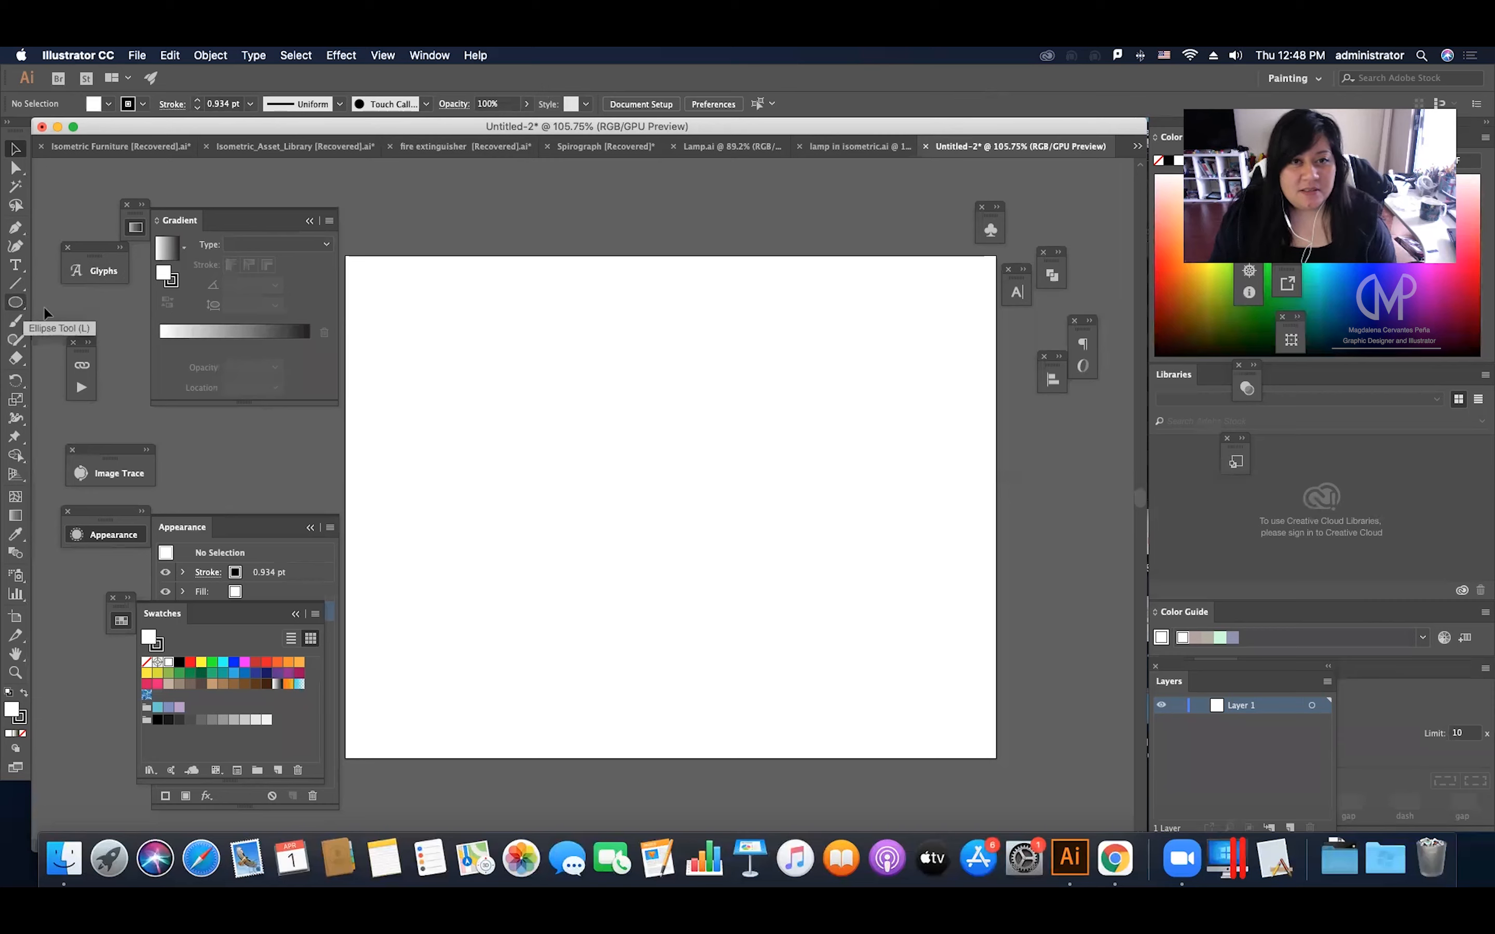
Draw a tall ellipse about 81 by 354 pt and delete its right anchor point to leave a left-hand arc.
click(16, 303)
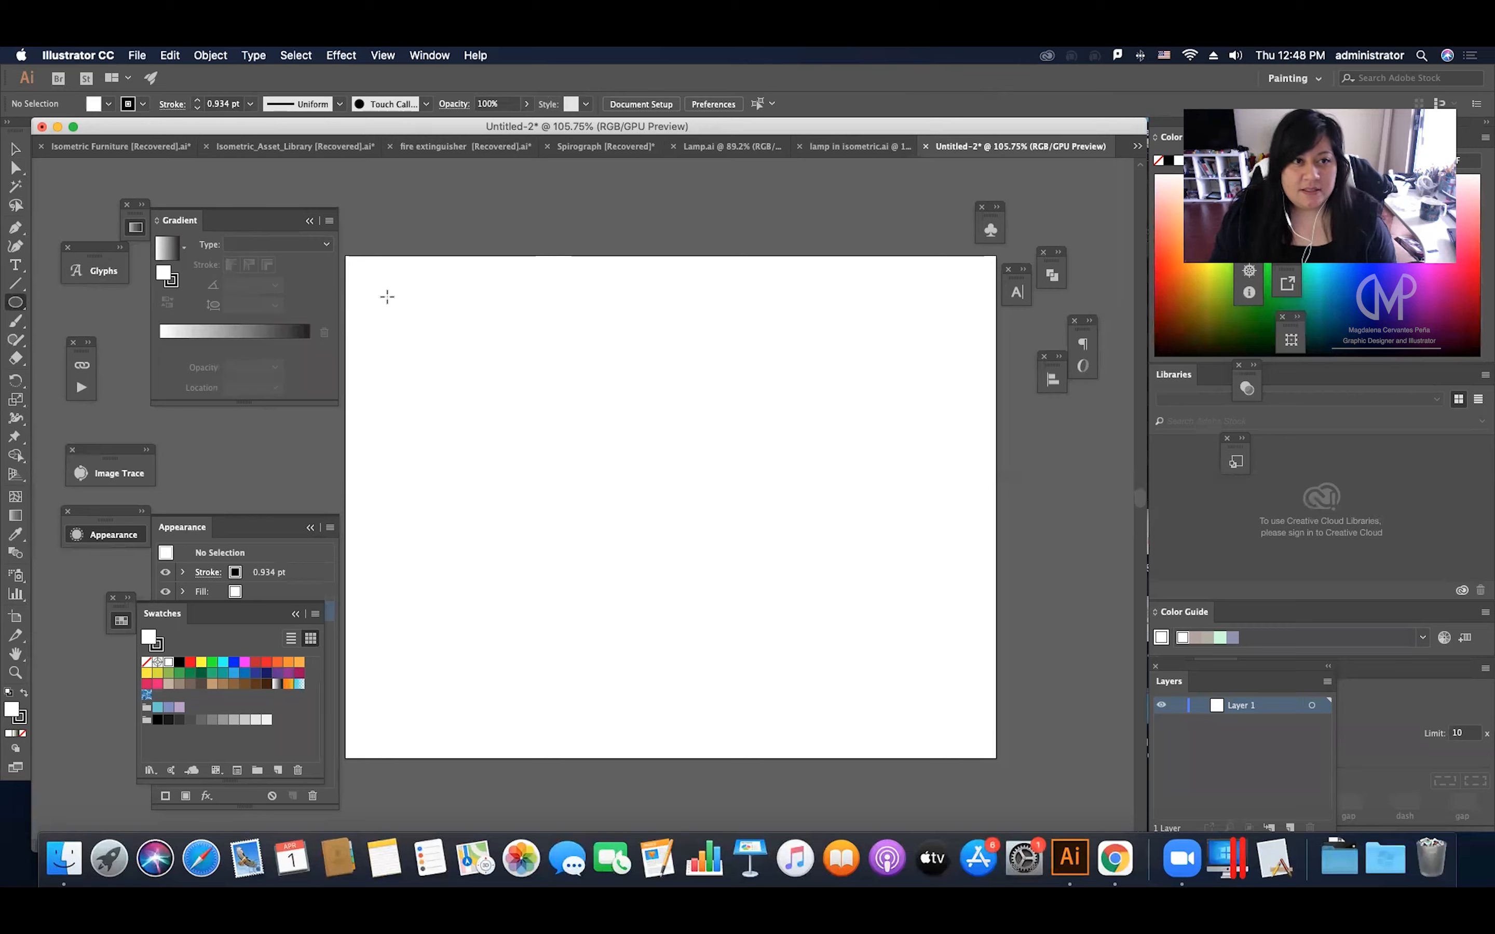
drag(389, 295, 456, 587)
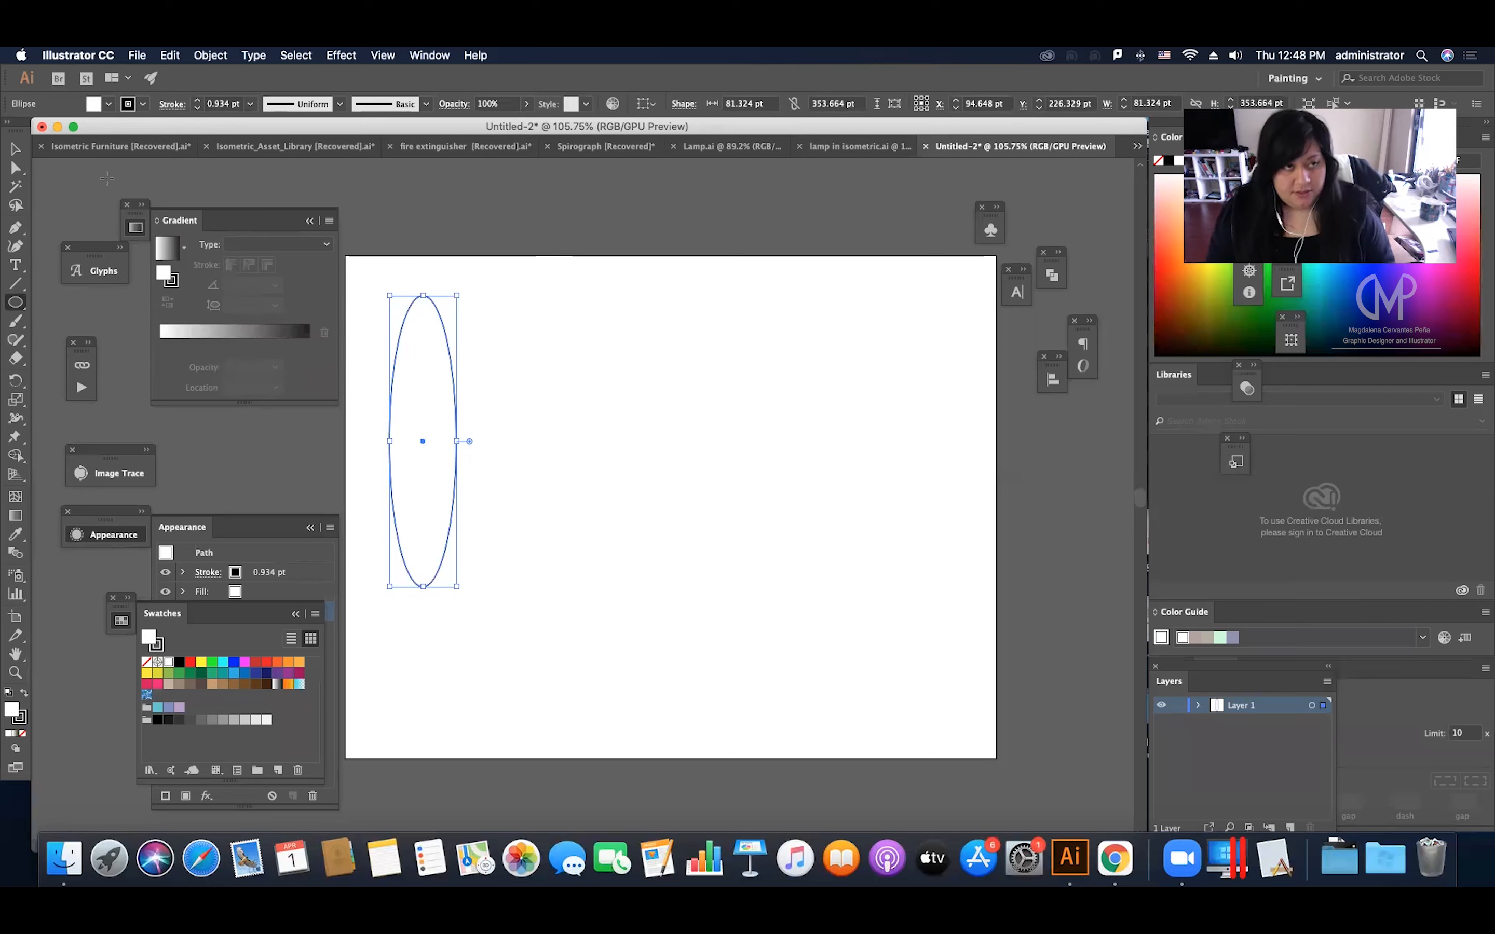
click(13, 171)
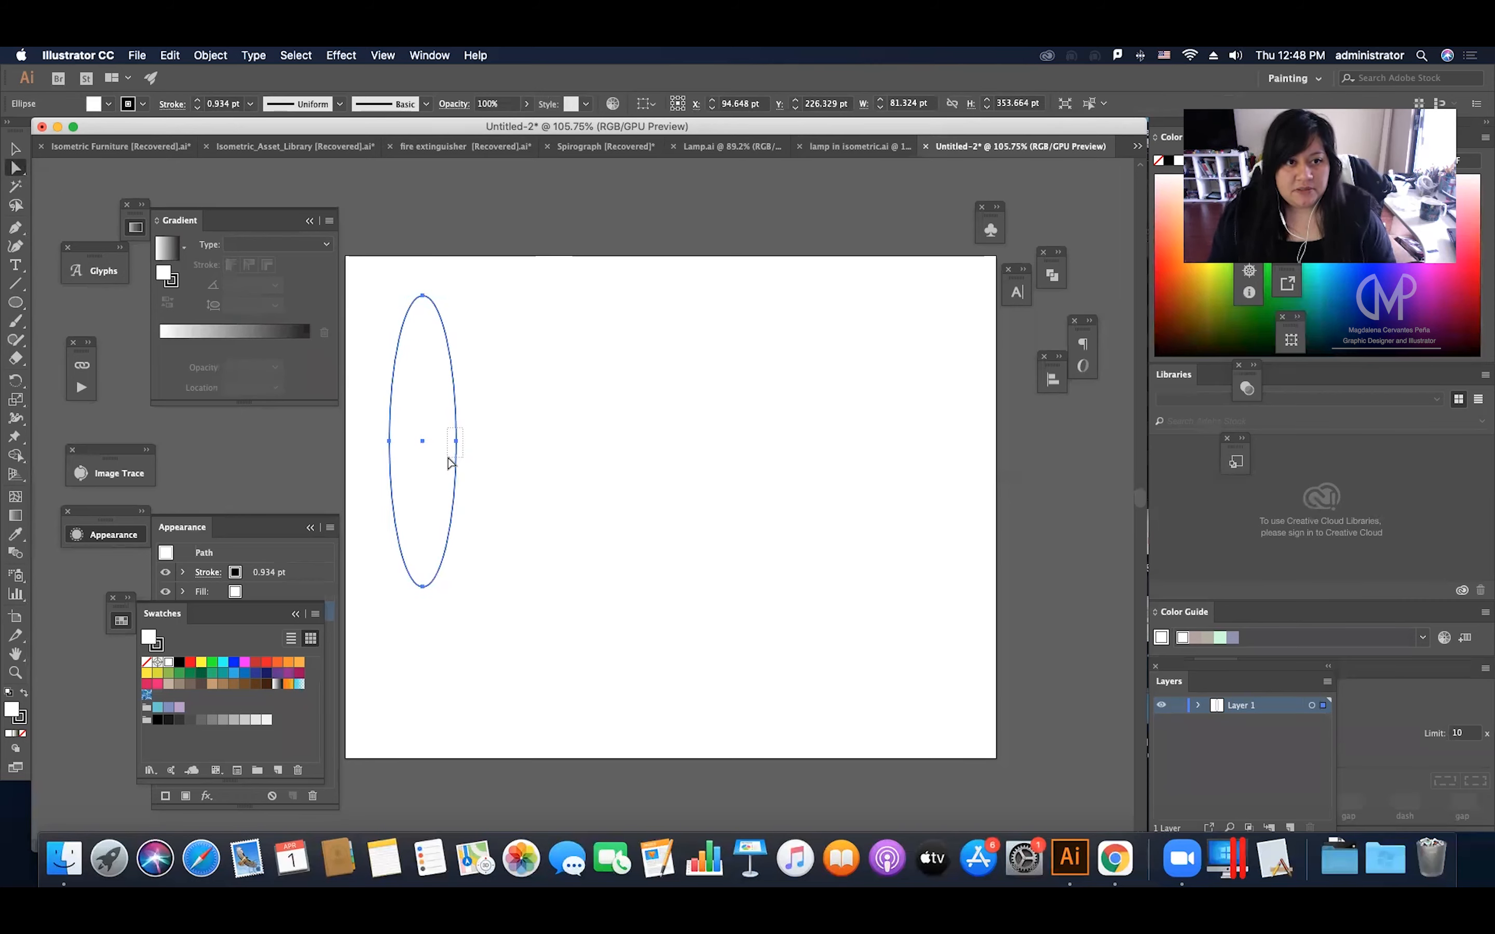
click(455, 440)
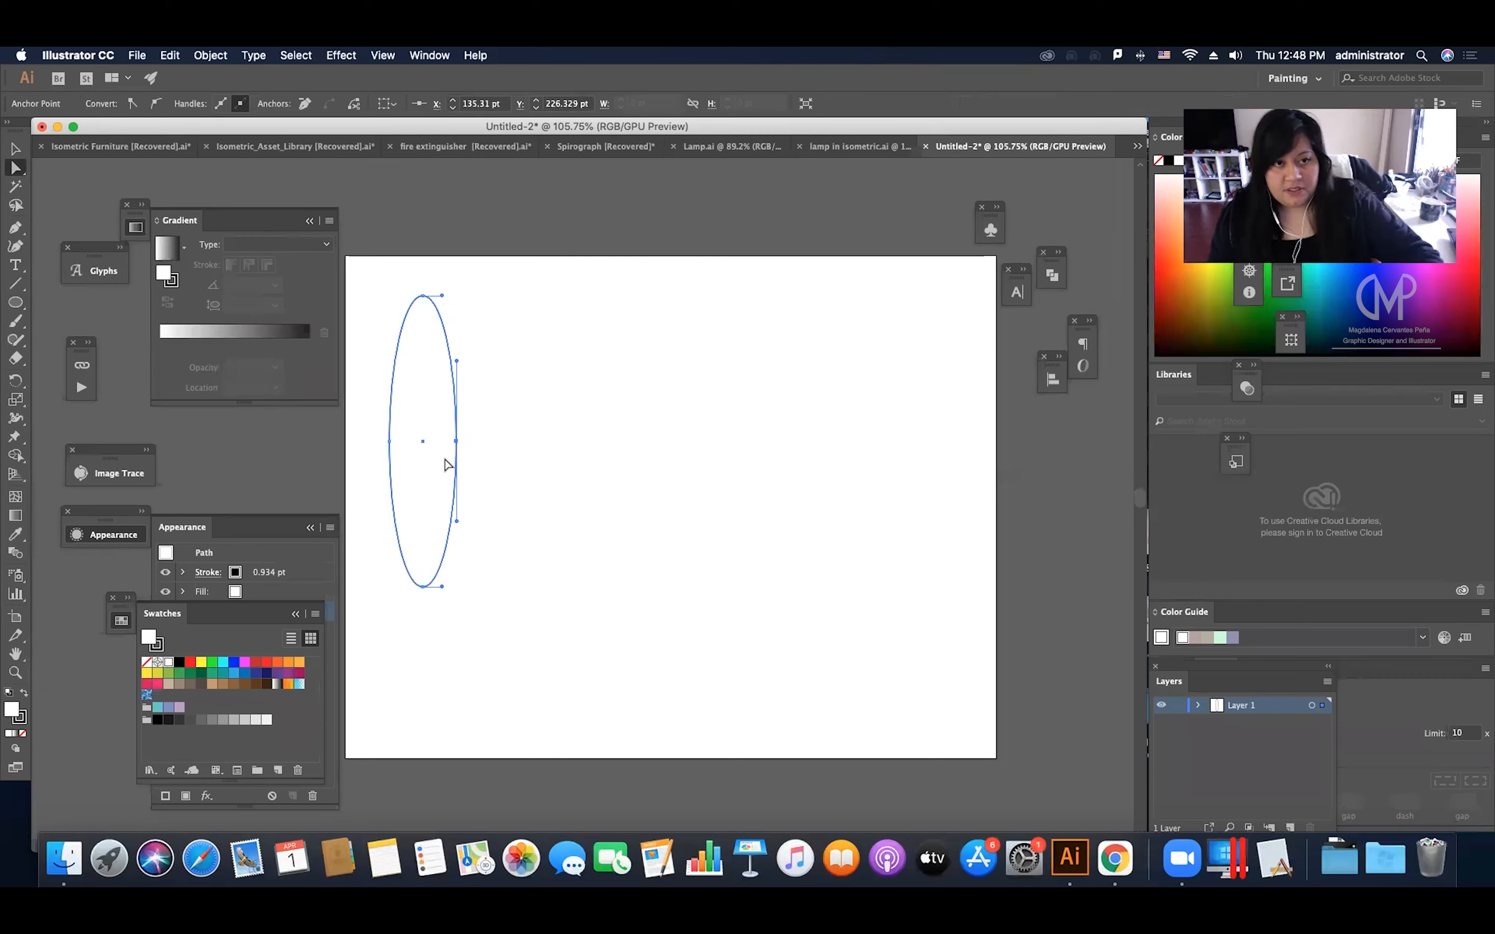
key(Delete)
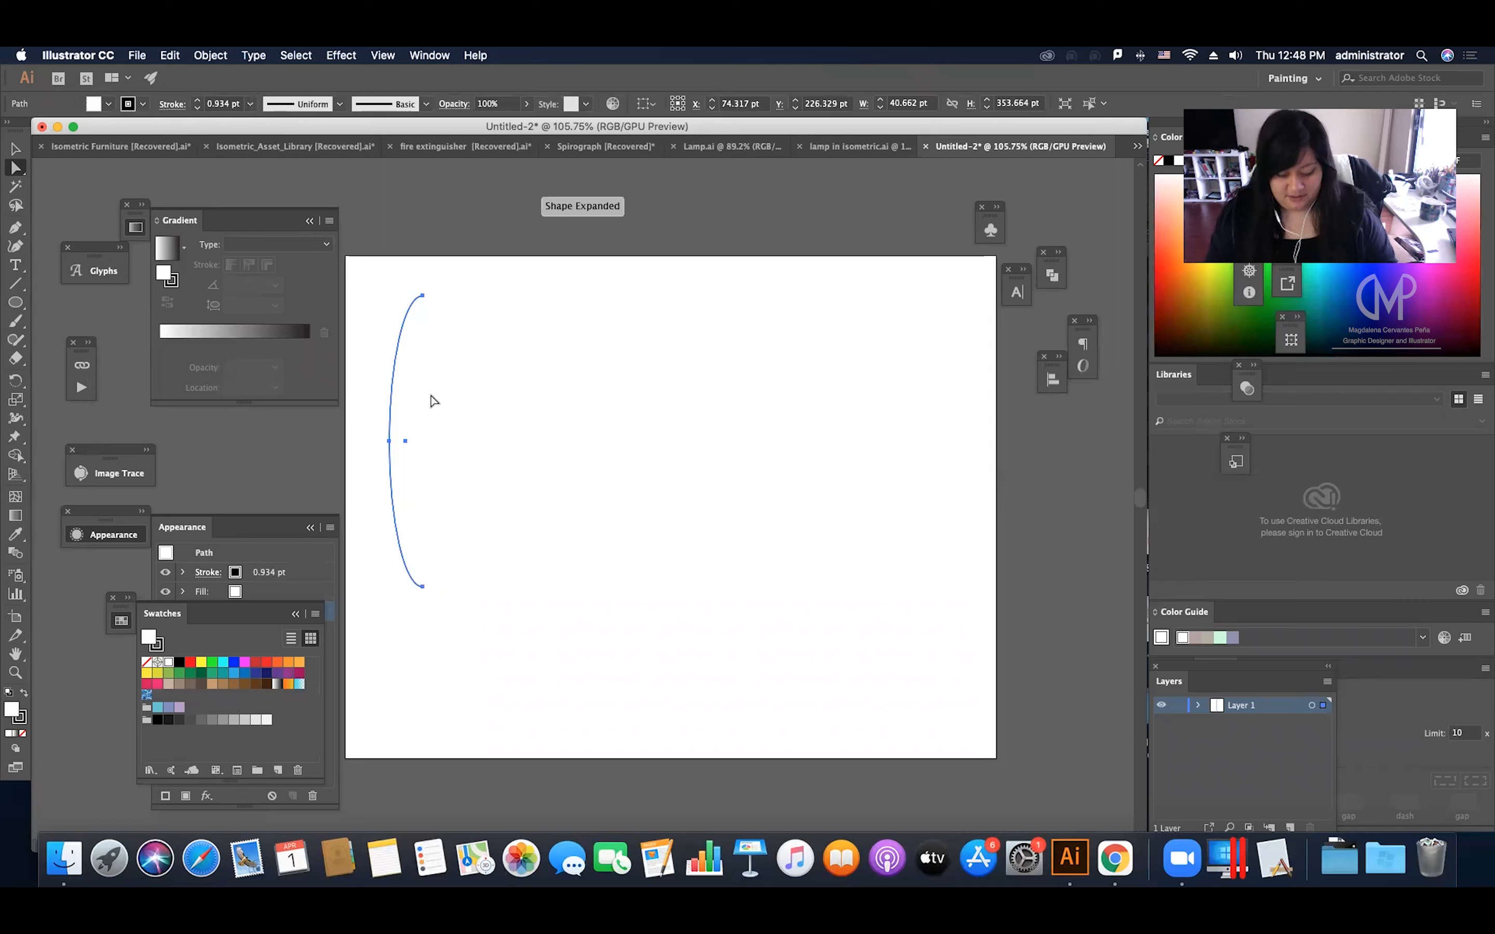
Give the arc no fill and a light gray stroke.
key(v)
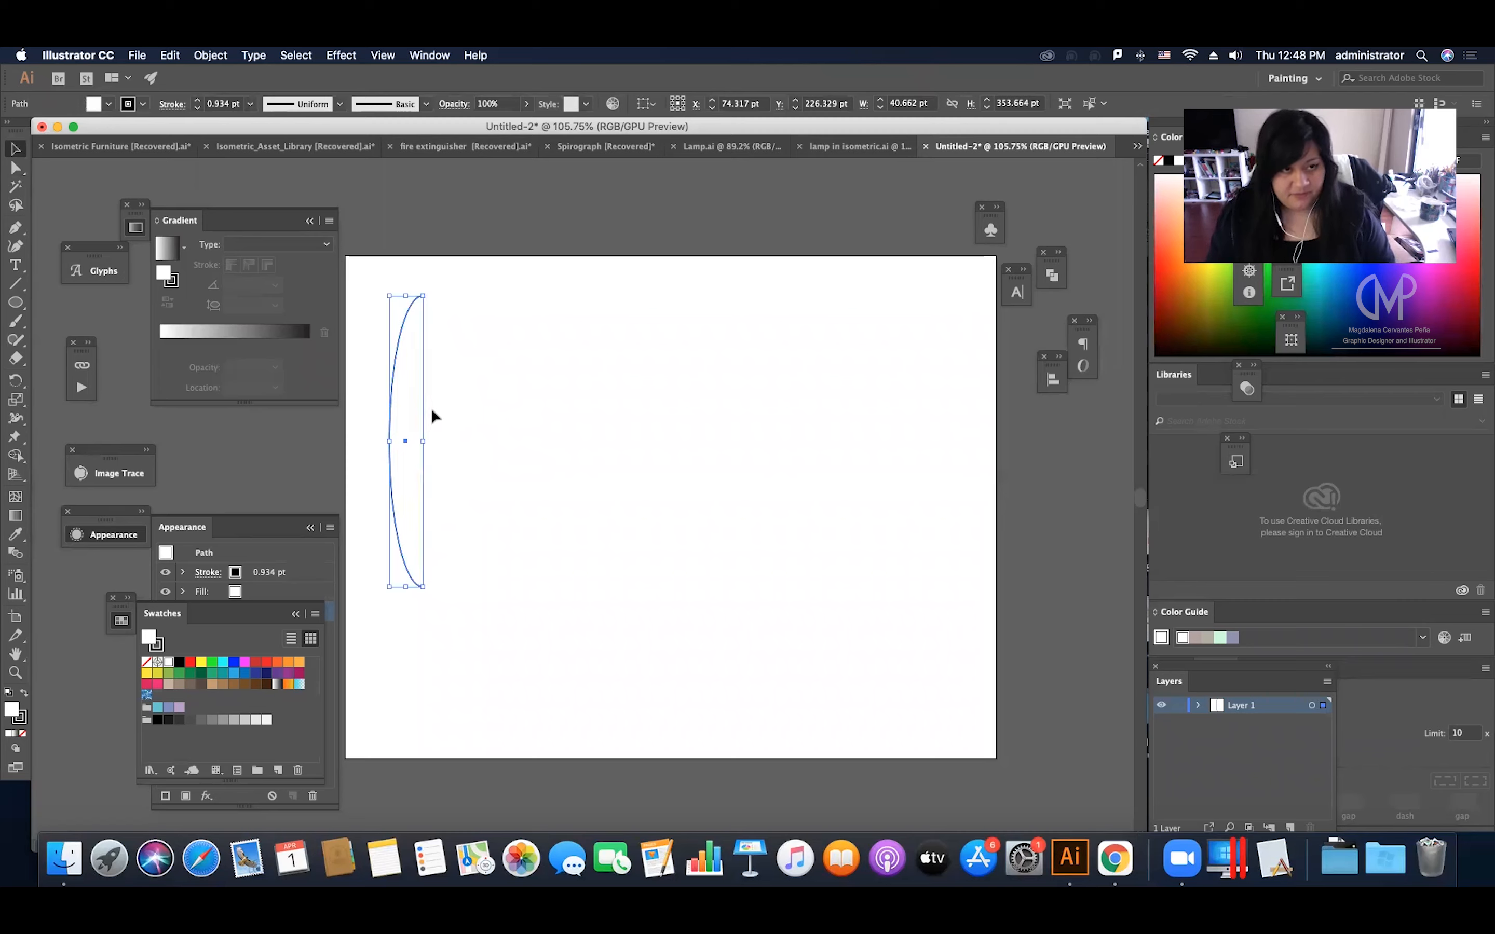
click(23, 734)
click(20, 717)
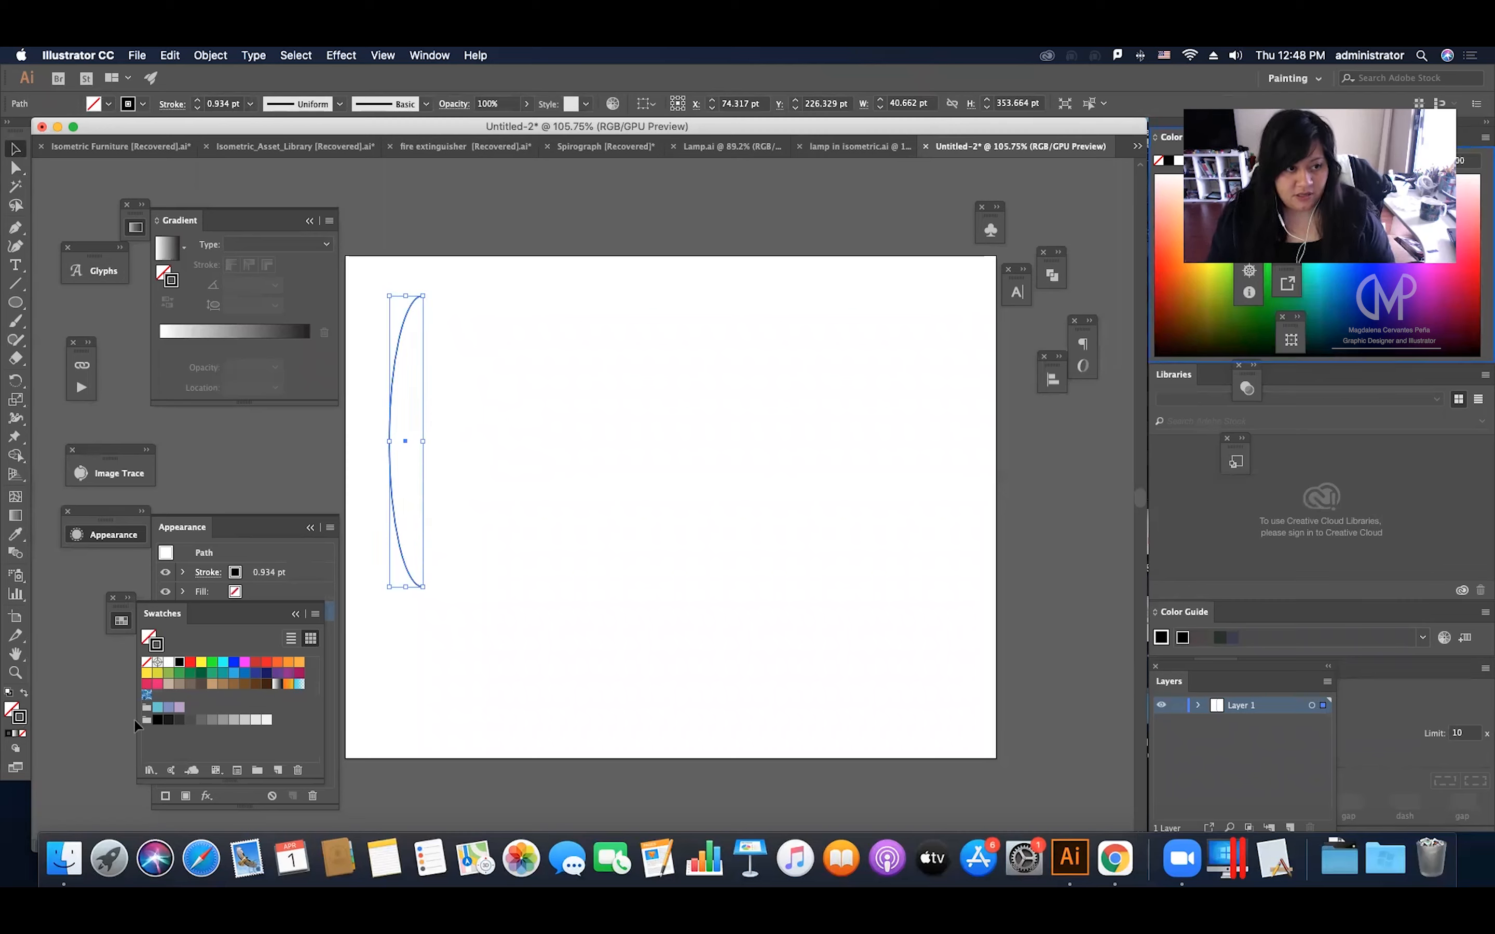
click(246, 720)
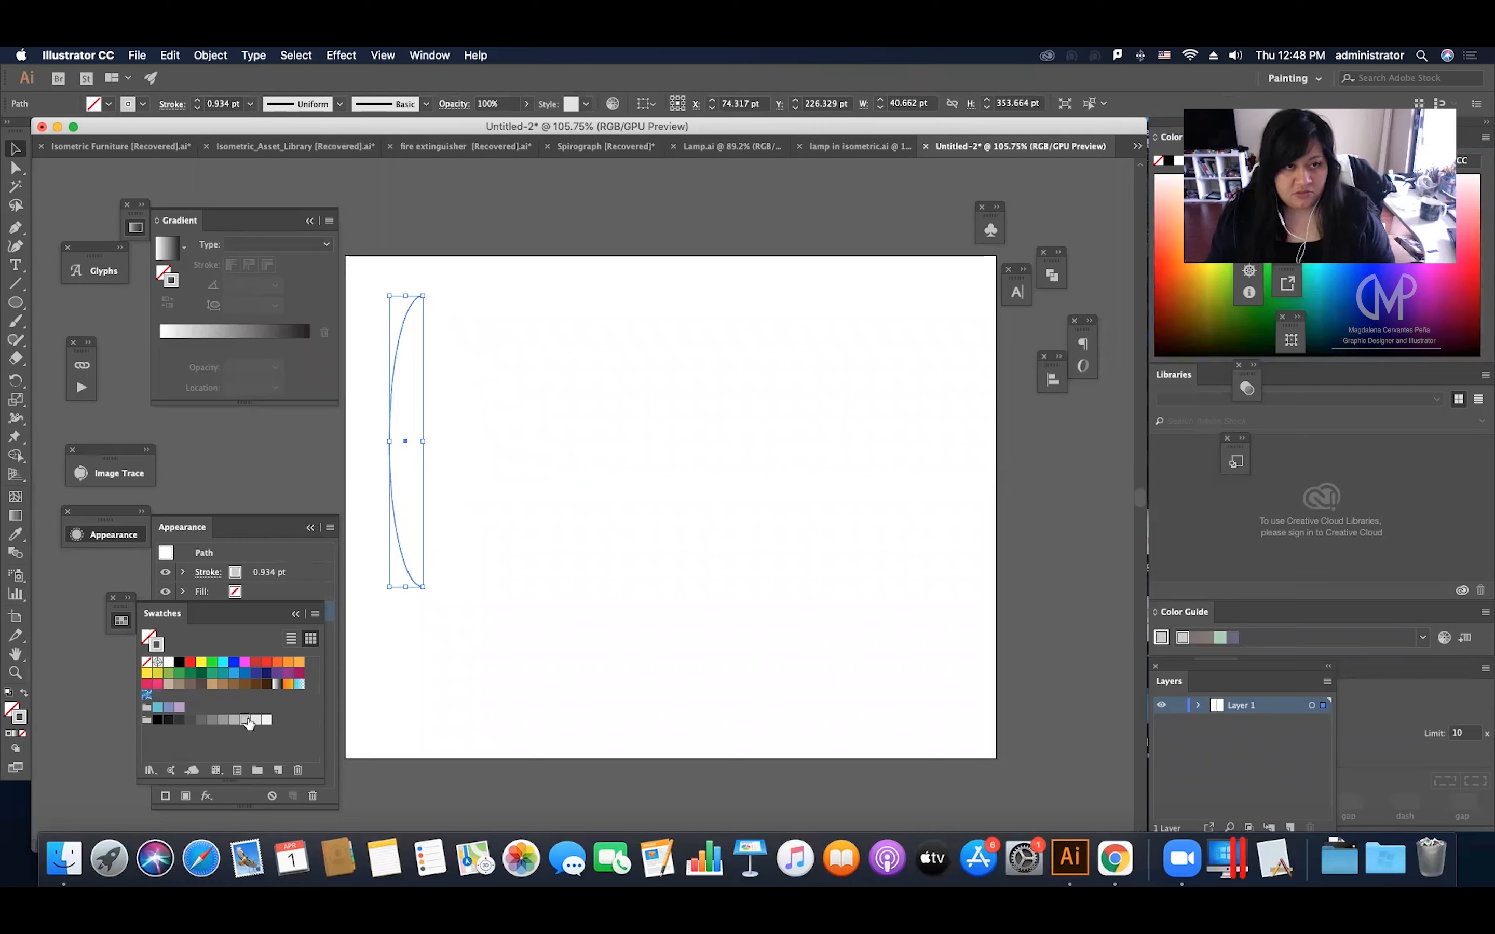
click(449, 606)
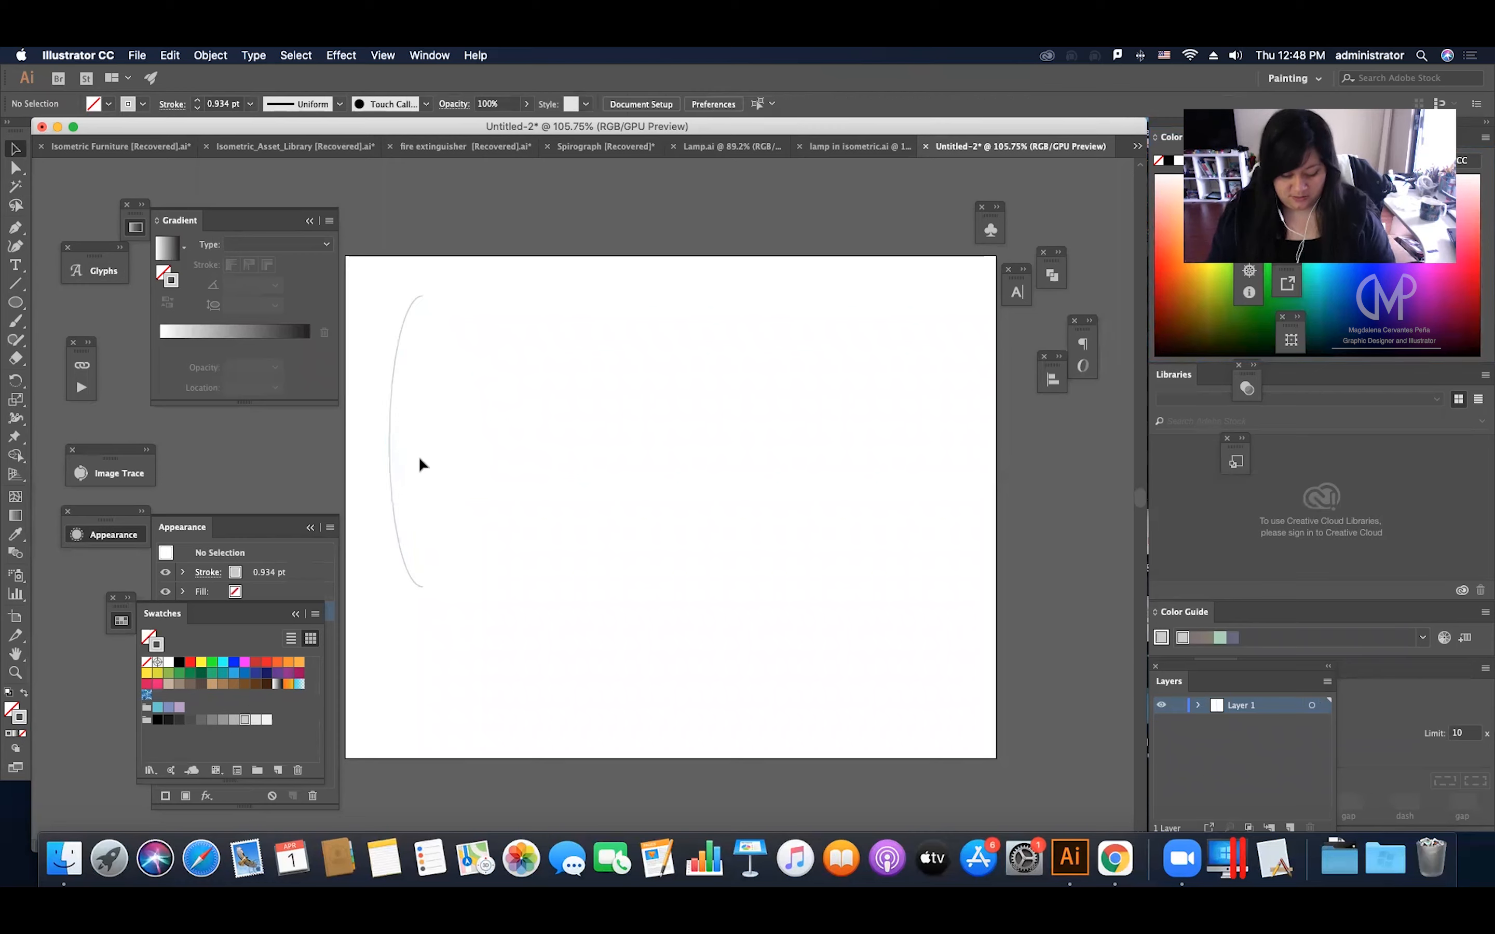
drag(397, 479, 467, 507)
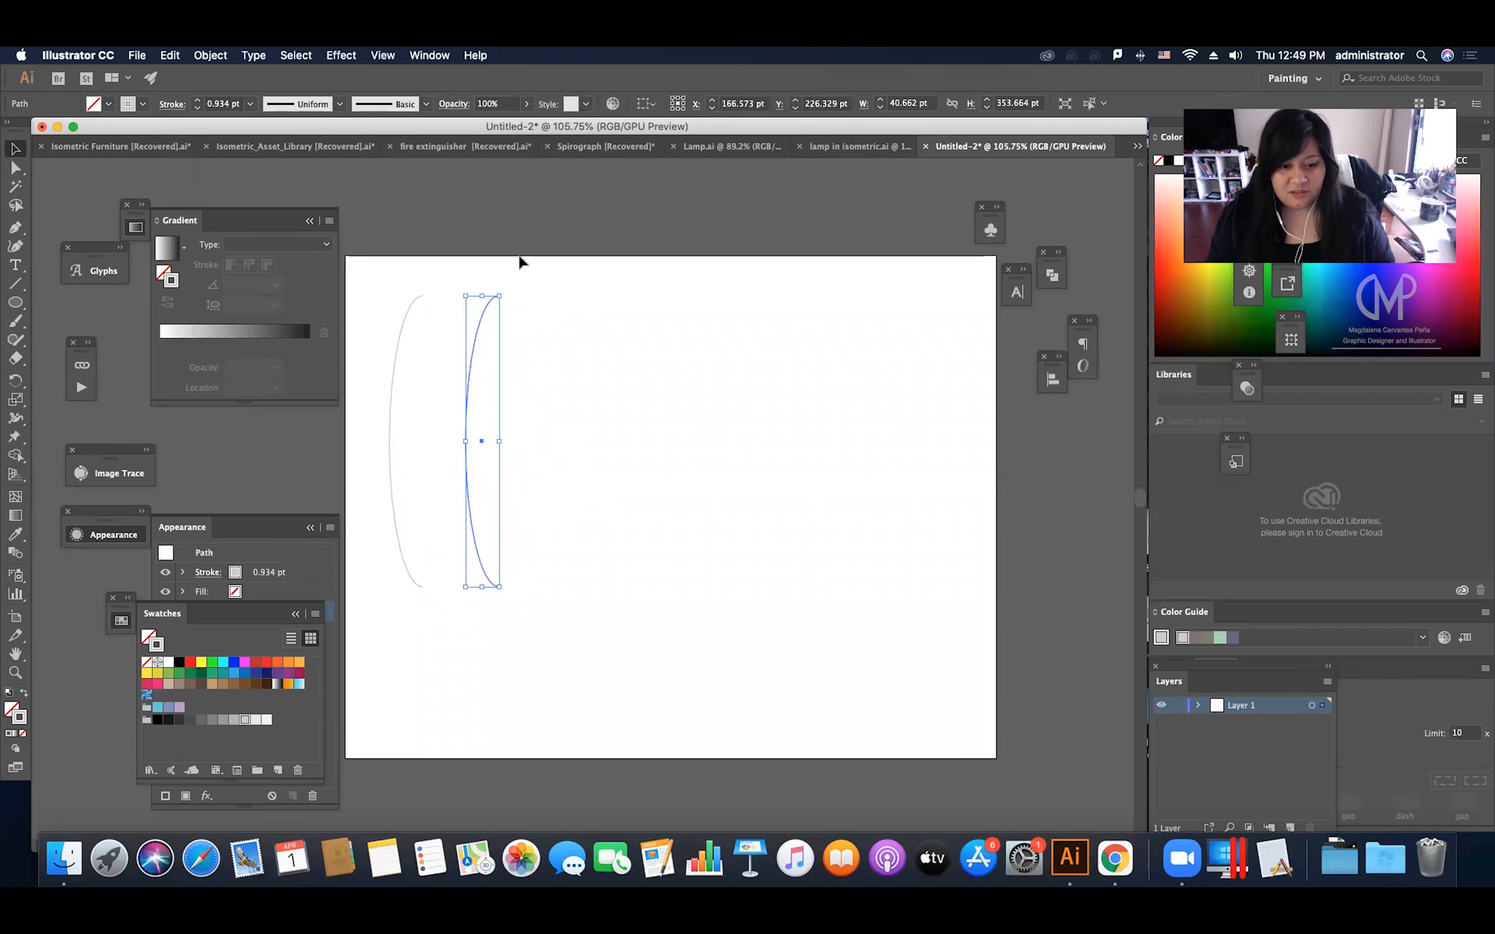
click(503, 267)
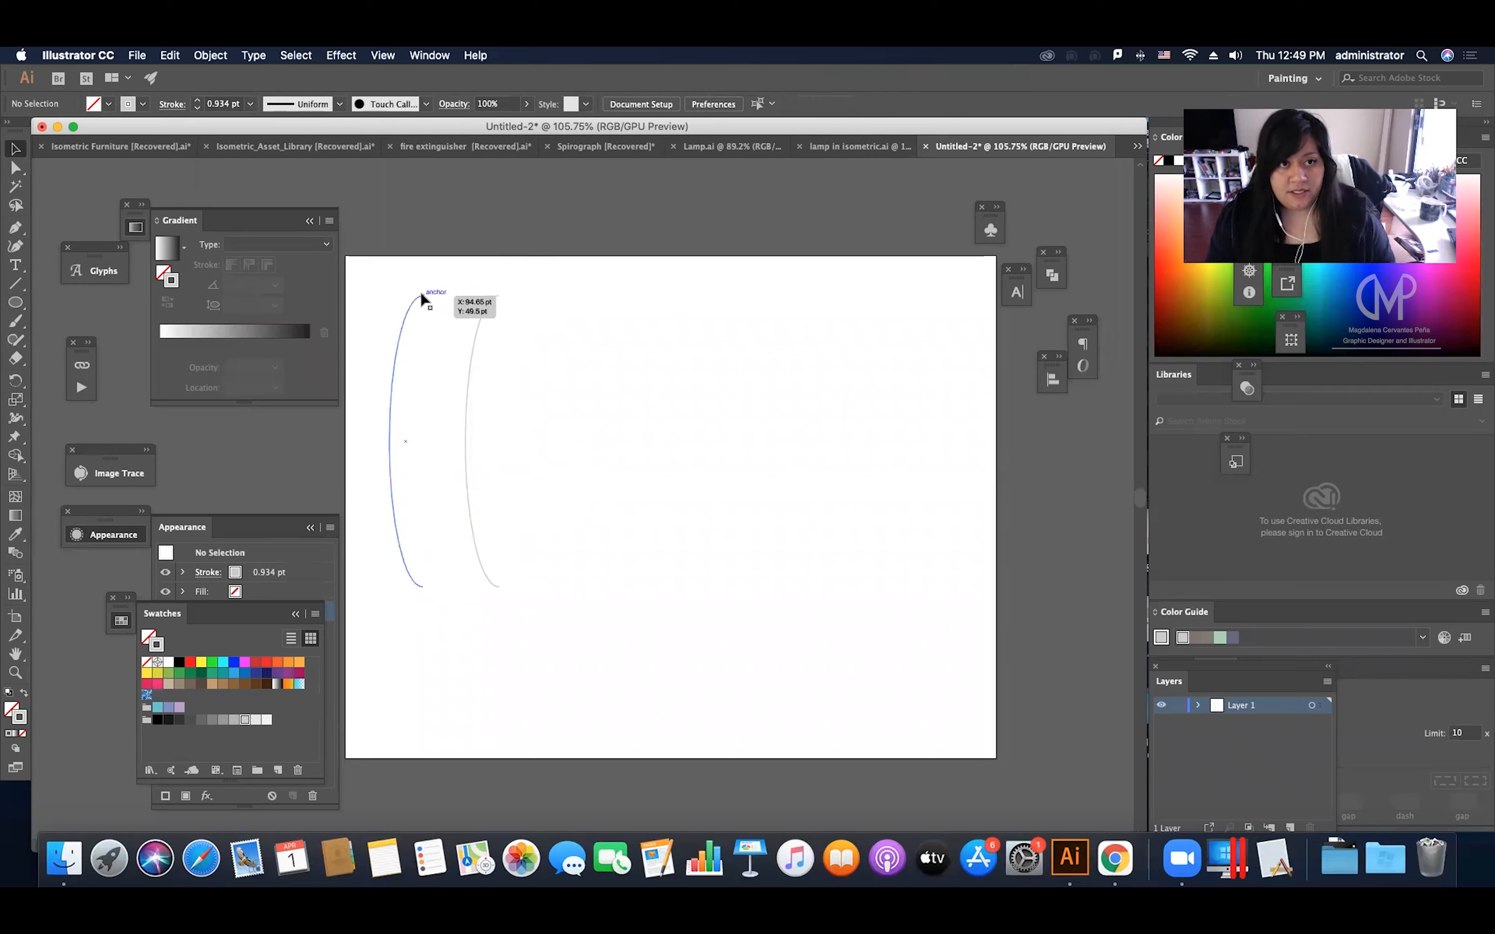
click(420, 291)
click(482, 315)
key(Delete)
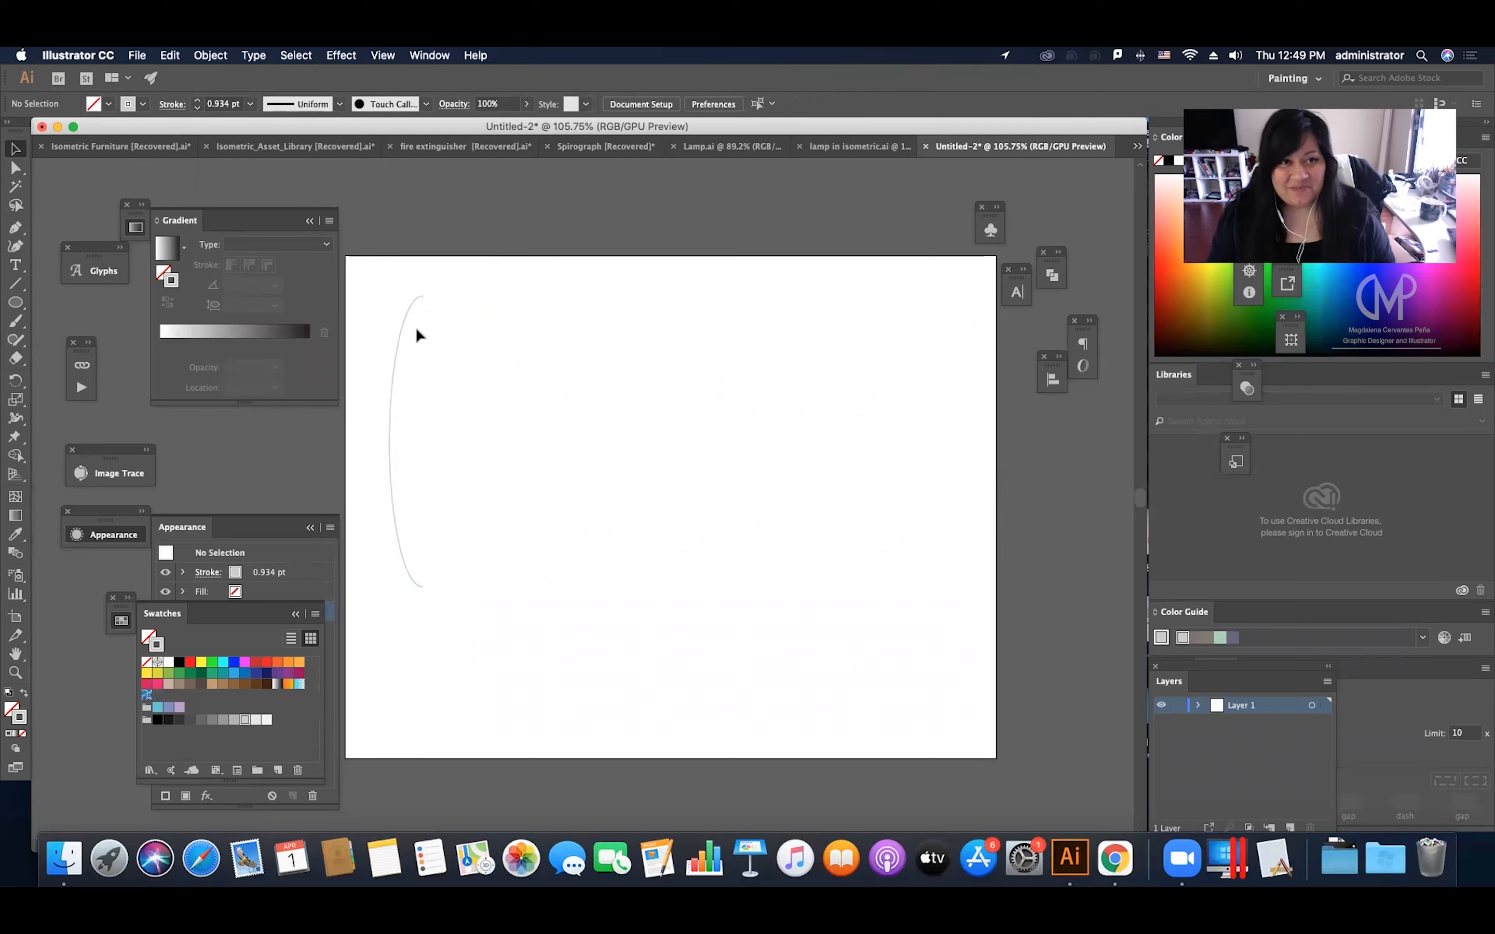
Shift the arc to the right and set up a previewed 3D Revolve effect on it with the Isometric Top position.
drag(400, 343, 483, 343)
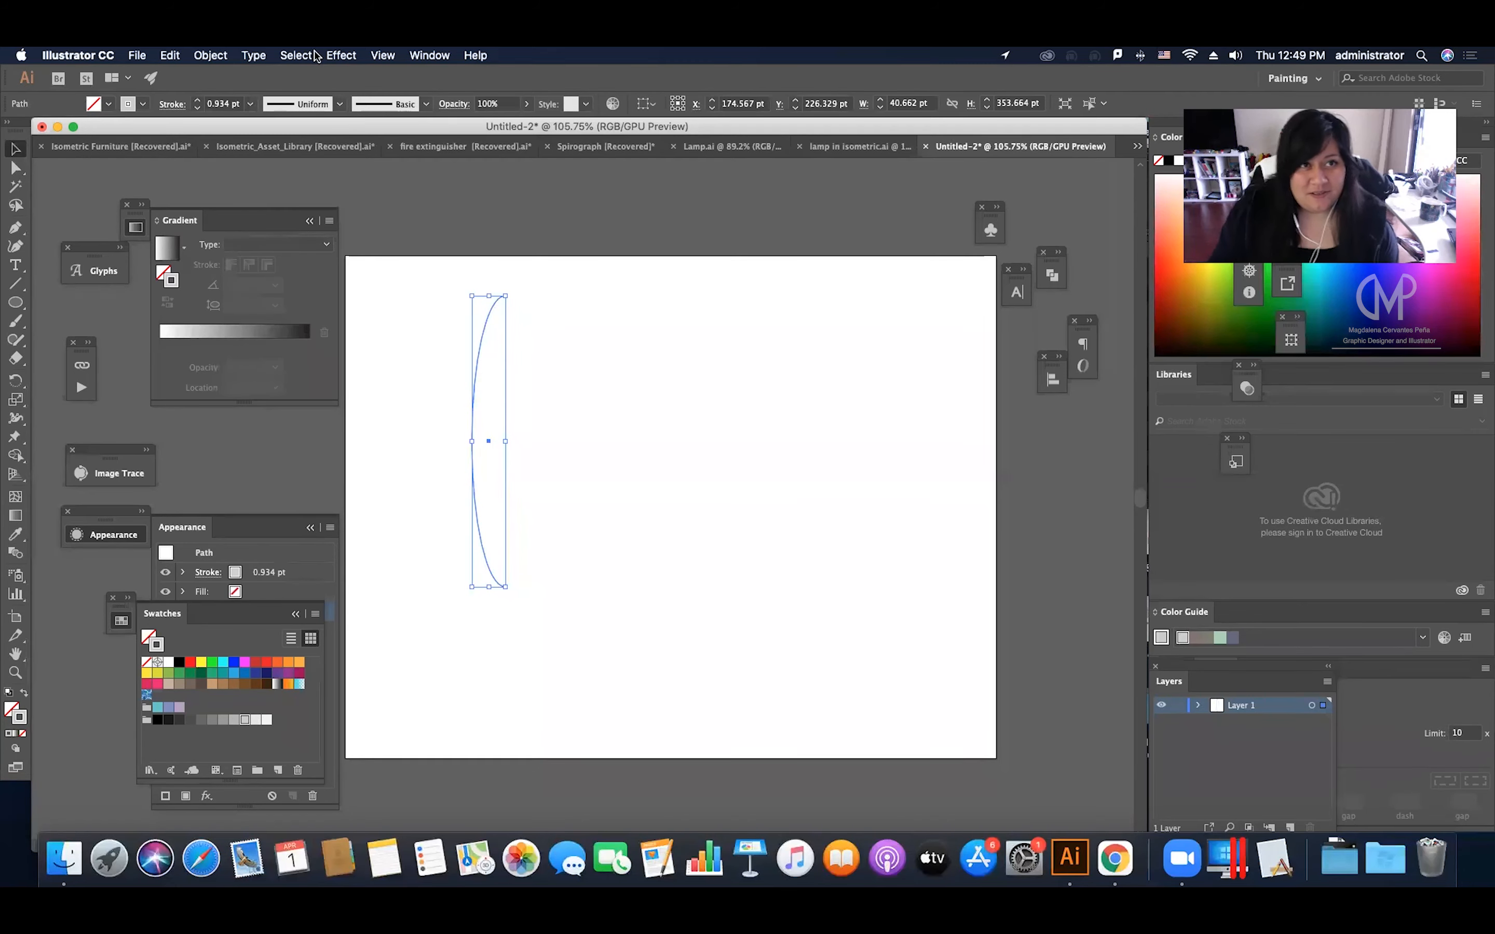
click(344, 54)
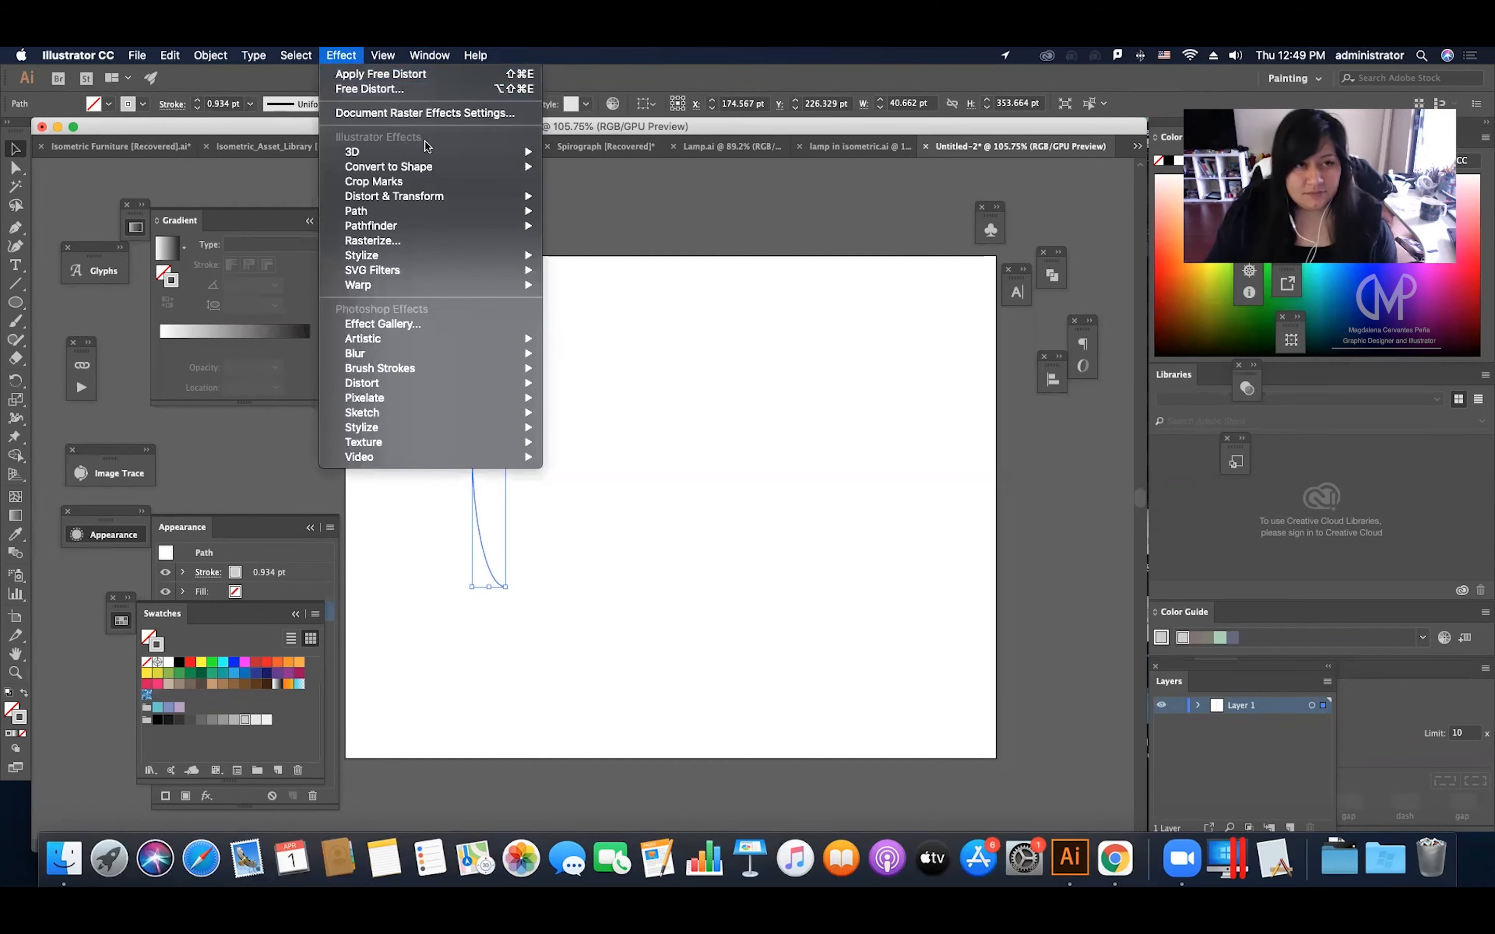
mouse_move(428, 152)
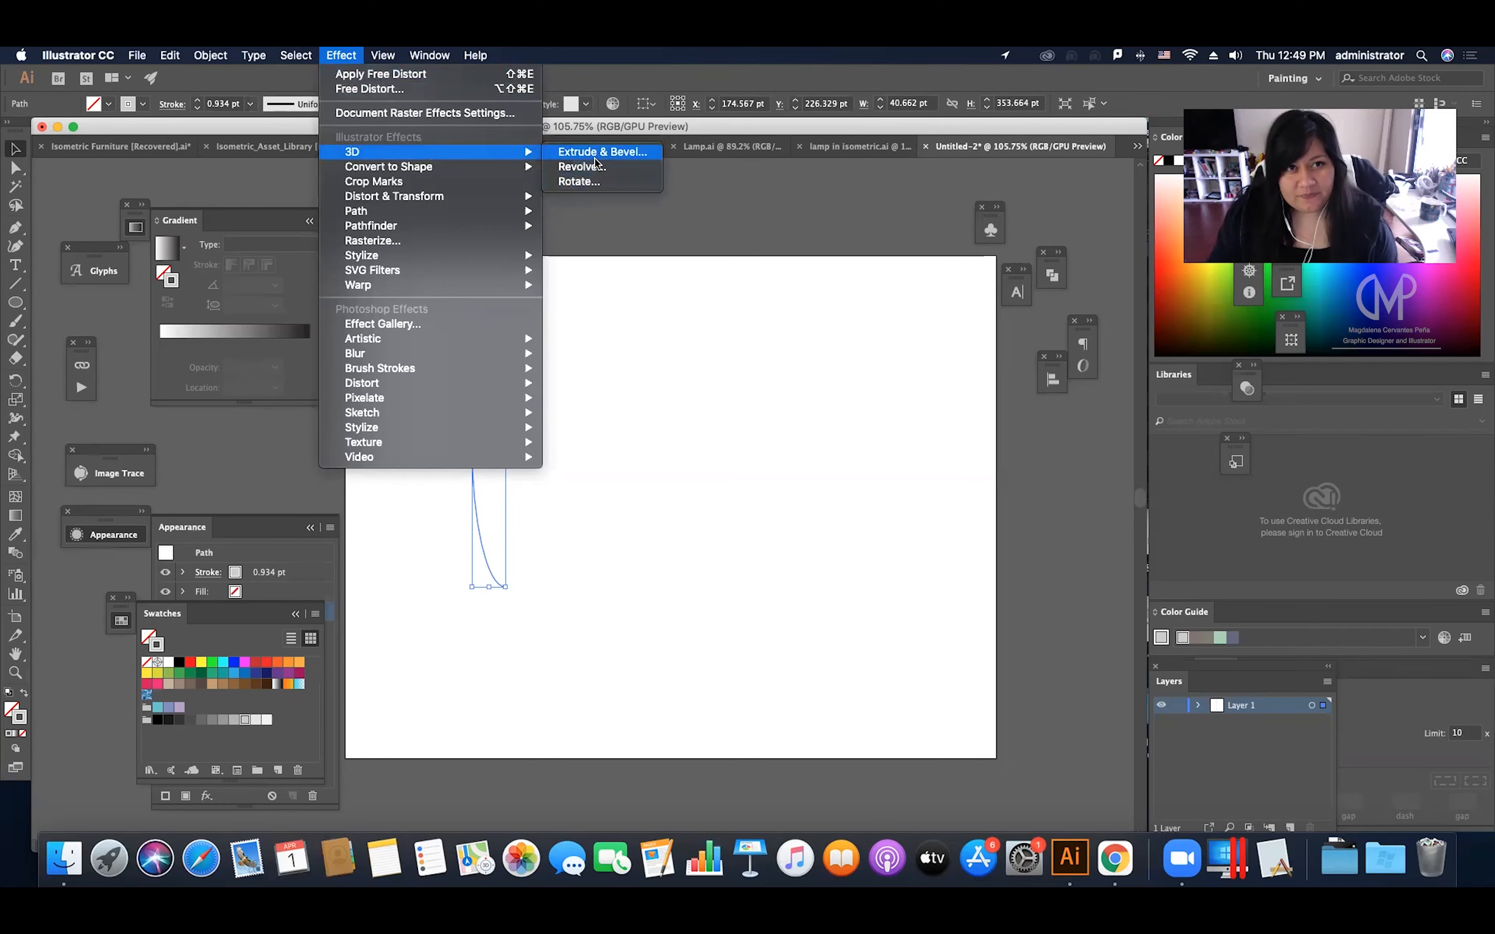
click(581, 166)
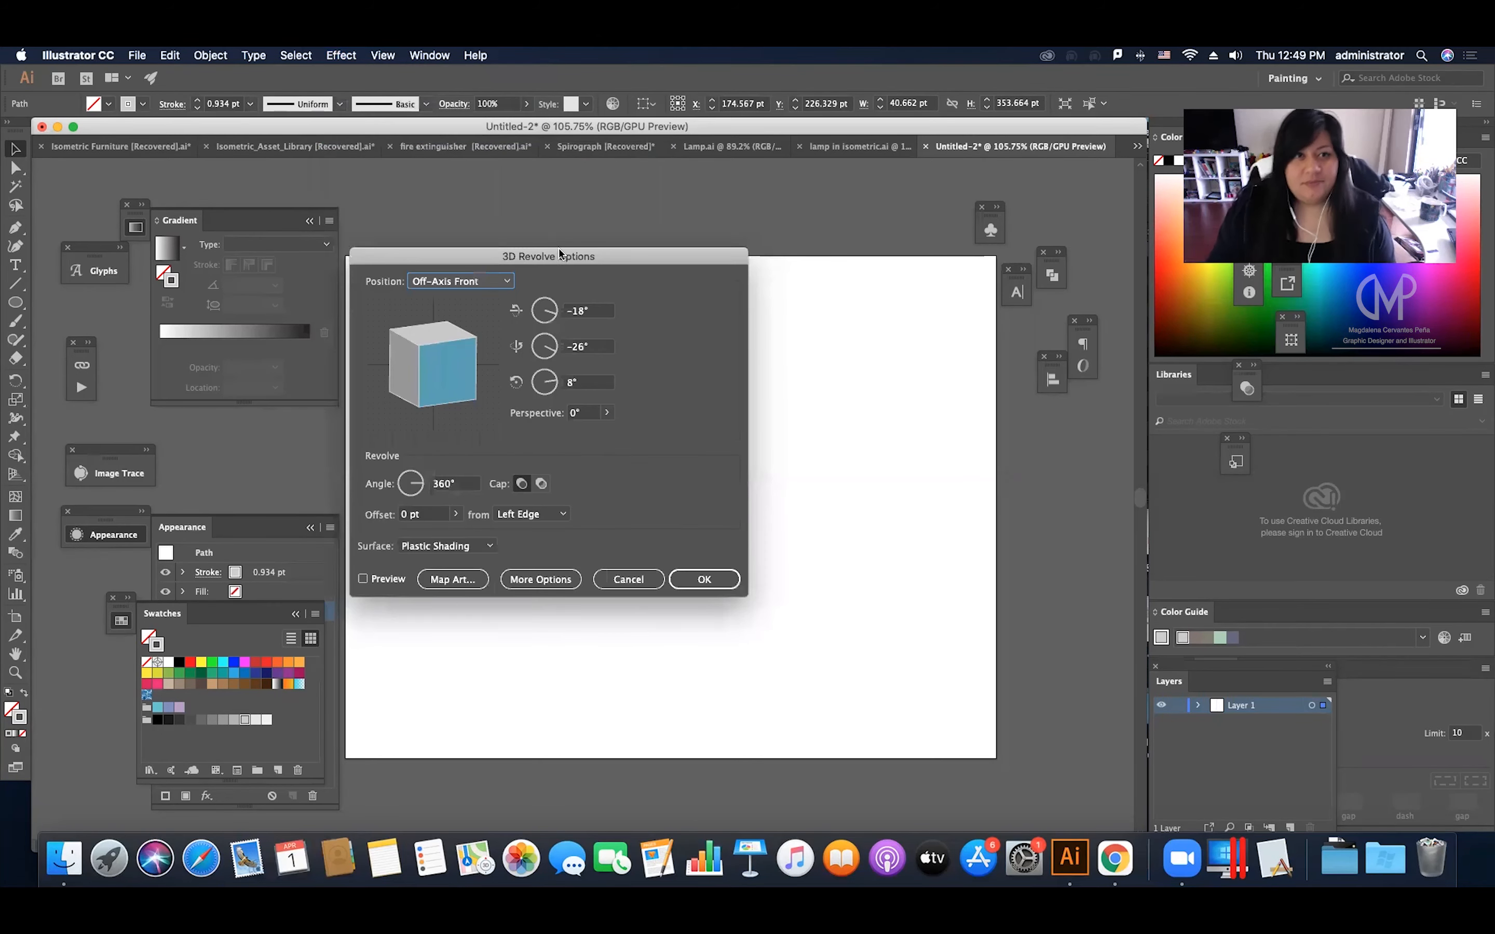
drag(590, 255, 1062, 203)
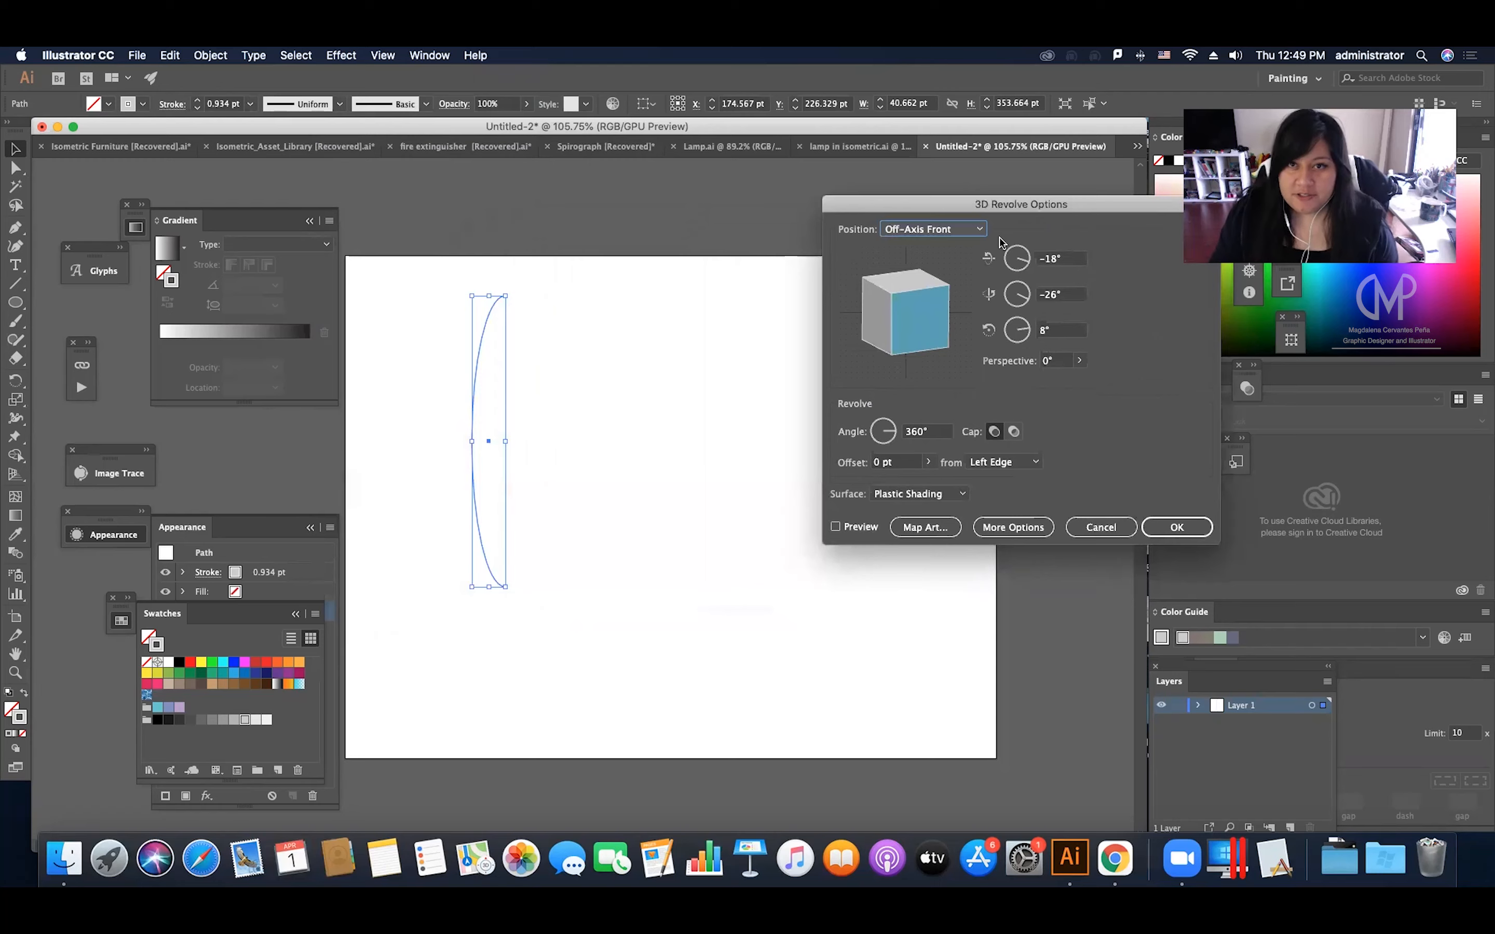
click(968, 231)
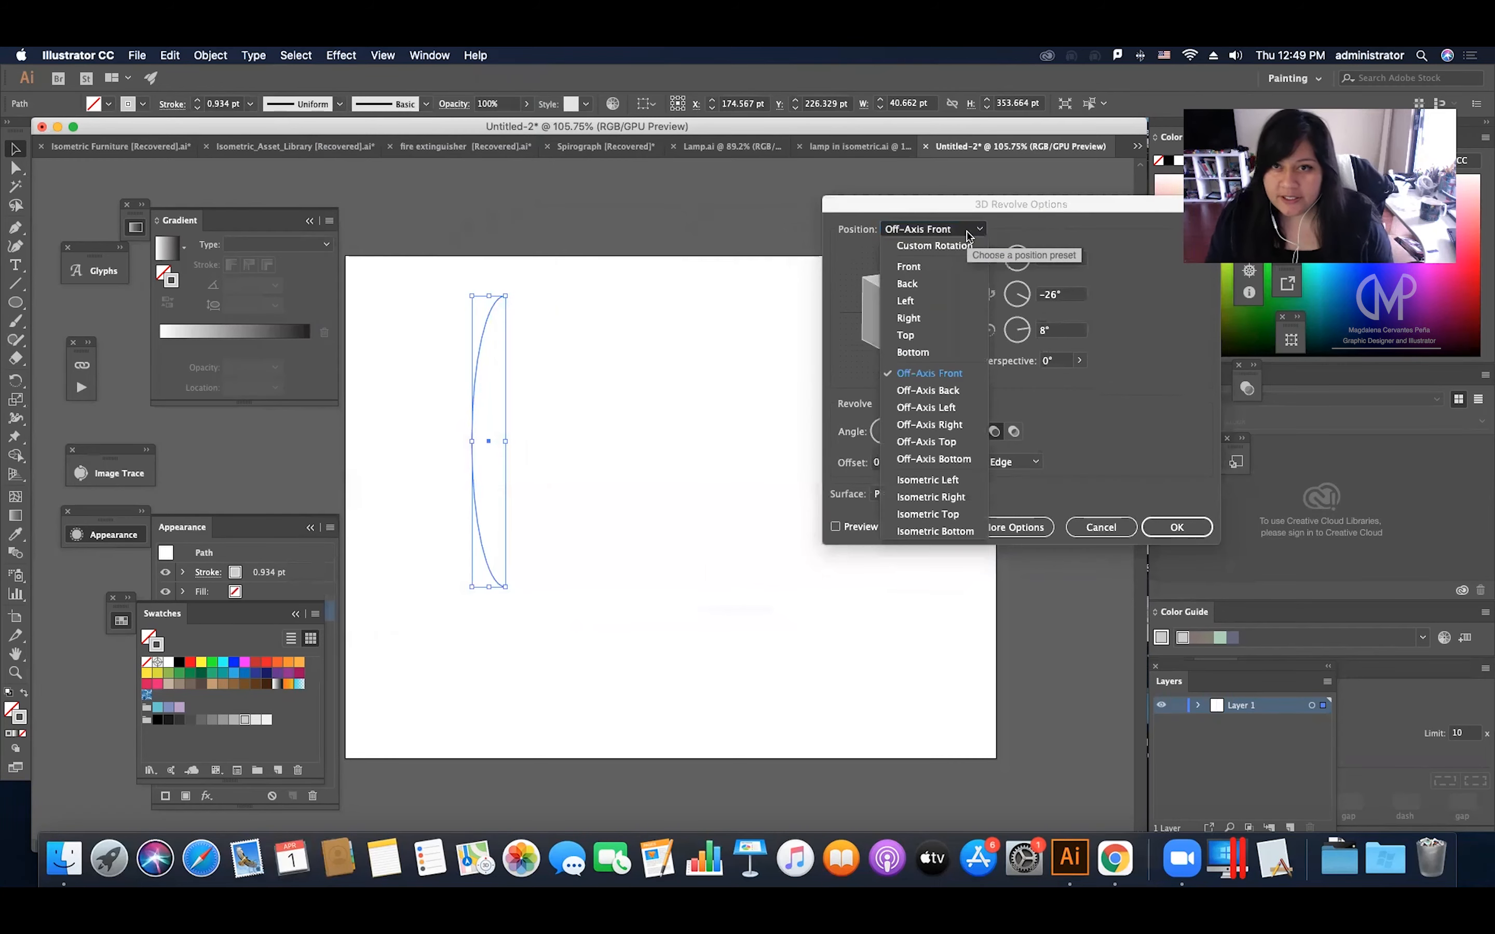
click(944, 510)
click(850, 526)
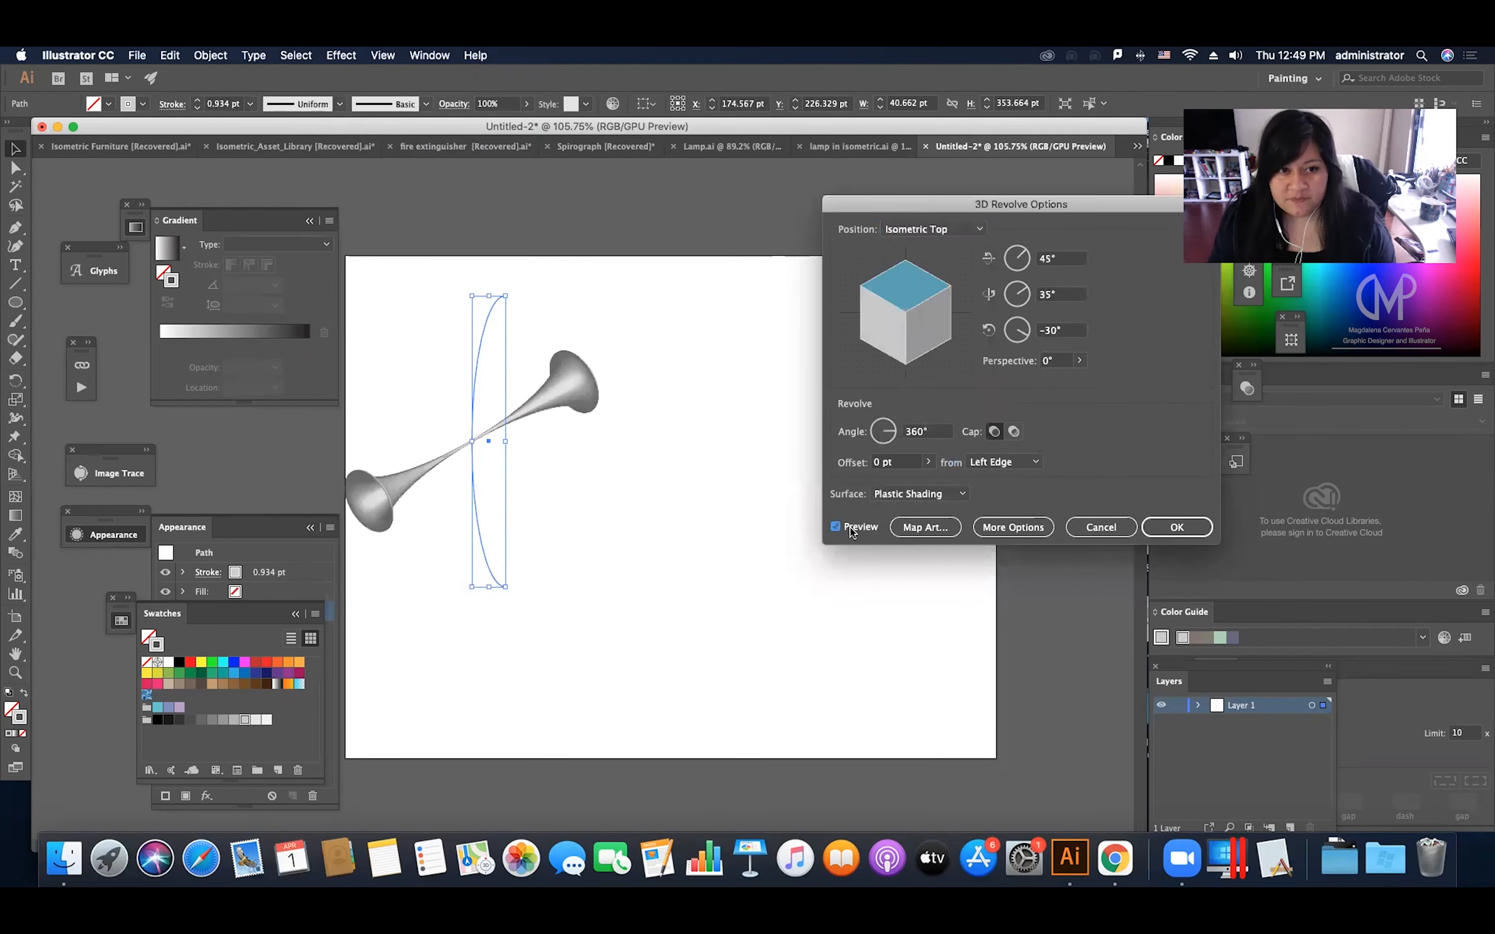
Set the revolve offset to start from the Right Edge and apply the effect.
click(995, 462)
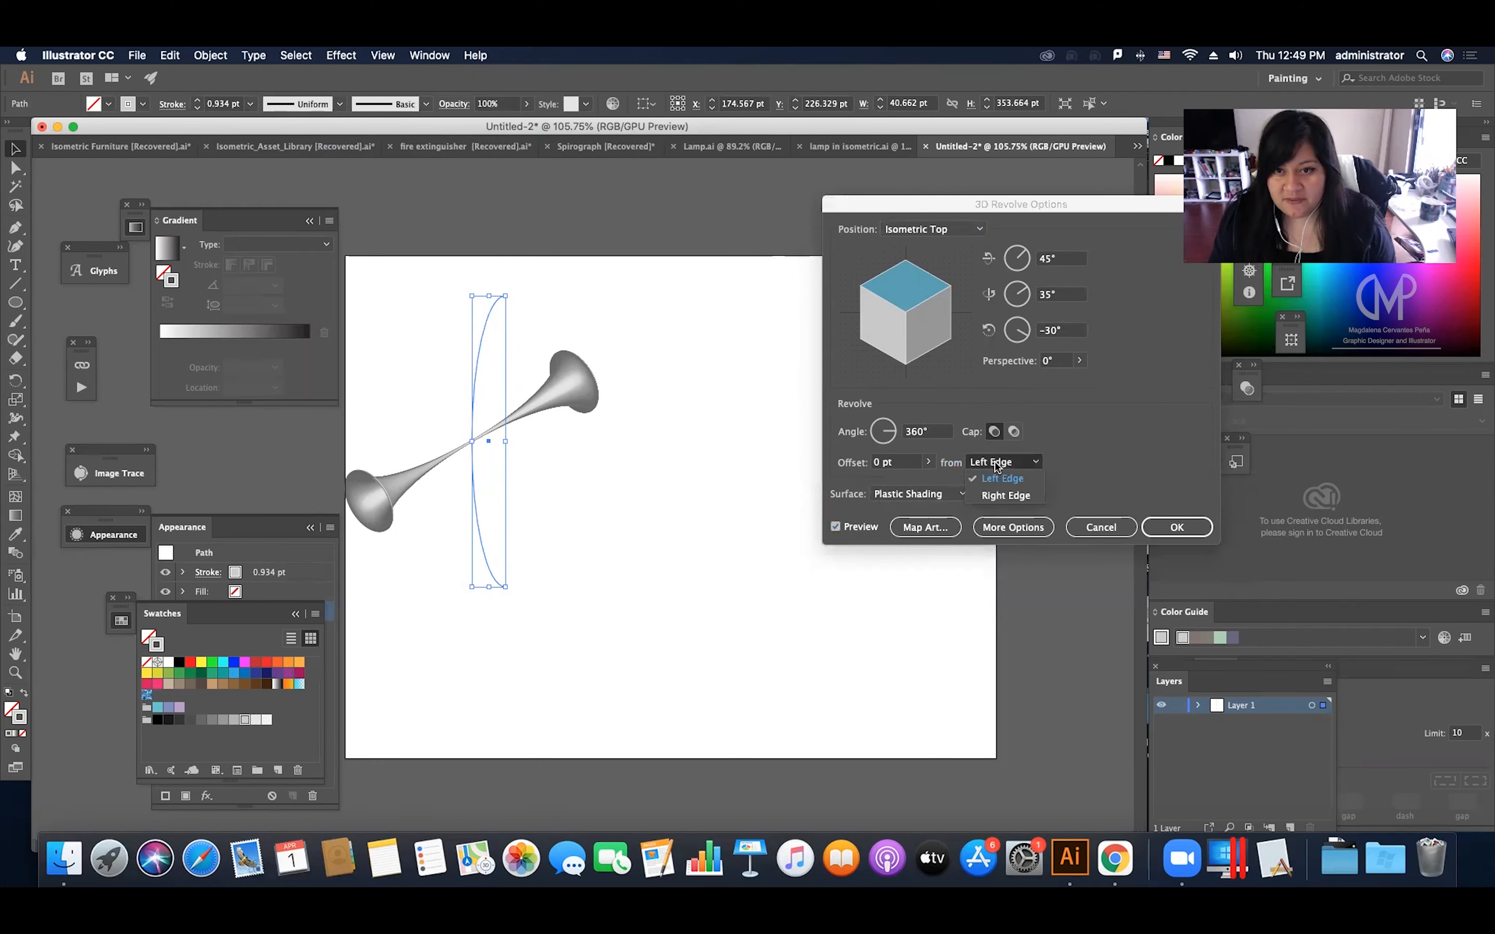
click(997, 488)
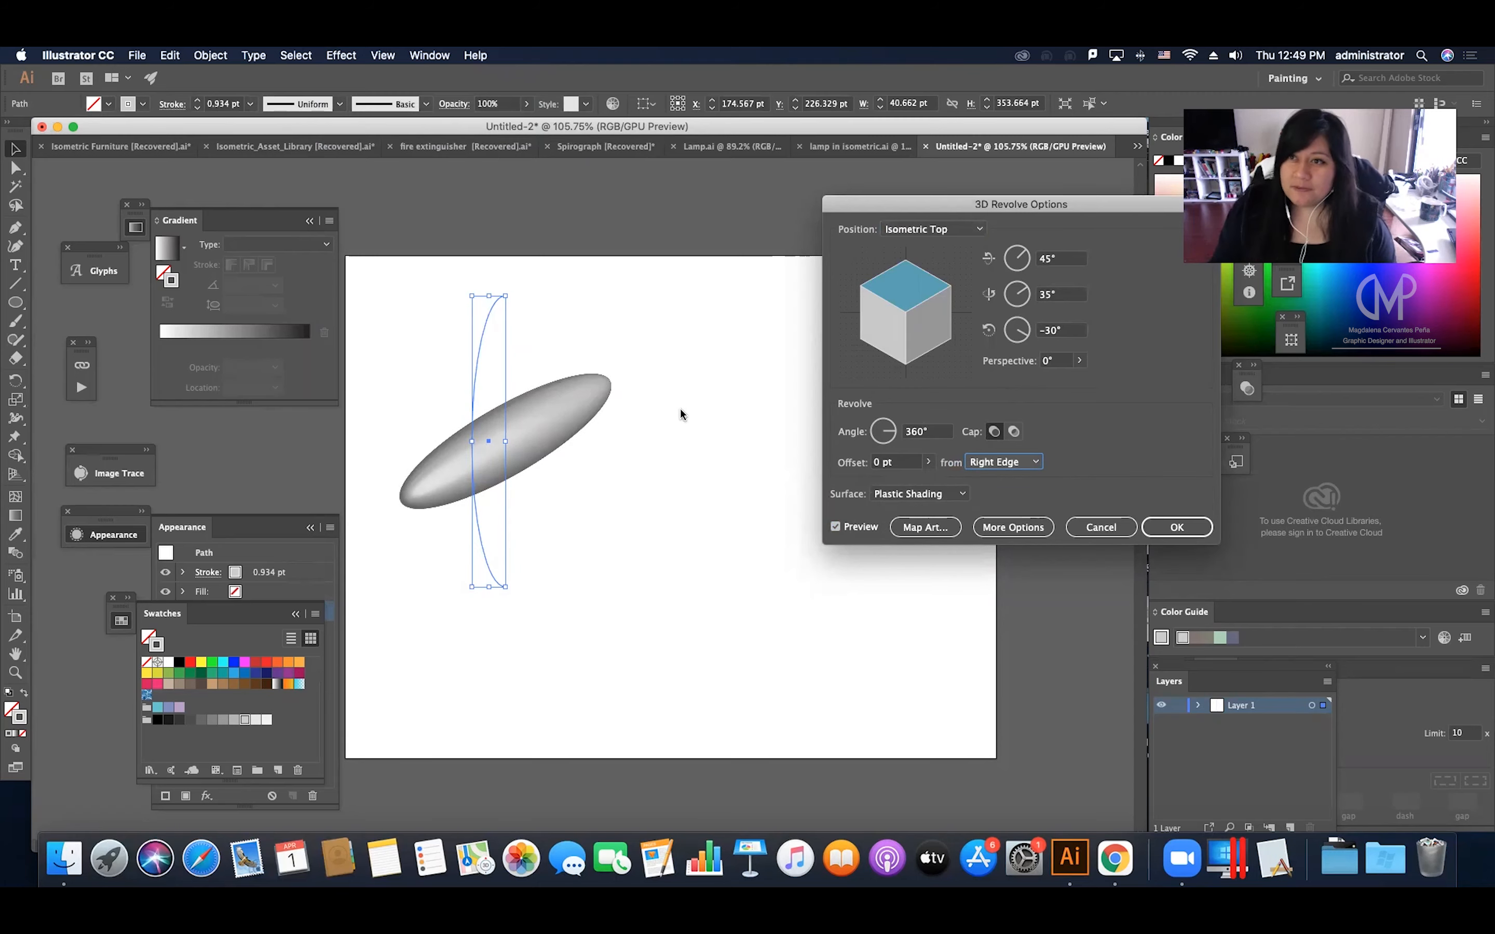
click(1170, 527)
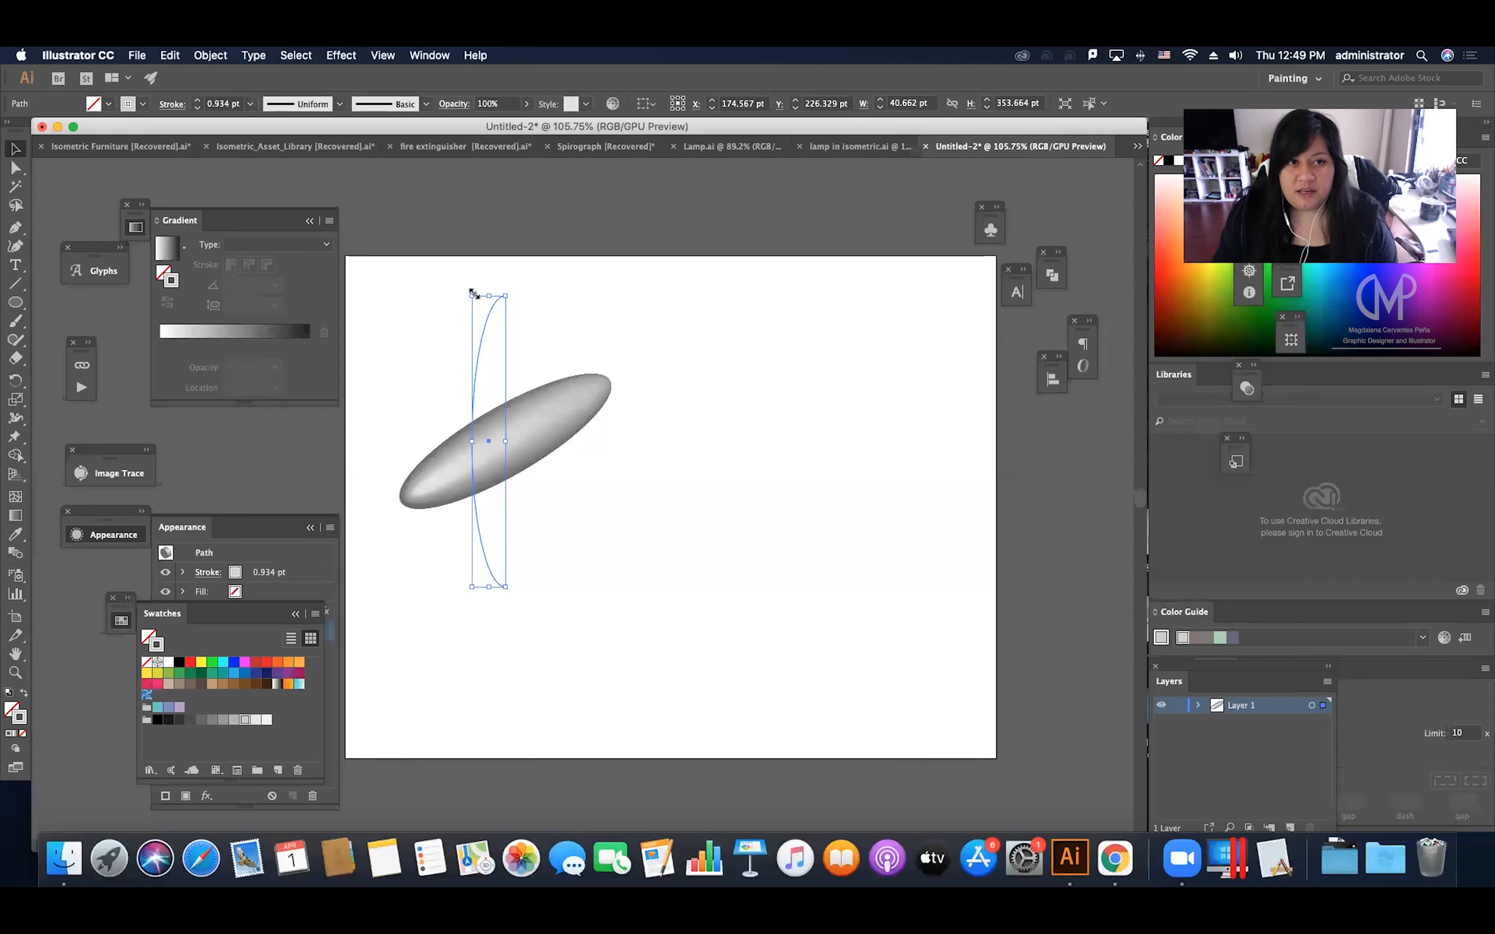
Resize the revolved arc's path to about 51 by 305 pt for a fuller, shorter ellipsoid and move it slightly right.
drag(488, 295, 484, 360)
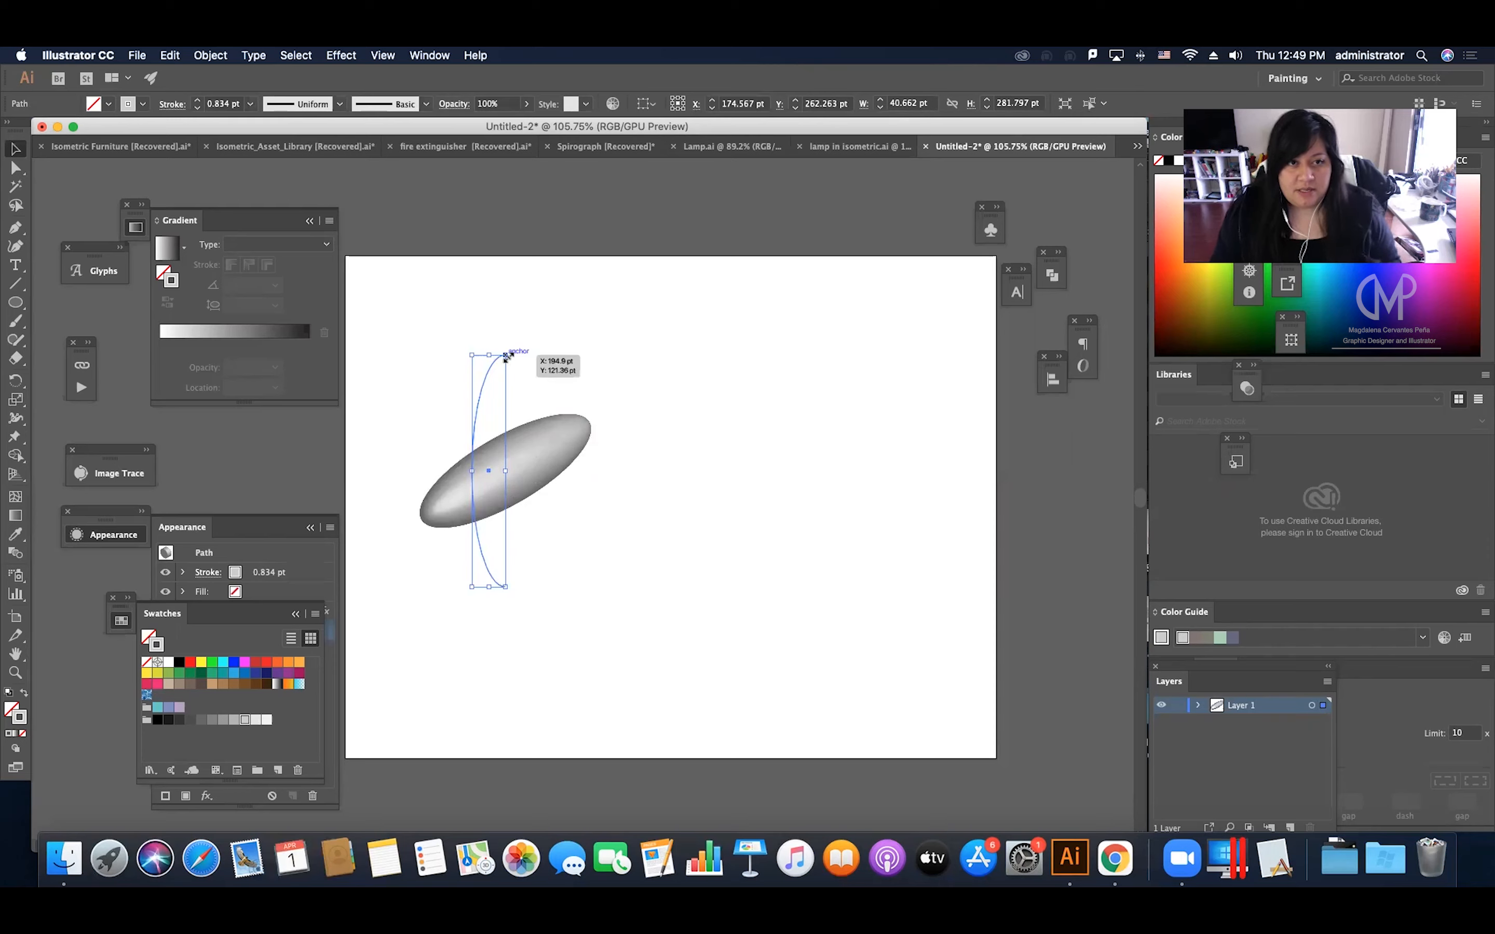
drag(507, 357, 527, 292)
drag(559, 424, 593, 412)
drag(530, 284, 517, 326)
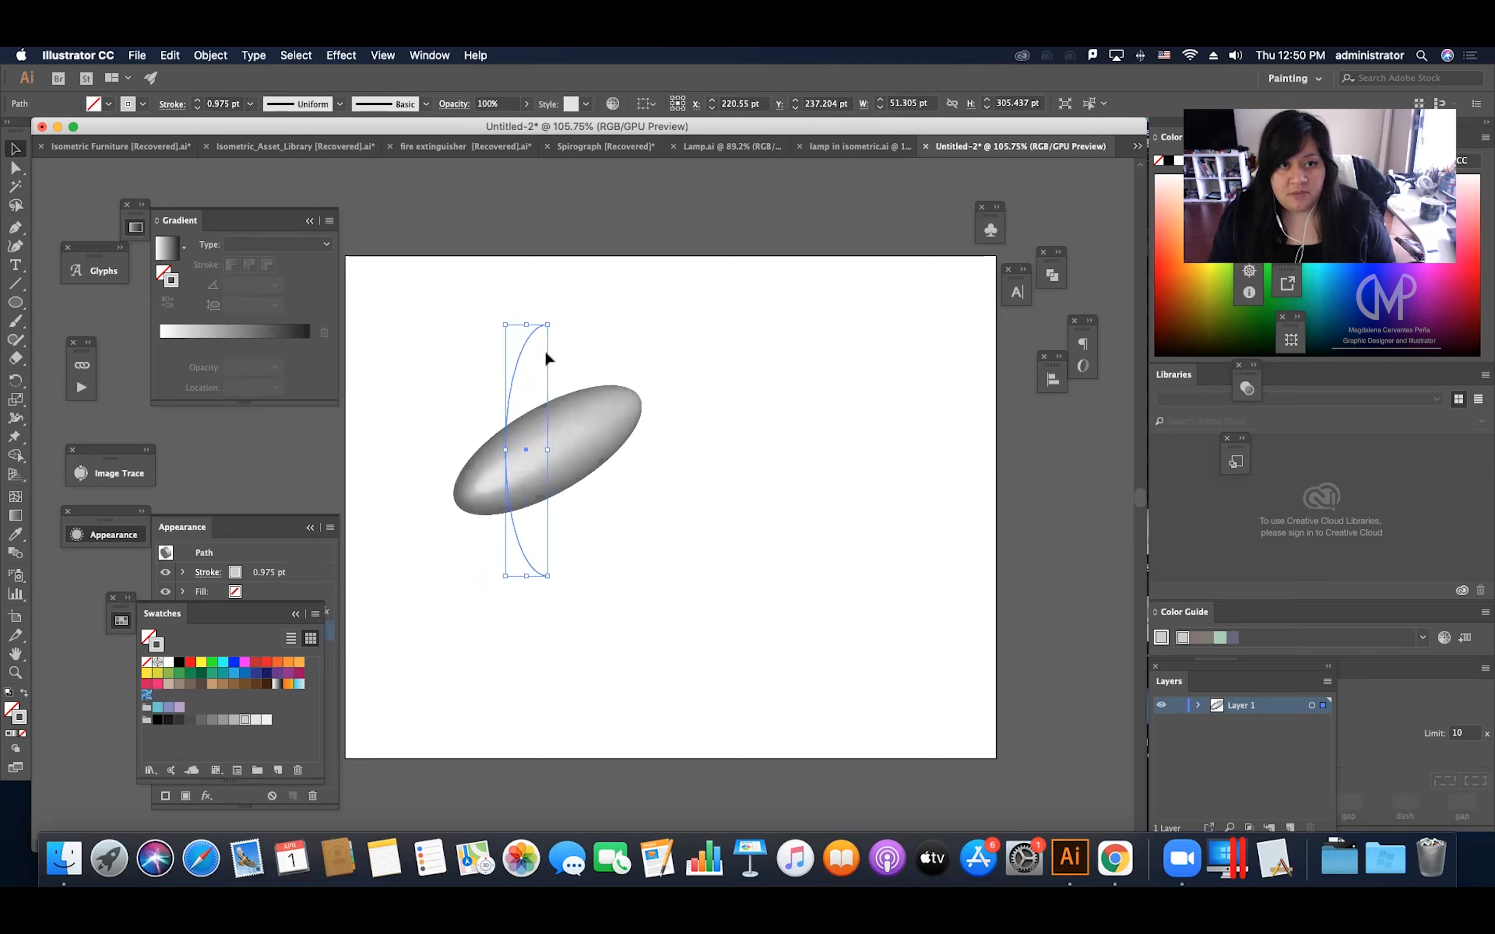
click(637, 354)
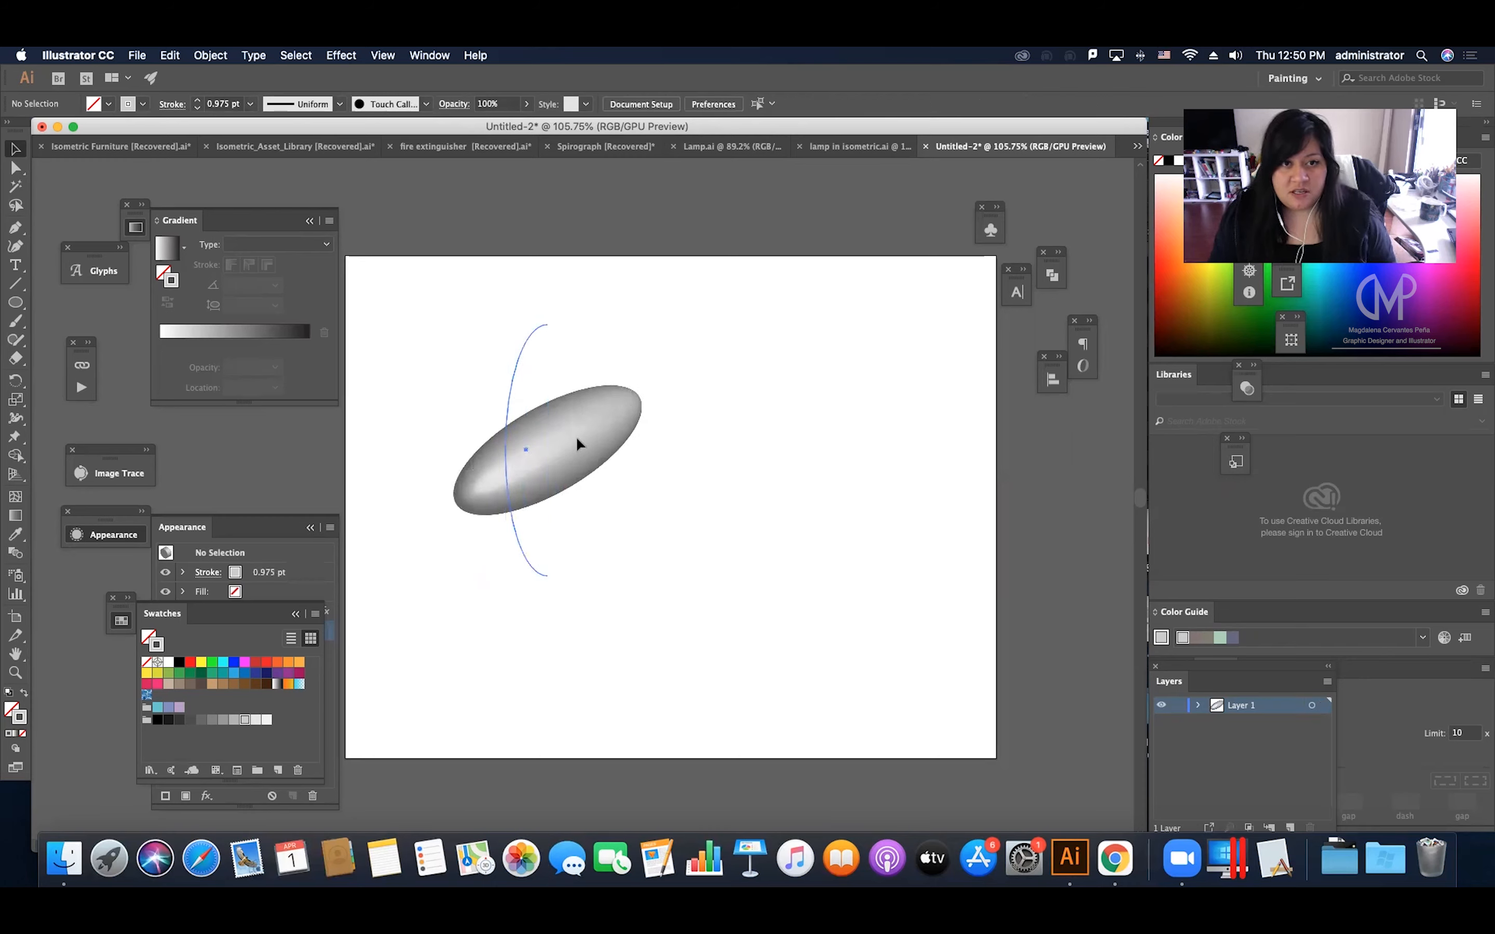
click(575, 435)
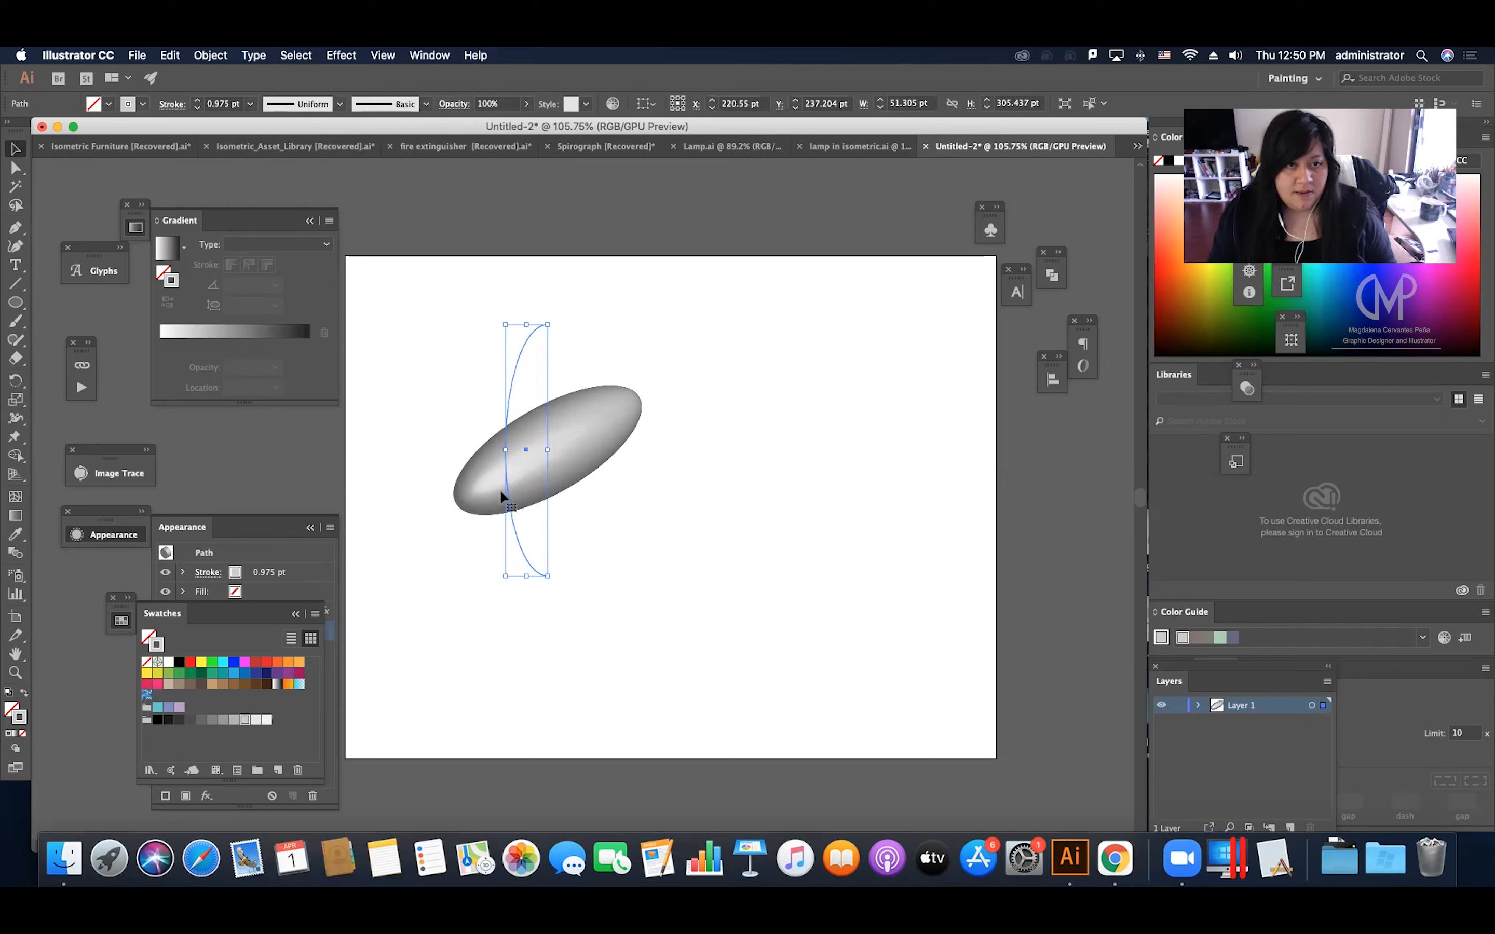
click(428, 485)
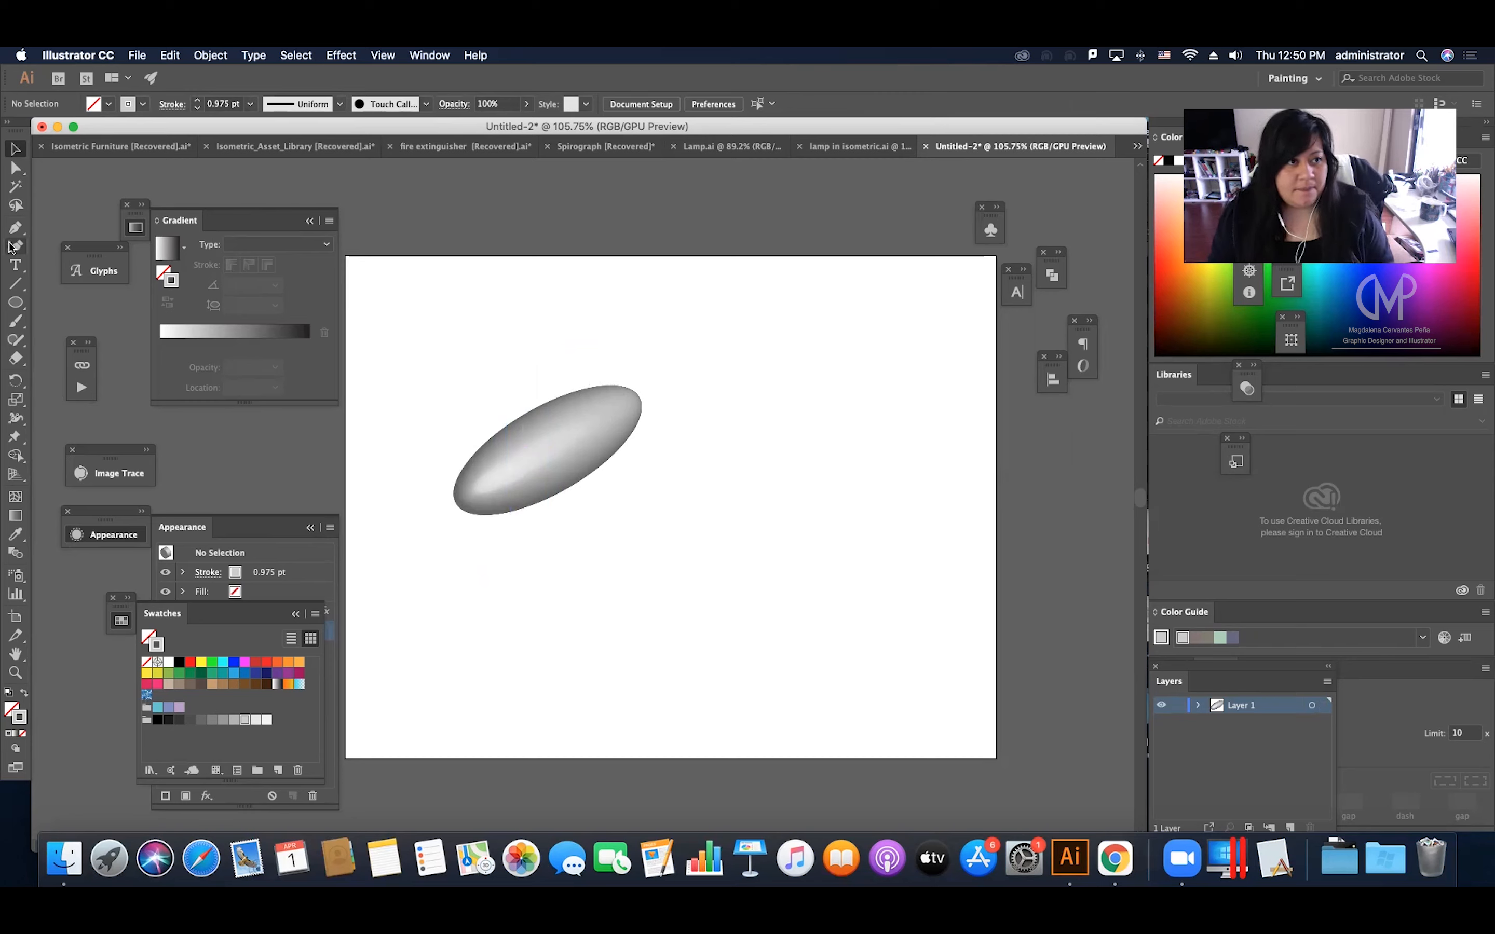
Draw a small rectangle about 68 by 54 pt above and to the right of the ellipsoid.
drag(16, 301, 37, 304)
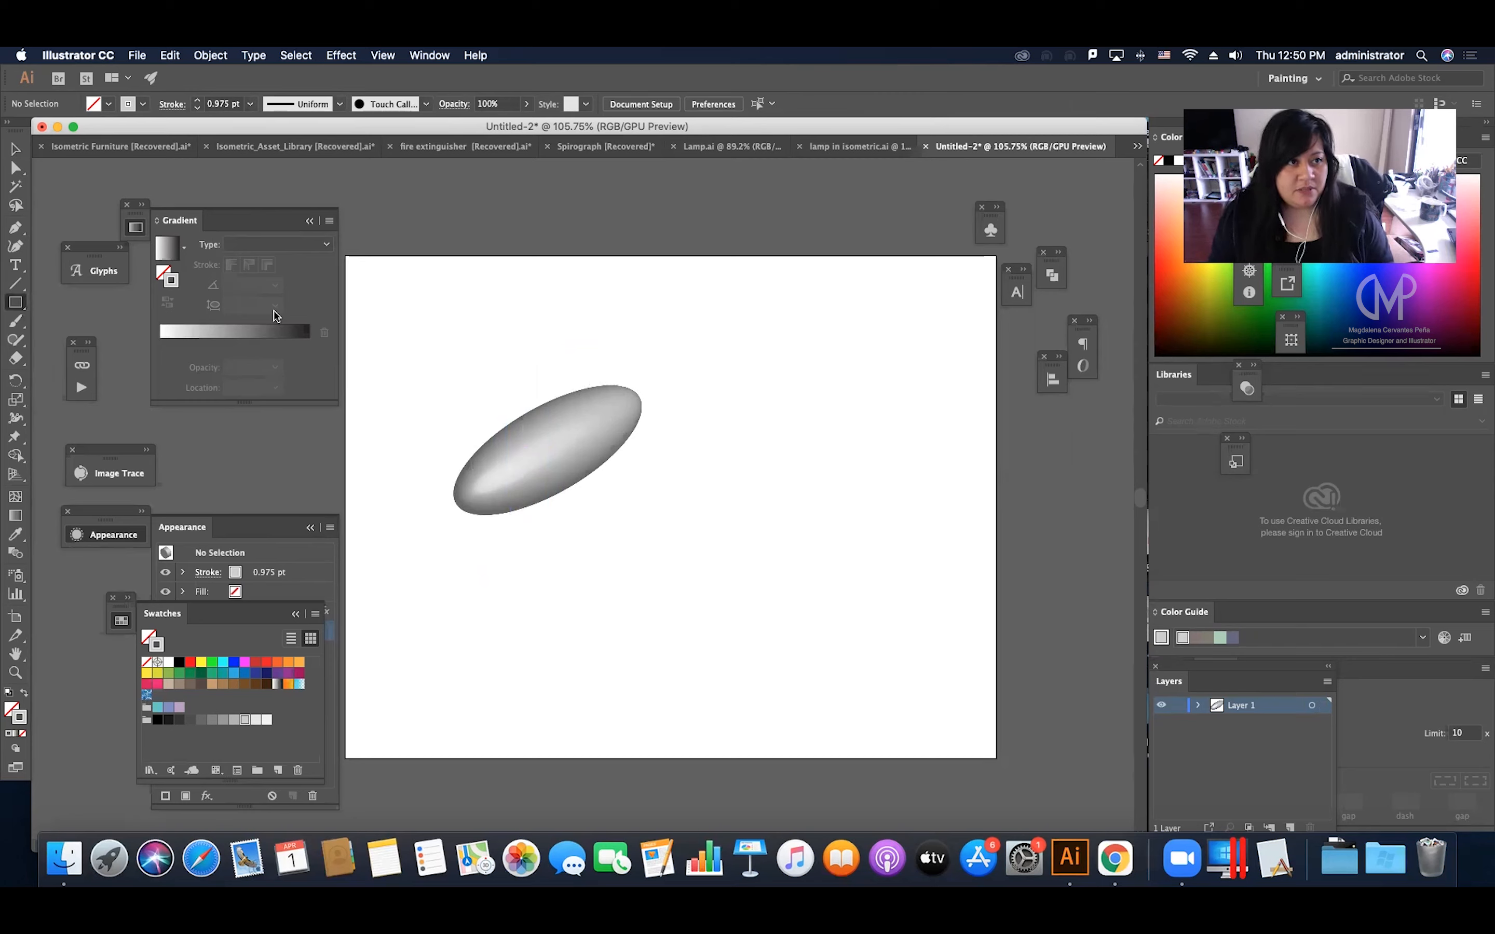
drag(655, 302, 711, 347)
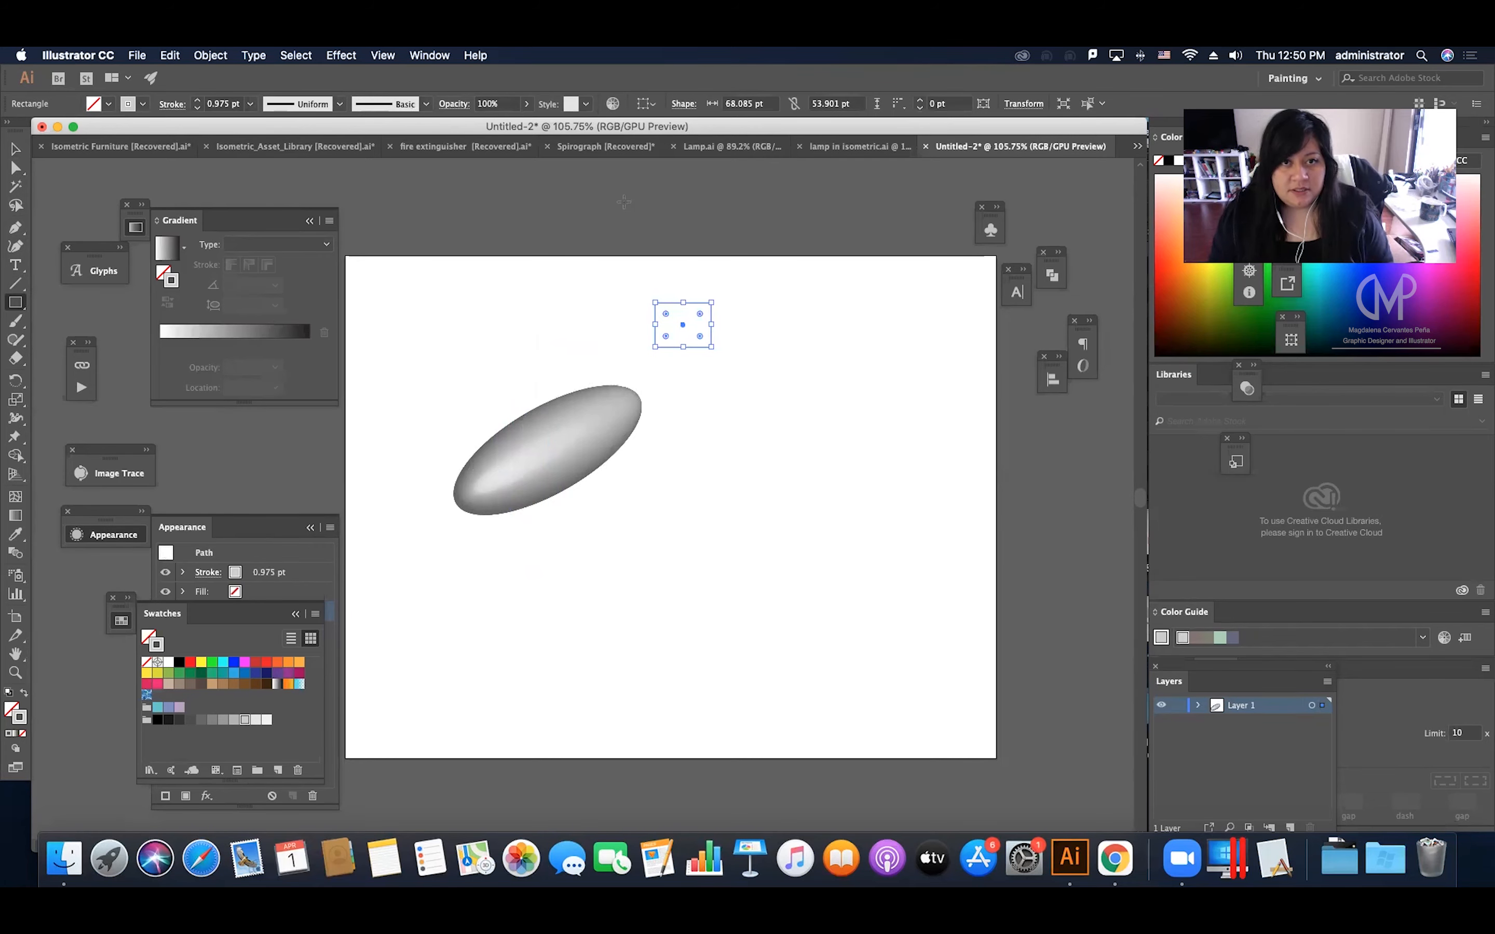
key(super+space)
drag(679, 315, 724, 337)
Move the rectangle's upper-left anchor point inward to the middle of its top edge, making a slanted left side.
key(a)
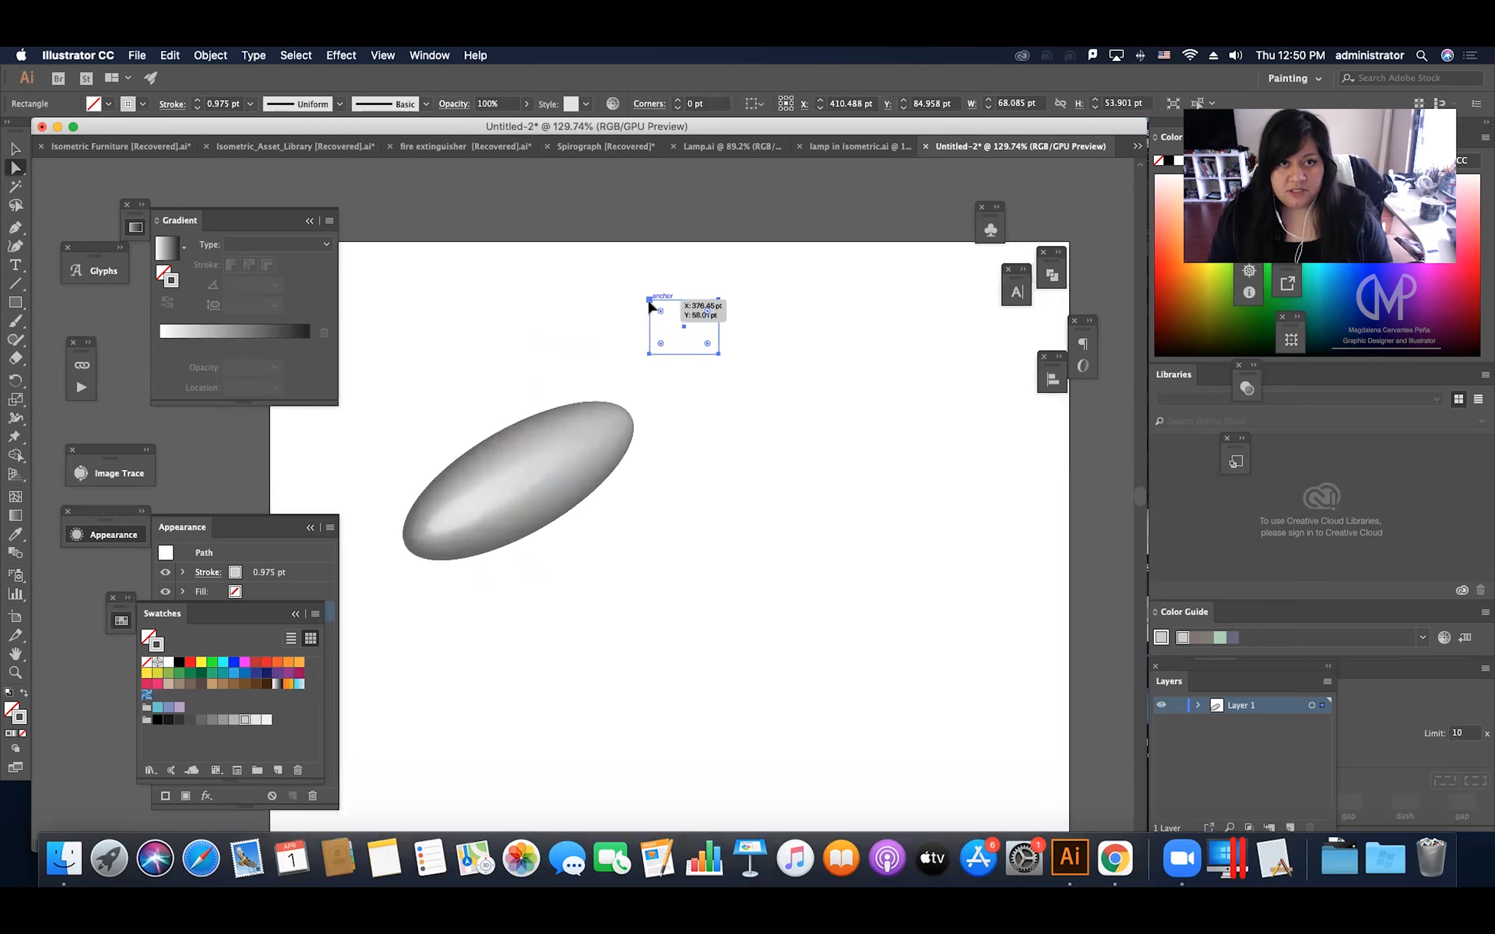
click(650, 301)
drag(649, 302, 683, 304)
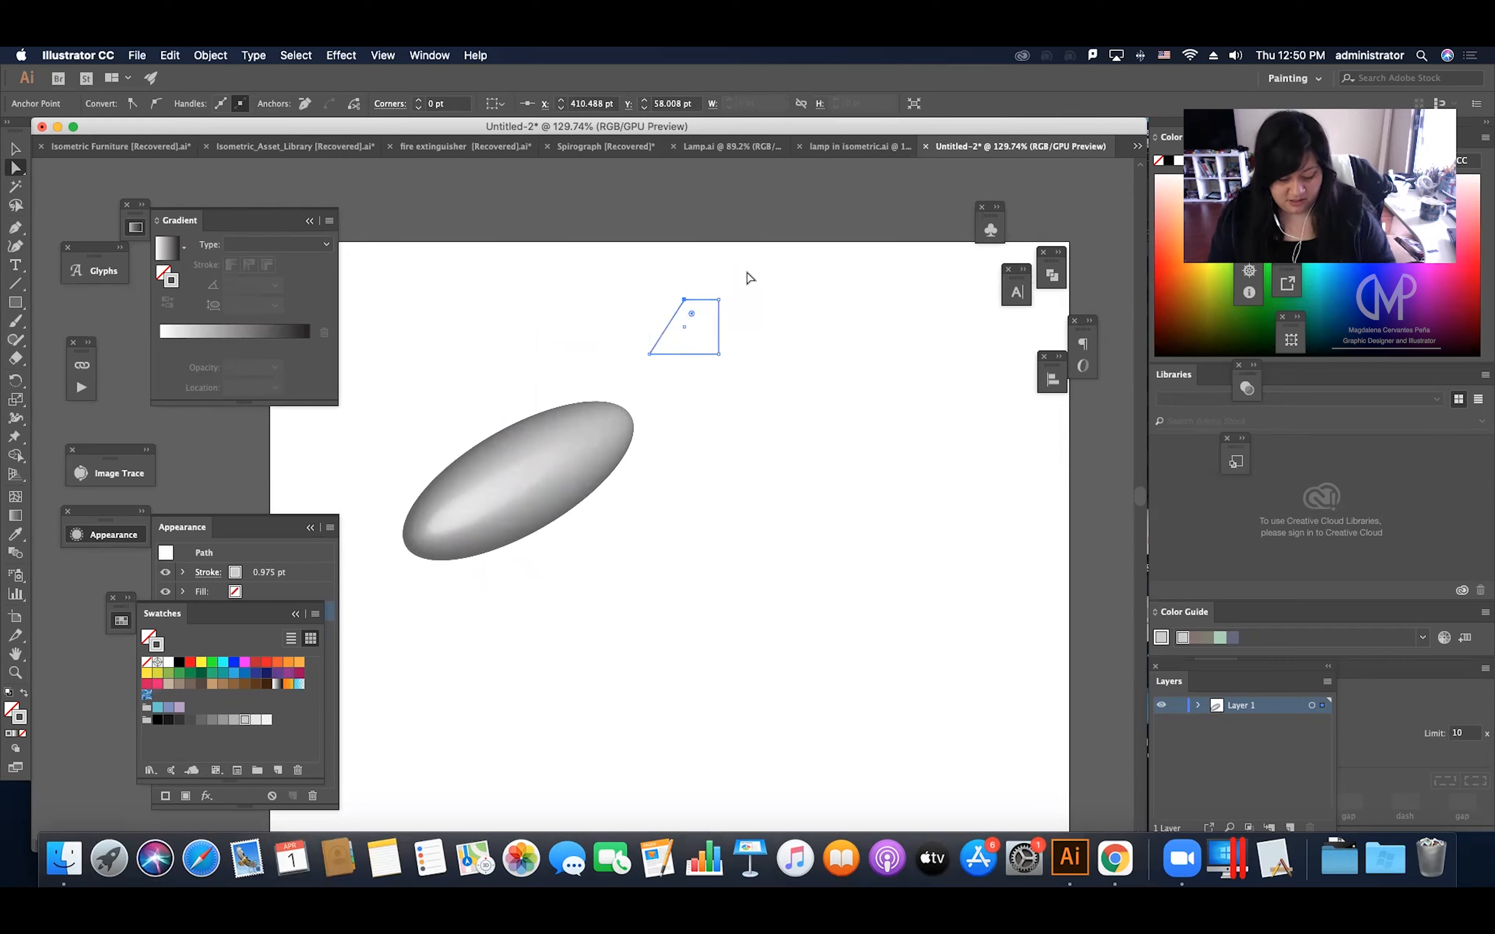
key(v)
click(742, 327)
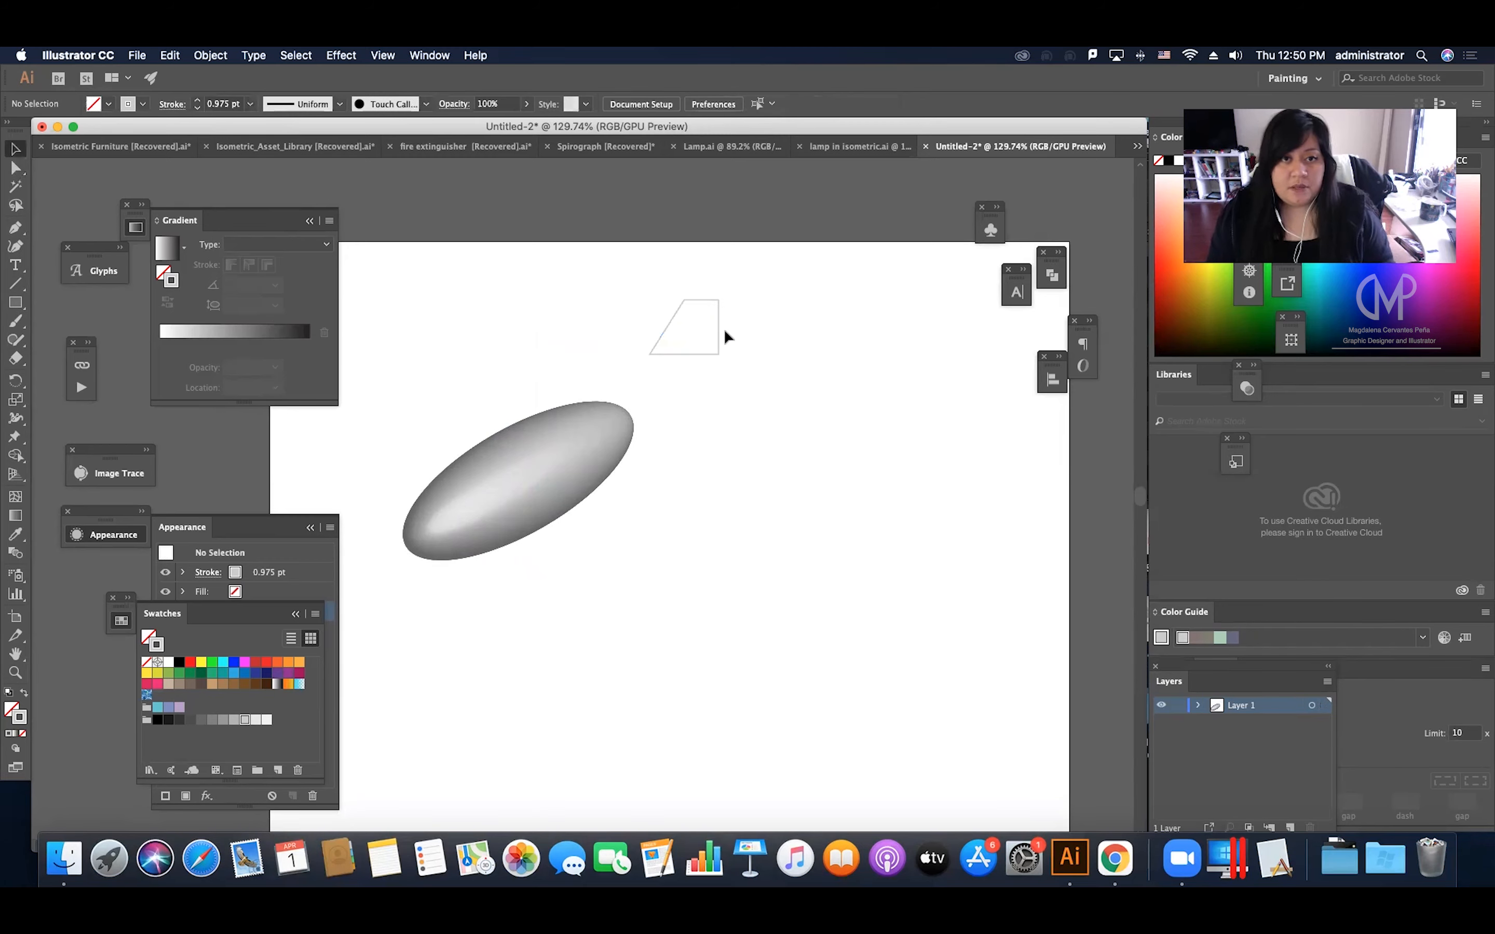
Swap the slanted shape's fill and stroke so it has a light gray fill and no stroke.
click(718, 338)
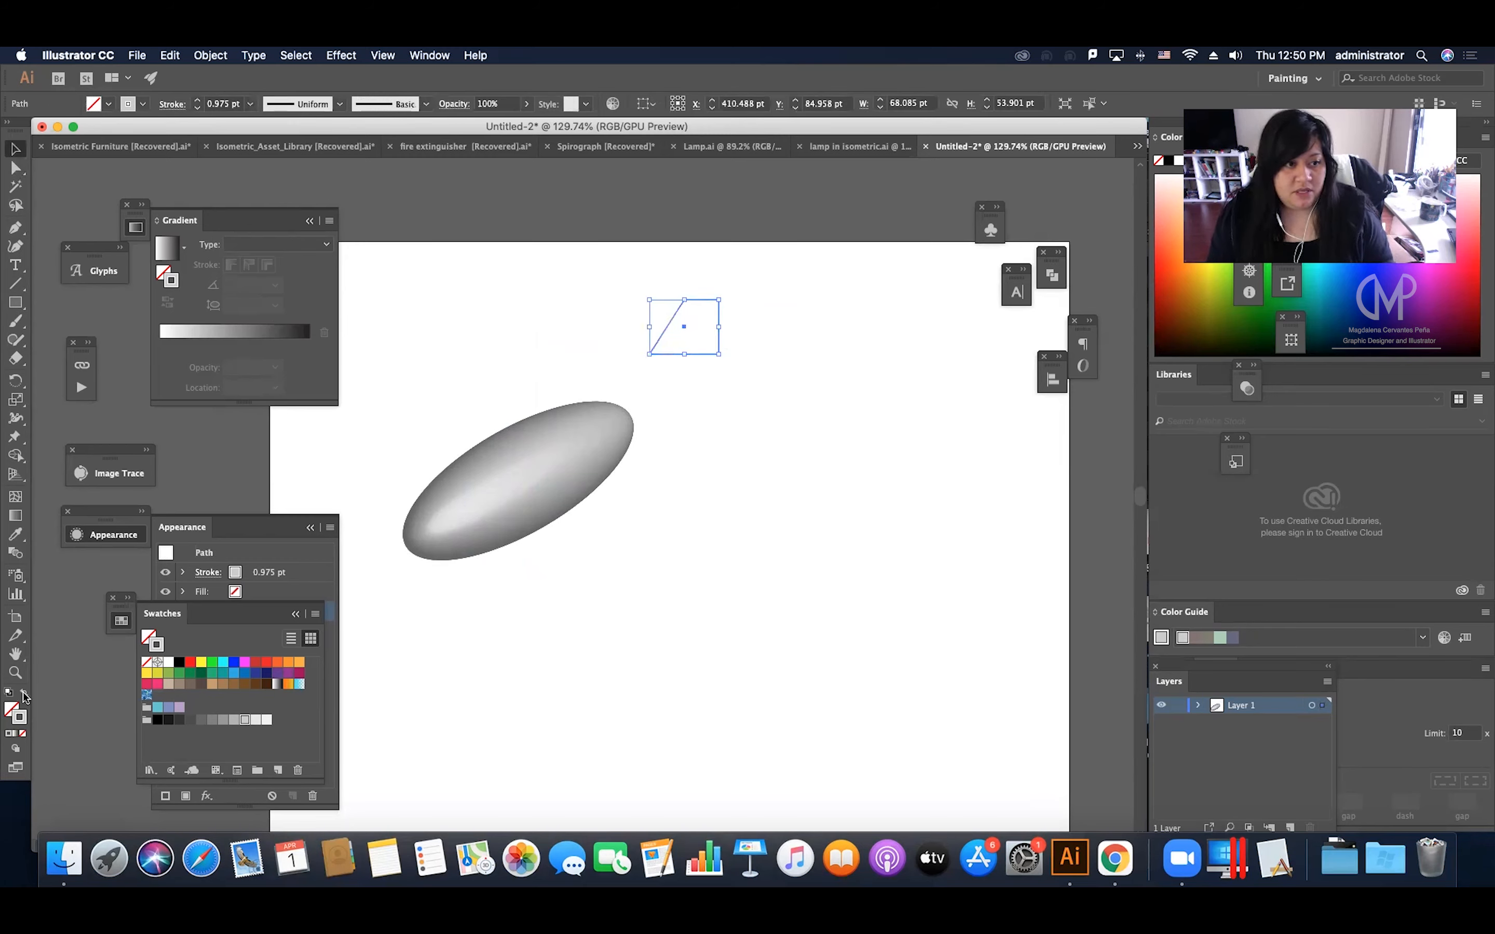
click(24, 693)
click(595, 481)
click(678, 359)
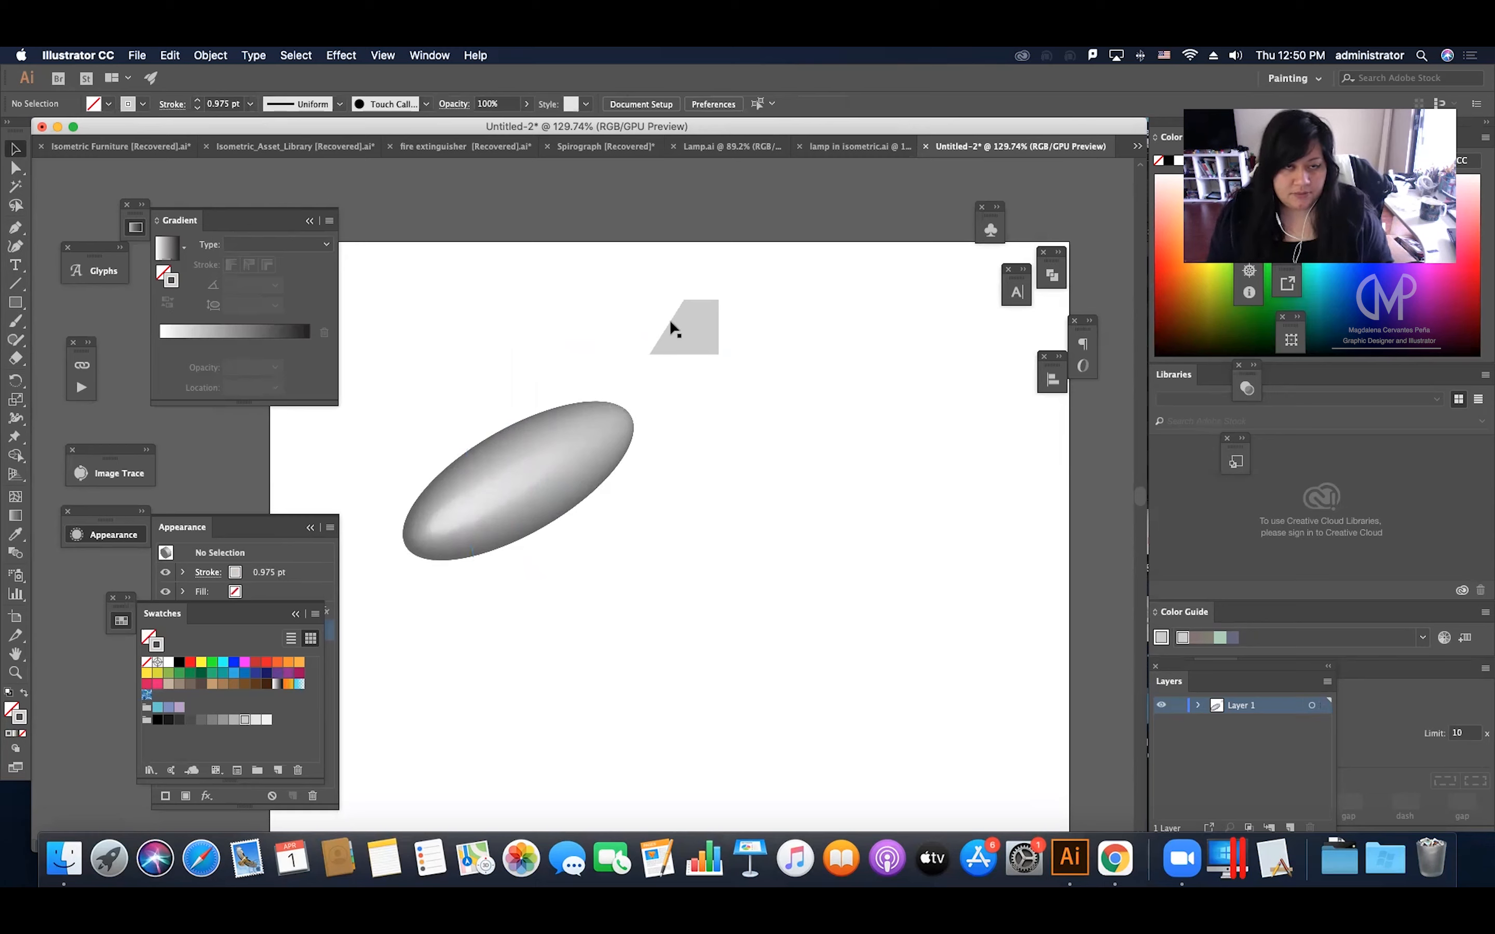
click(715, 321)
scroll(827, 438, right, 1)
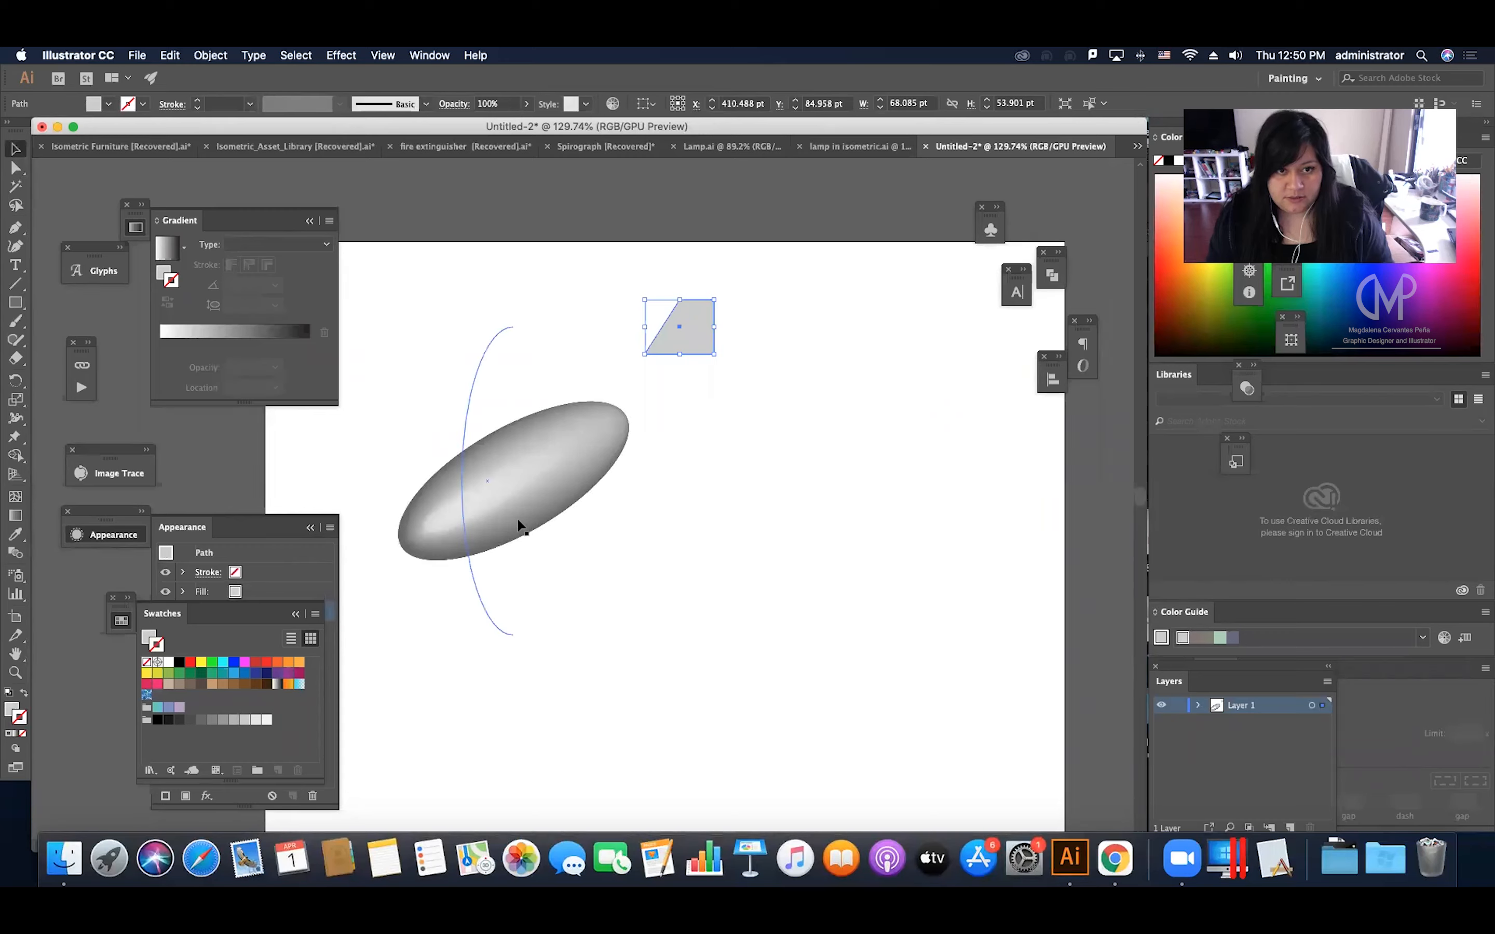
Fill the slanted shape above the ellipsoid with a medium blue swatch.
scroll(520, 521, down, 1)
scroll(520, 521, left, 1)
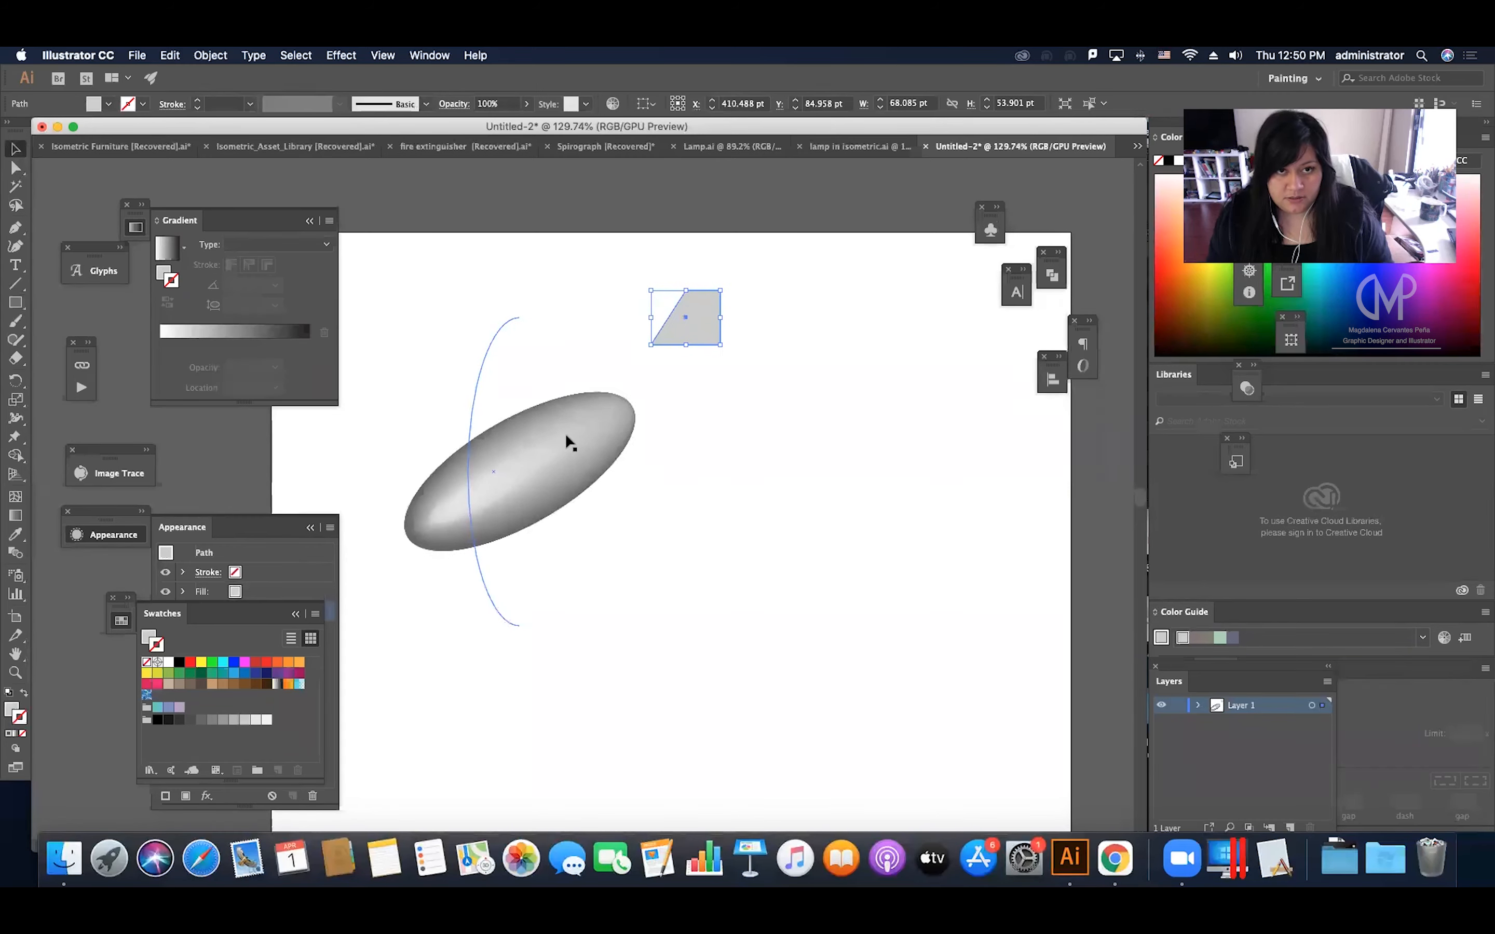
click(751, 344)
click(695, 330)
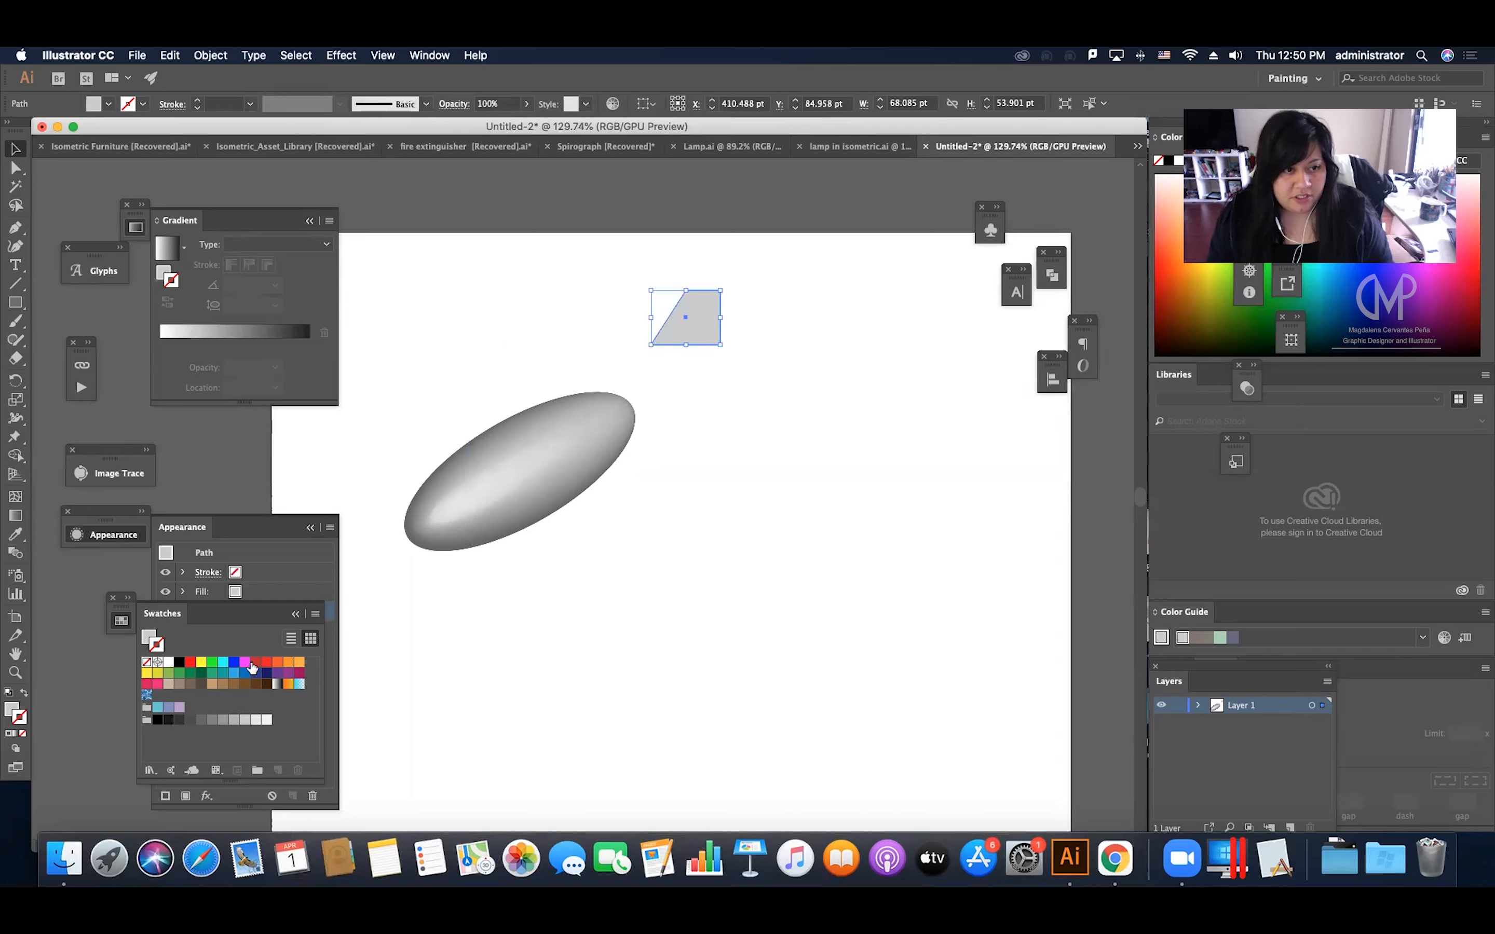
click(243, 672)
key(super+z)
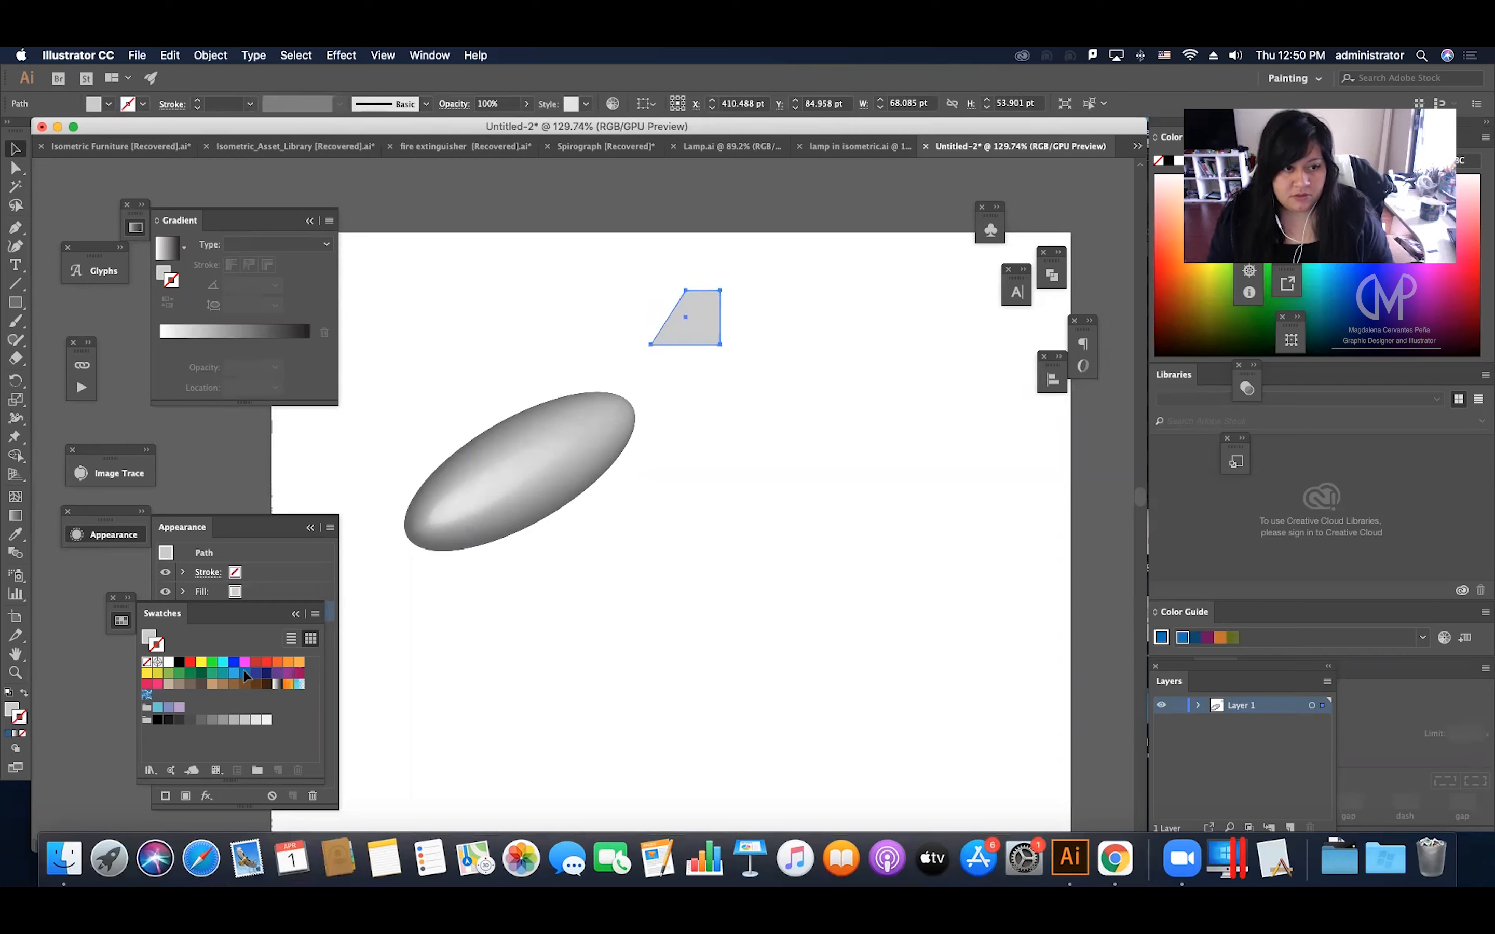
click(243, 673)
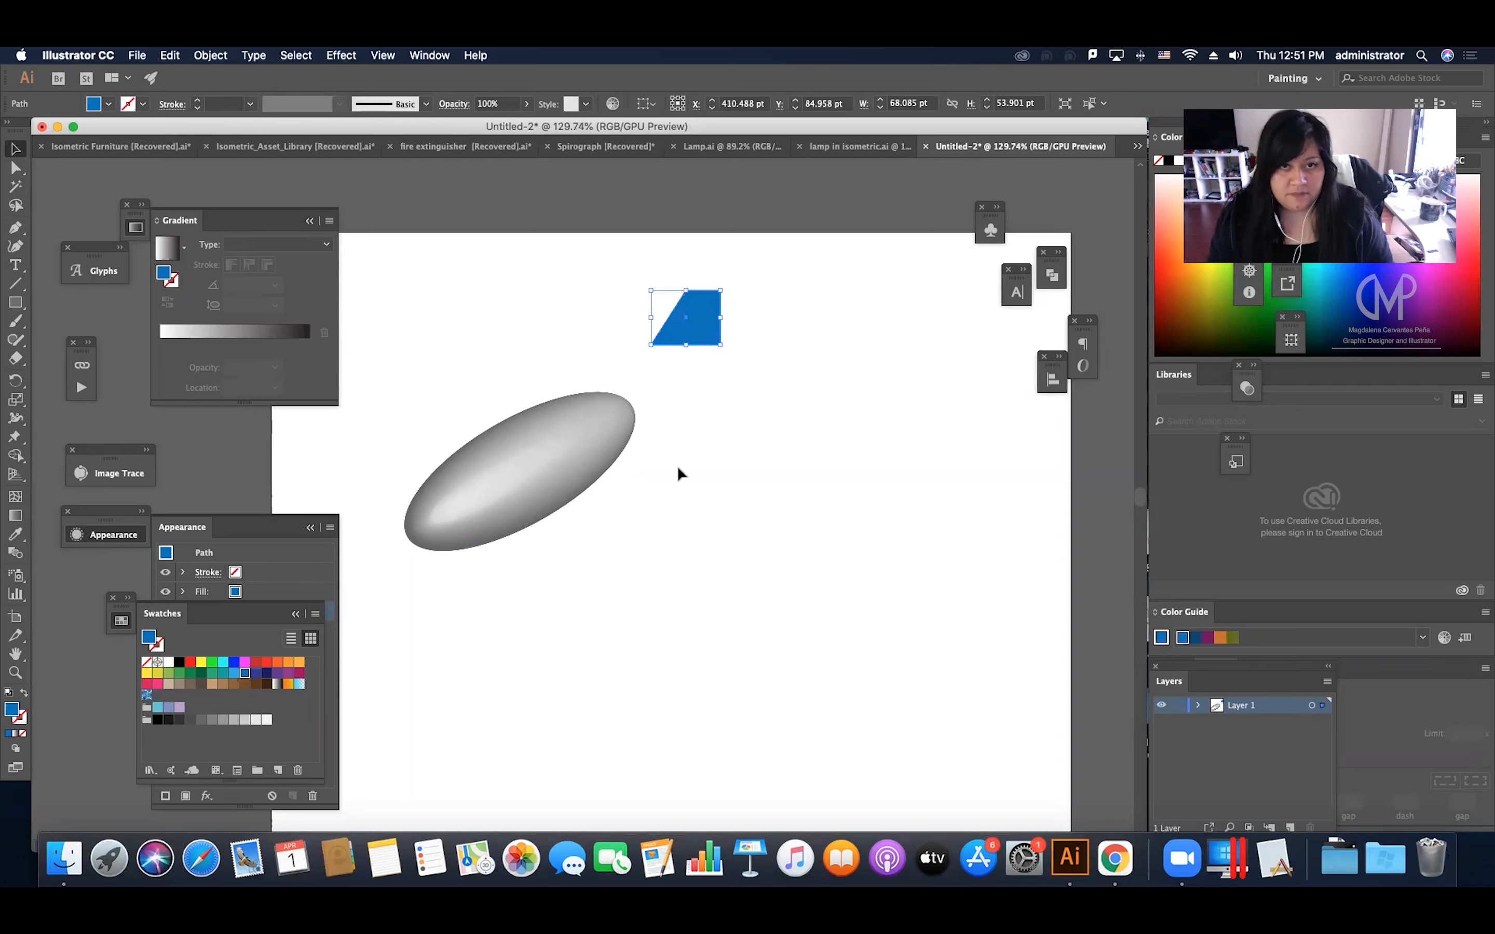
Start a 3D Extrude & Bevel effect on the blue slanted shape, using the Isometric Right position and live preview.
click(723, 345)
click(705, 325)
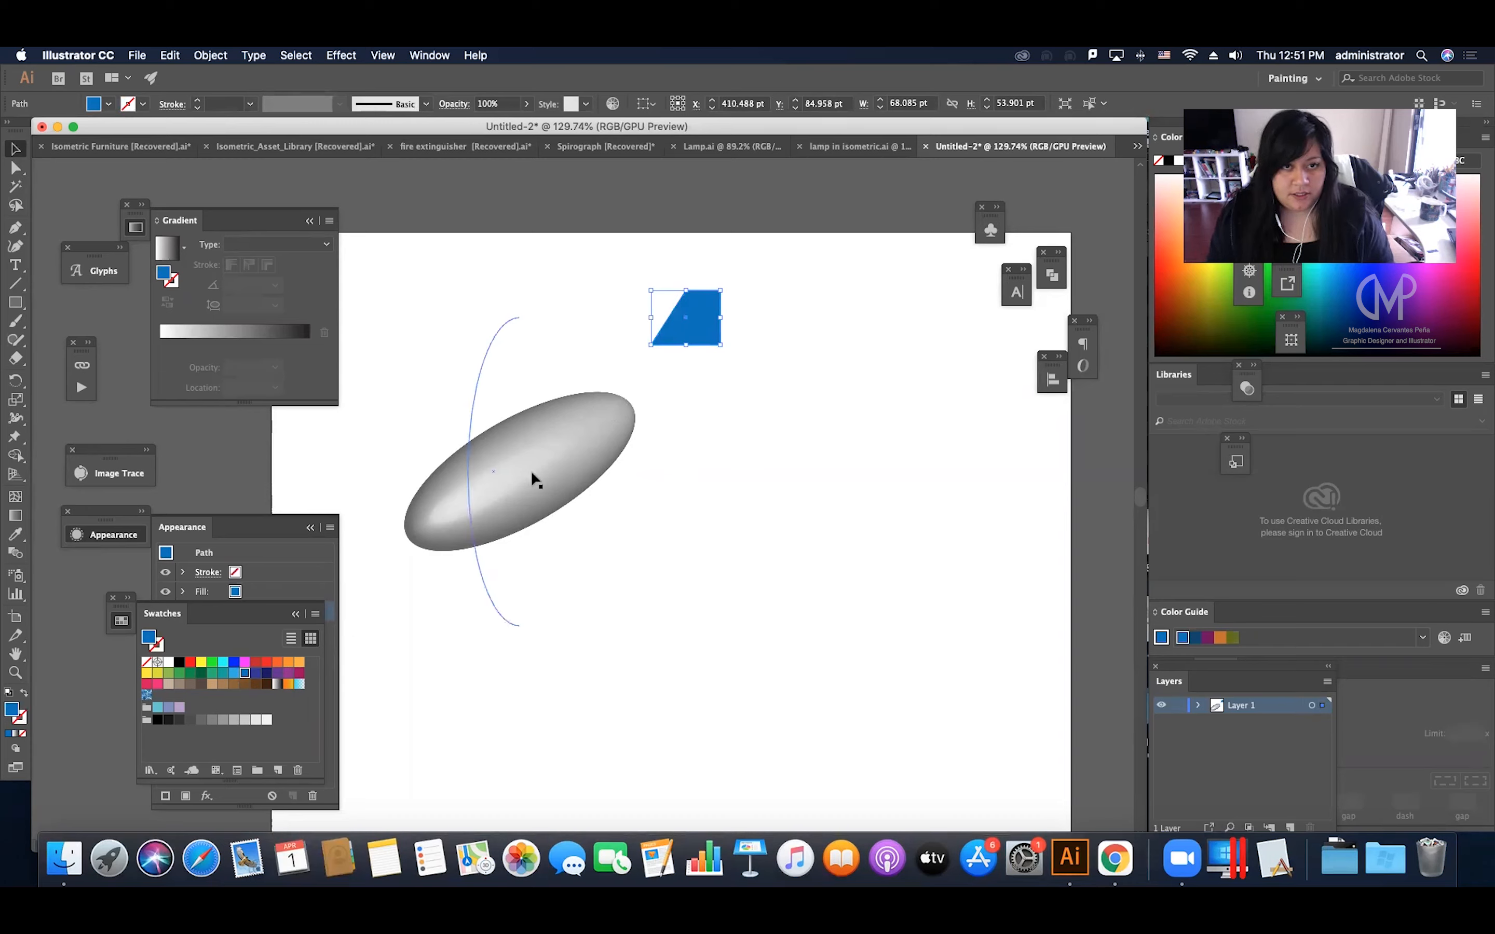
click(357, 55)
mouse_move(373, 159)
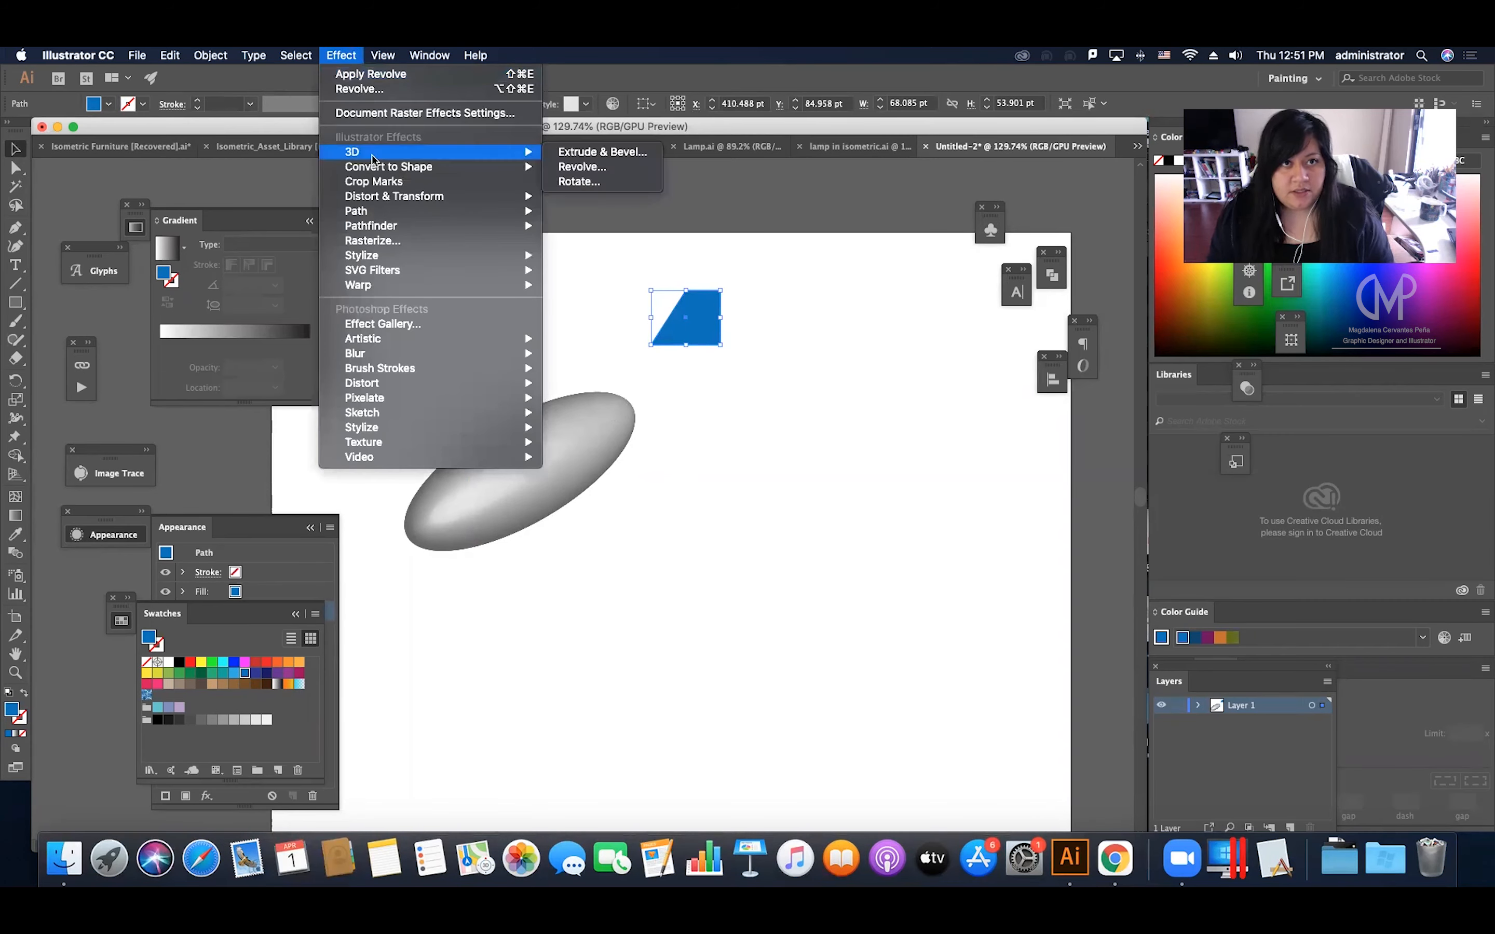
click(587, 158)
click(912, 227)
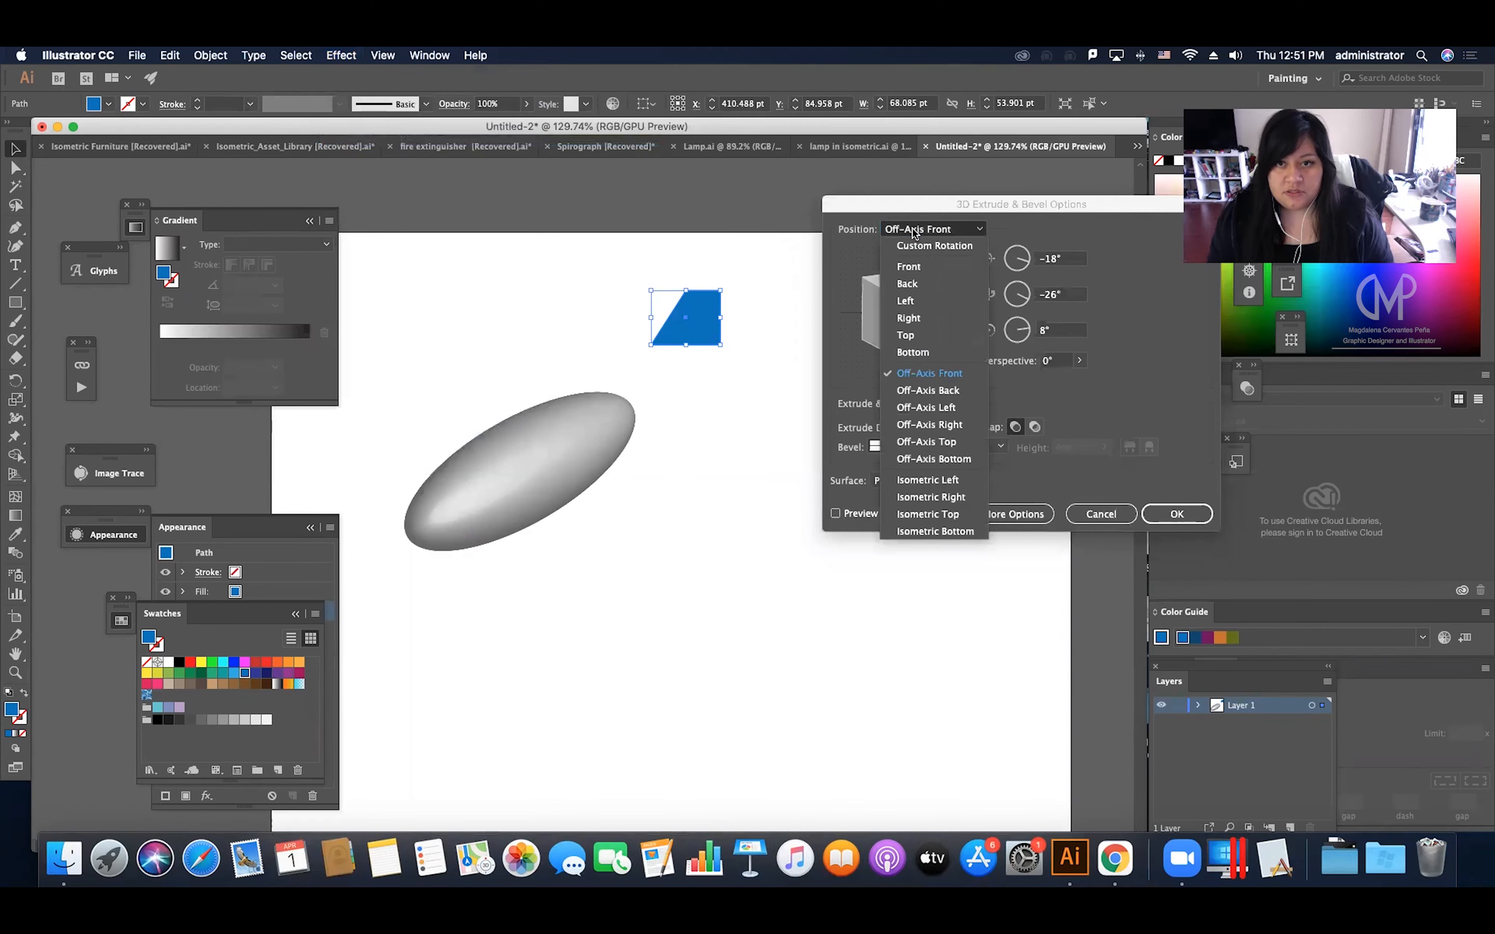
click(944, 483)
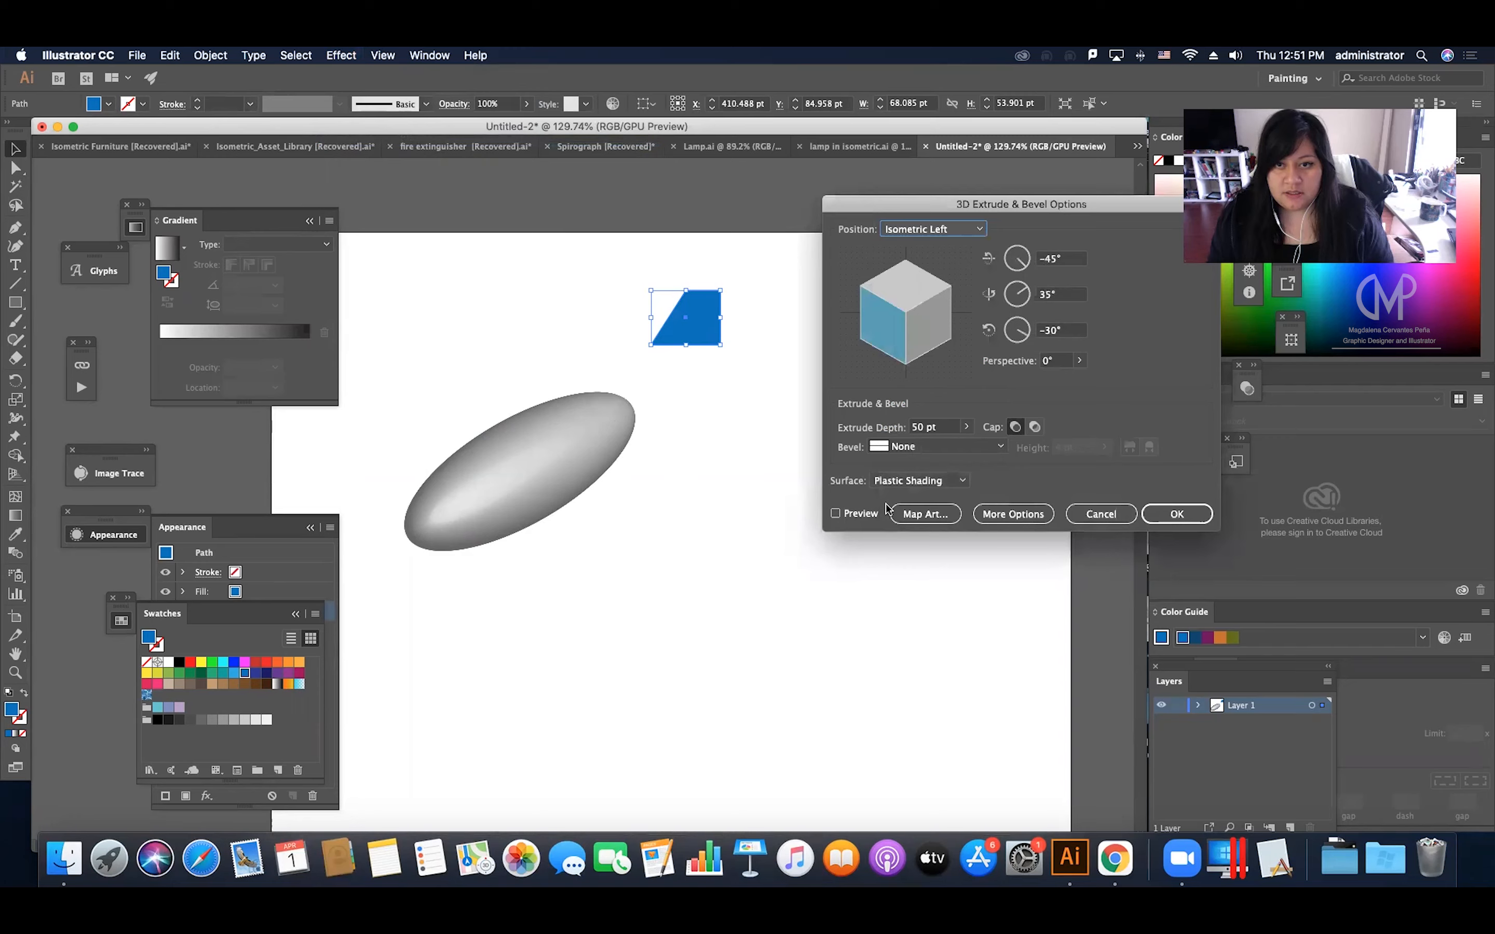
click(914, 480)
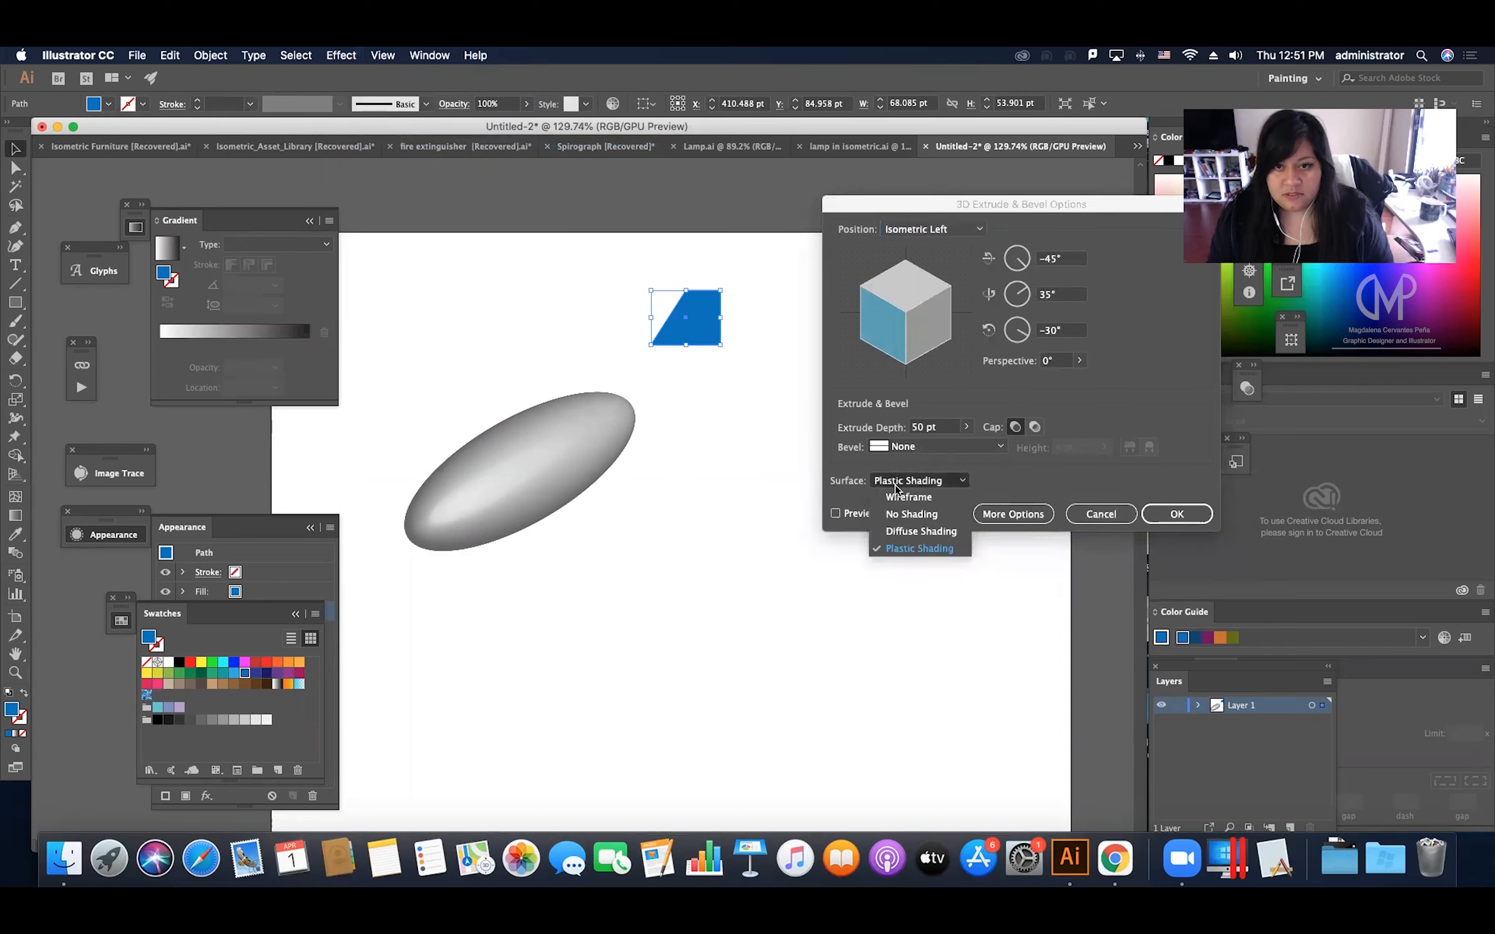
click(932, 479)
click(926, 230)
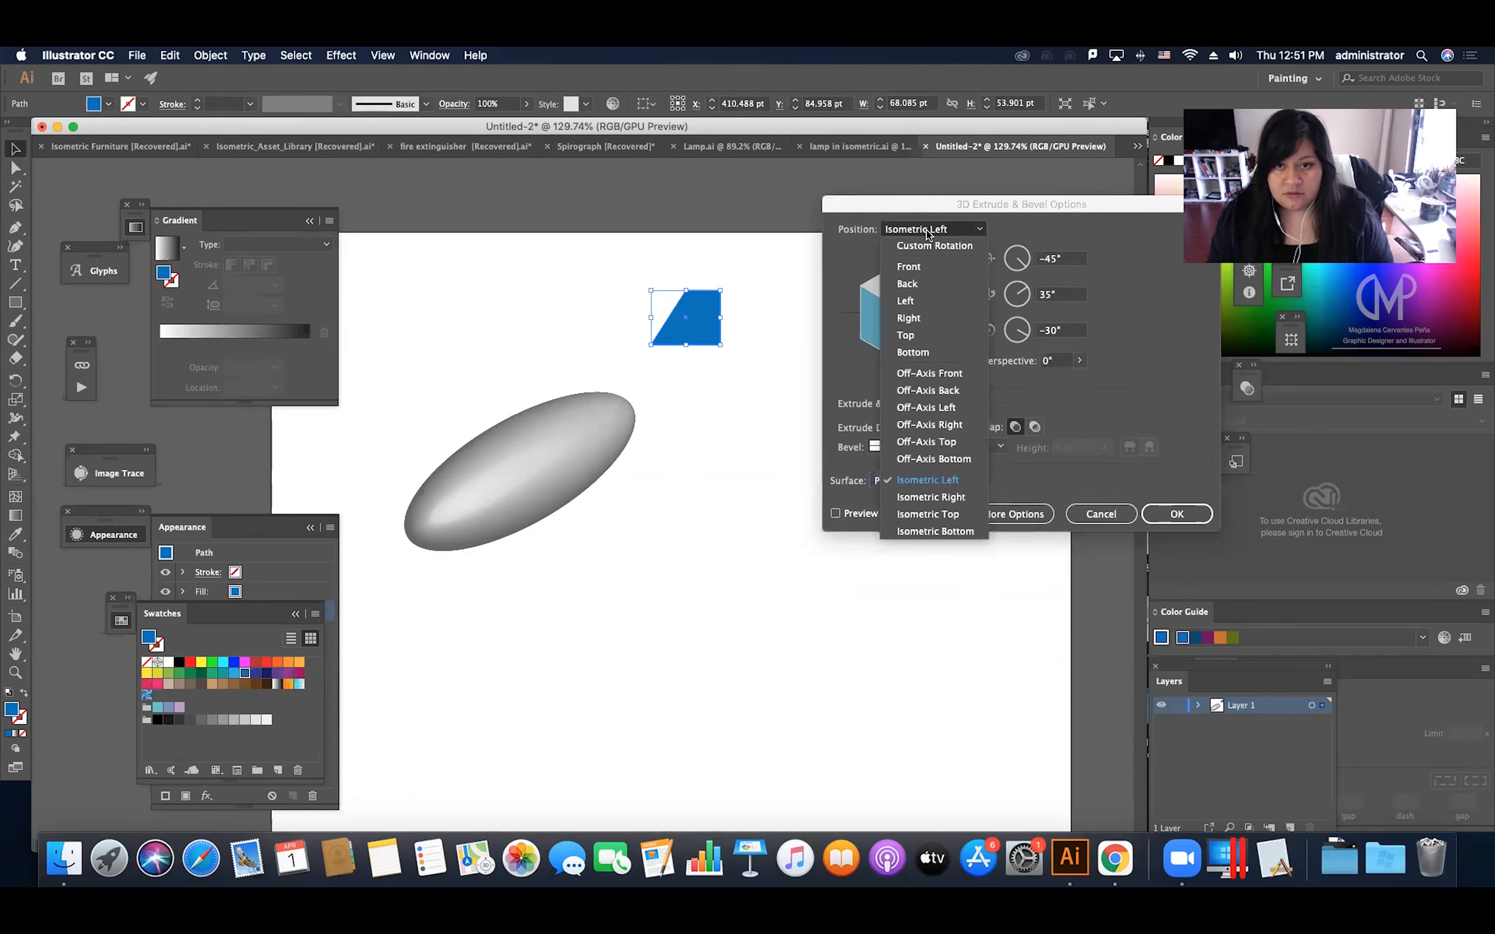
click(940, 497)
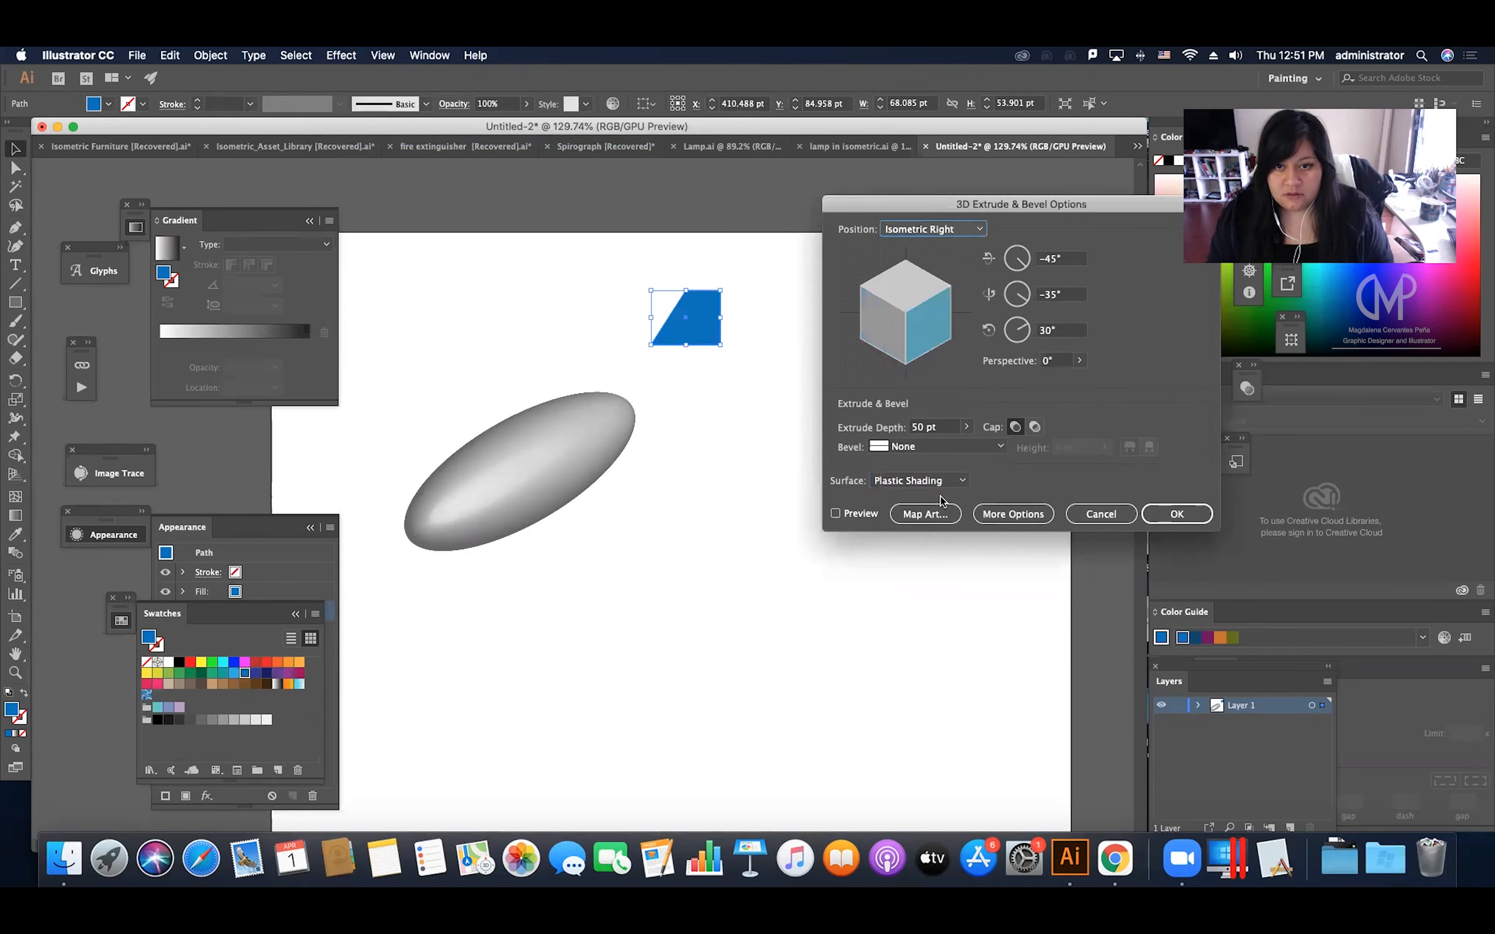
click(836, 513)
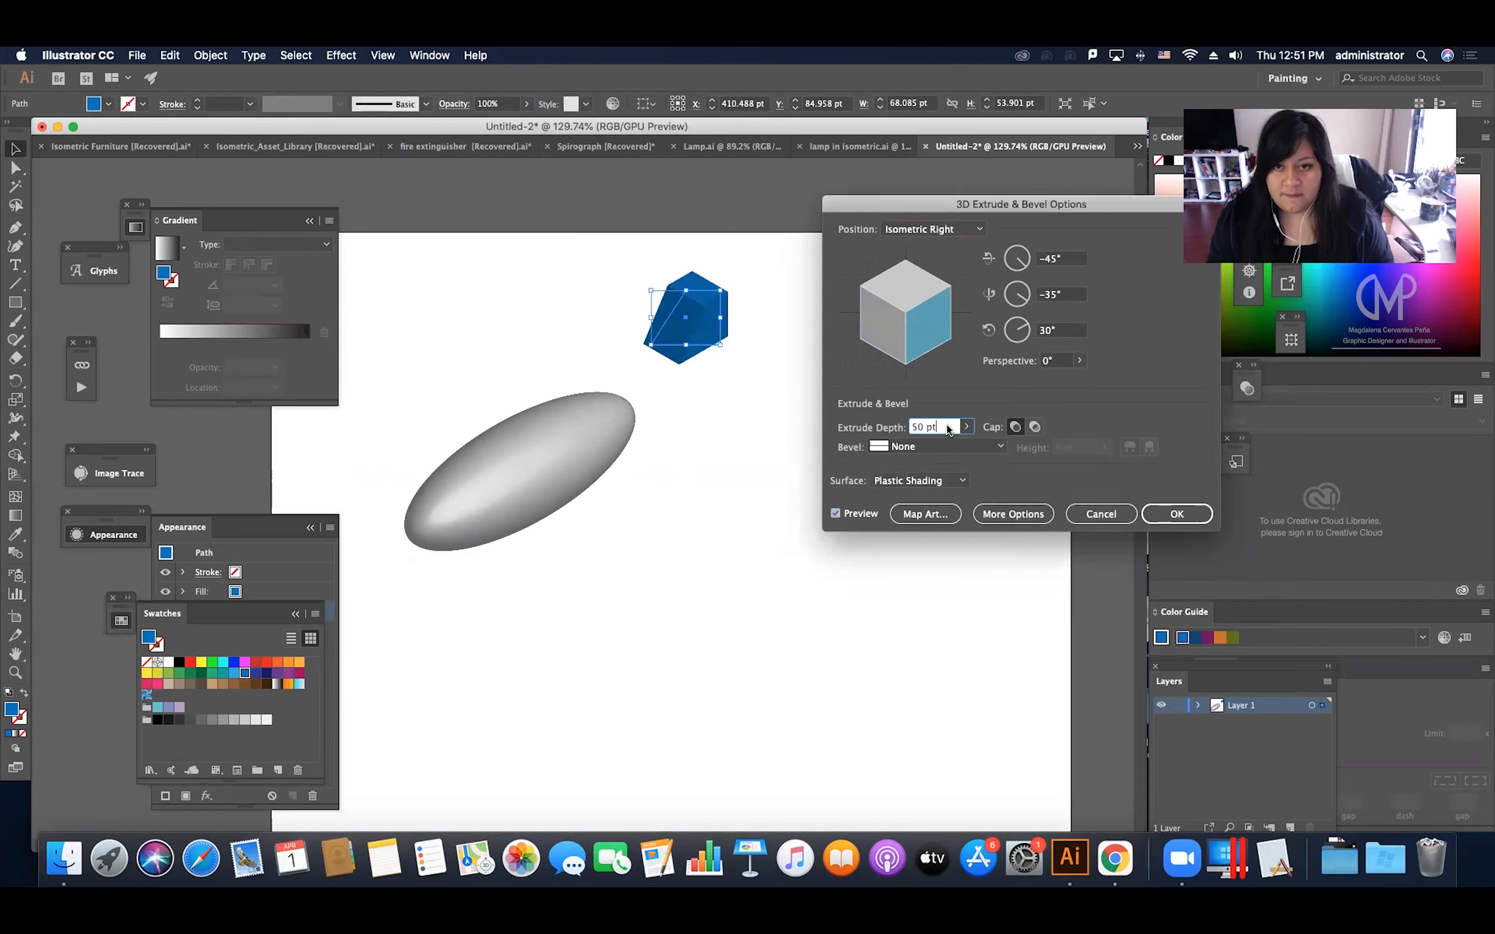
Set the blue shape's extrude depth to 15 pt and apply the effect.
scroll(945, 426, down, 20)
scroll(946, 424, up, 4)
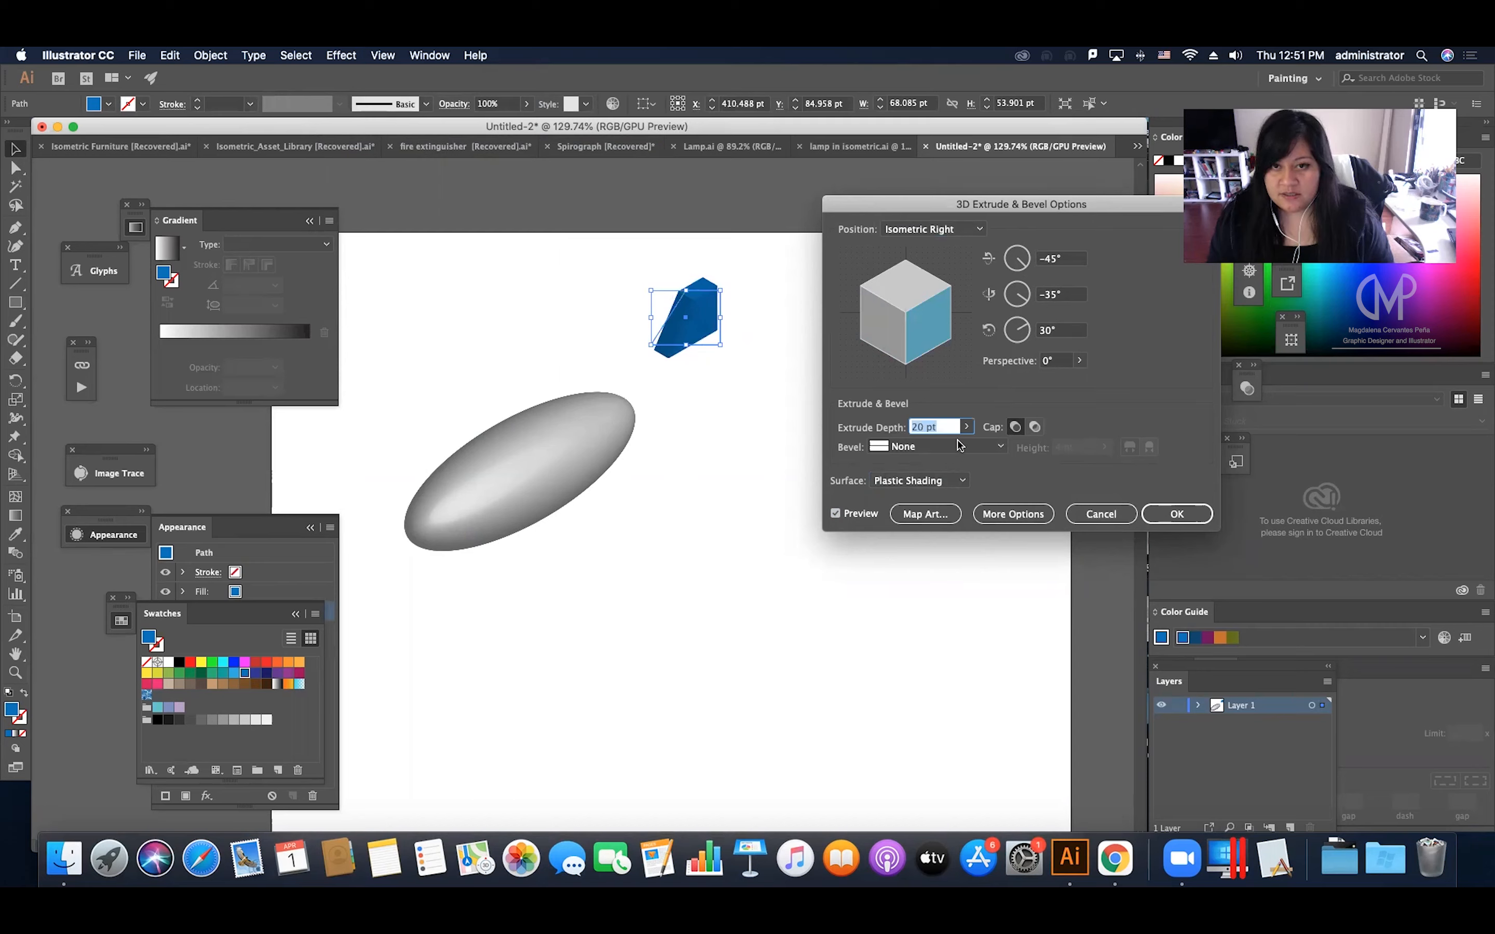
scroll(952, 427, down, 5)
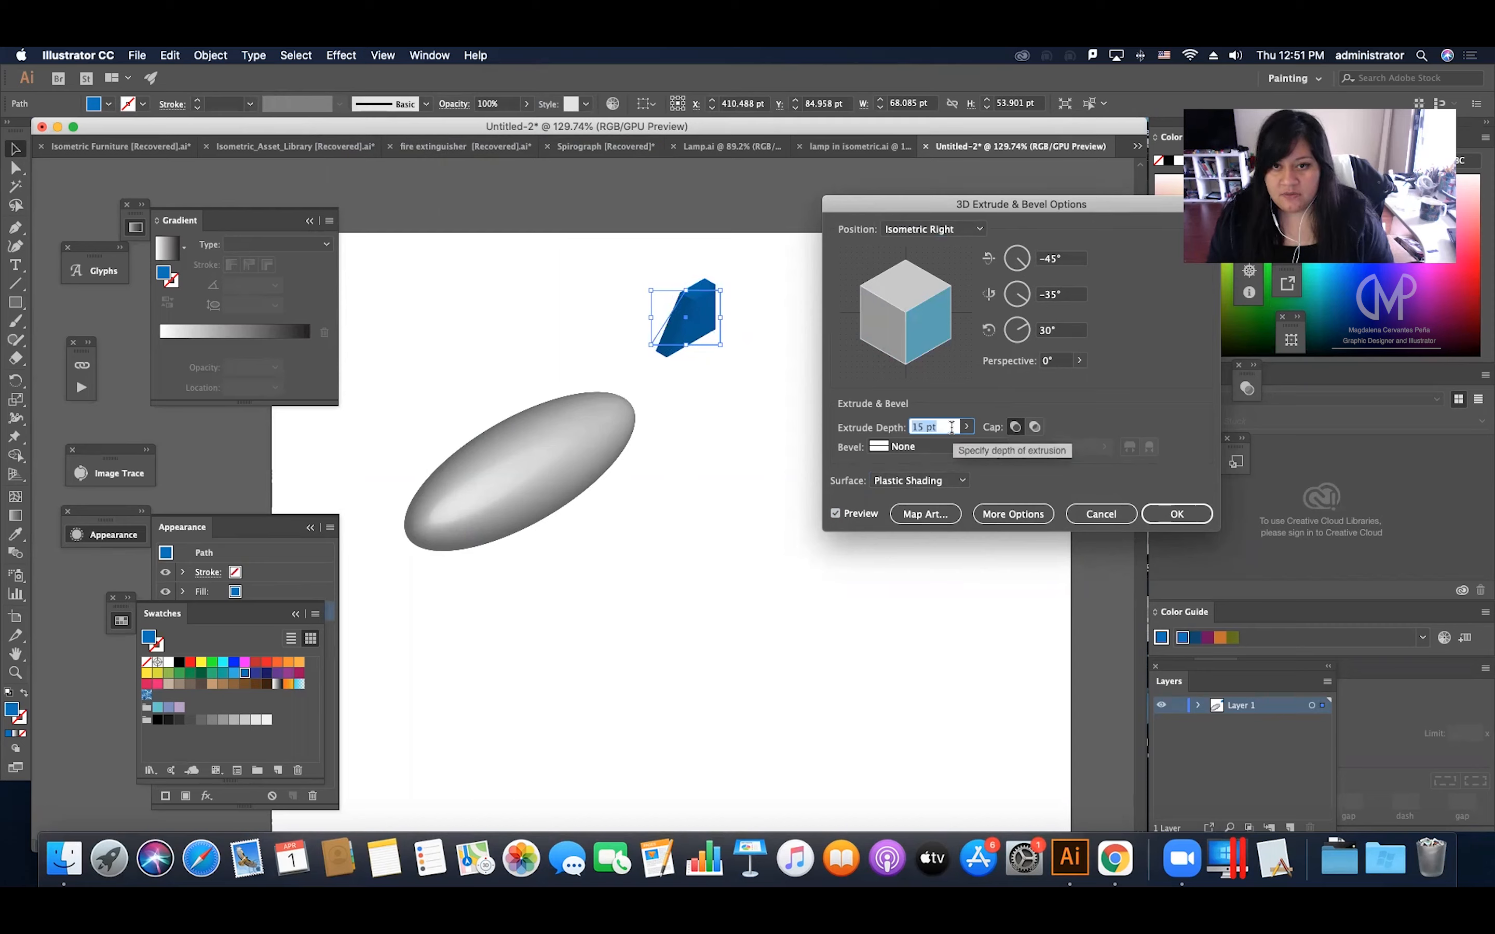
click(1173, 509)
Move the extruded blue fin onto the upper side of the ellipsoid's raised right end.
click(760, 322)
drag(713, 324, 608, 382)
click(660, 350)
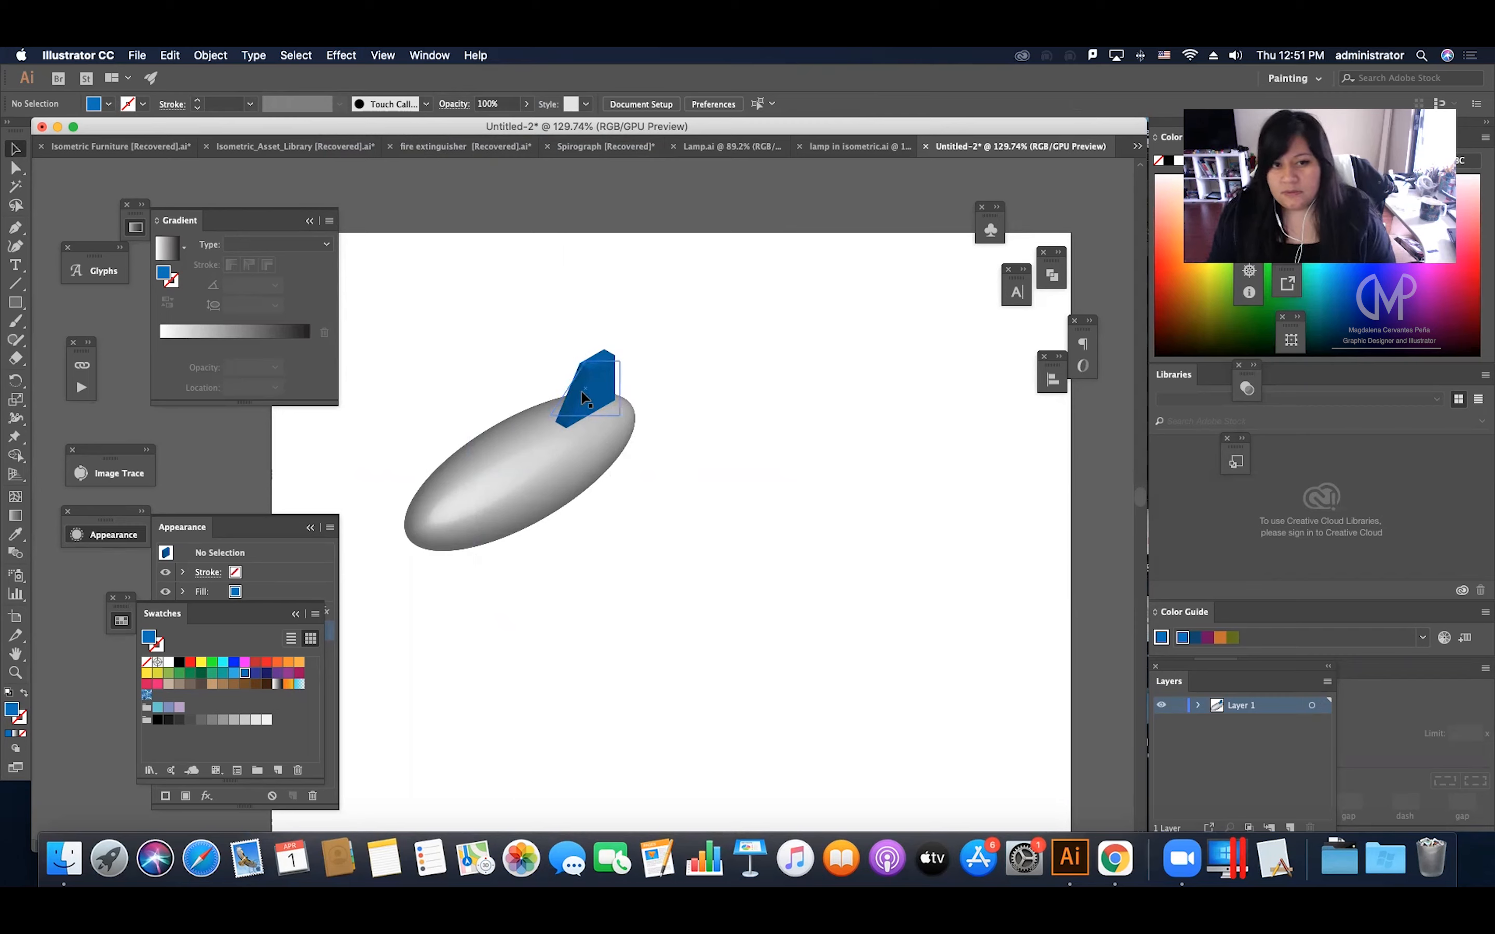
Duplicate the fin to the right of the ellipsoid and reflect the copy across the horizontal axis.
drag(582, 391, 669, 457)
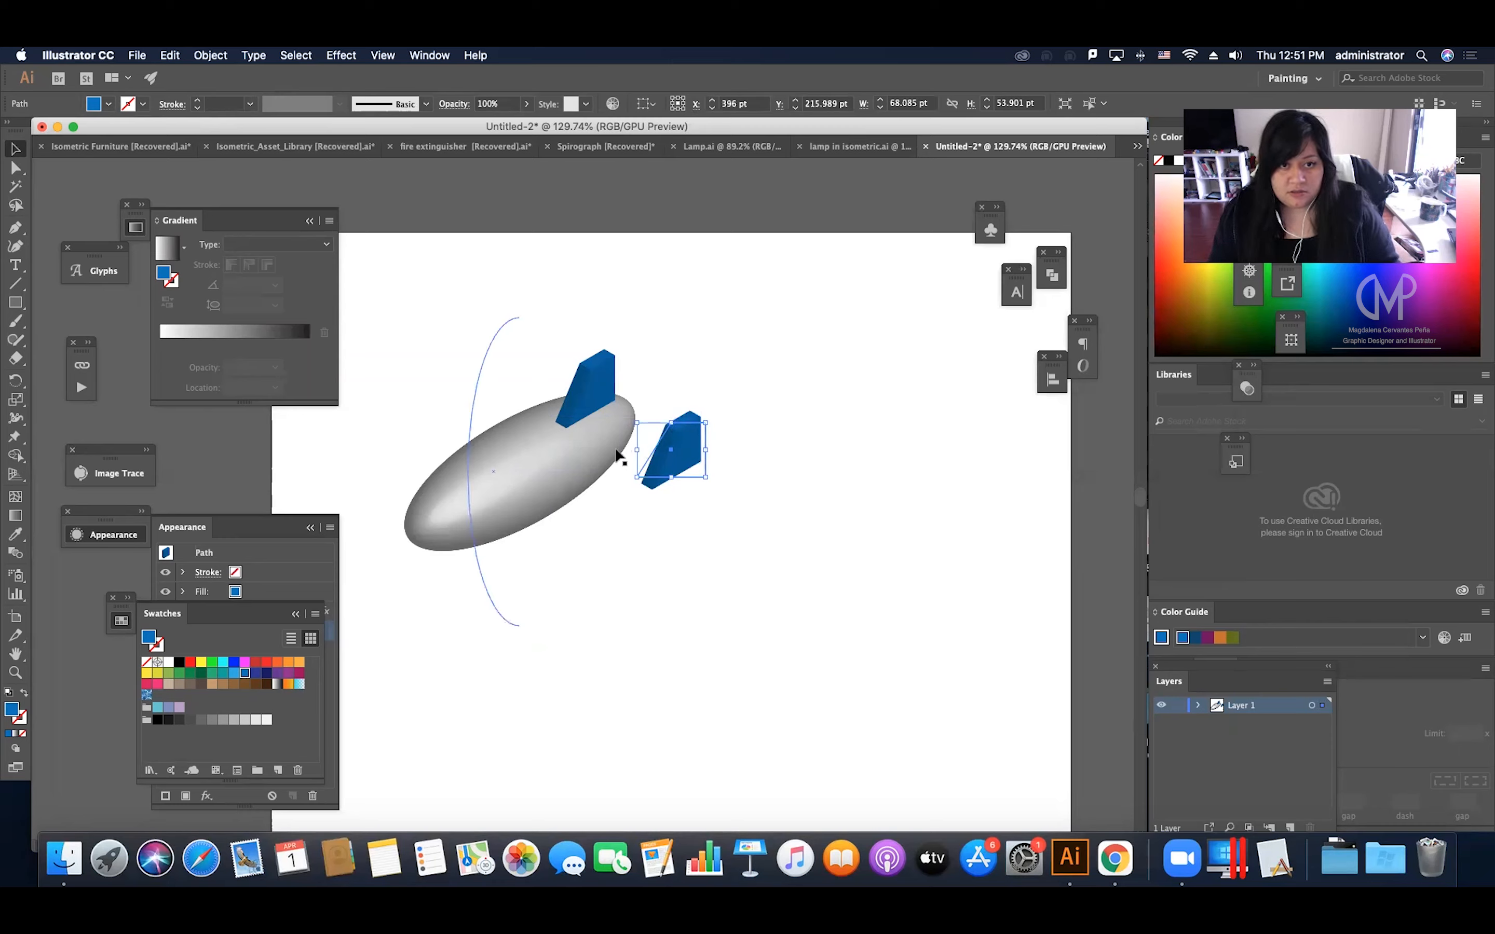
right_click(682, 451)
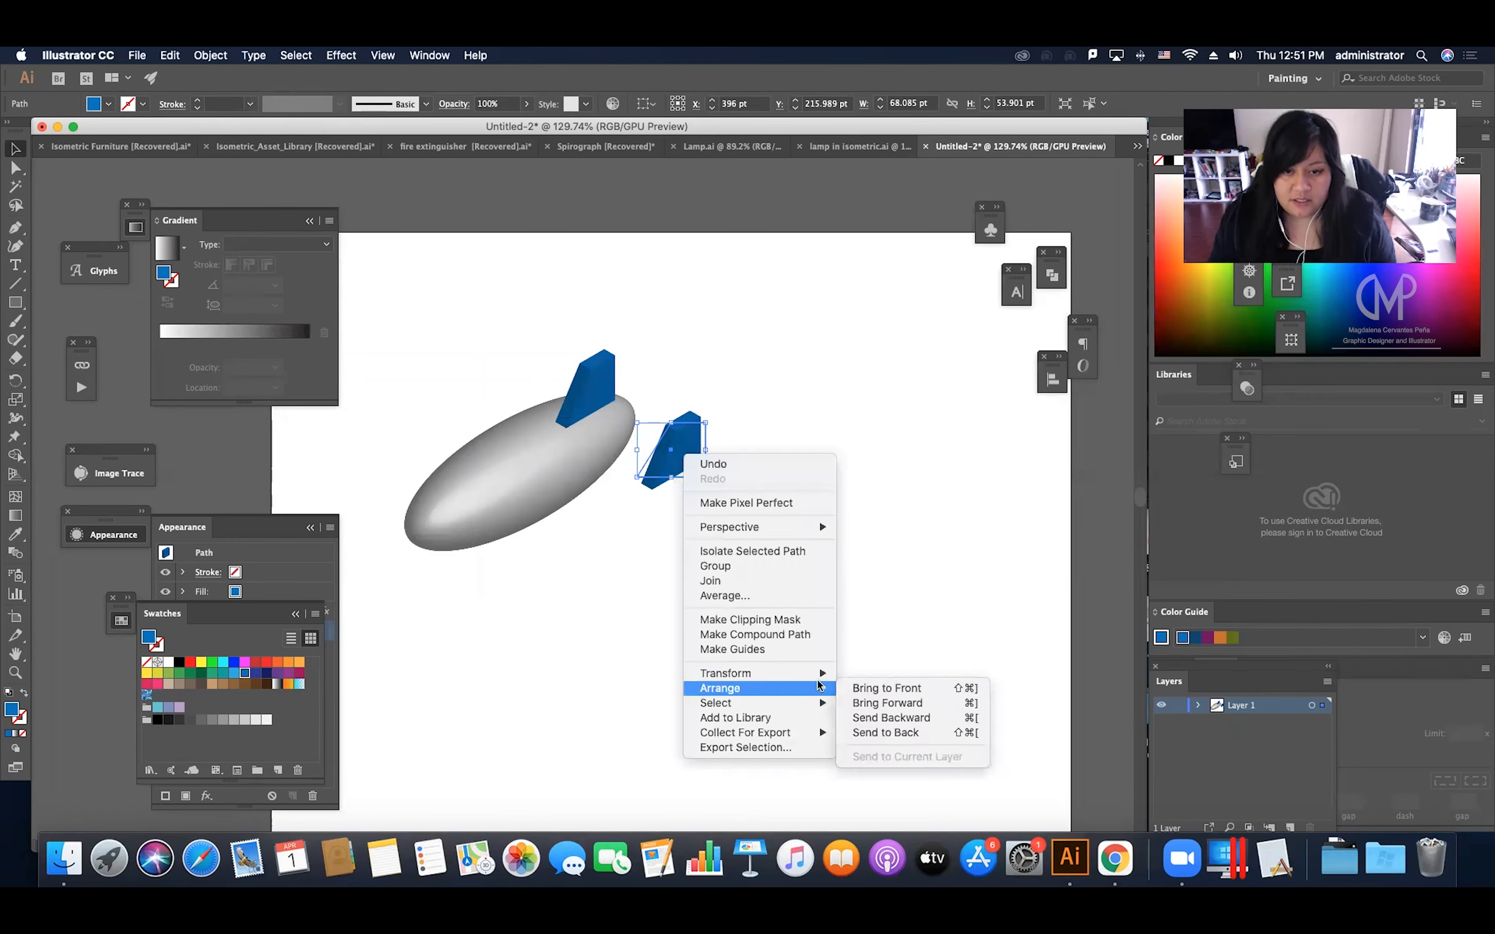
mouse_move(820, 680)
click(874, 727)
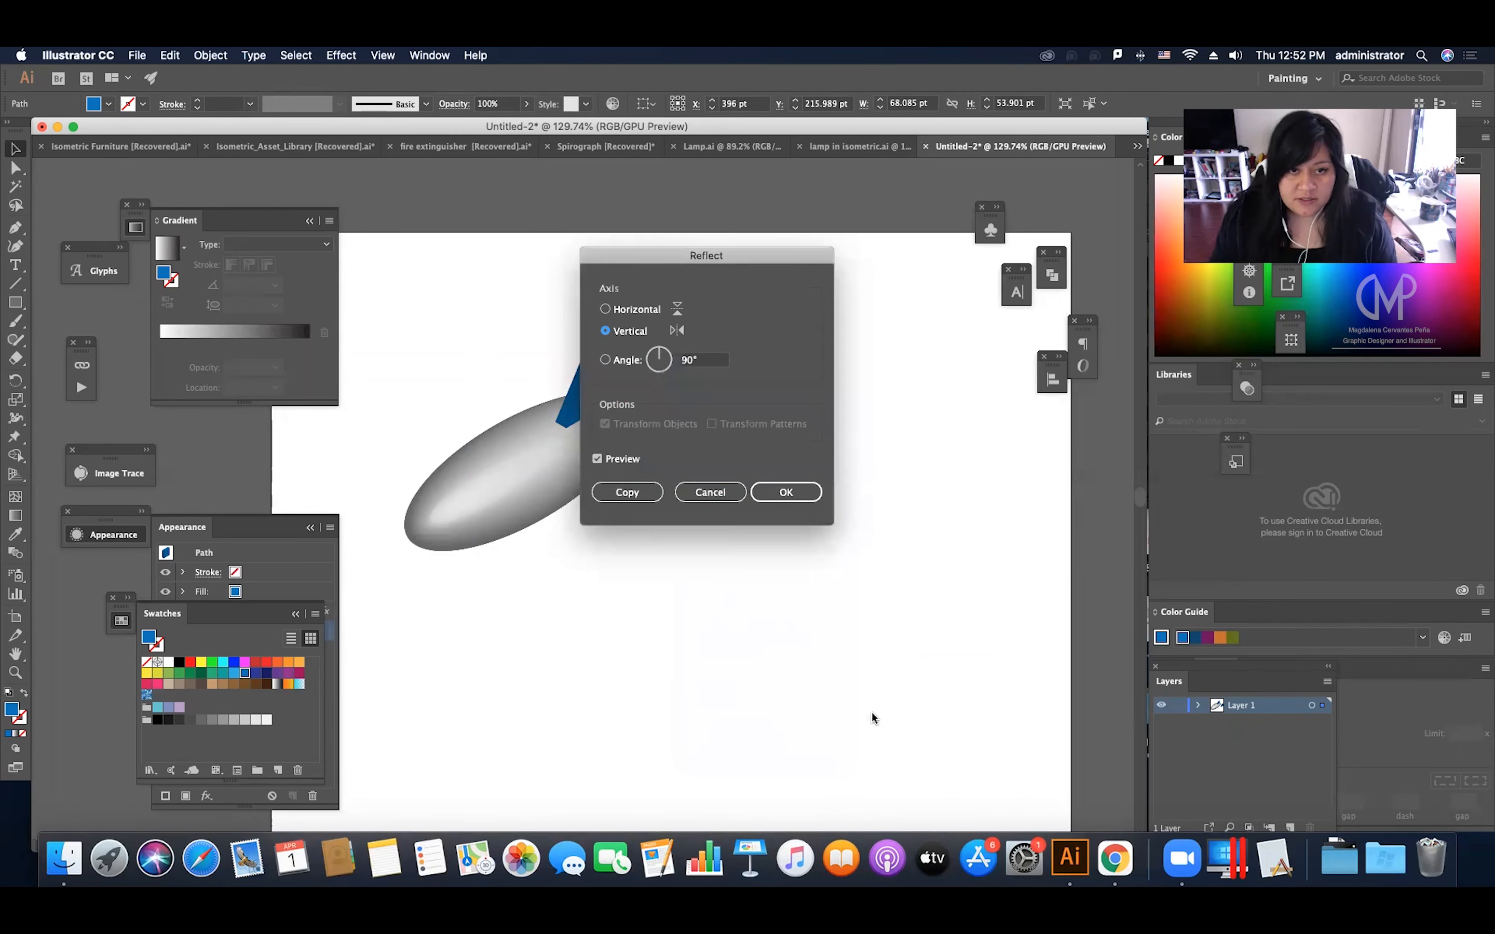
drag(697, 263, 974, 243)
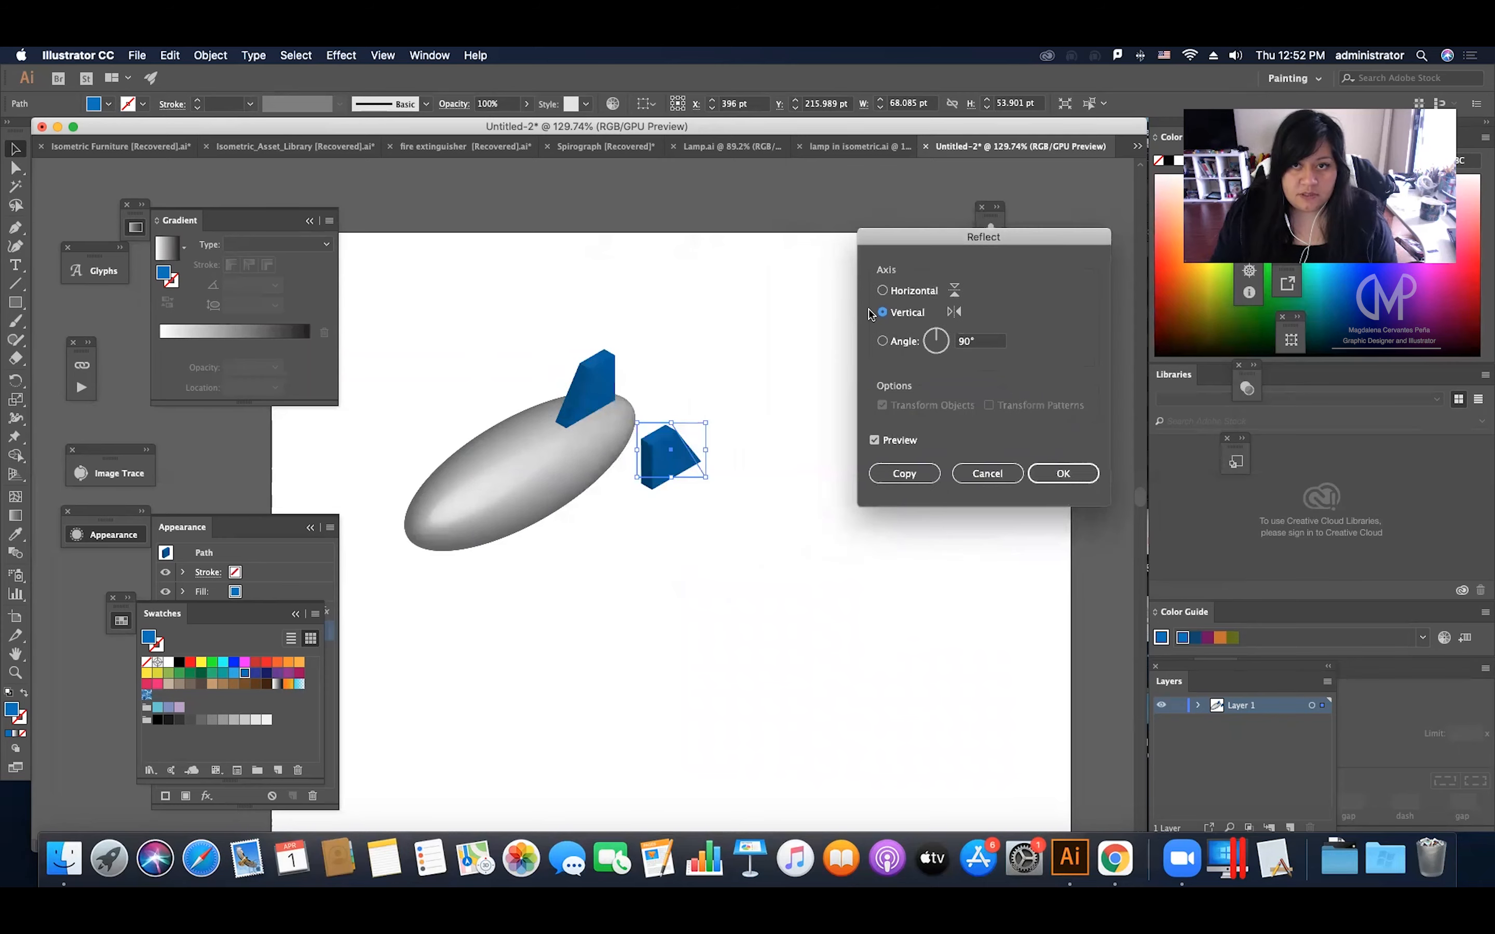
click(900, 297)
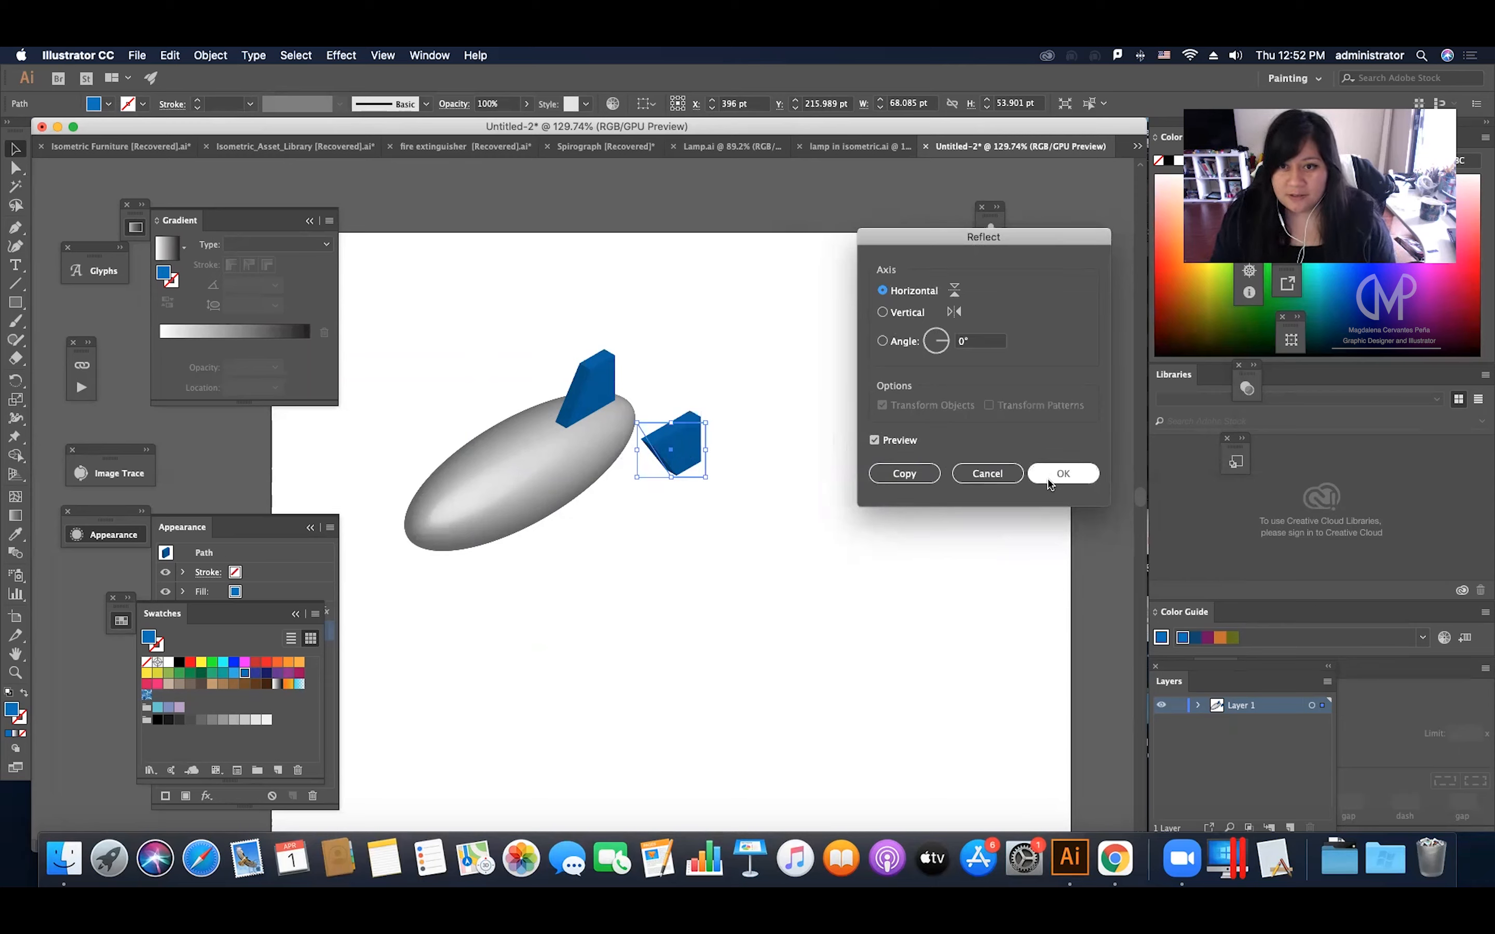
click(1063, 473)
Send the reflected fin to the back and place it under the ellipsoid's right end, partly hidden behind the body.
right_click(674, 444)
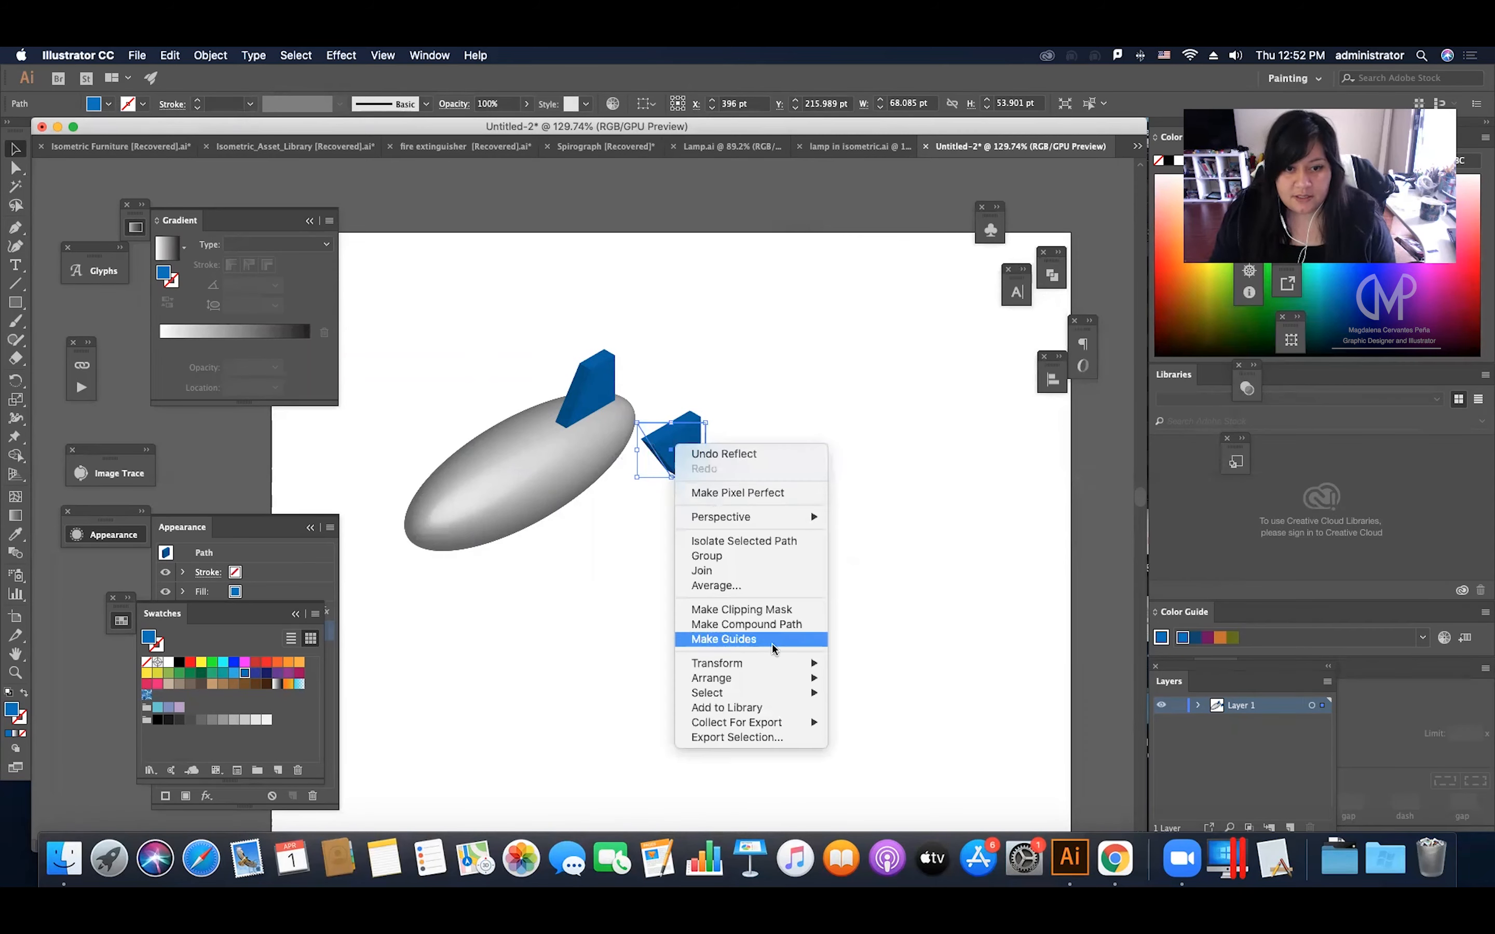
mouse_move(775, 681)
click(878, 726)
click(795, 479)
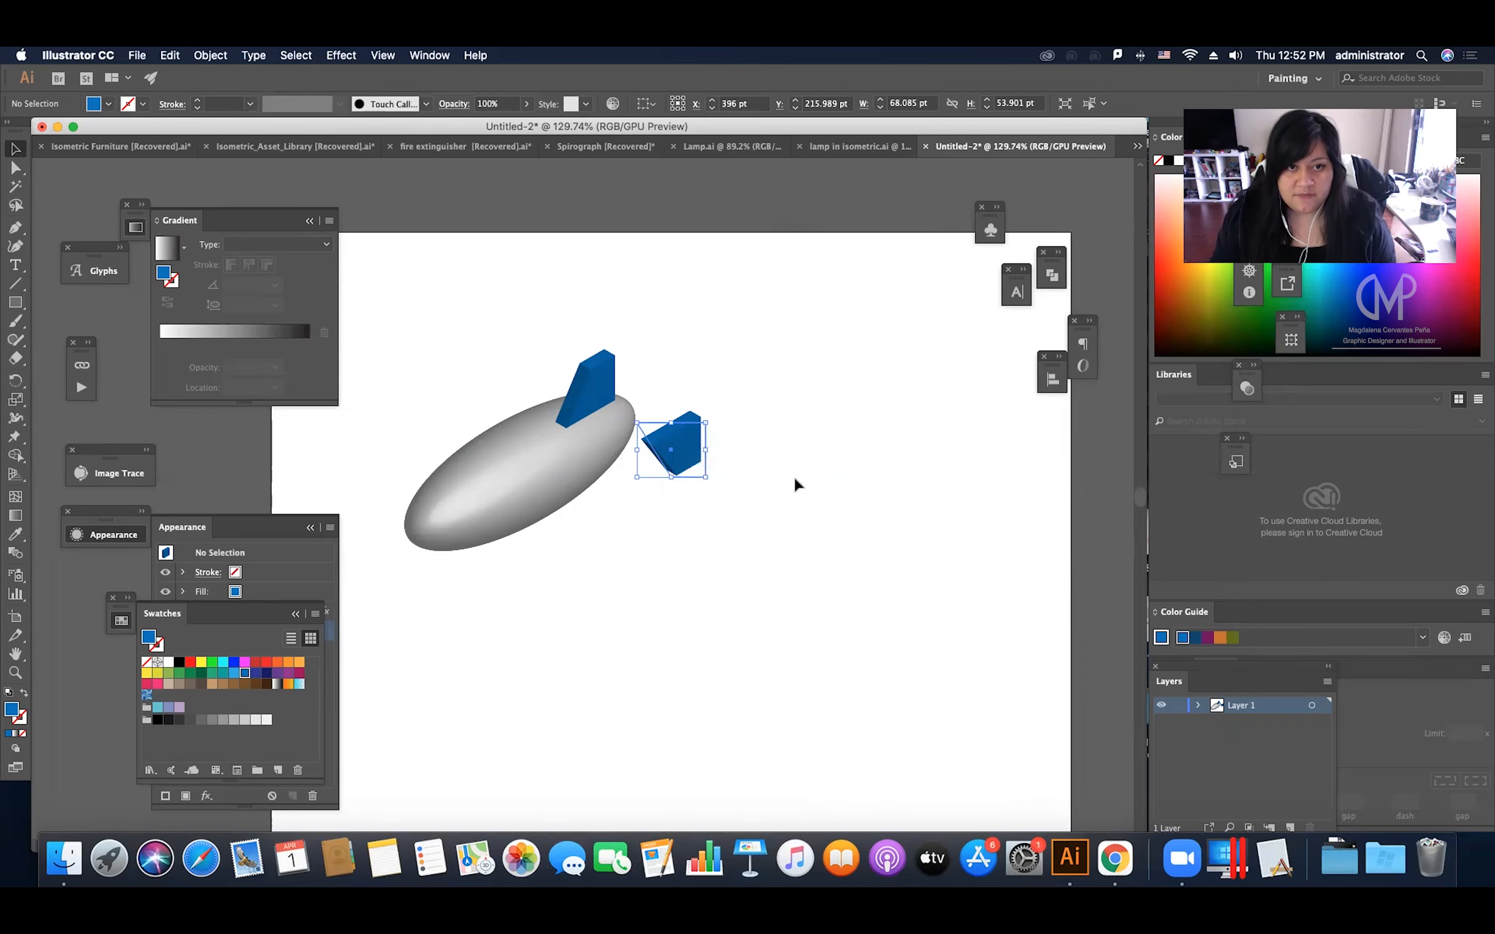
drag(673, 453, 607, 486)
click(633, 472)
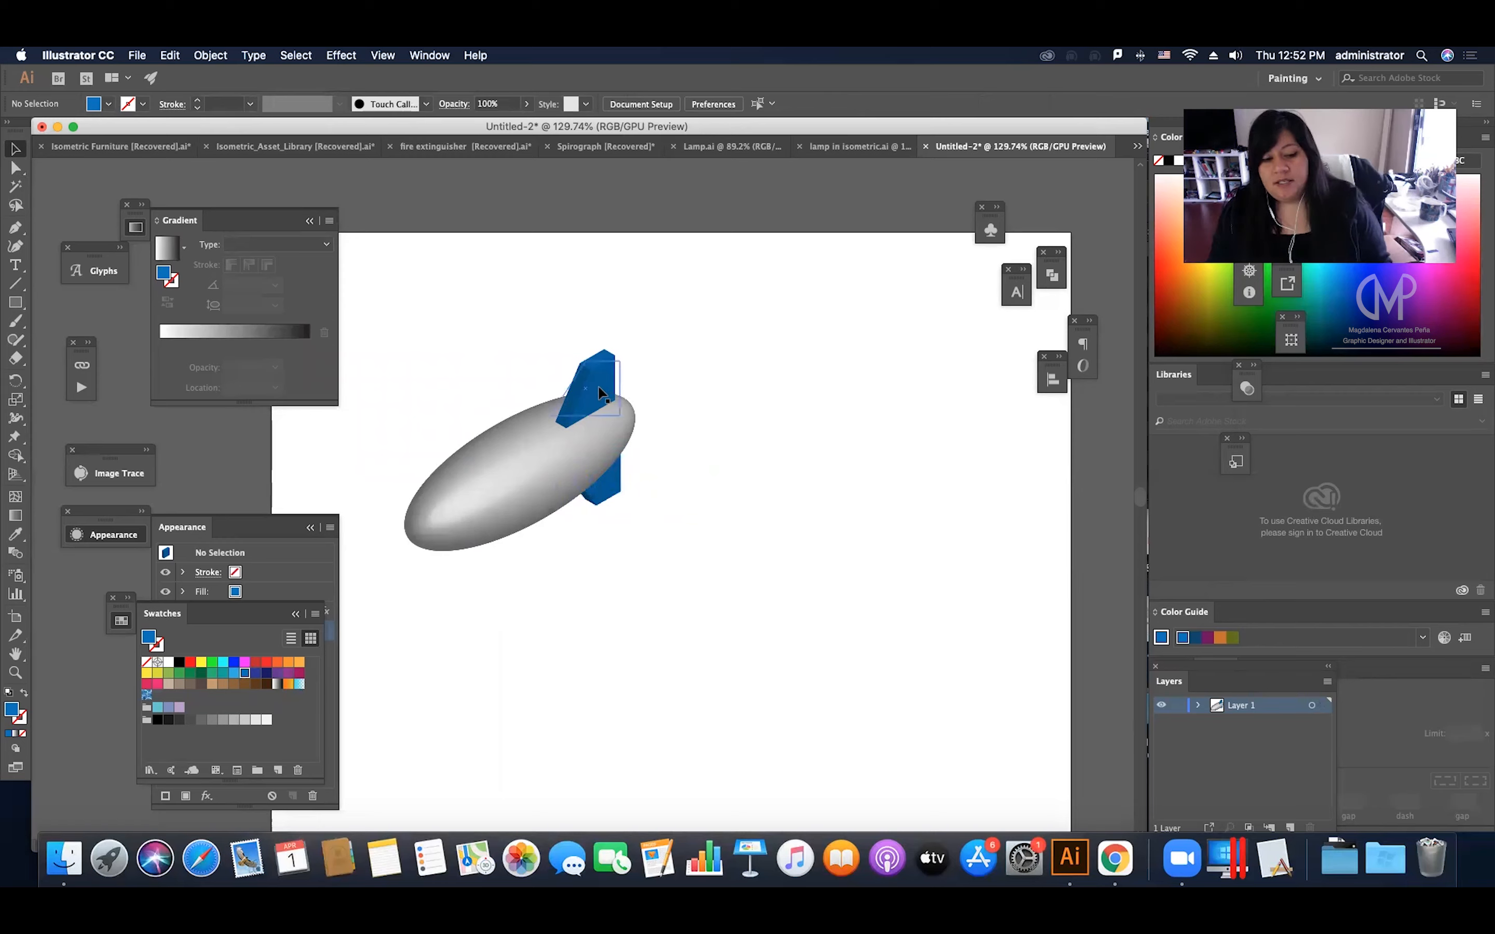
Duplicate the upper fin into the empty area right of the ellipsoid and reflect the copy across the vertical axis.
drag(628, 388, 747, 403)
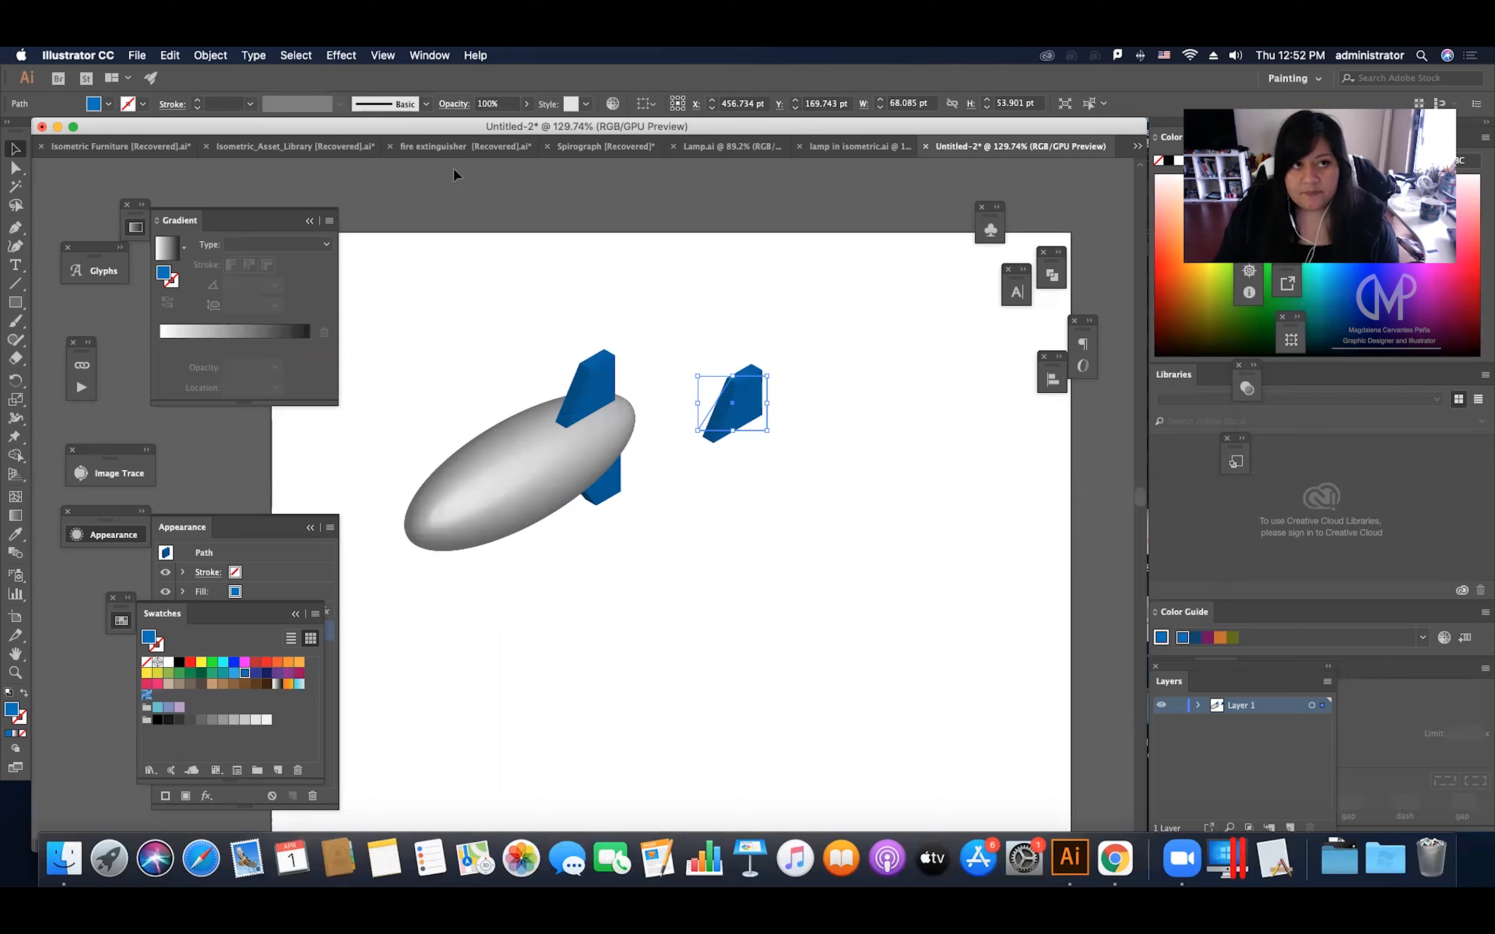
right_click(757, 408)
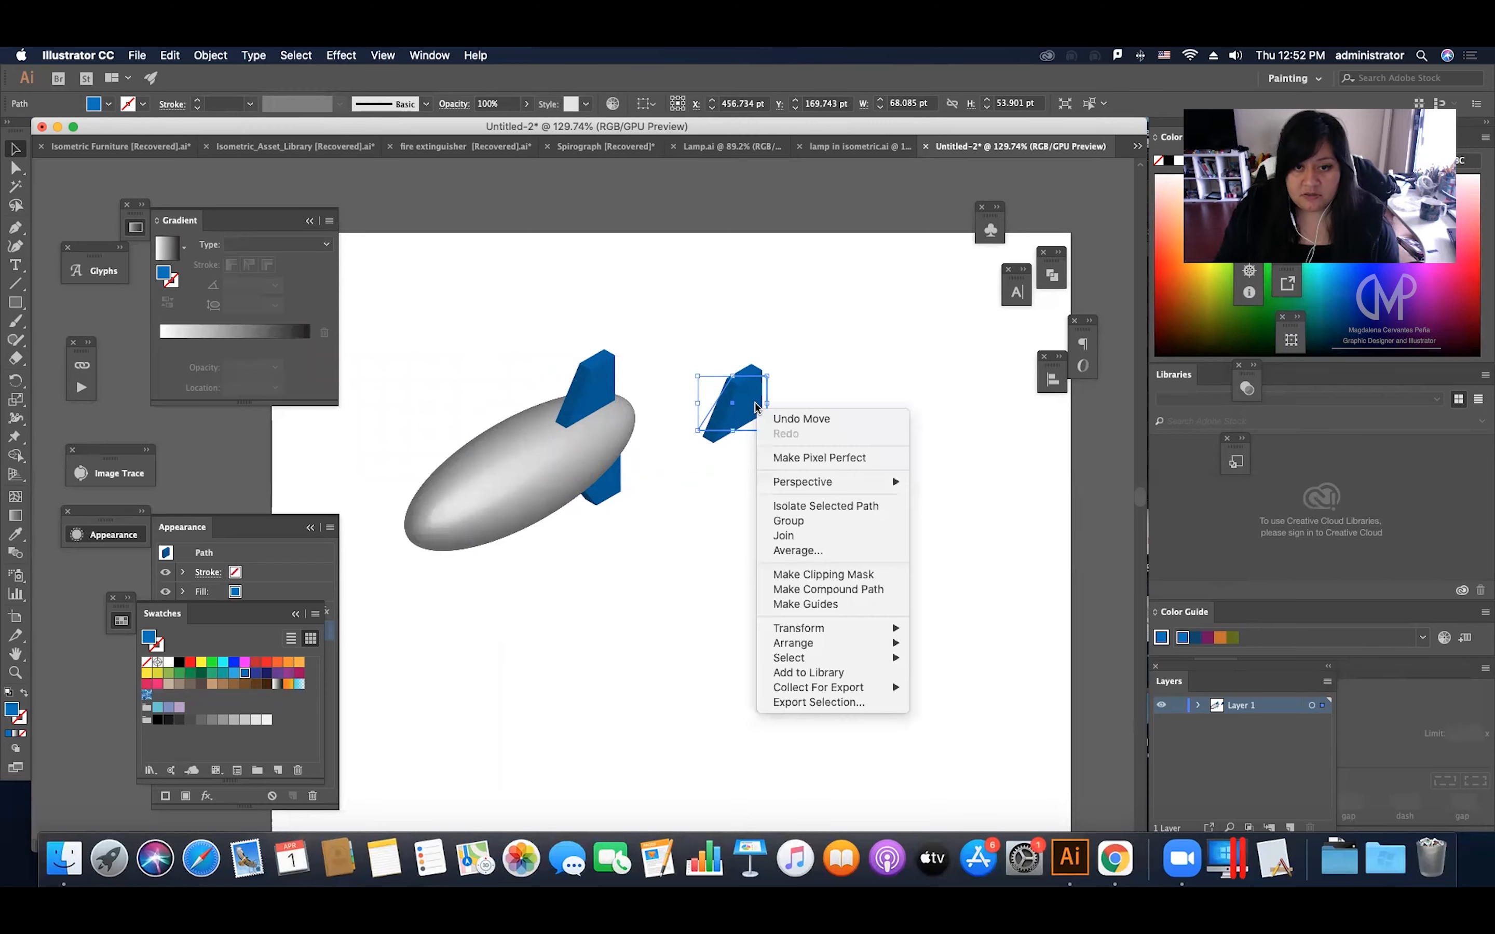
mouse_move(860, 626)
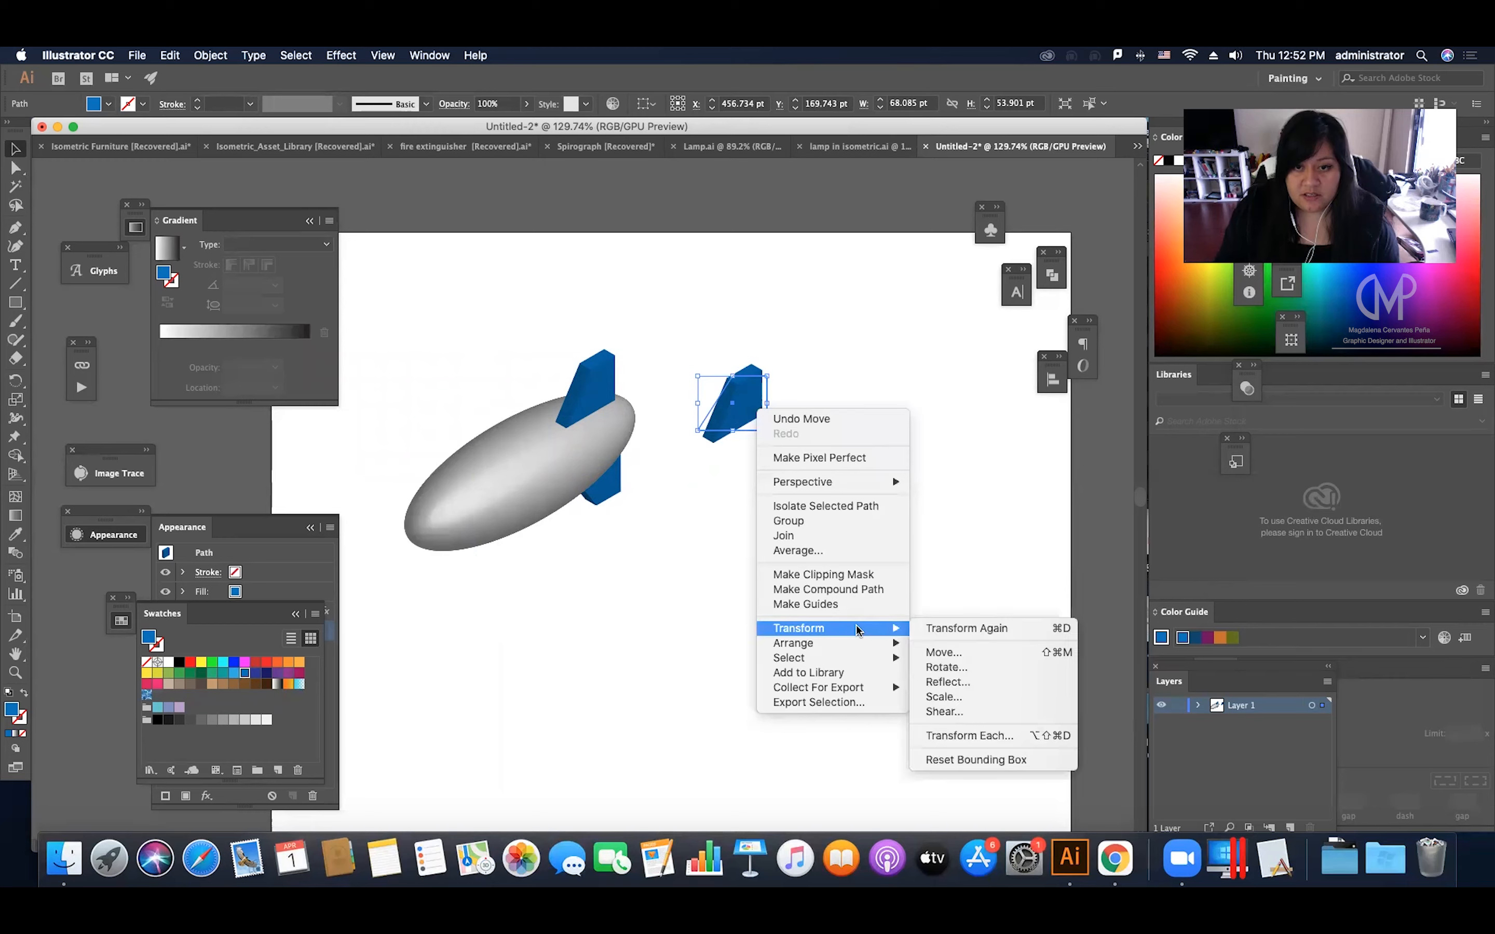
click(929, 682)
click(903, 313)
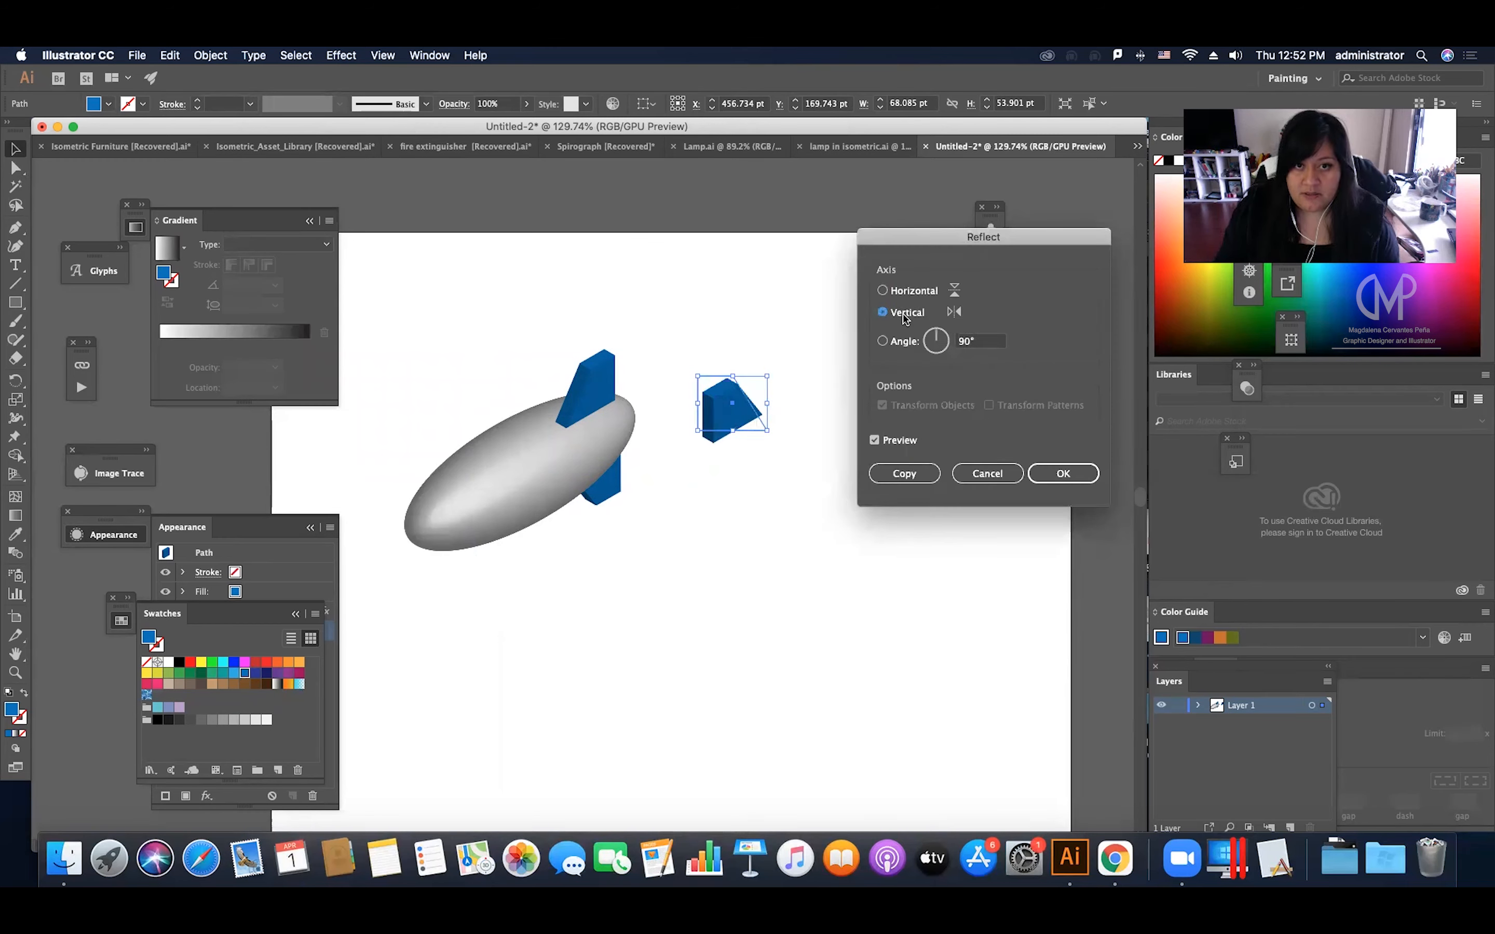
click(1071, 475)
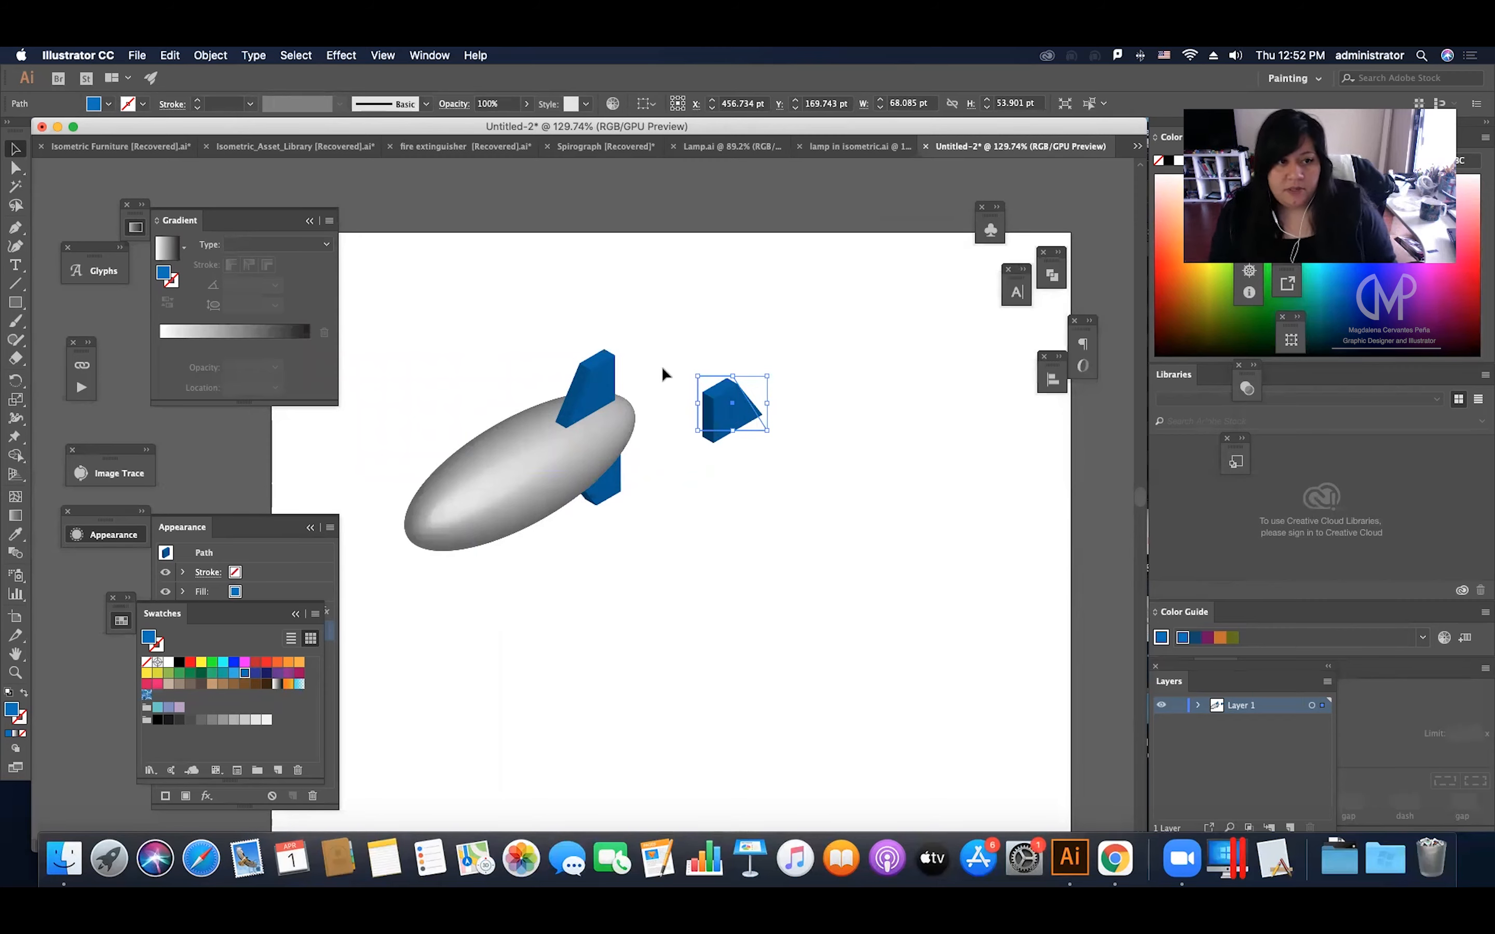
Edit the new fin copy's 3D Extrude & Bevel effect to use the Isometric Top position.
click(113, 532)
click(113, 533)
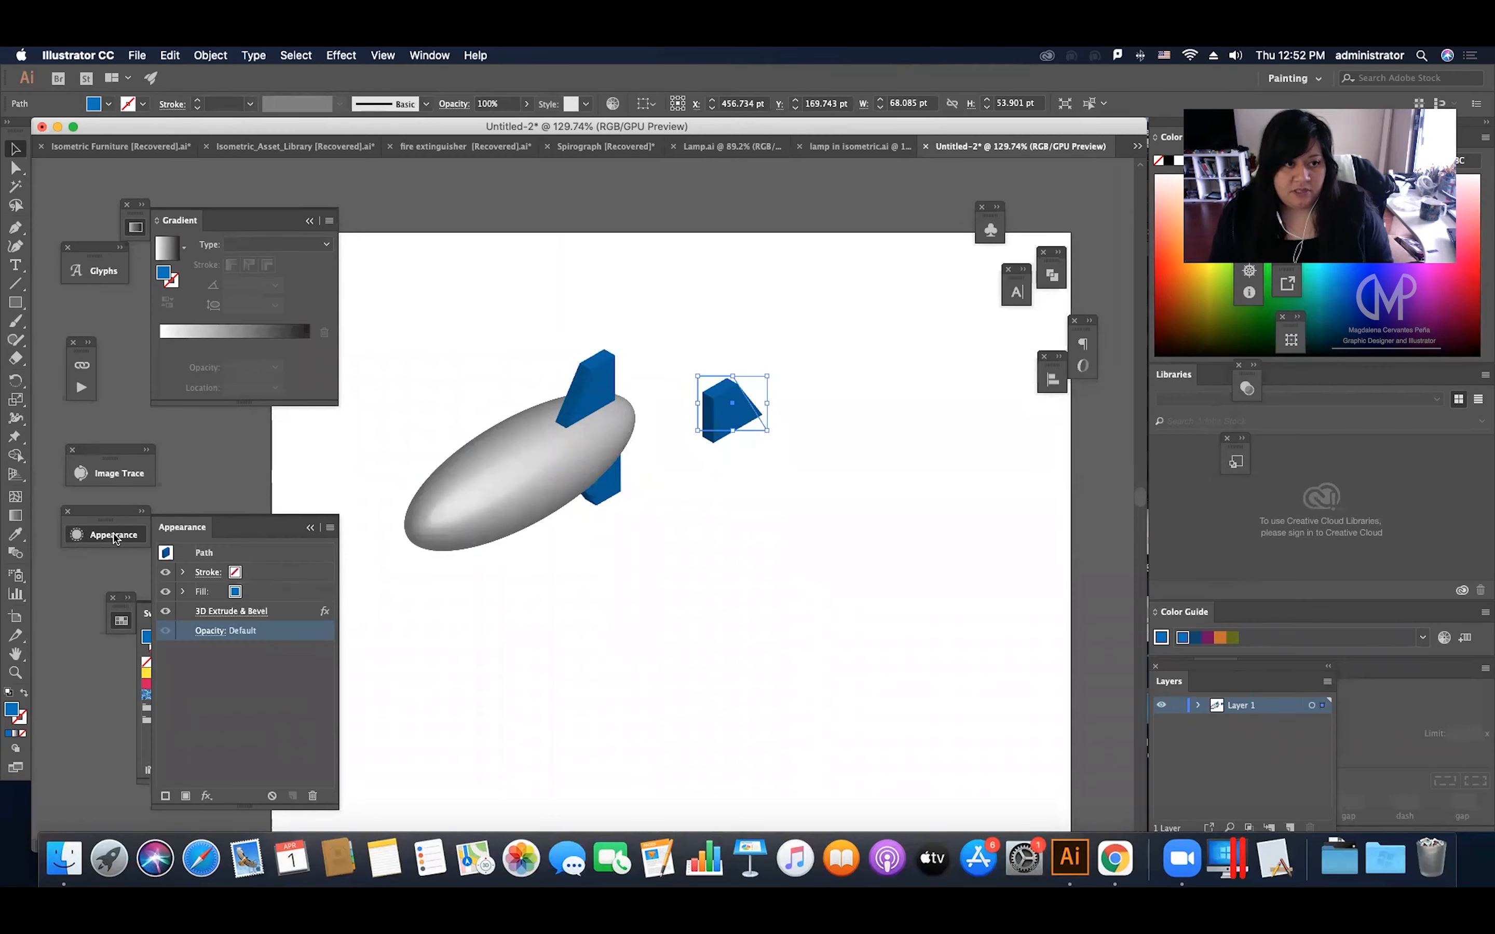
click(253, 612)
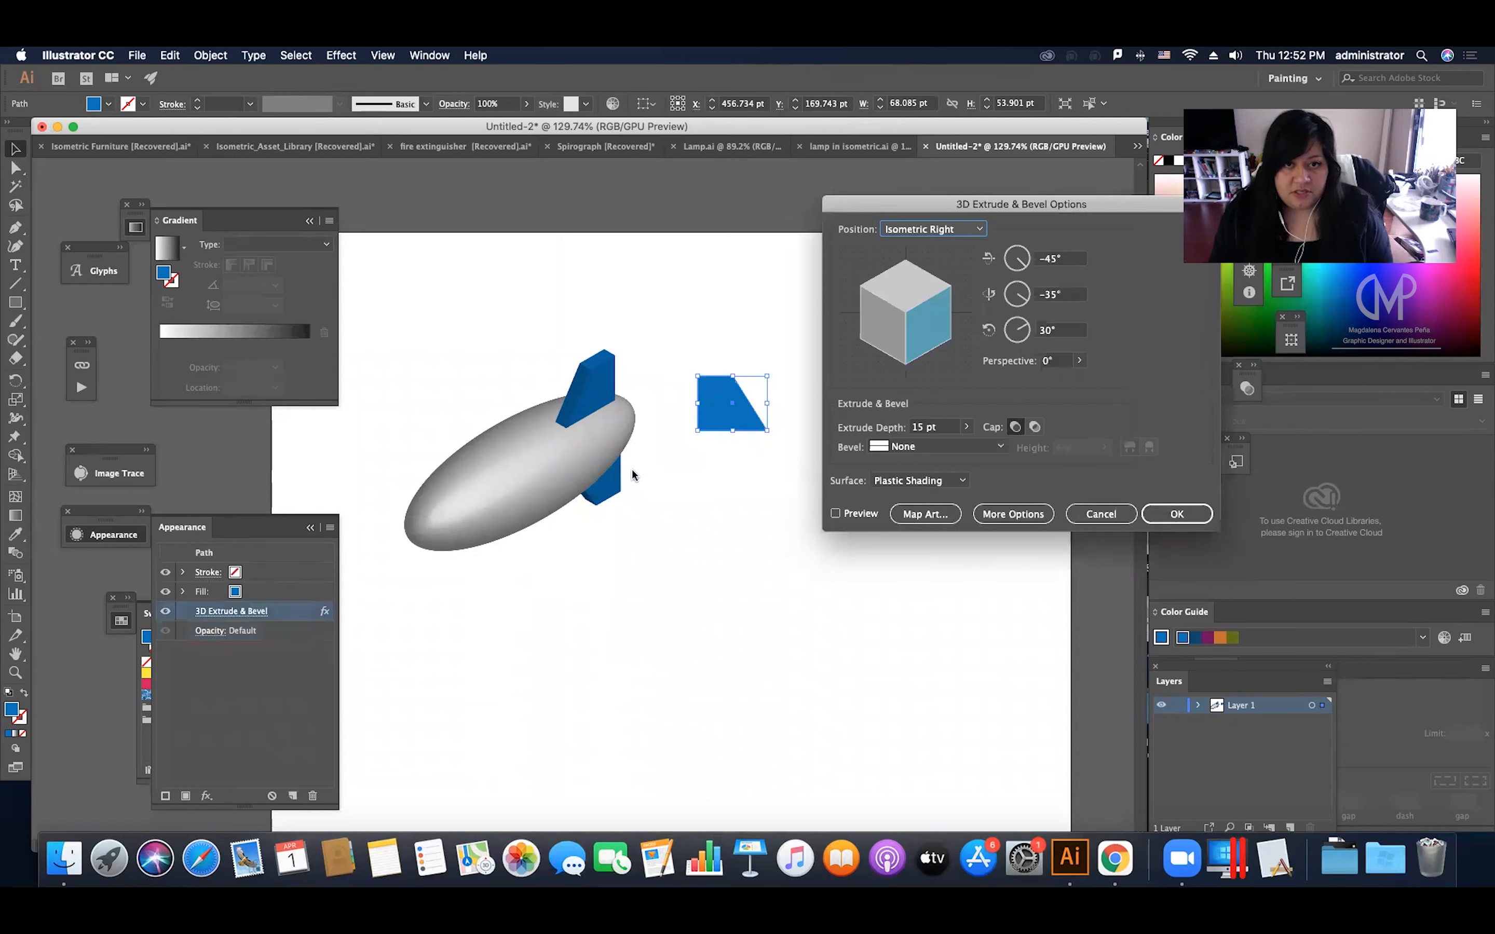
click(840, 514)
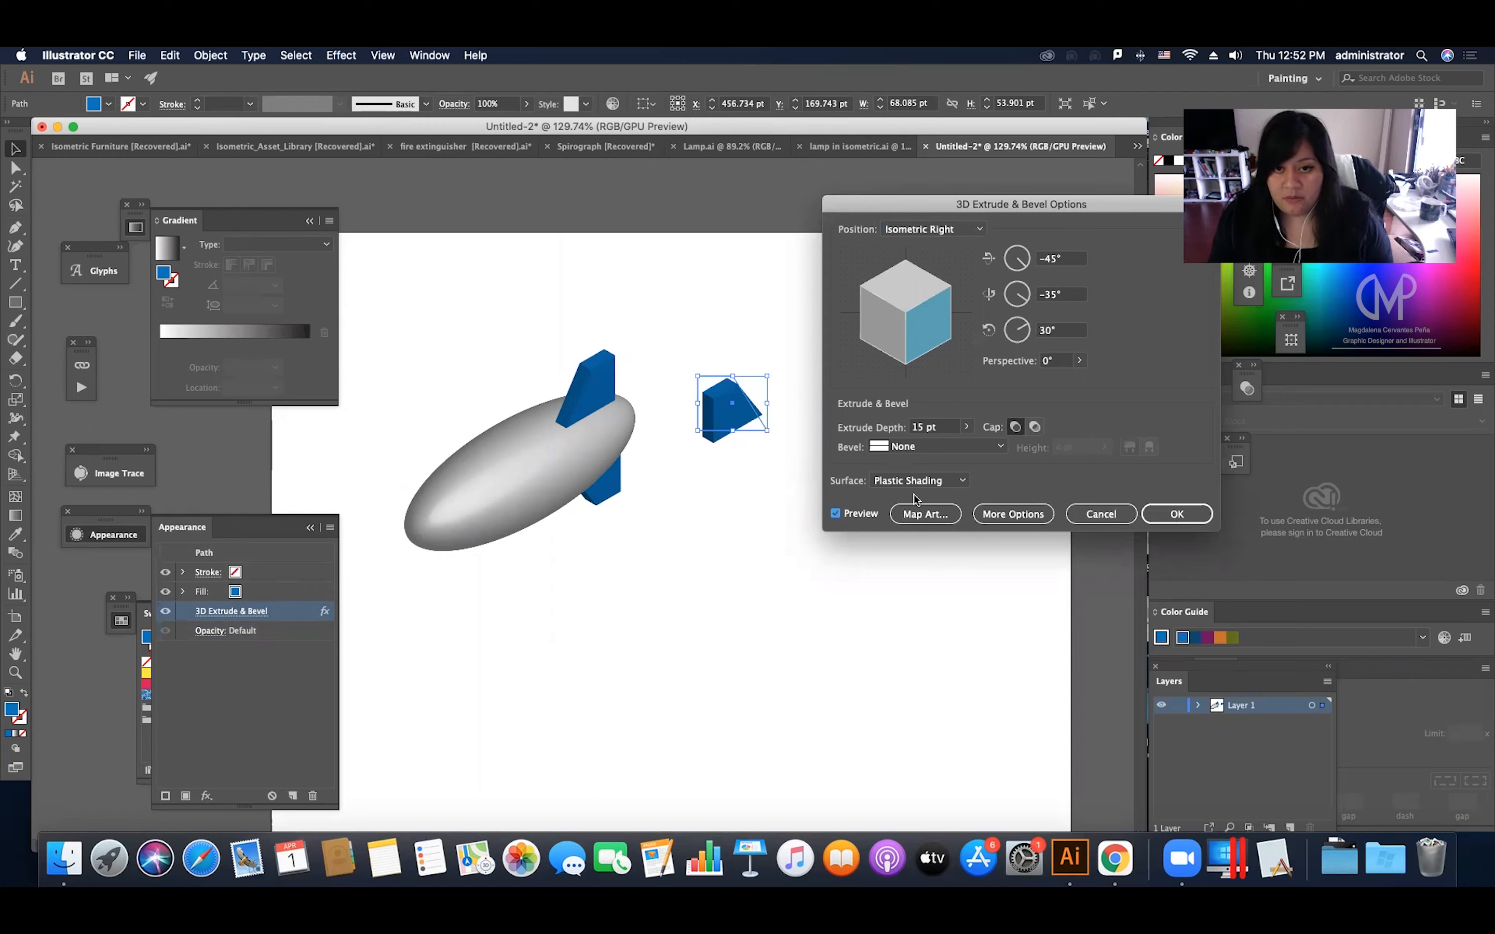
click(922, 480)
click(934, 464)
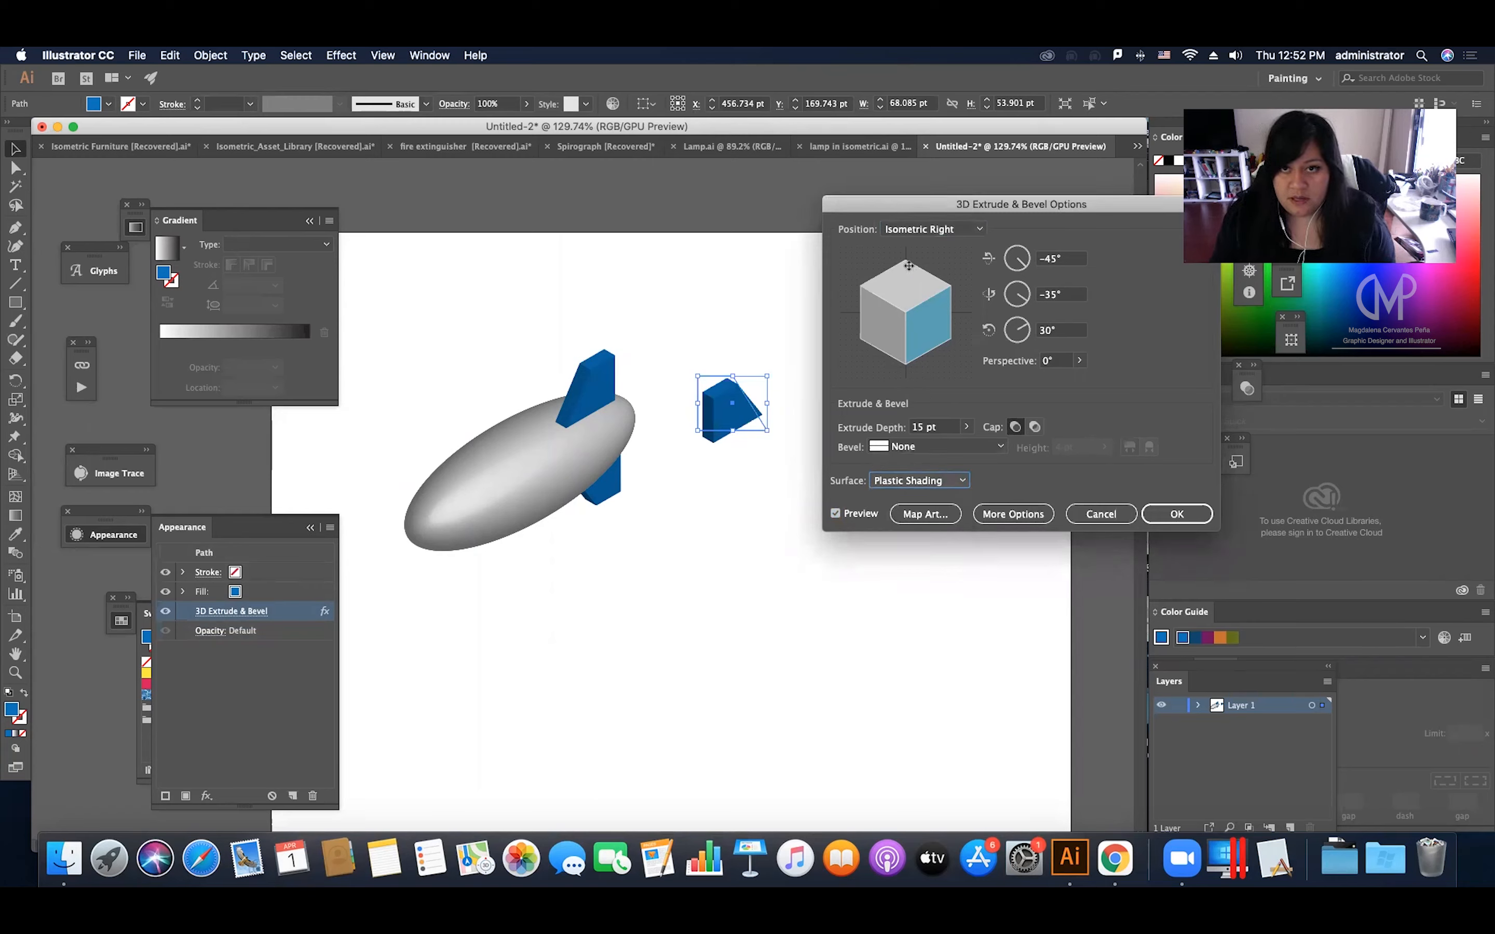
click(918, 231)
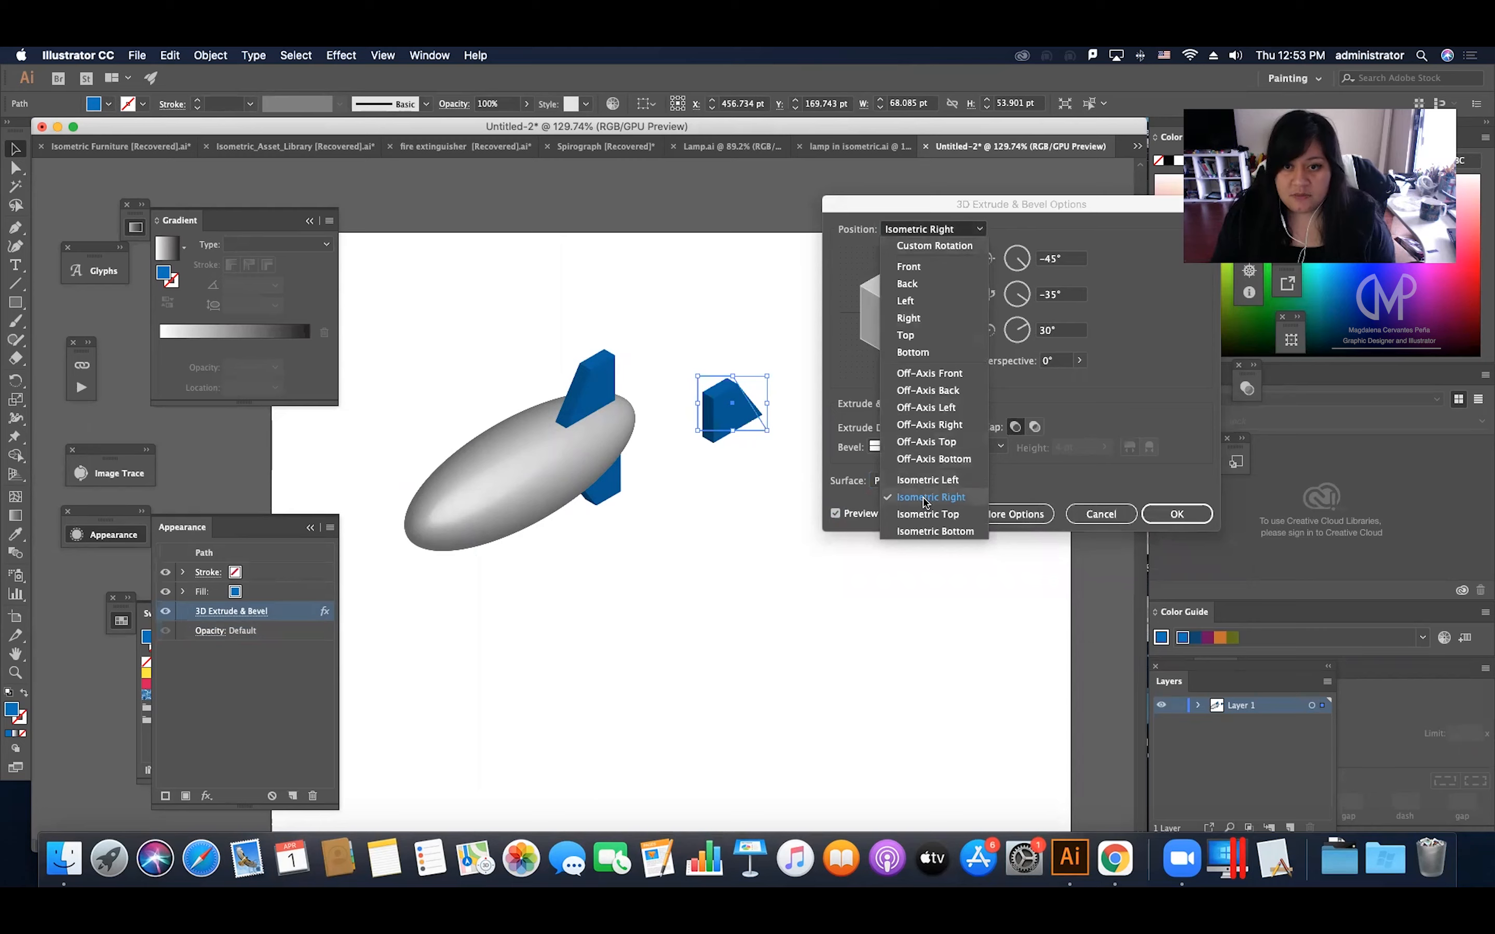
click(924, 514)
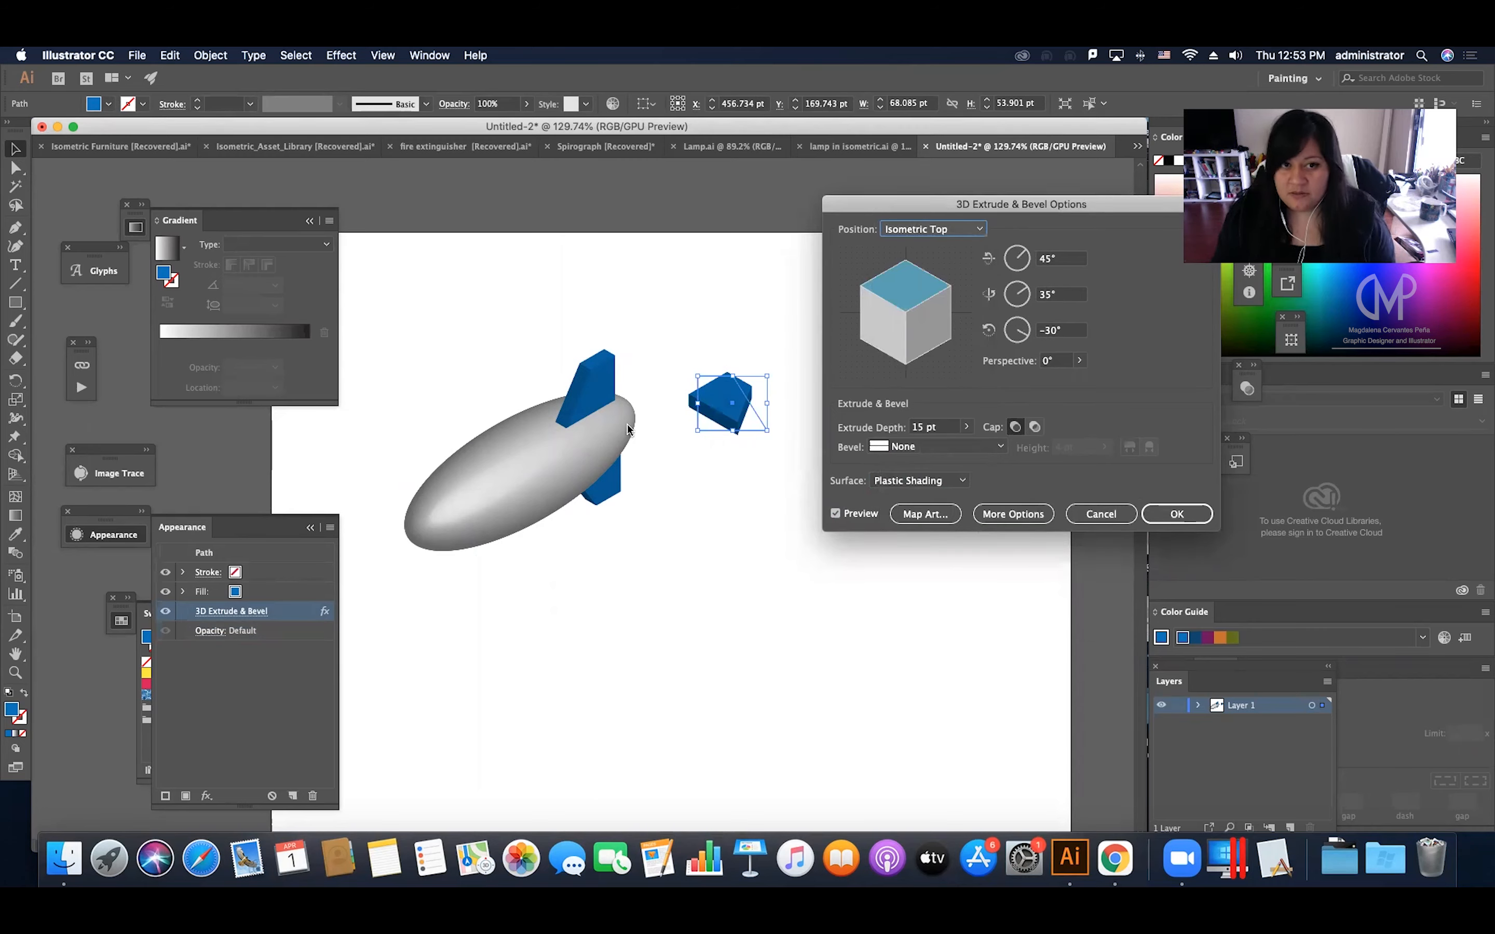
click(1177, 514)
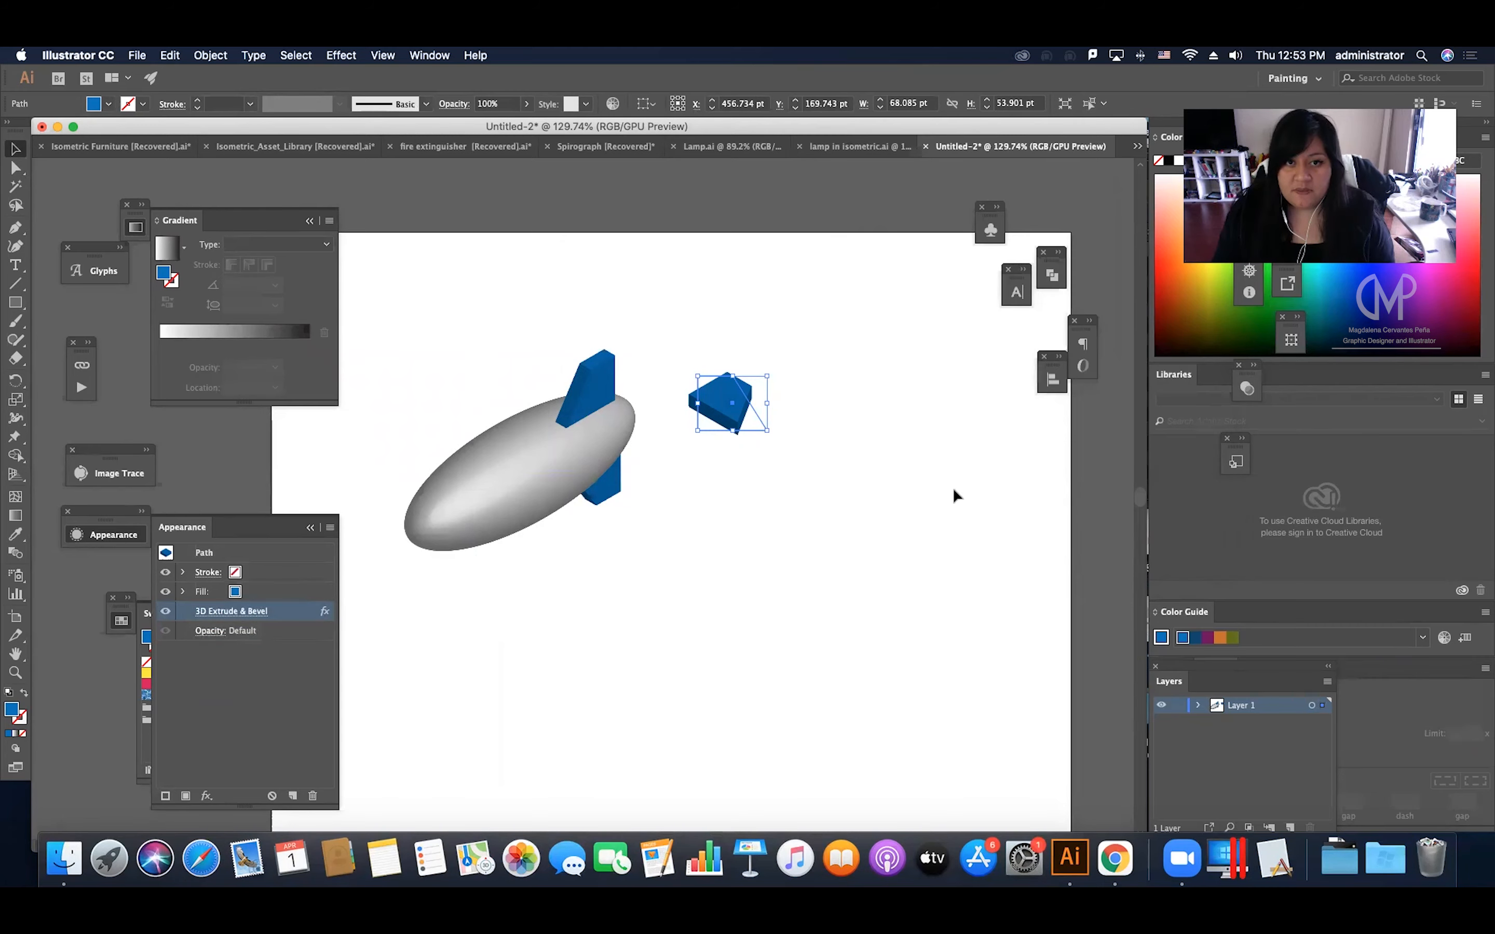
Reflect the Isometric Top fin copy across the horizontal axis and place it on the right end of the ellipsoid as a side fin.
right_click(725, 404)
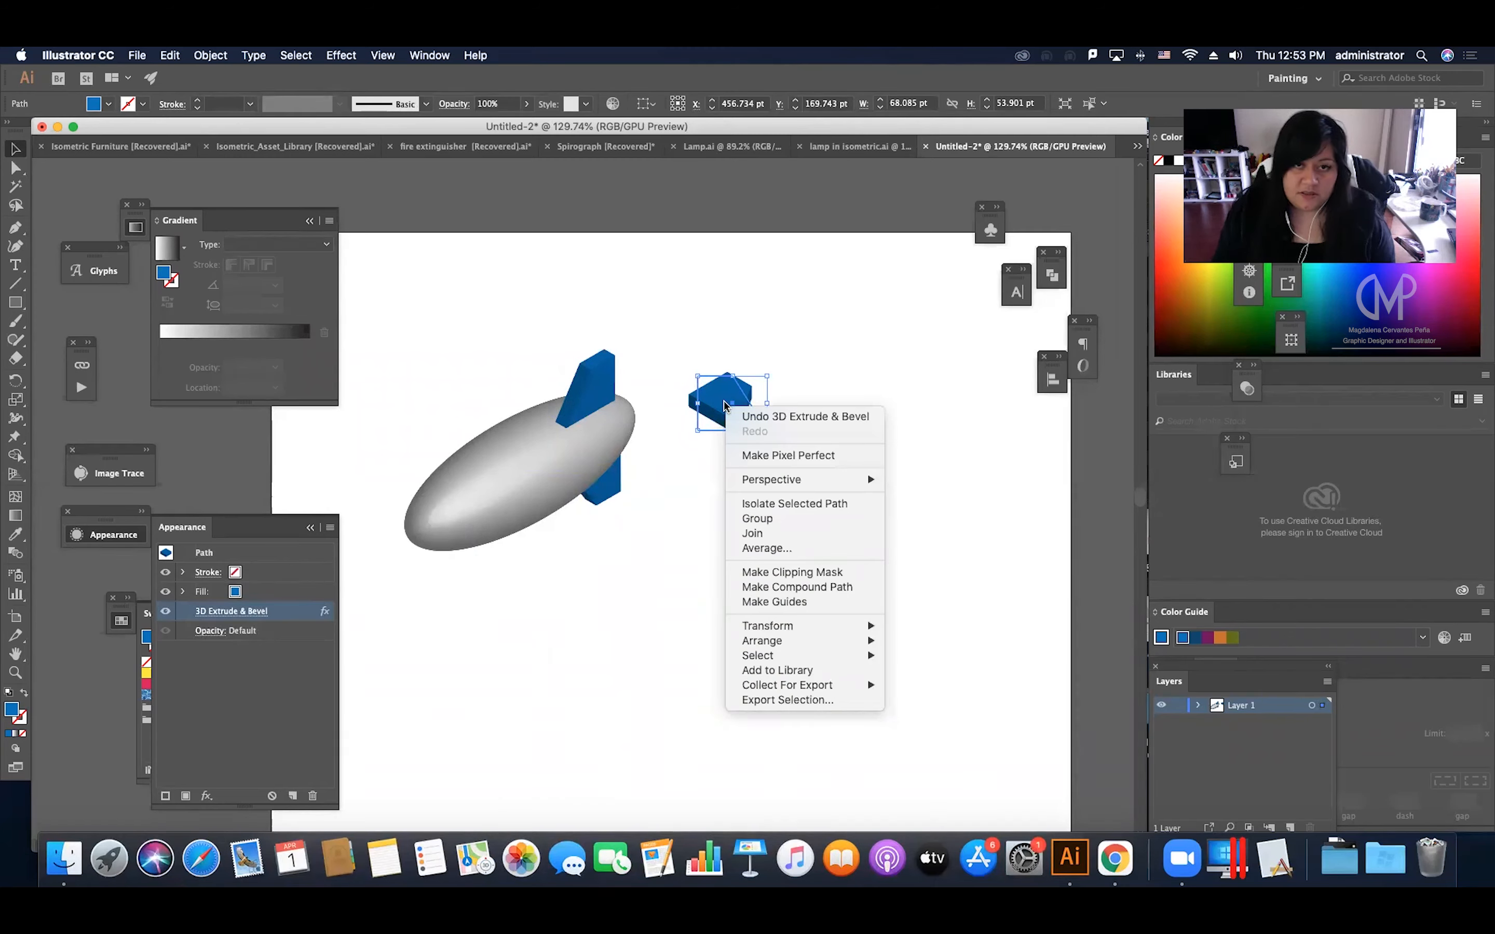
mouse_move(779, 626)
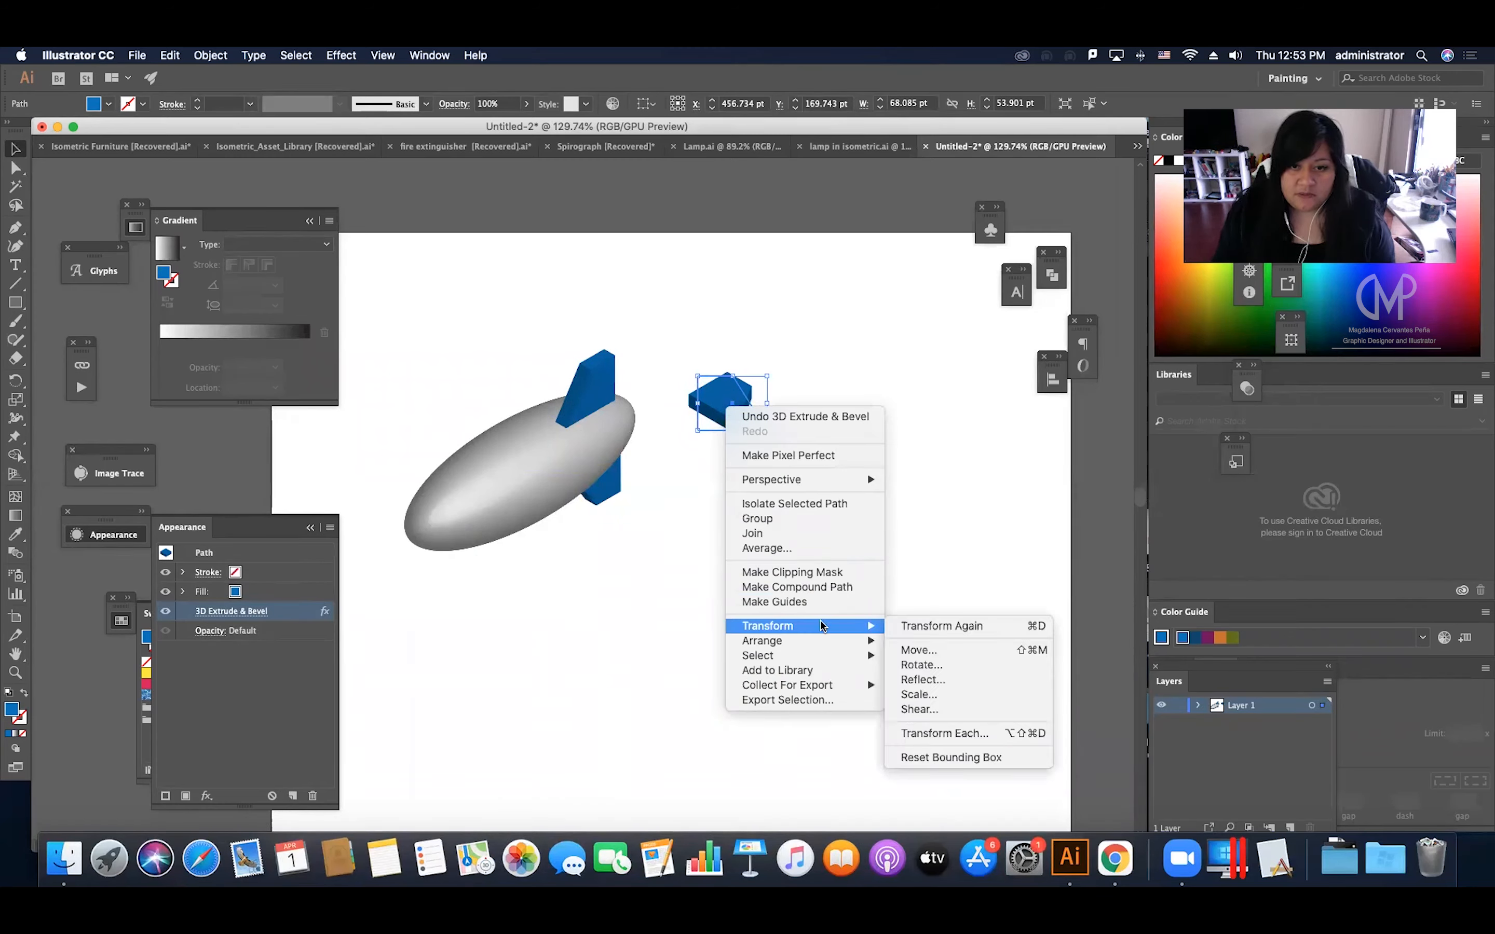
click(910, 682)
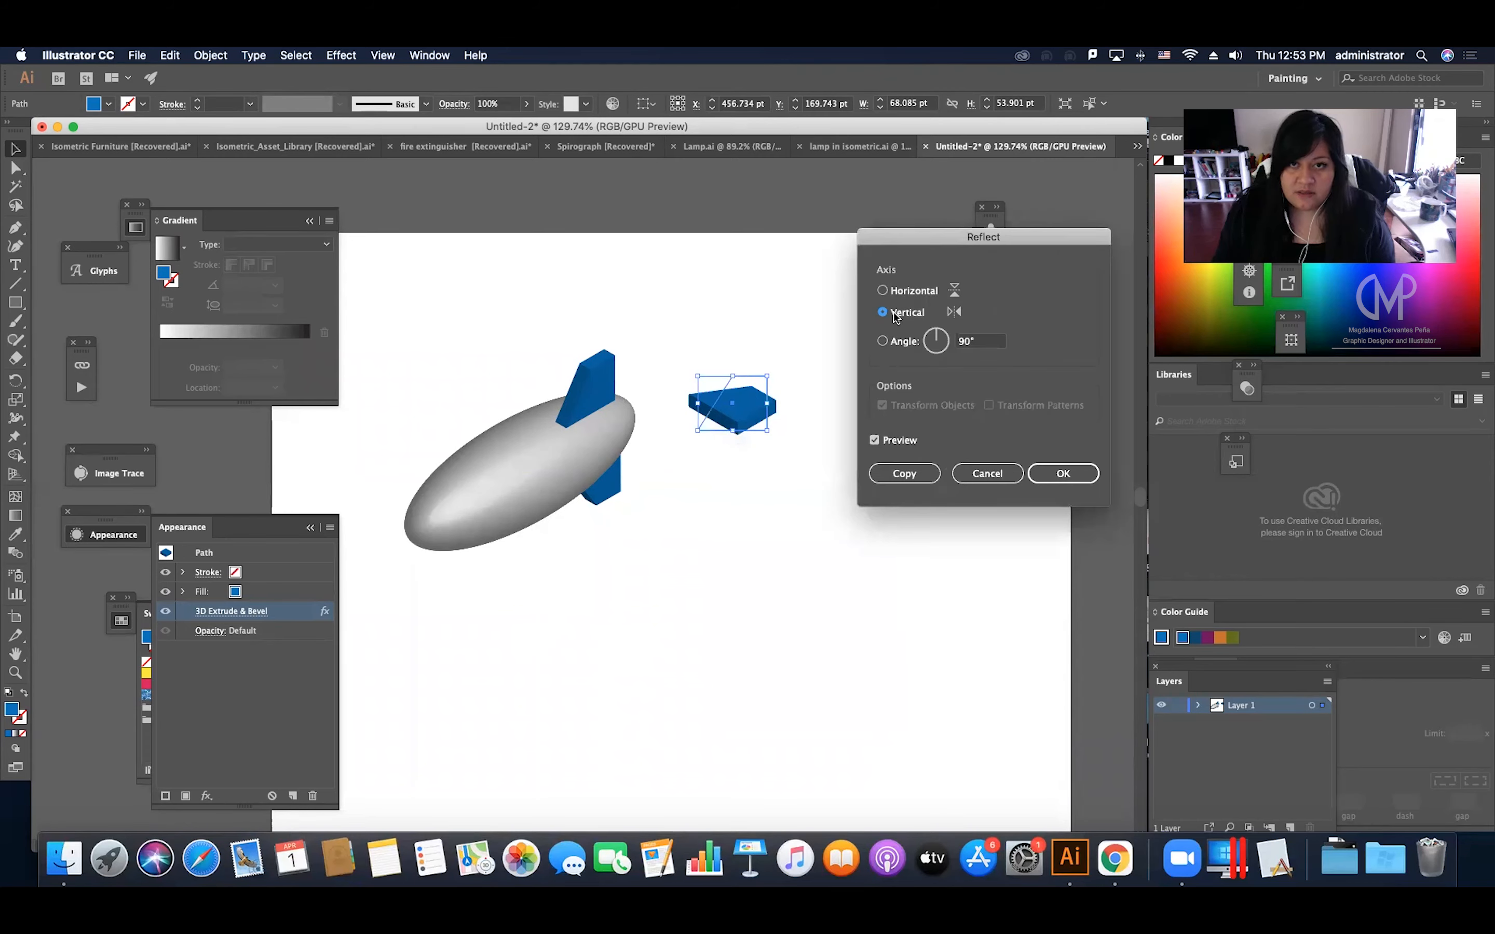
click(882, 291)
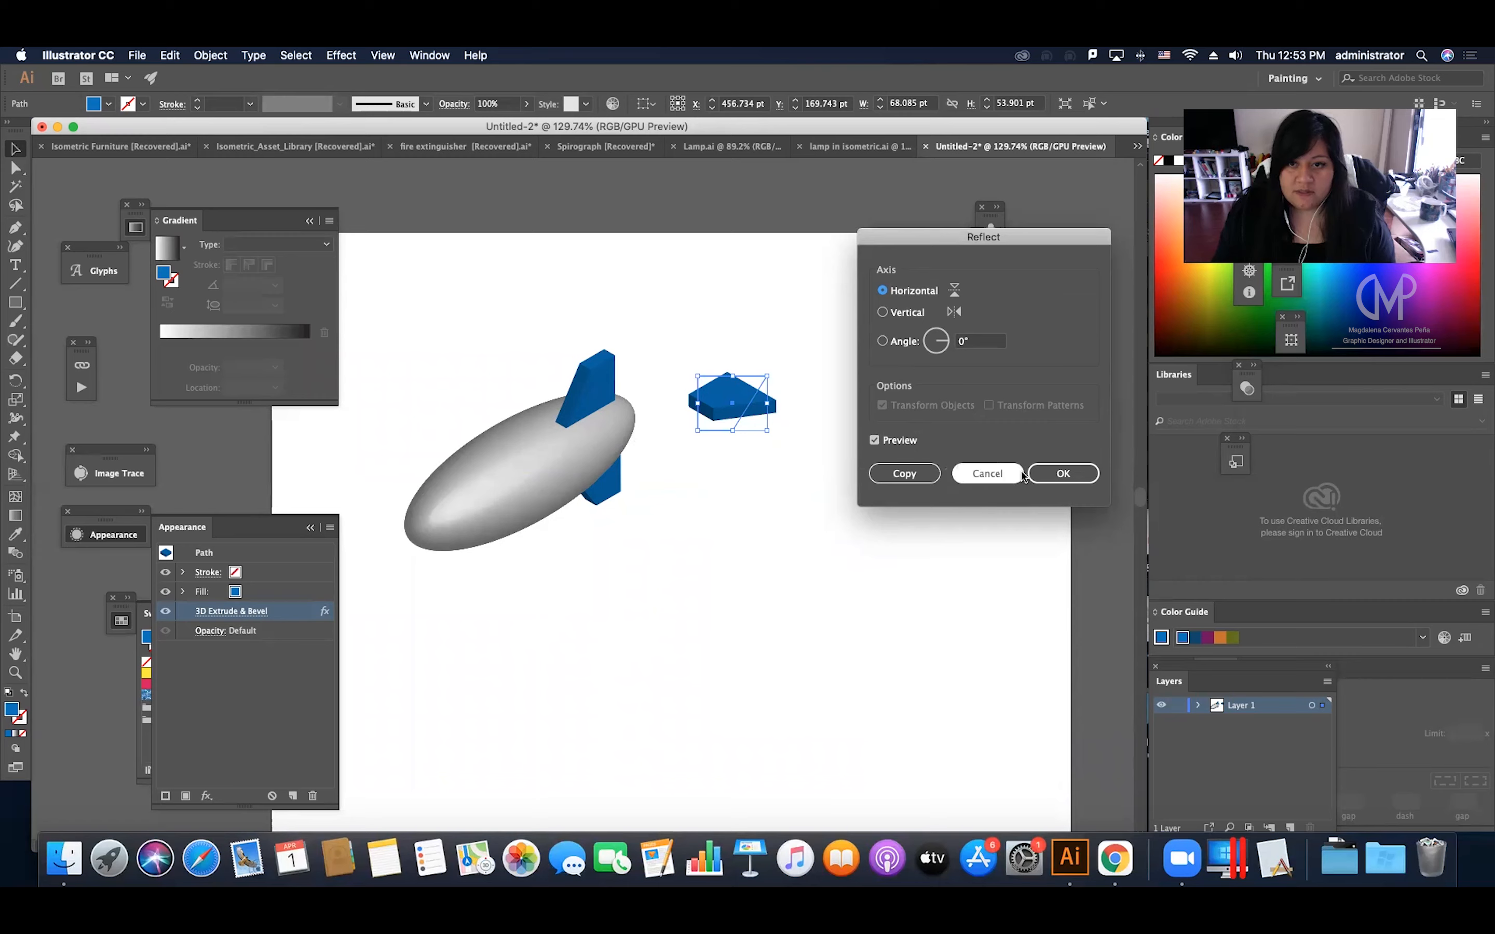
click(1043, 472)
drag(730, 403, 624, 453)
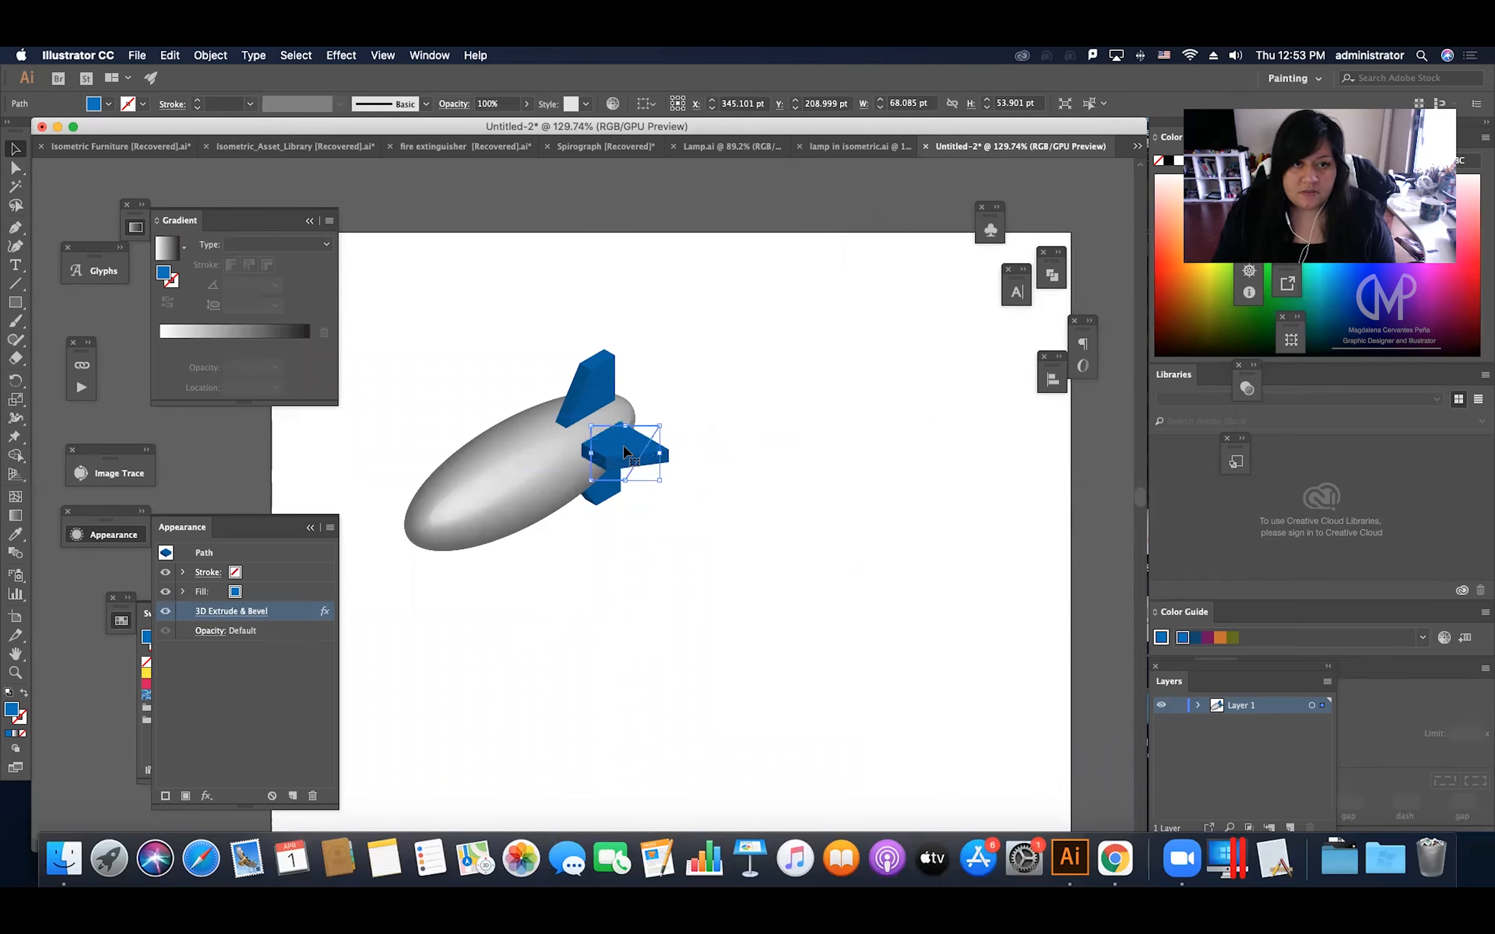
click(708, 393)
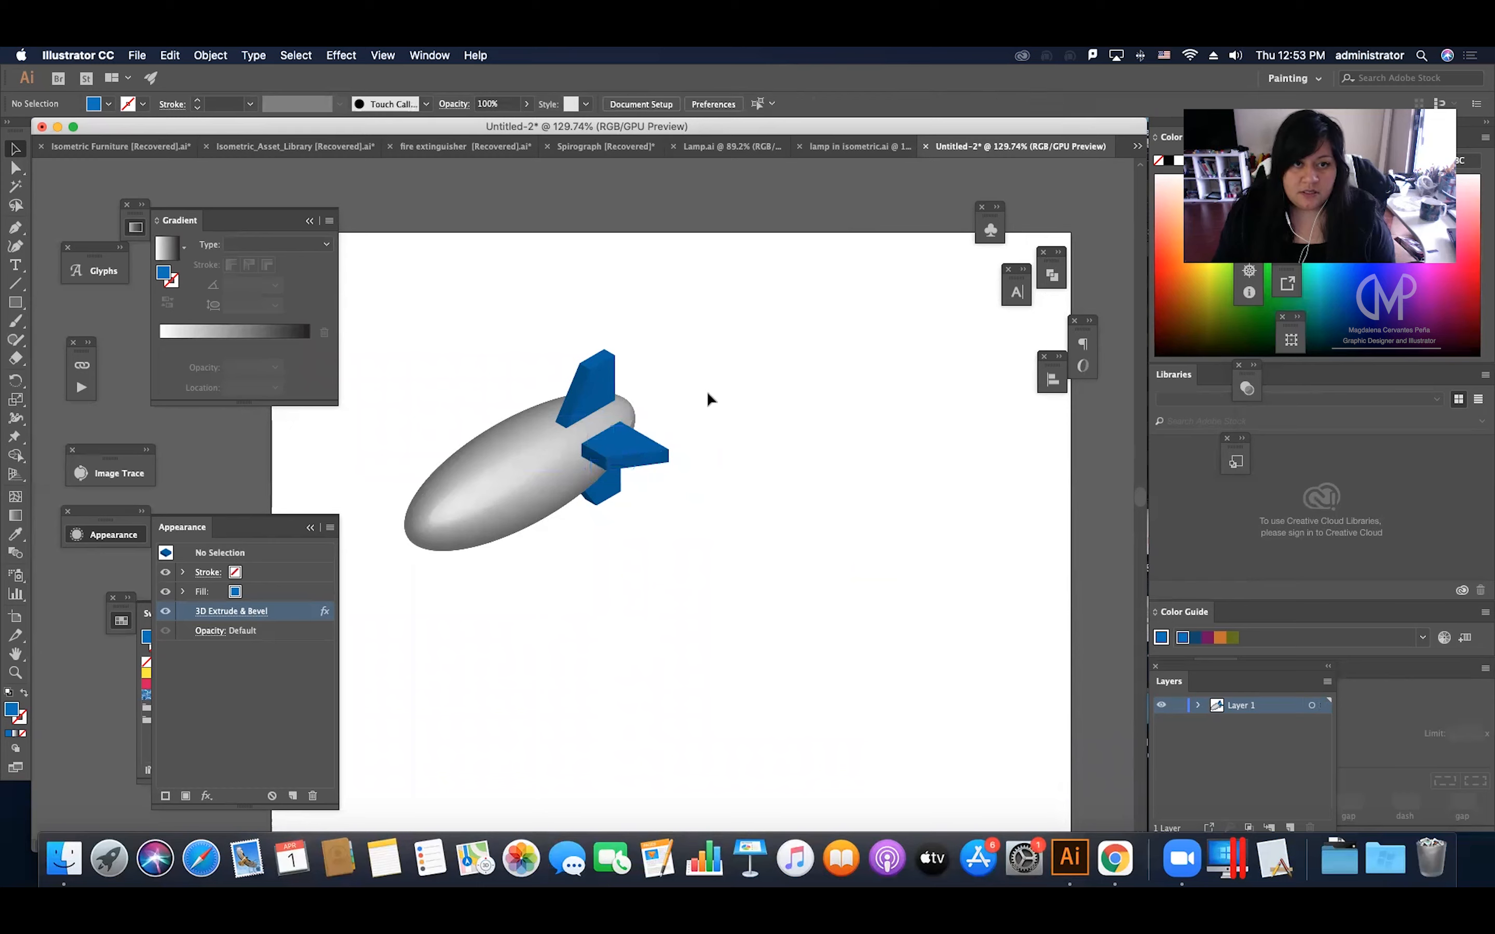
click(603, 497)
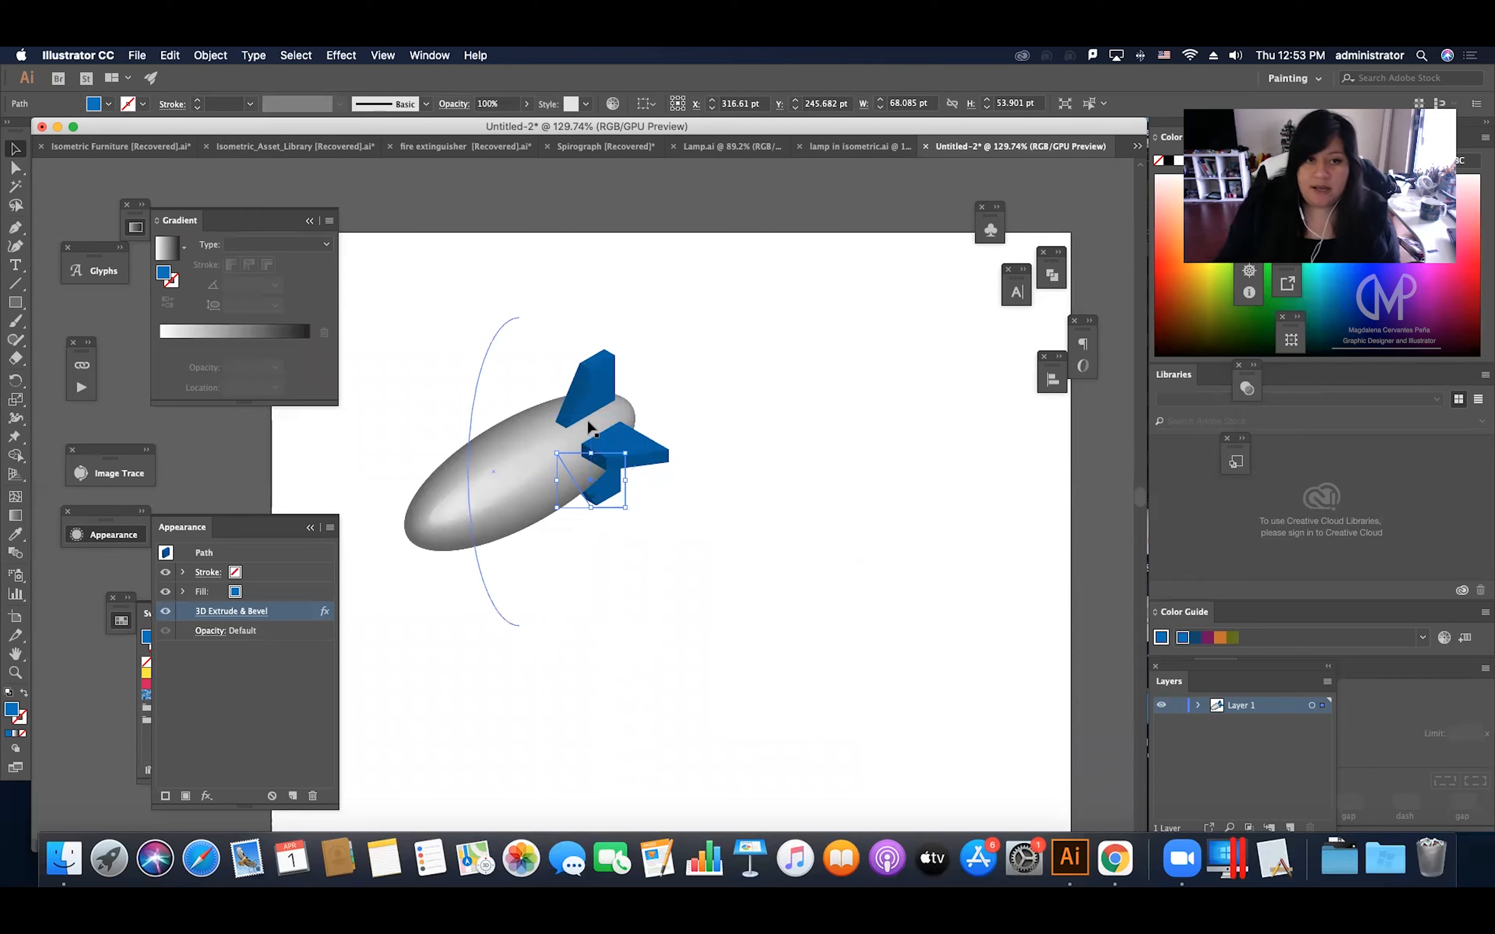
click(645, 509)
click(620, 500)
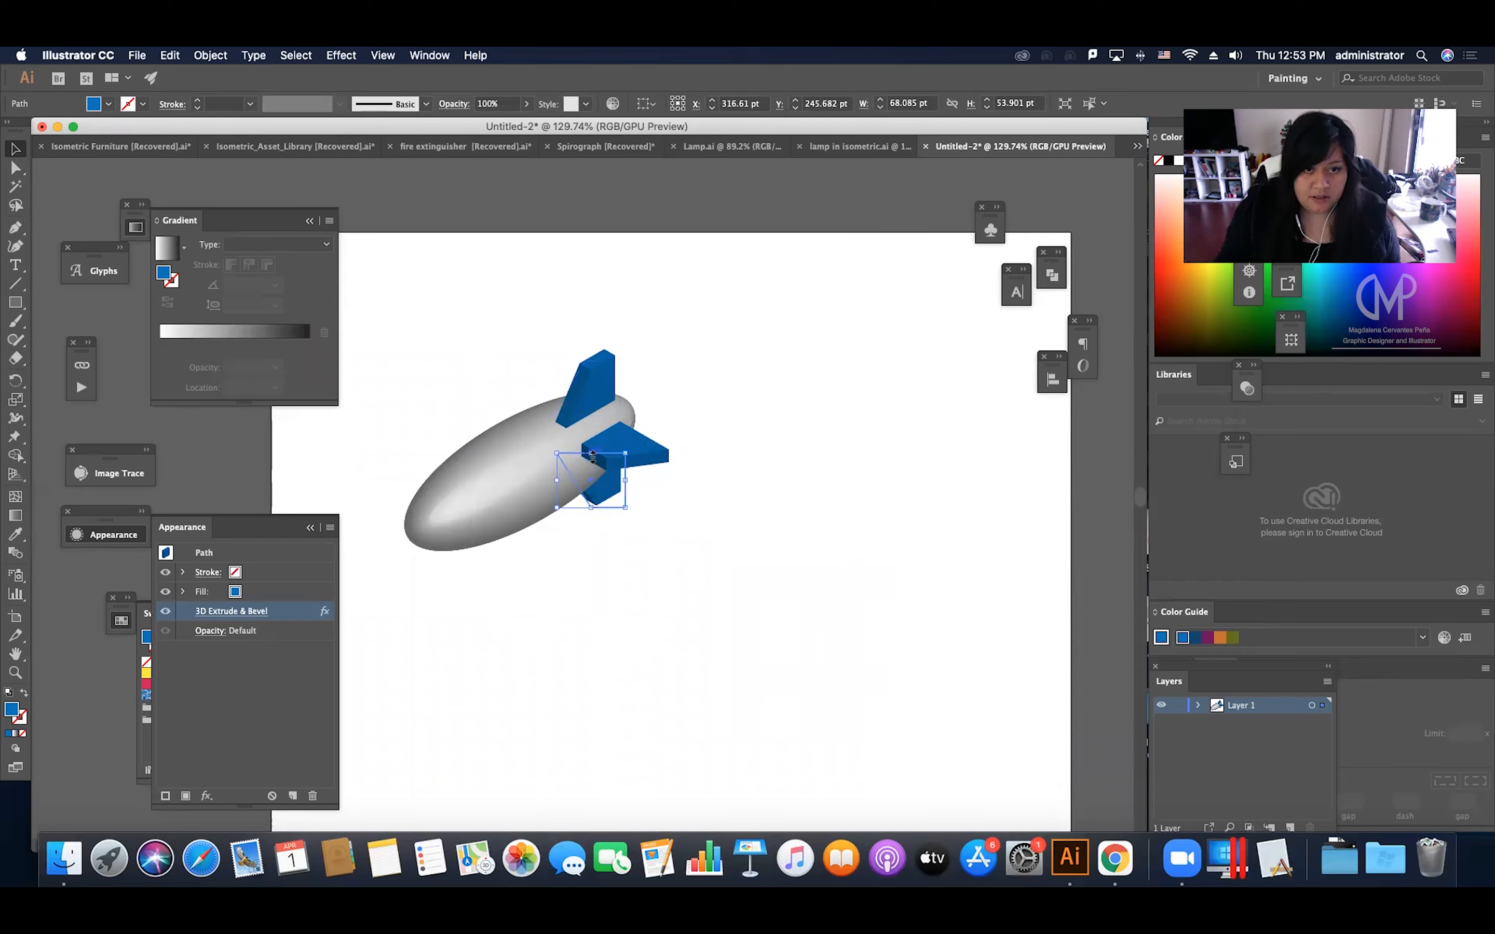
Open the ellipsoid's 3D Revolve effect with preview and the extended shading options, and shift its light closer to the sphere's centre.
click(517, 411)
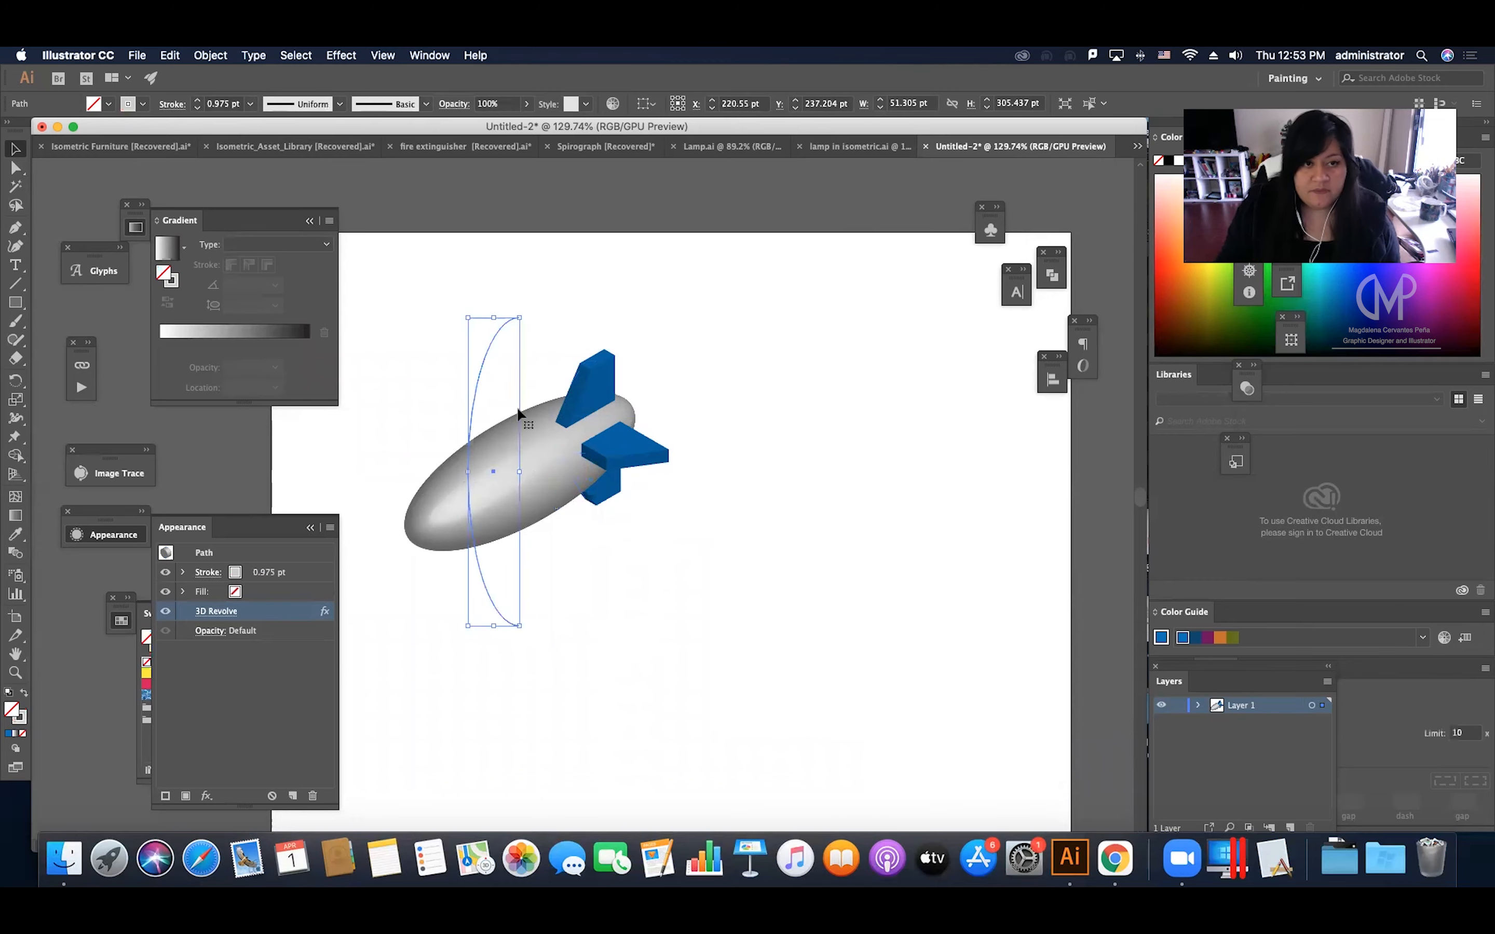
click(218, 612)
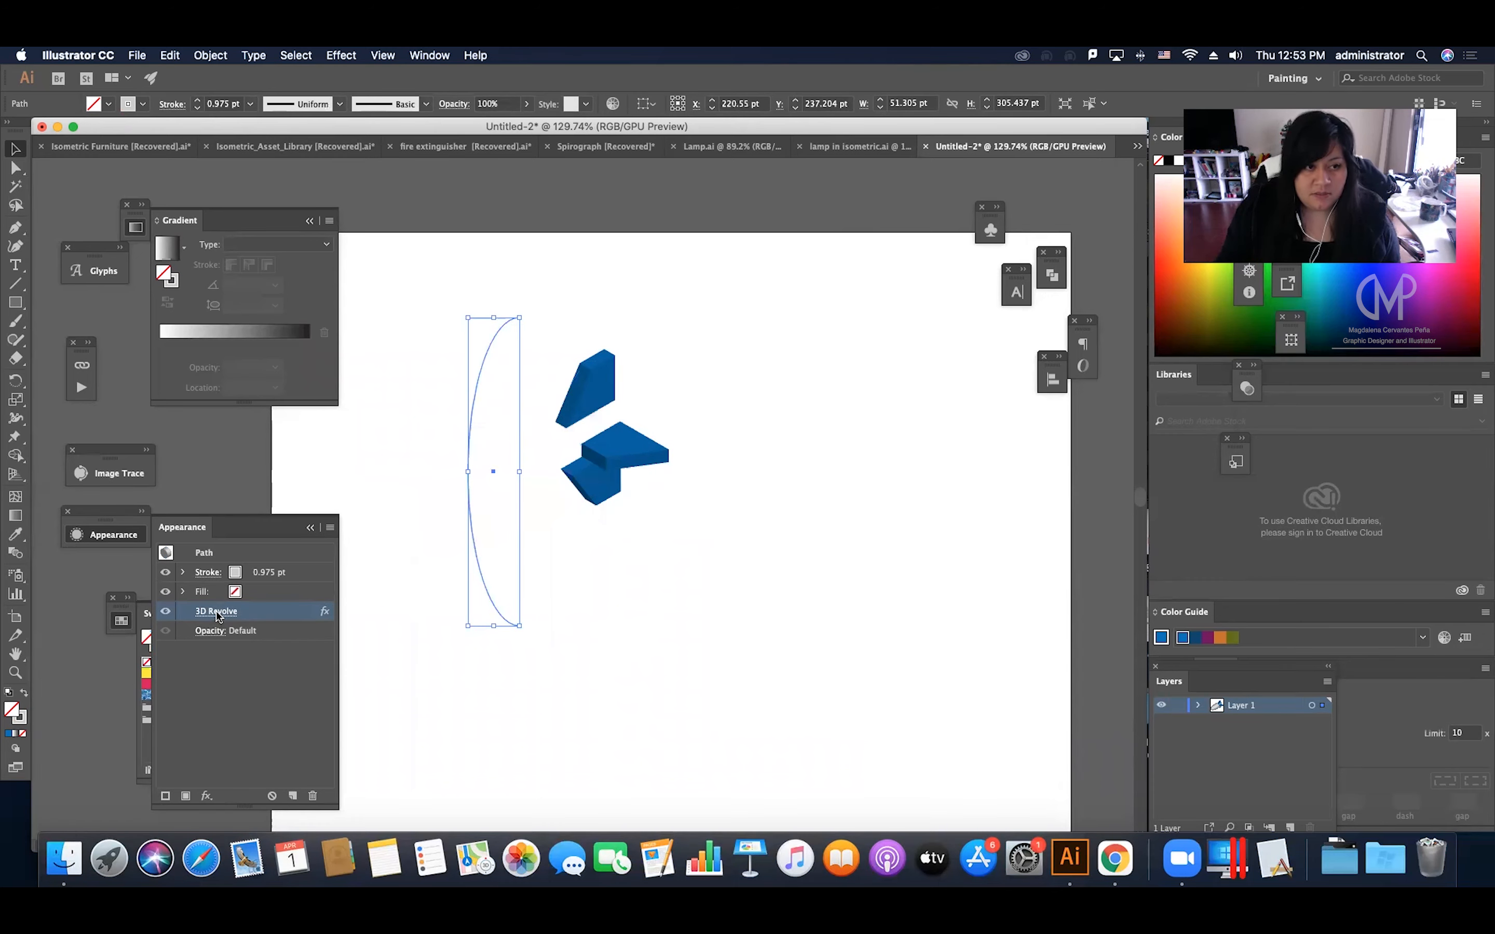
click(1024, 531)
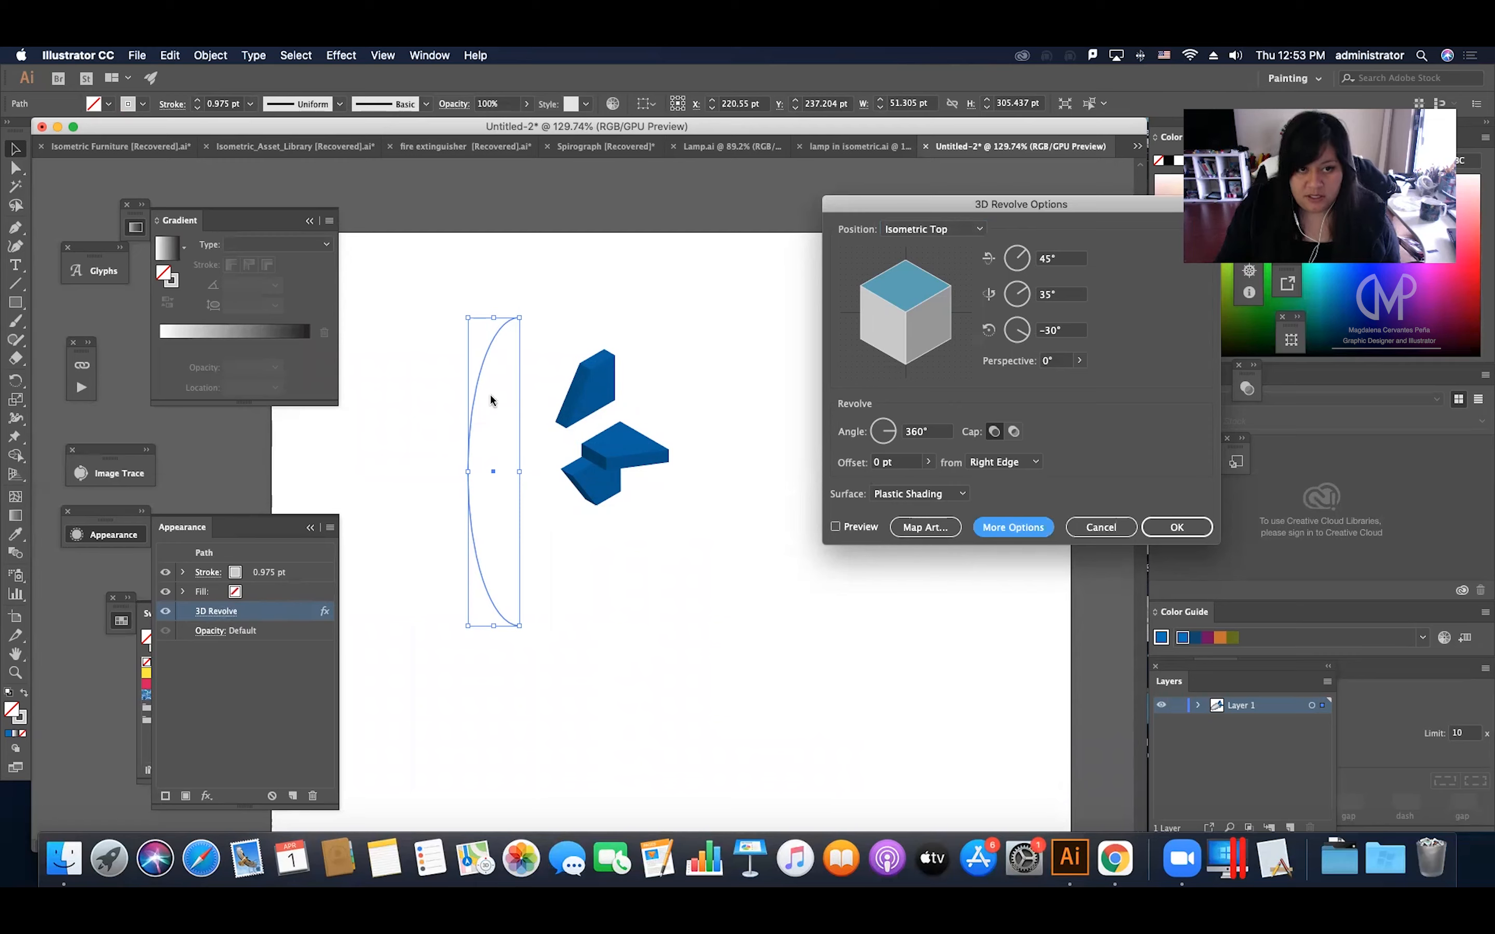
click(860, 525)
click(995, 522)
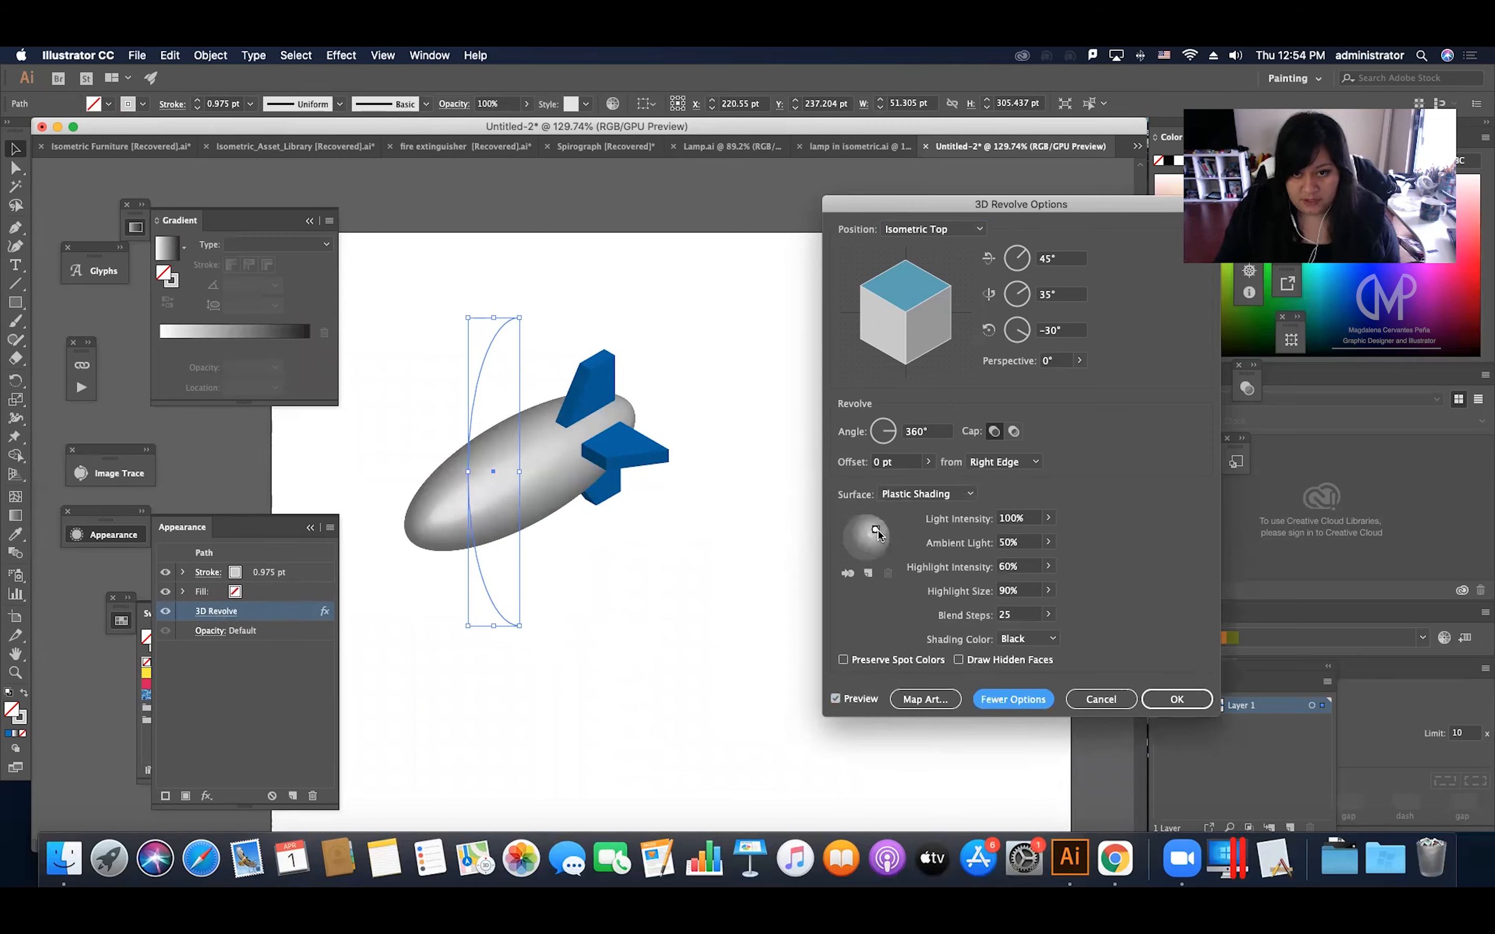
drag(874, 526, 872, 532)
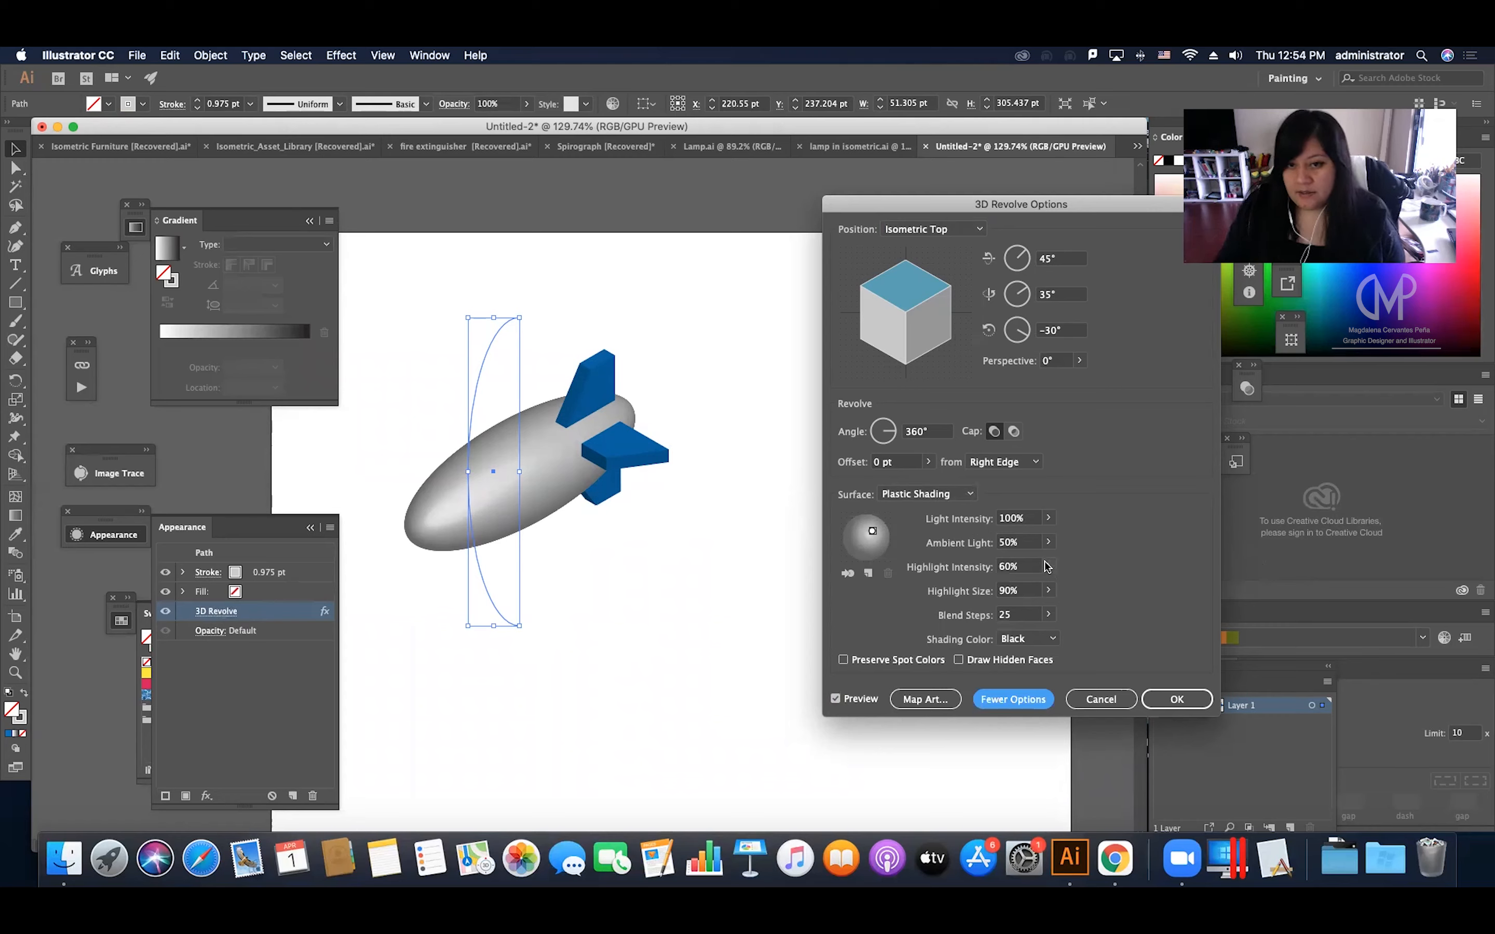
Try lighter and darker ambient light values for the ellipsoid and set the ambient light to 59%.
click(1030, 540)
scroll(1031, 539, down, 10)
scroll(1030, 539, up, 8)
scroll(1031, 539, down, 14)
scroll(1030, 538, down, 4)
scroll(1030, 537, up, 20)
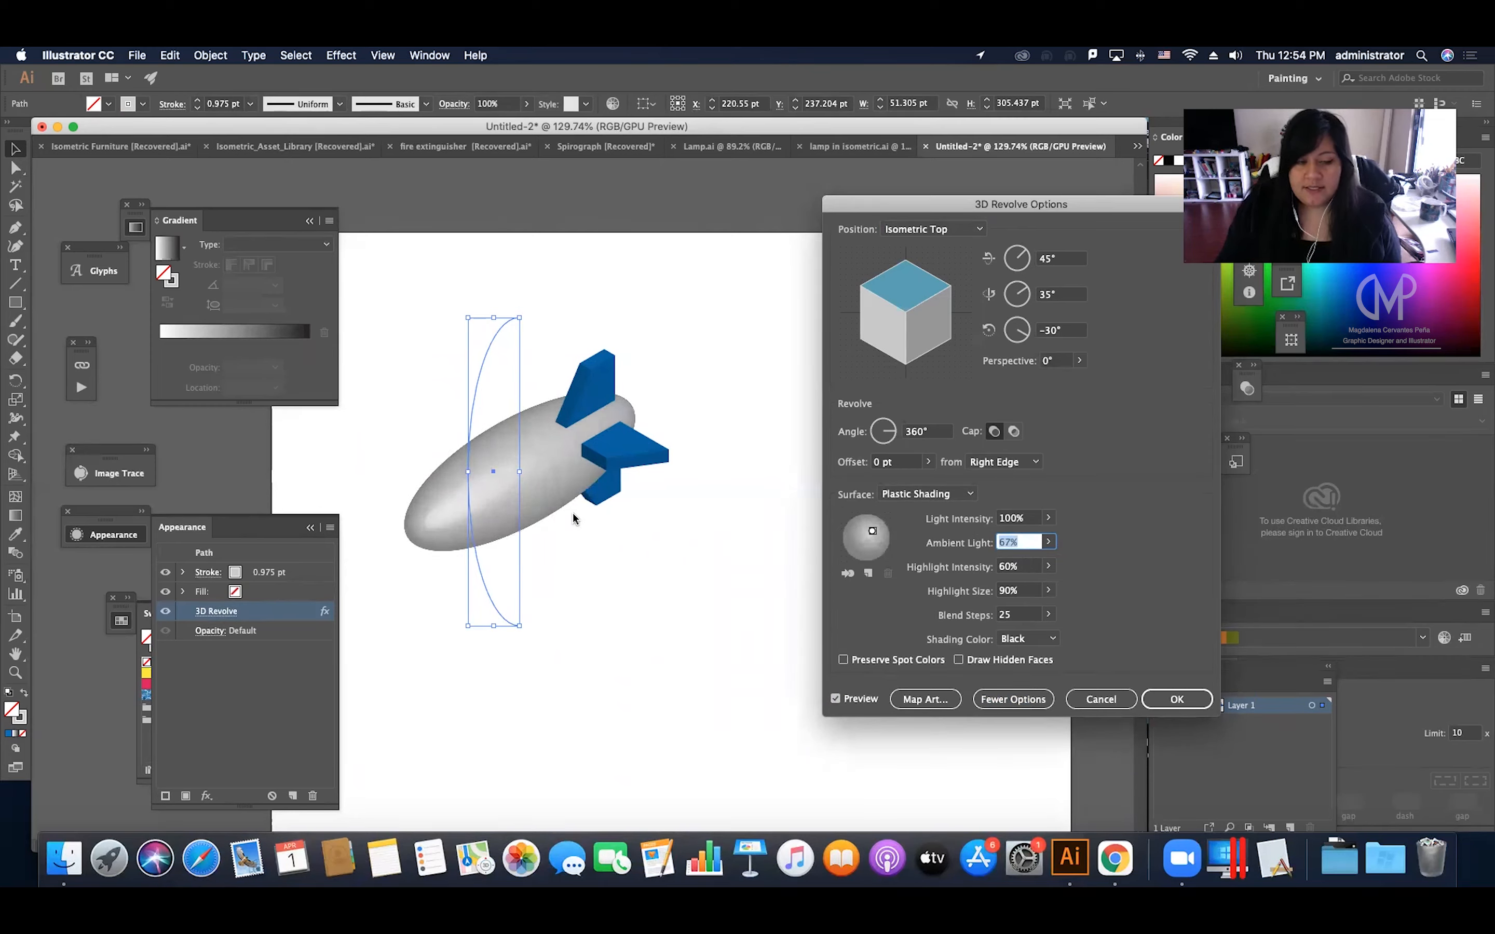
scroll(1013, 544, down, 3)
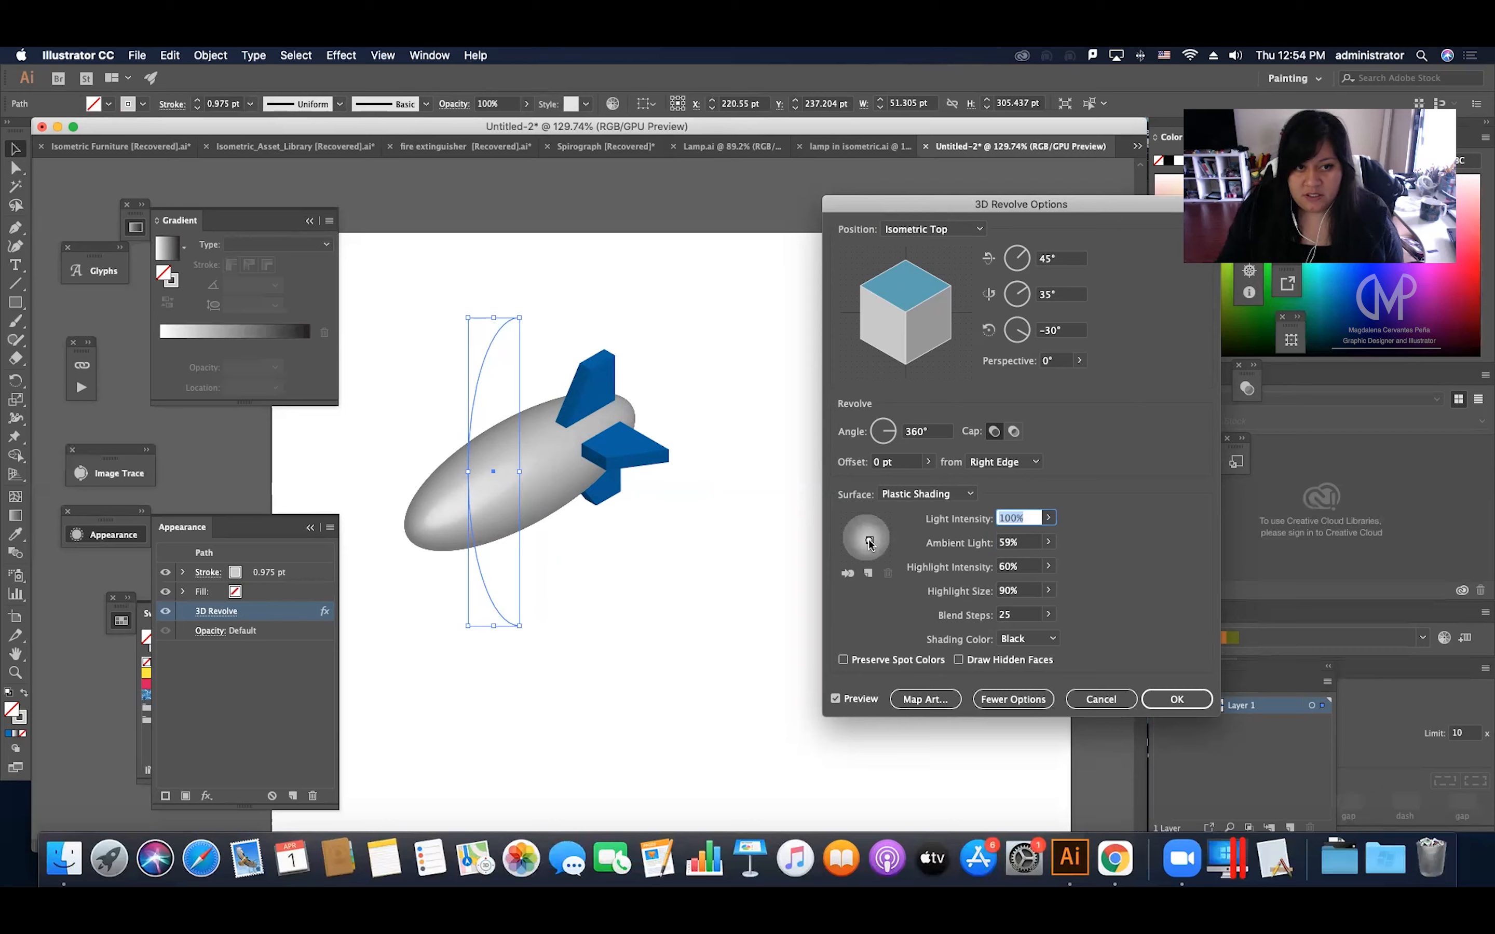
Reposition the ellipsoid's light toward the upper right of the shading sphere and apply the 3D Revolve changes.
drag(869, 539, 858, 539)
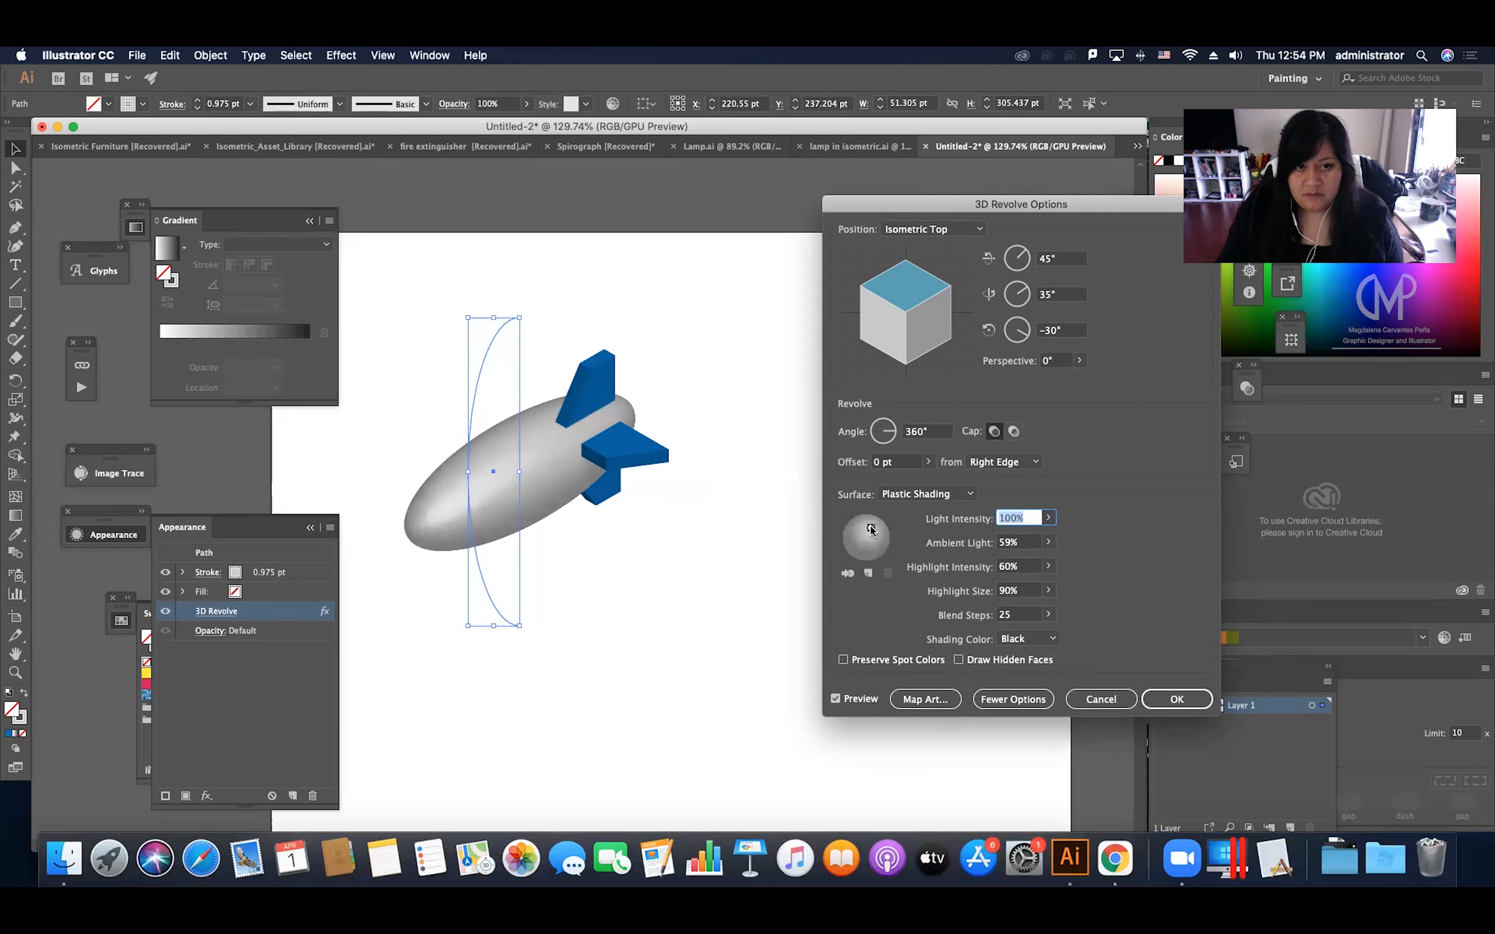
drag(875, 536, 881, 532)
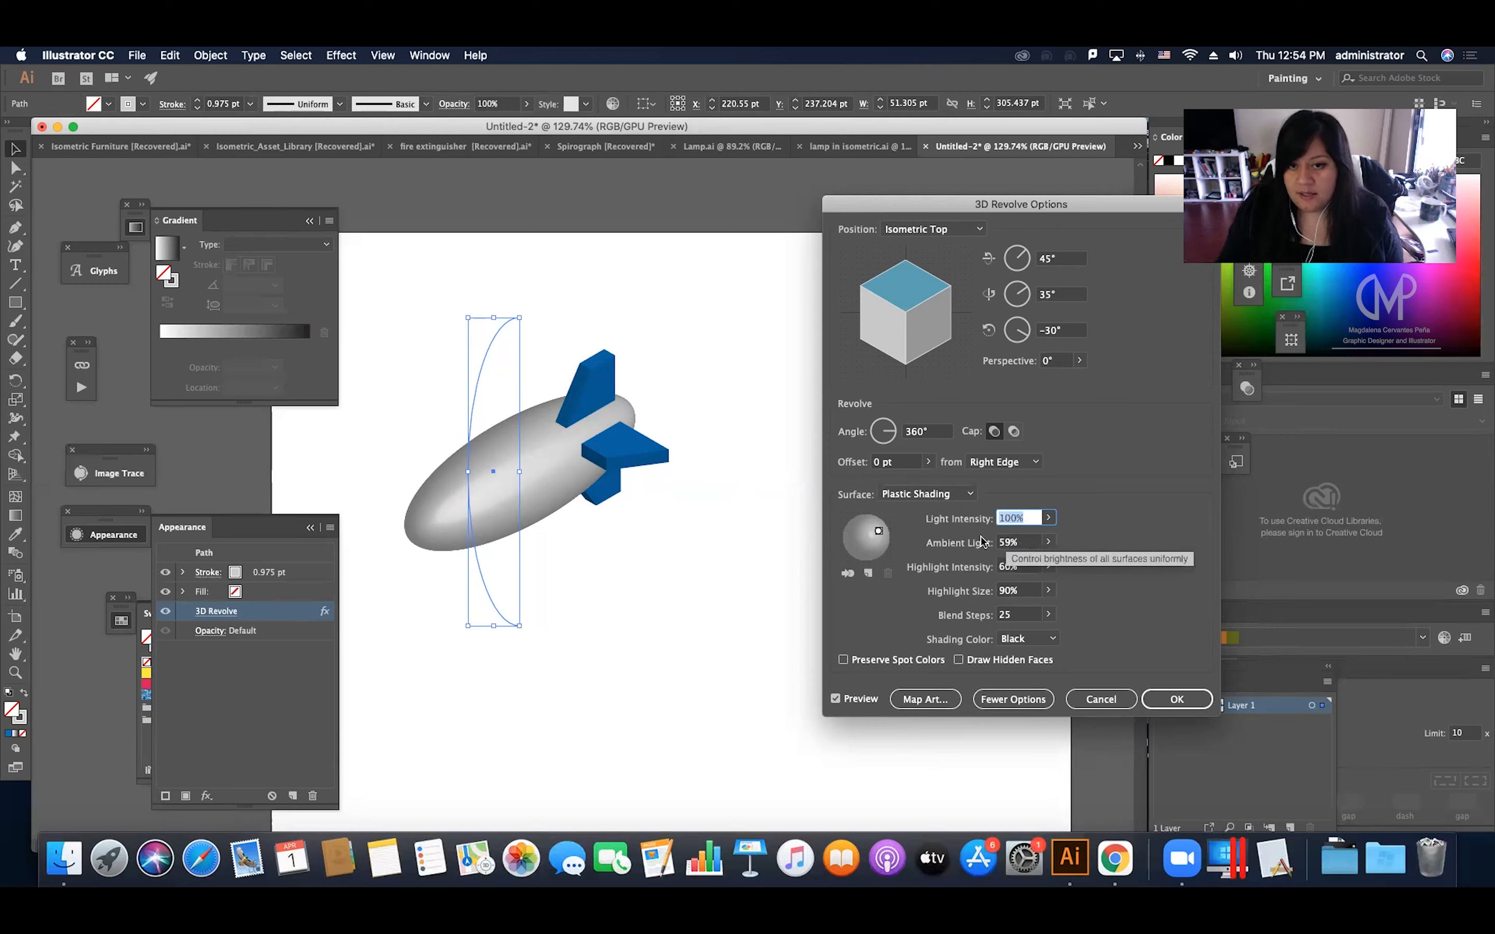
click(1160, 698)
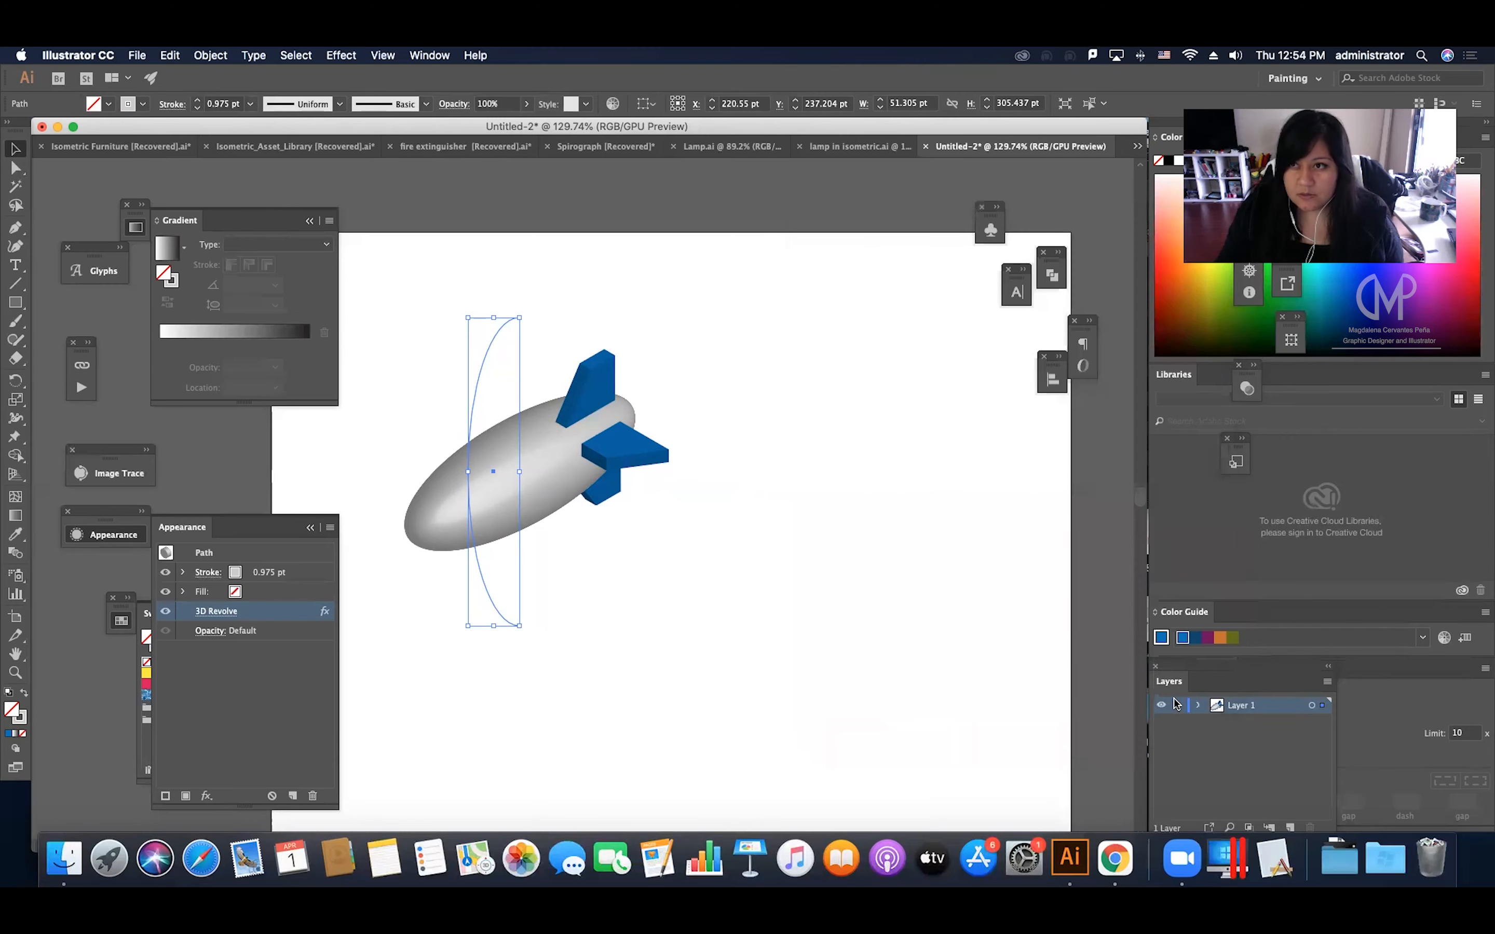
click(614, 590)
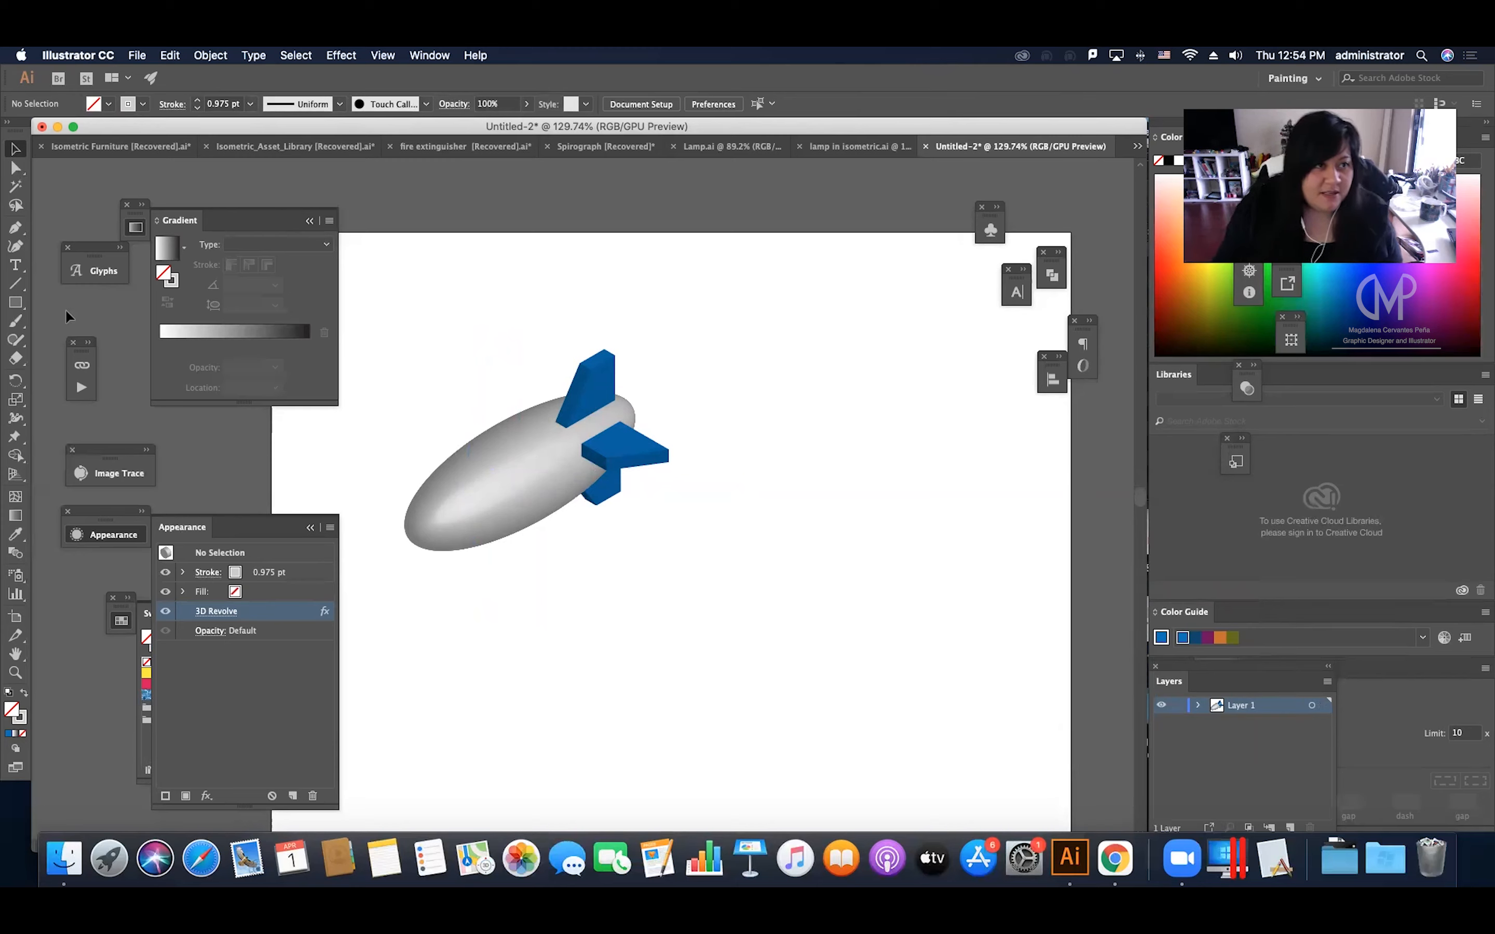
Draw a rectangle about 166 by 127 pt in the empty area right of the airship.
click(20, 305)
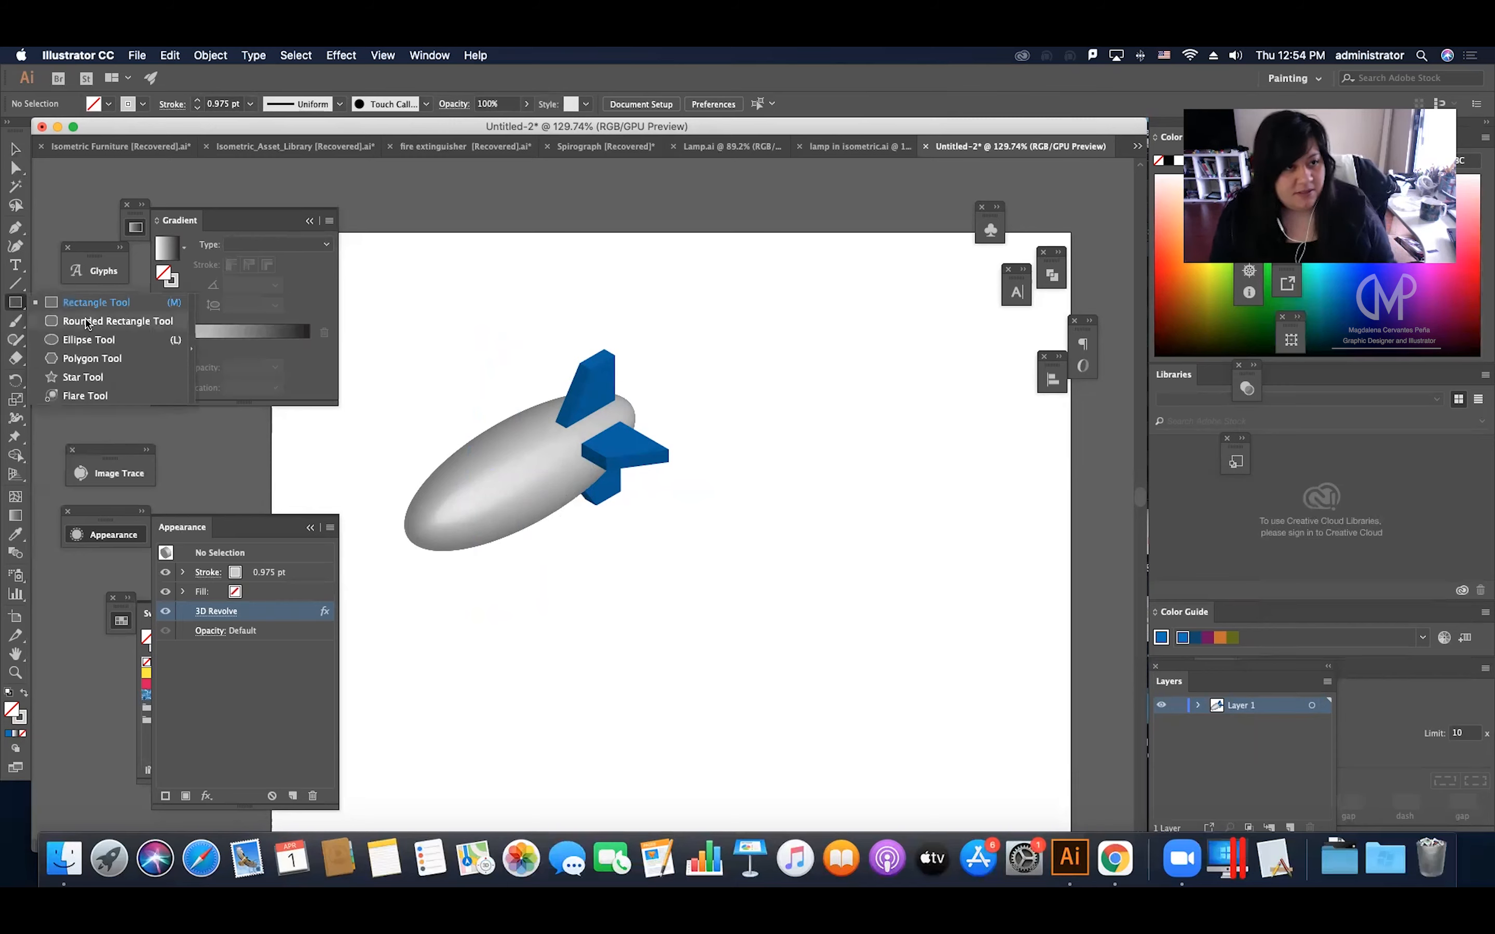
click(120, 301)
drag(795, 343, 963, 471)
Reshape the rectangle by moving its lower-left corner inward and raising its bottom edge to a height of about 78 pt.
key(a)
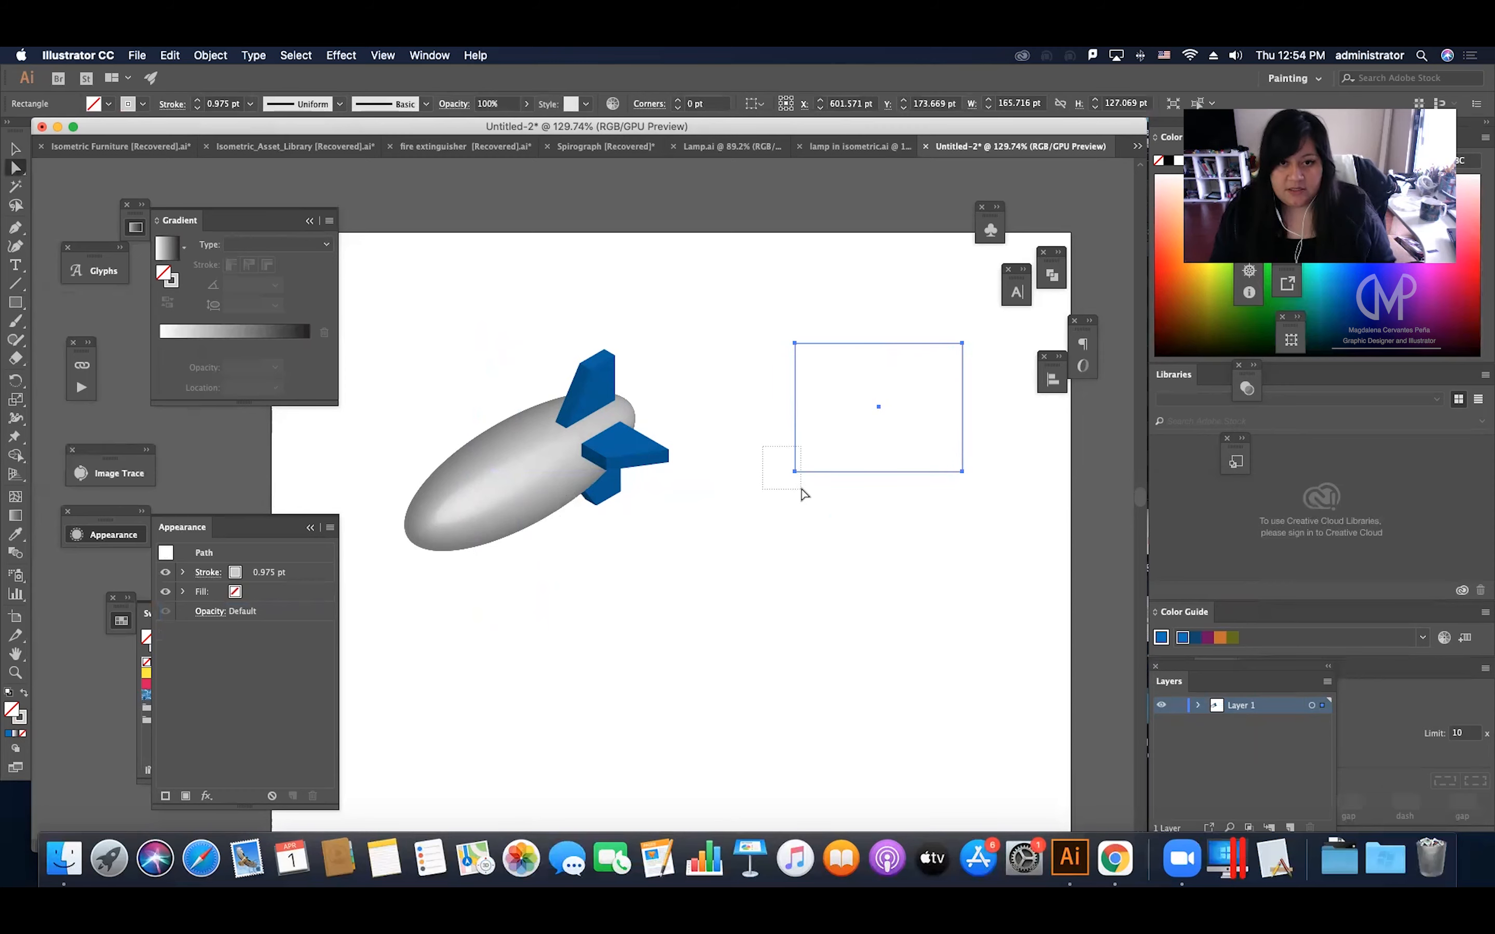
click(794, 471)
drag(793, 472, 863, 479)
drag(861, 473, 991, 514)
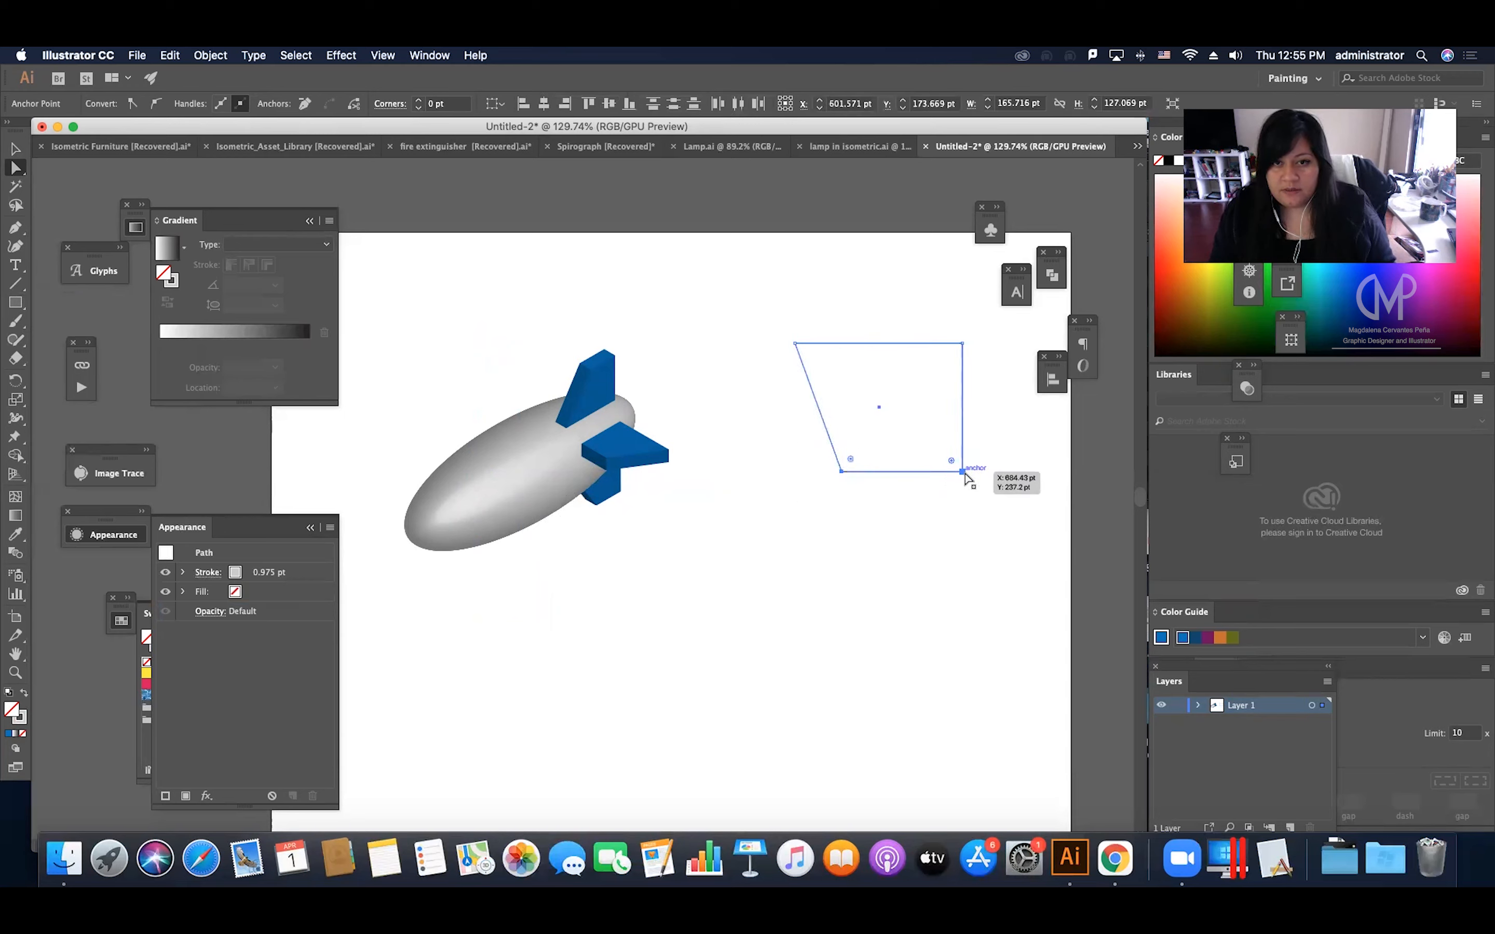
drag(963, 473, 964, 420)
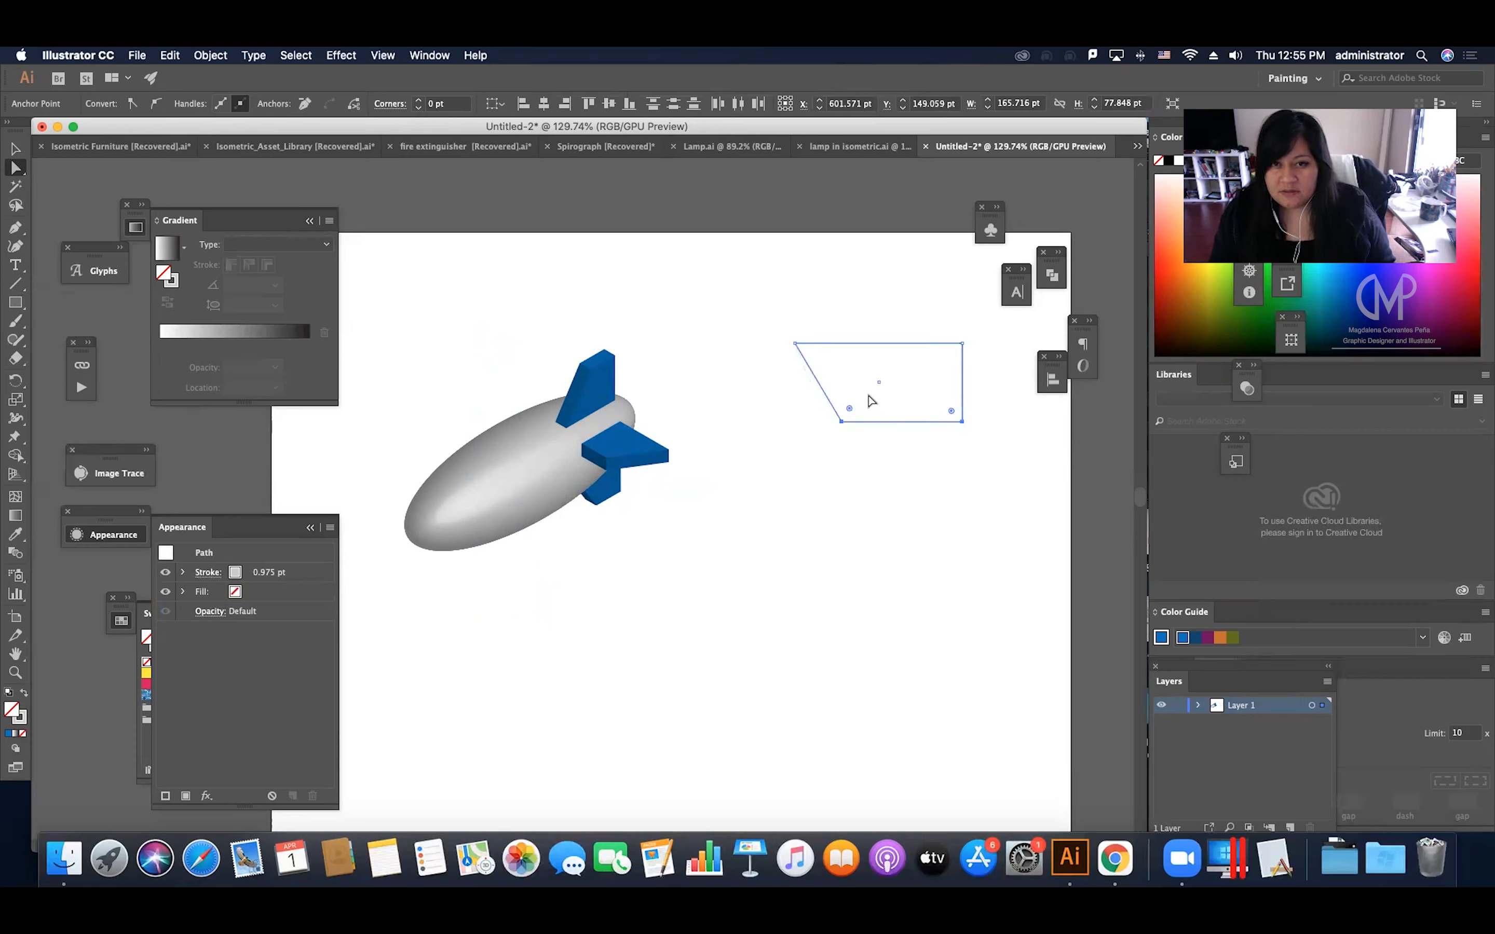
key(v)
click(758, 409)
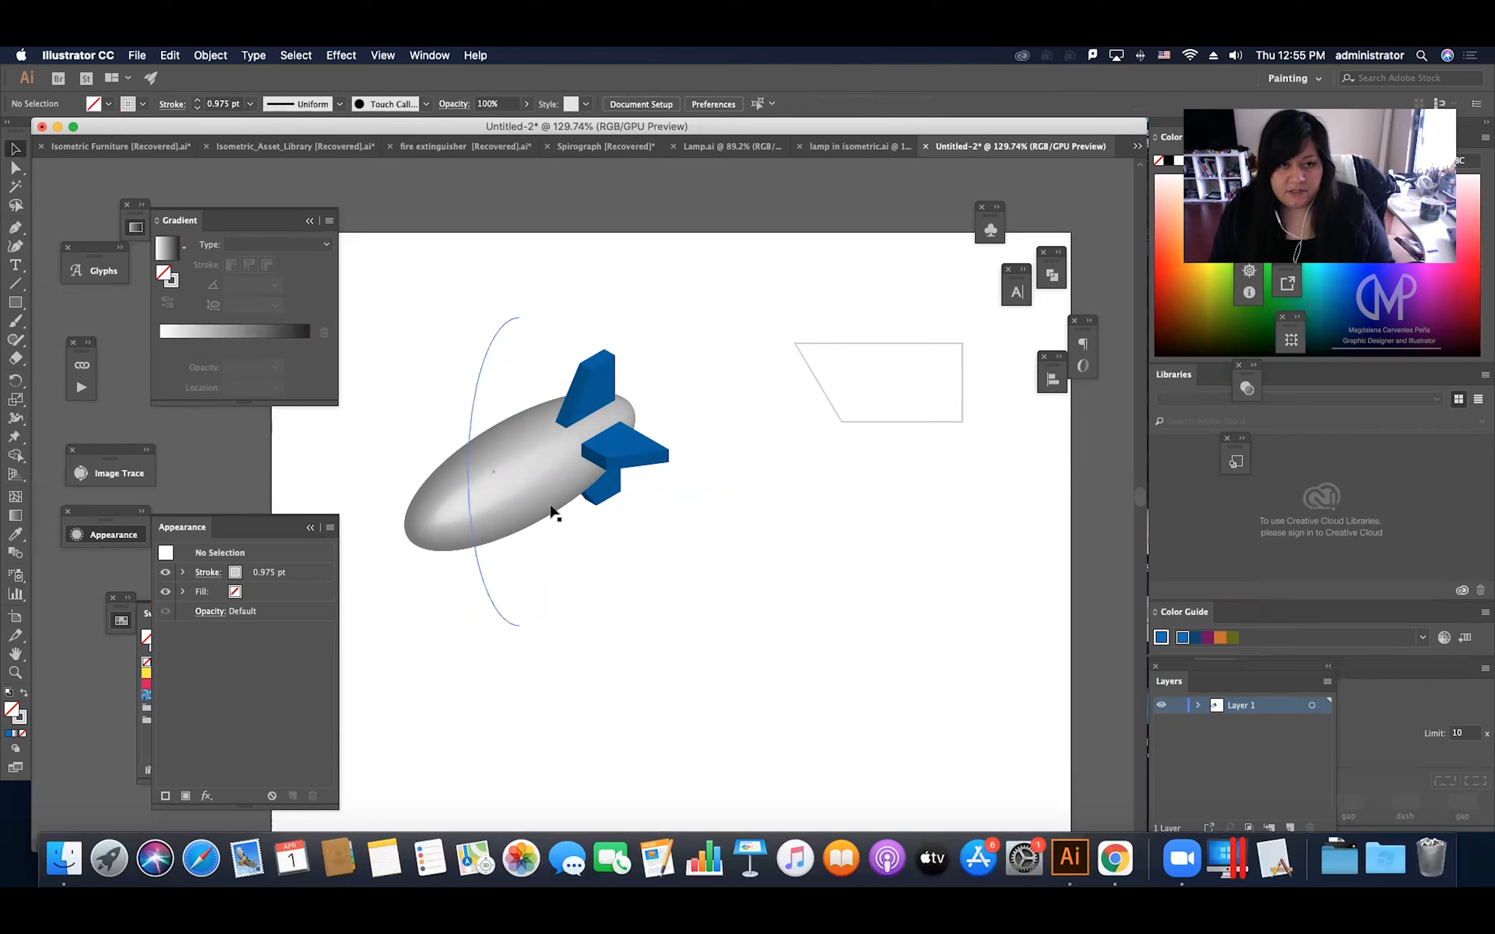
Scale the three blue fins down slightly together and nudge the upper and side fins into better positions on the body.
click(619, 494)
shift+click(608, 371)
drag(660, 361, 651, 371)
click(683, 354)
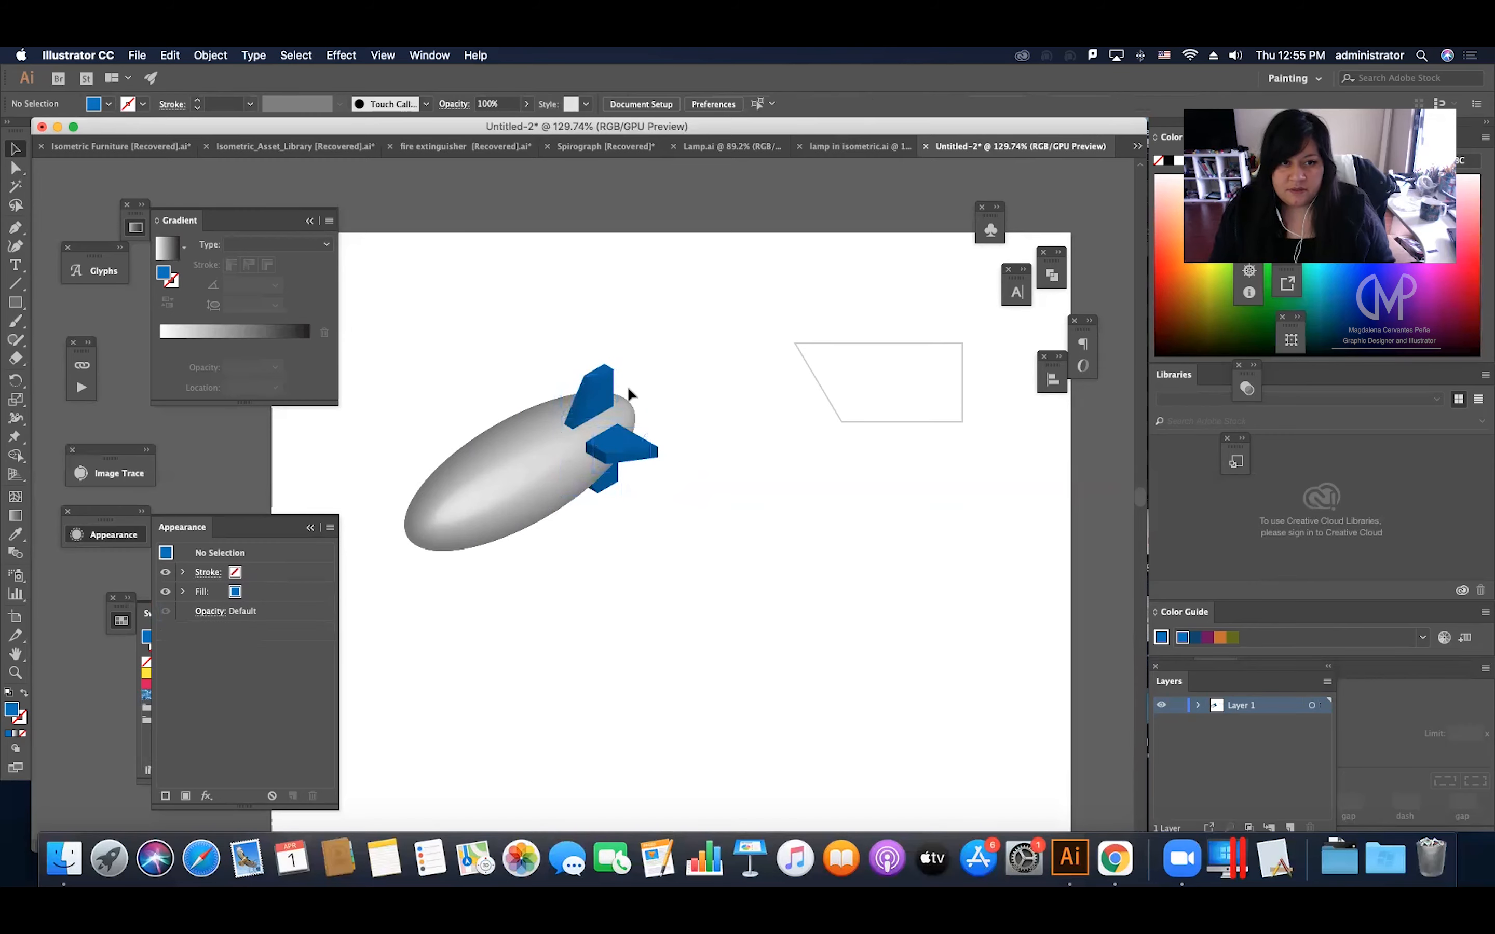
click(592, 395)
drag(622, 442, 628, 438)
click(711, 395)
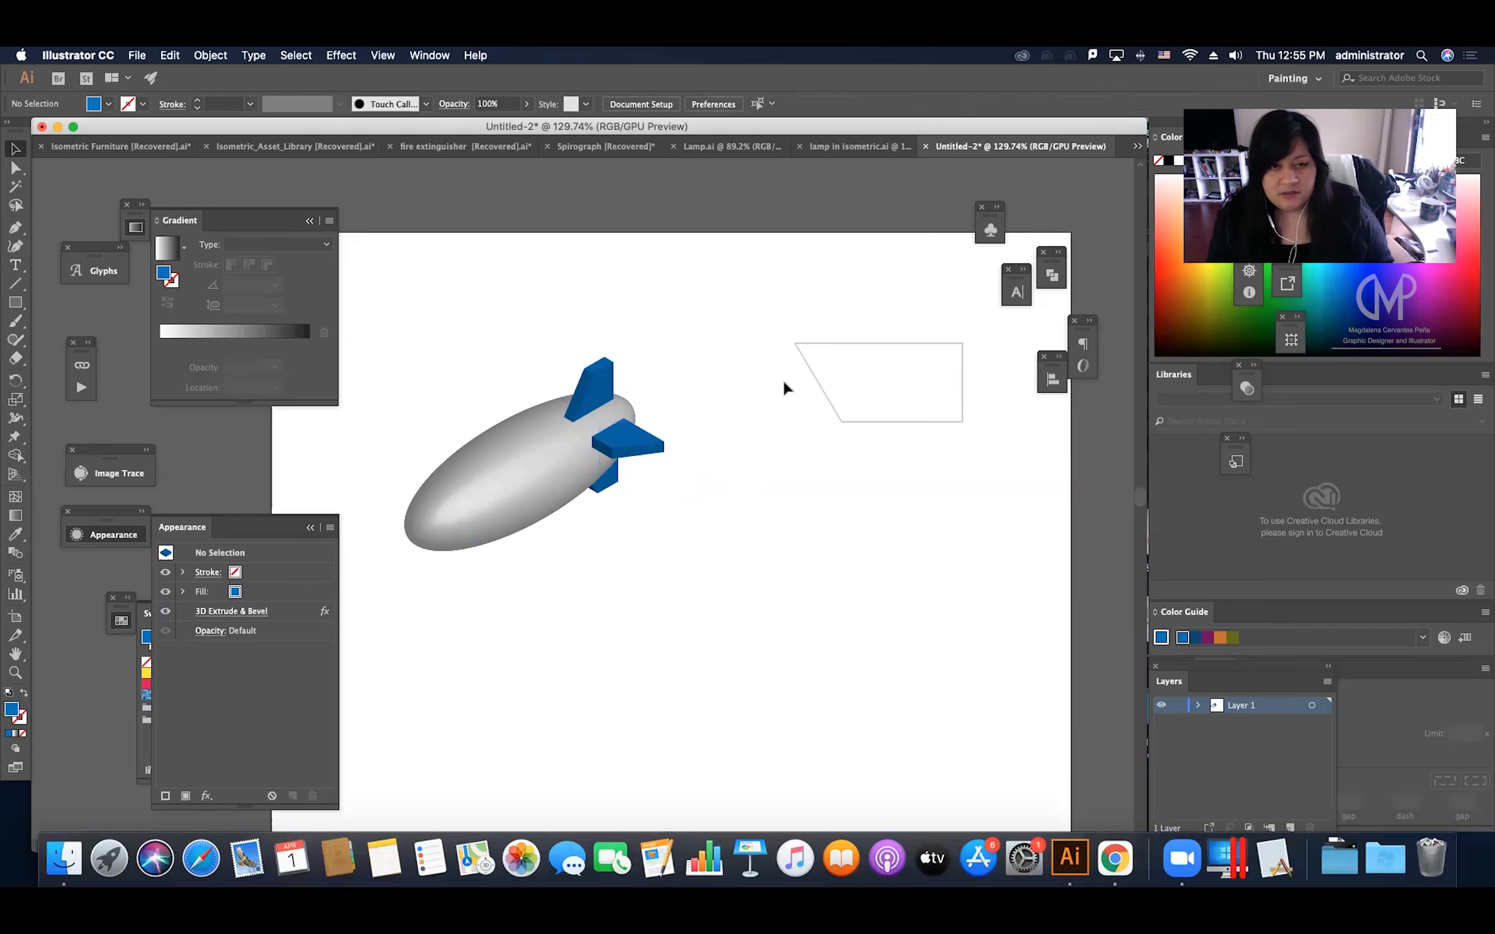
drag(830, 400, 836, 402)
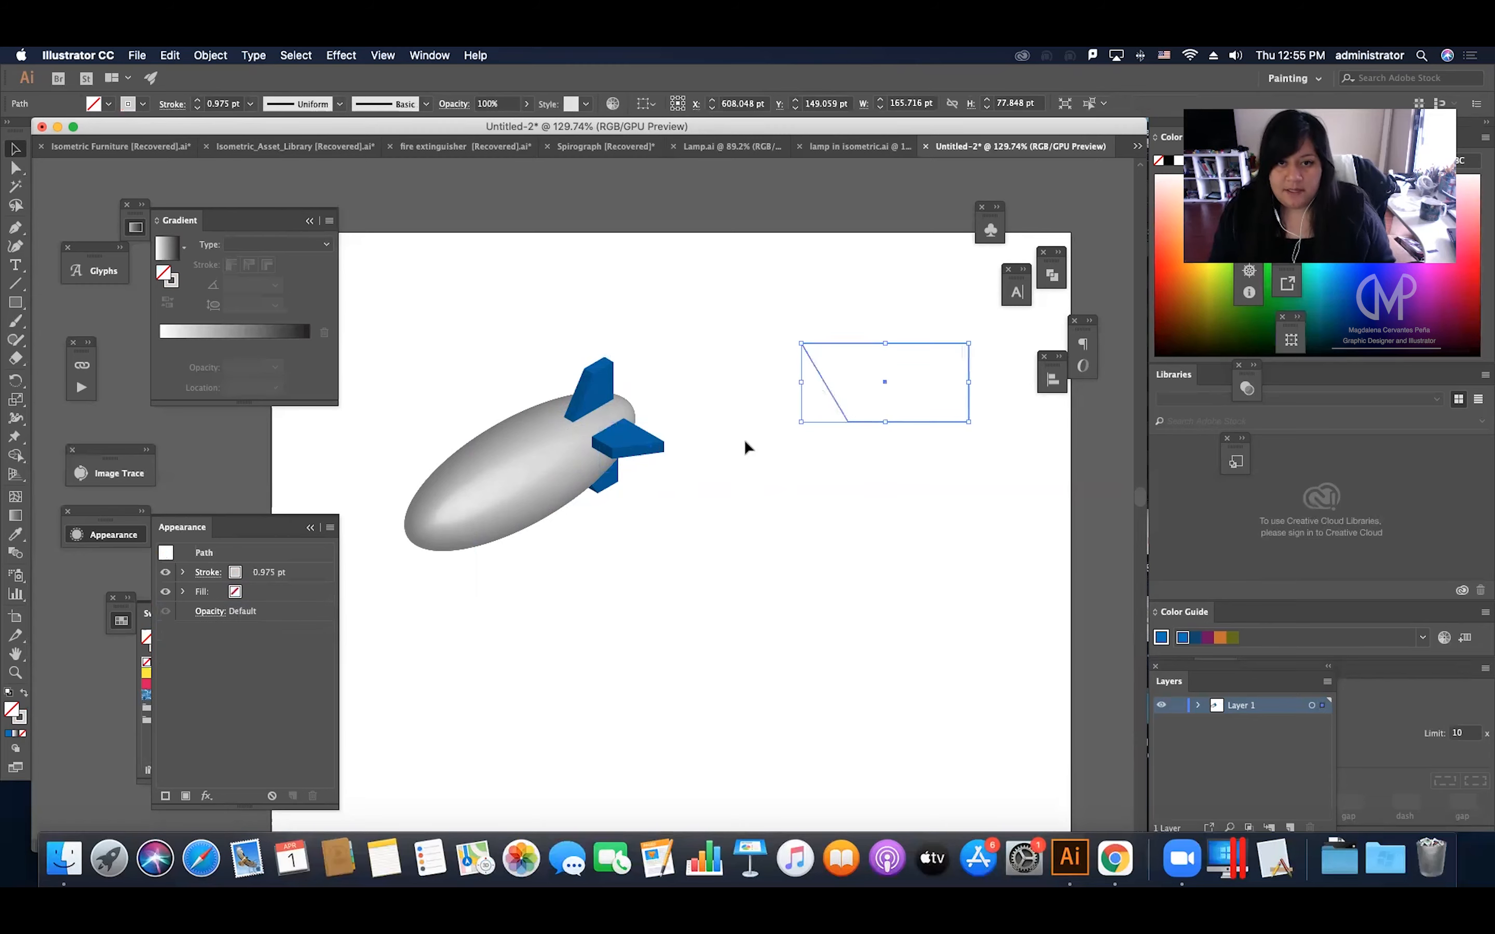
key(super+z)
click(779, 407)
Draw a circle about 49 pt in diameter below the trapezoid outline with the Ellipse tool.
drag(16, 302, 81, 330)
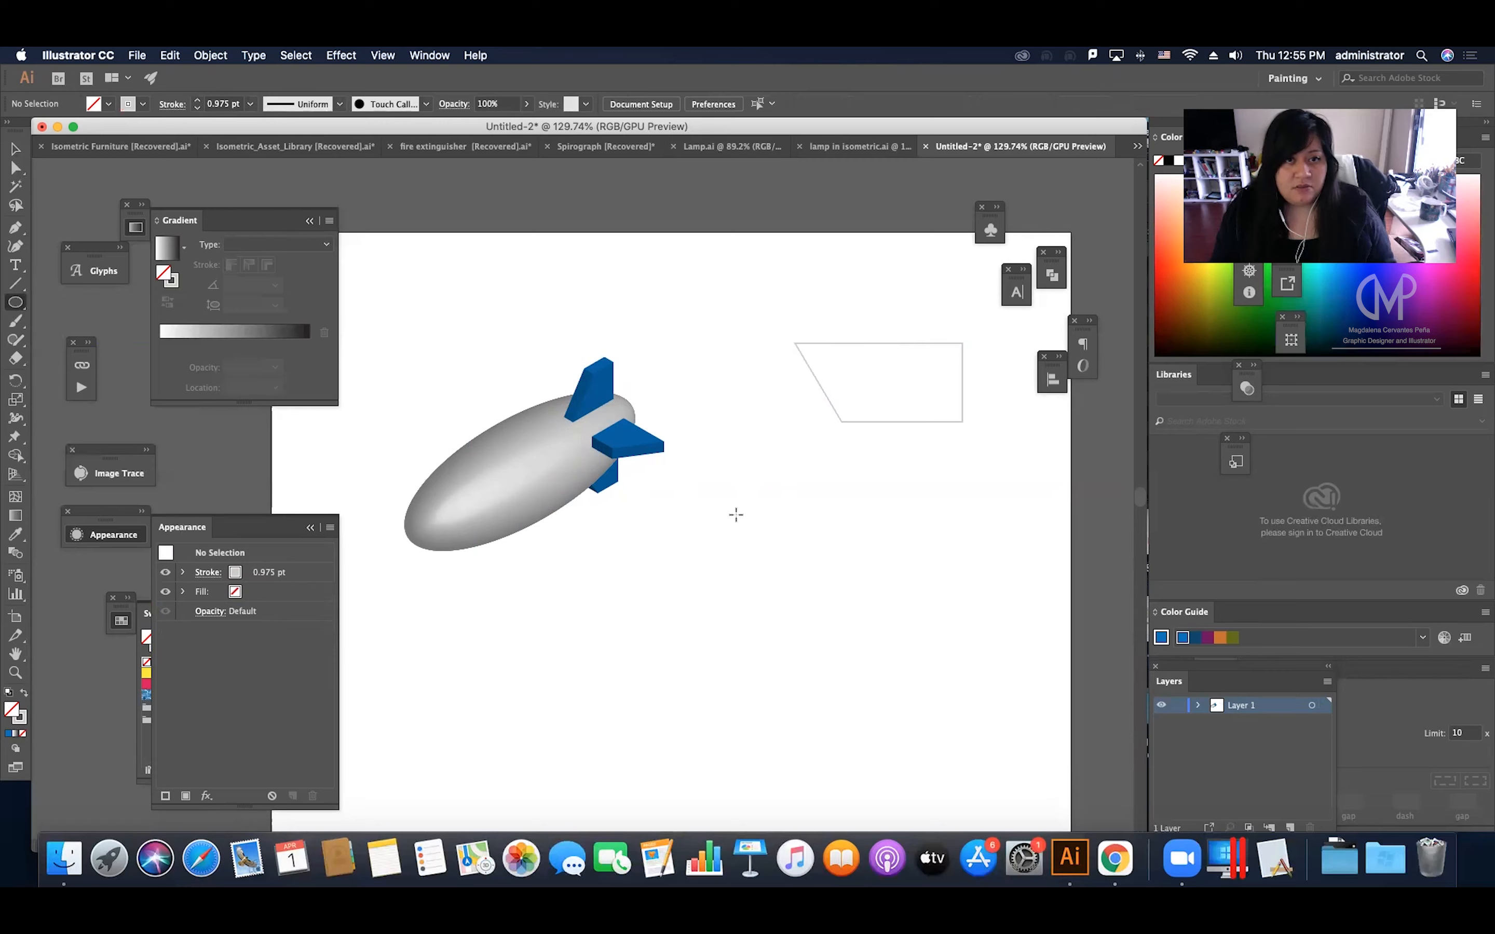
drag(831, 463, 881, 512)
key(v)
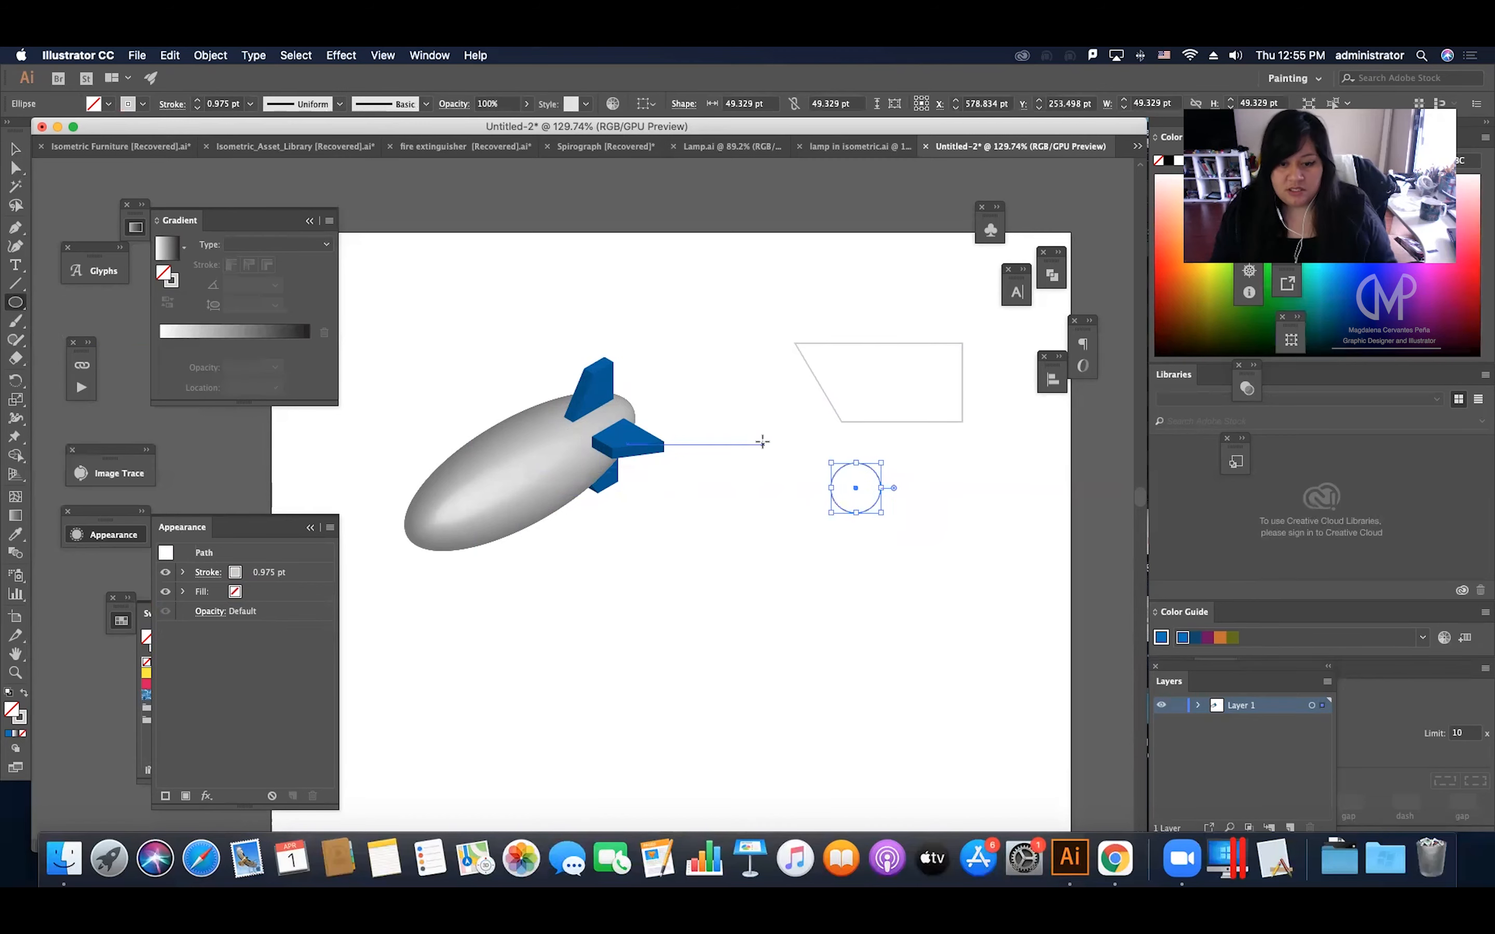
click(956, 509)
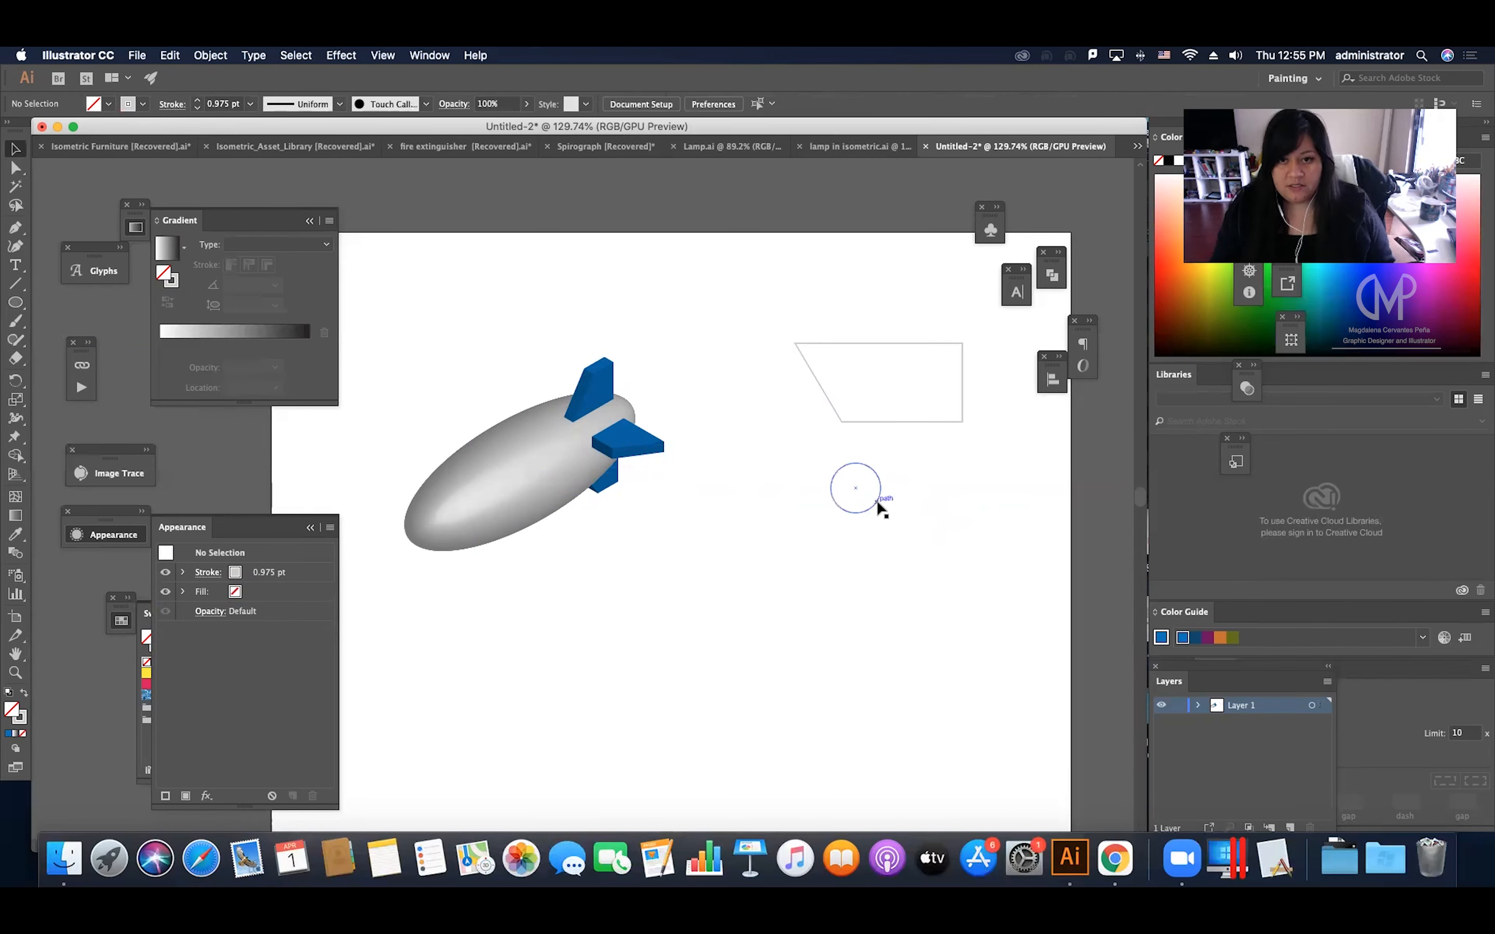
Duplicate the circle twice to its right as an evenly spaced row and scale the three circles down slightly.
drag(882, 508, 942, 508)
key(super+d)
click(1005, 454)
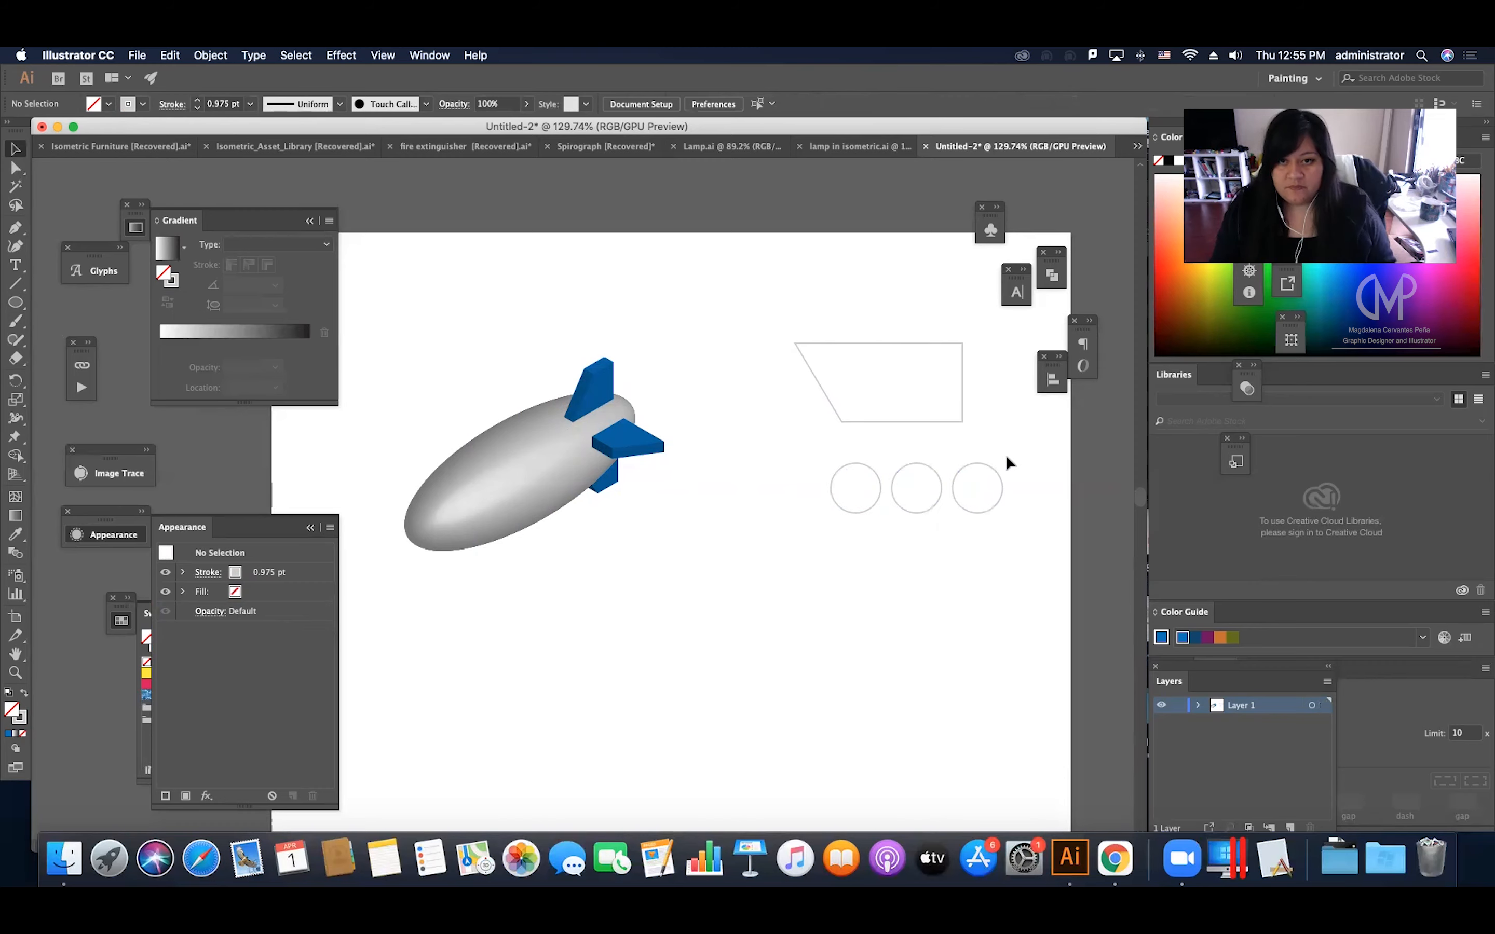
drag(897, 493, 807, 517)
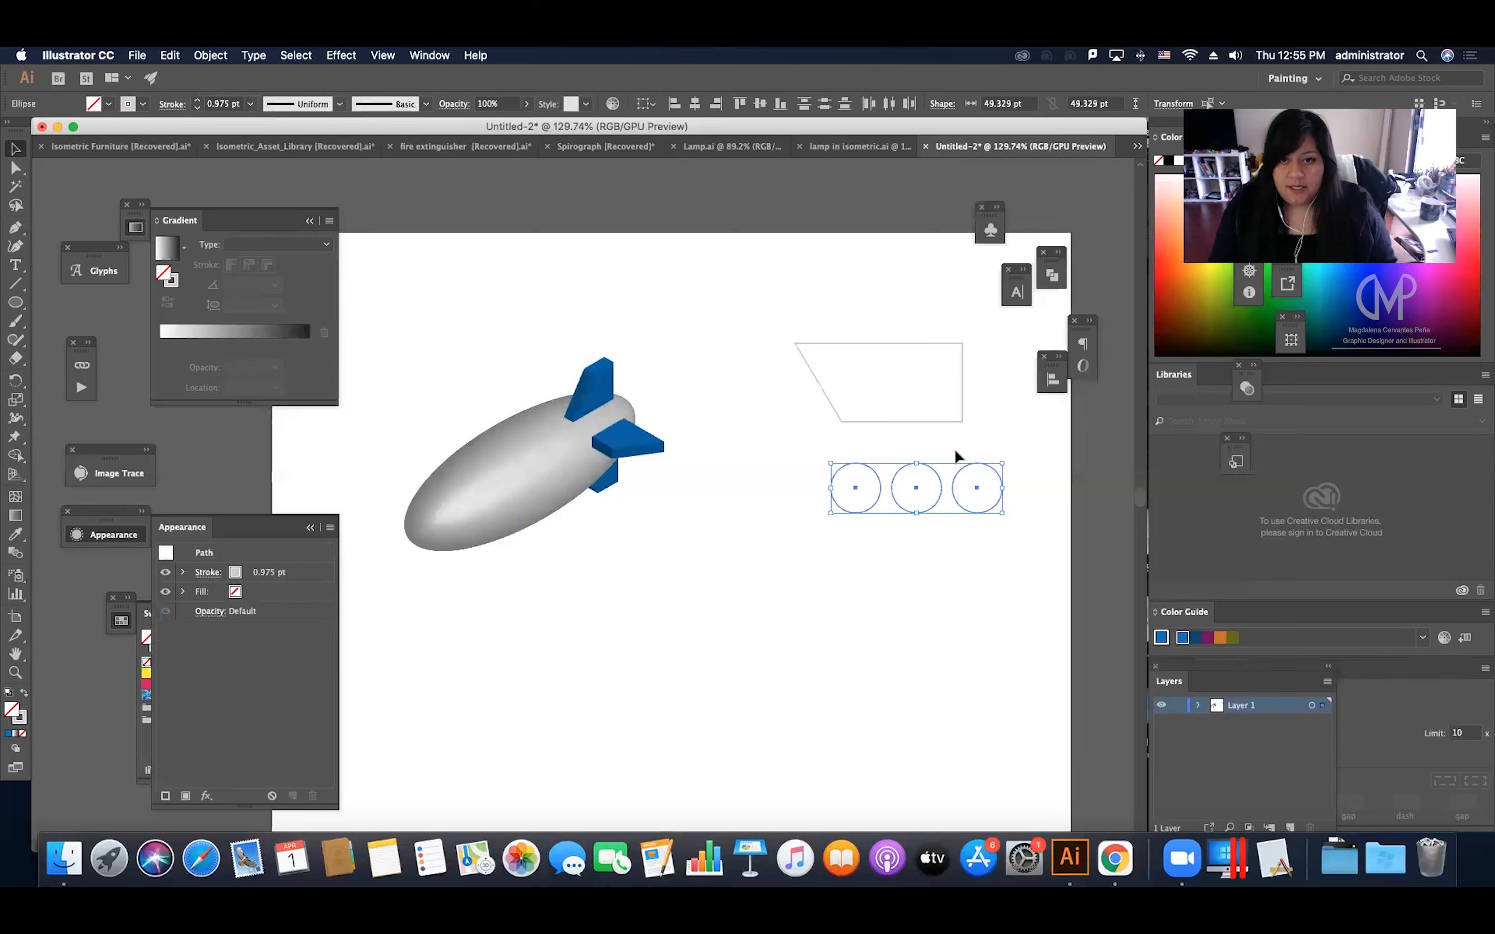
drag(1003, 461, 990, 467)
click(879, 405)
Widen the trapezoid leftward to about 187 pt and adjust its two bottom corners so both sides taper toward the base.
click(840, 421)
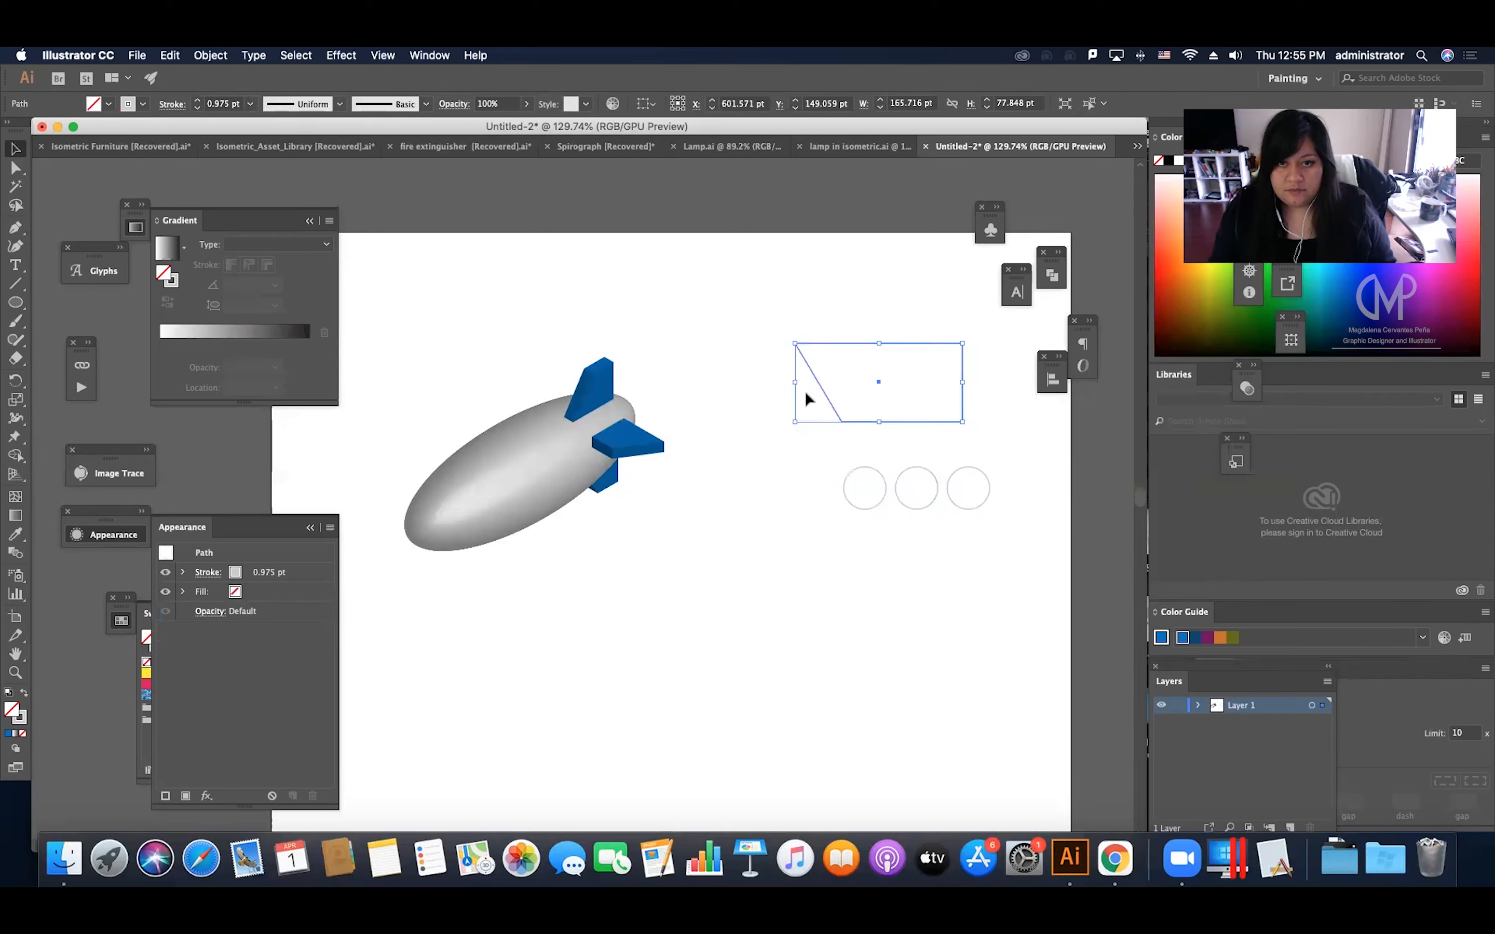
mouse_move(798, 384)
mouse_down()
mouse_move(770, 380)
mouse_move(815, 424)
mouse_move(801, 422)
mouse_up()
key(a)
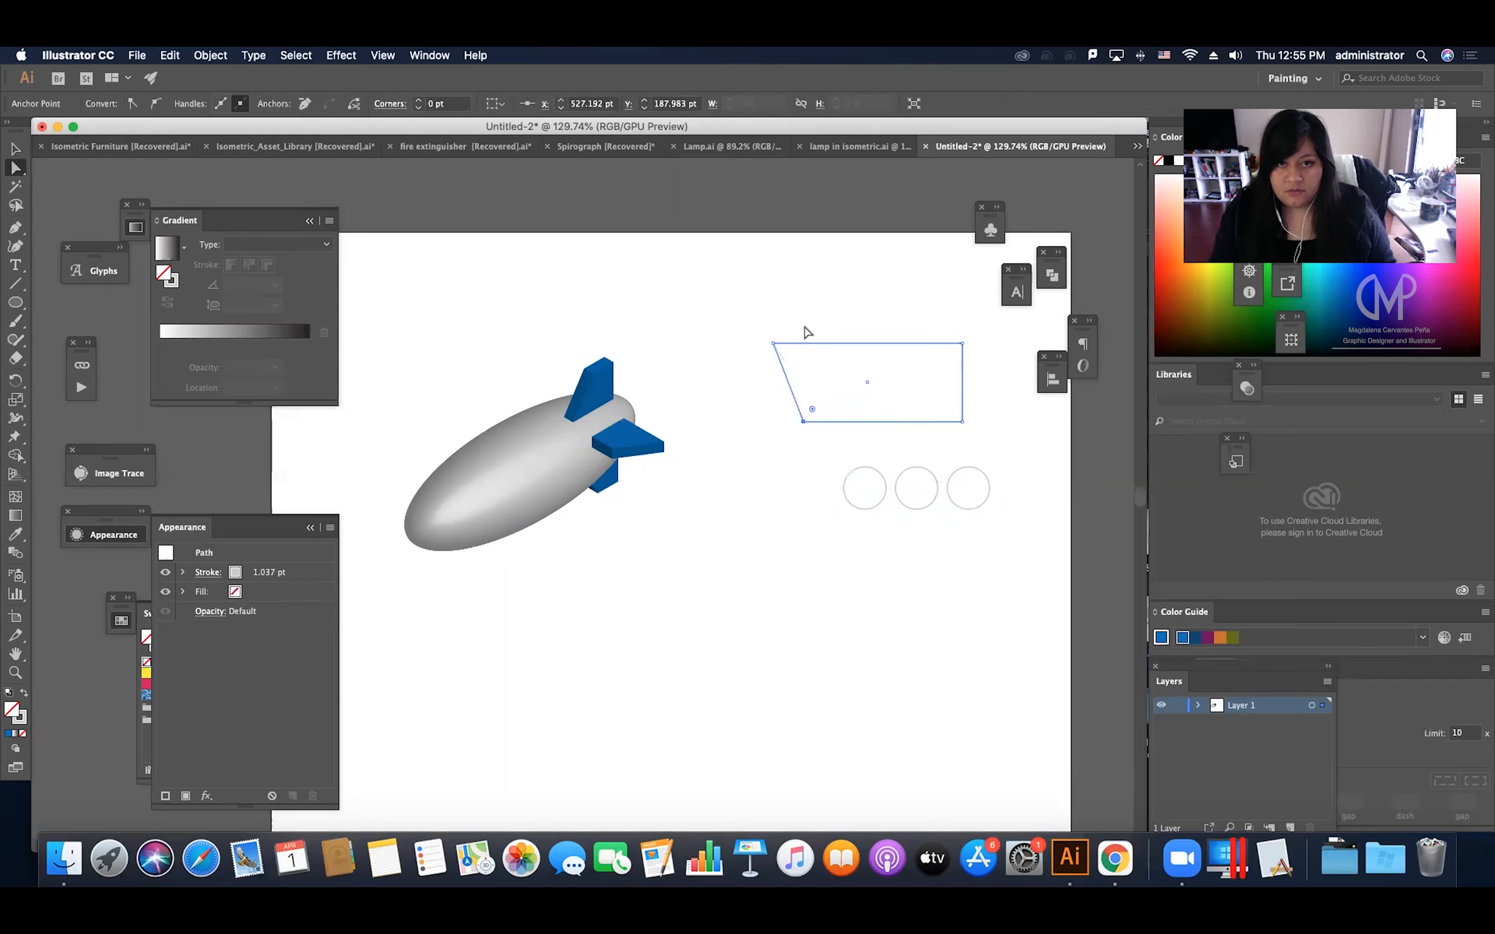
click(805, 329)
drag(963, 422, 955, 421)
click(984, 411)
key(v)
drag(765, 309, 872, 363)
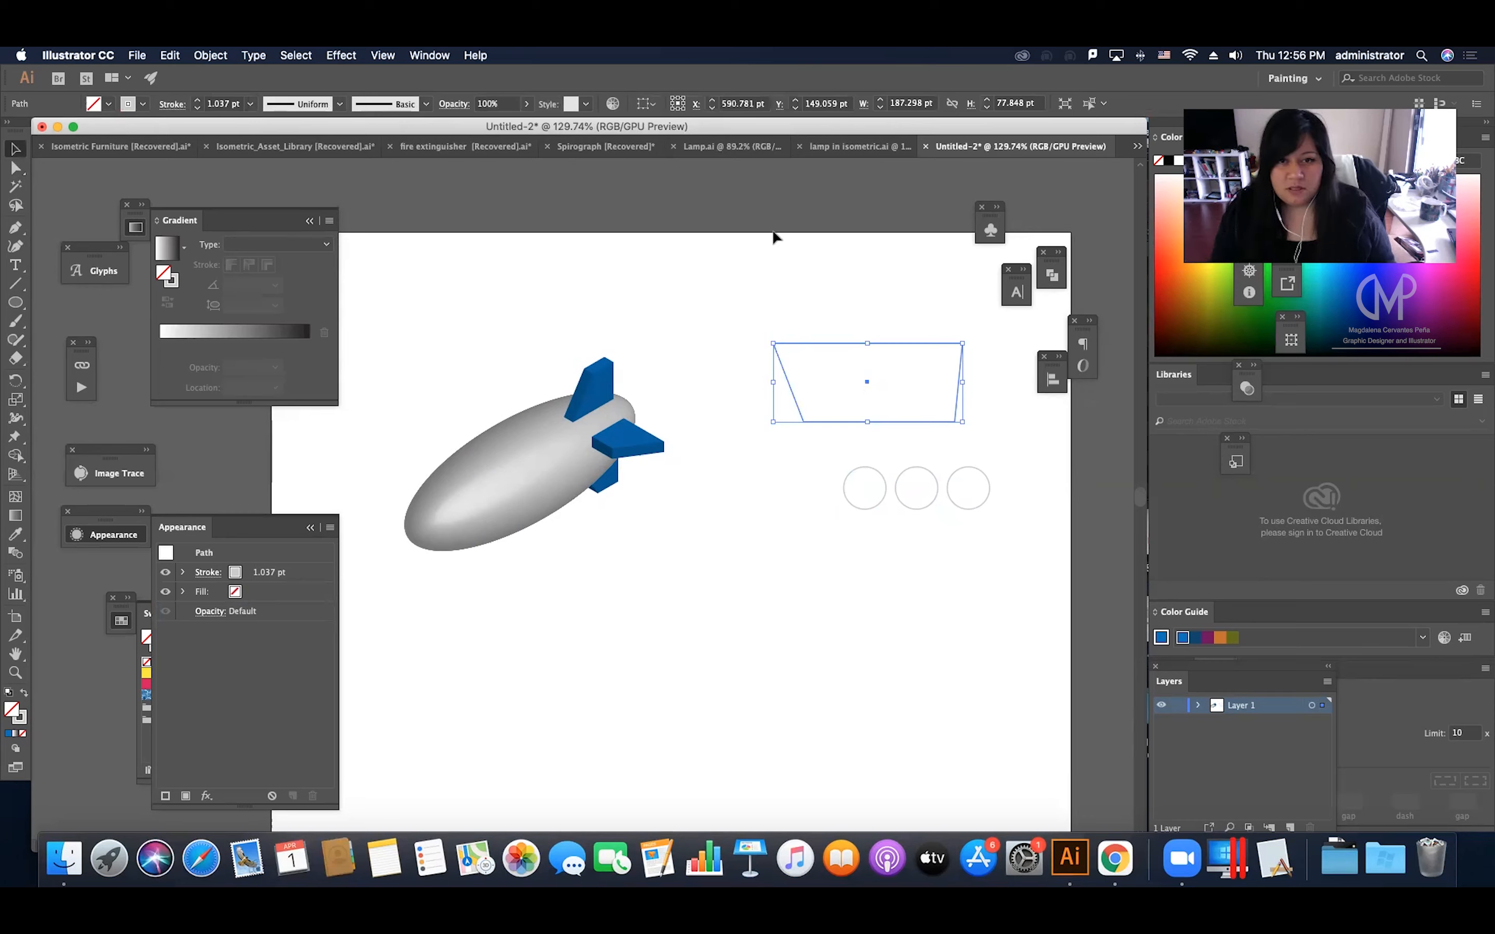
Swap the trapezoid's fill and stroke so it has a light grey fill and no outline.
click(792, 308)
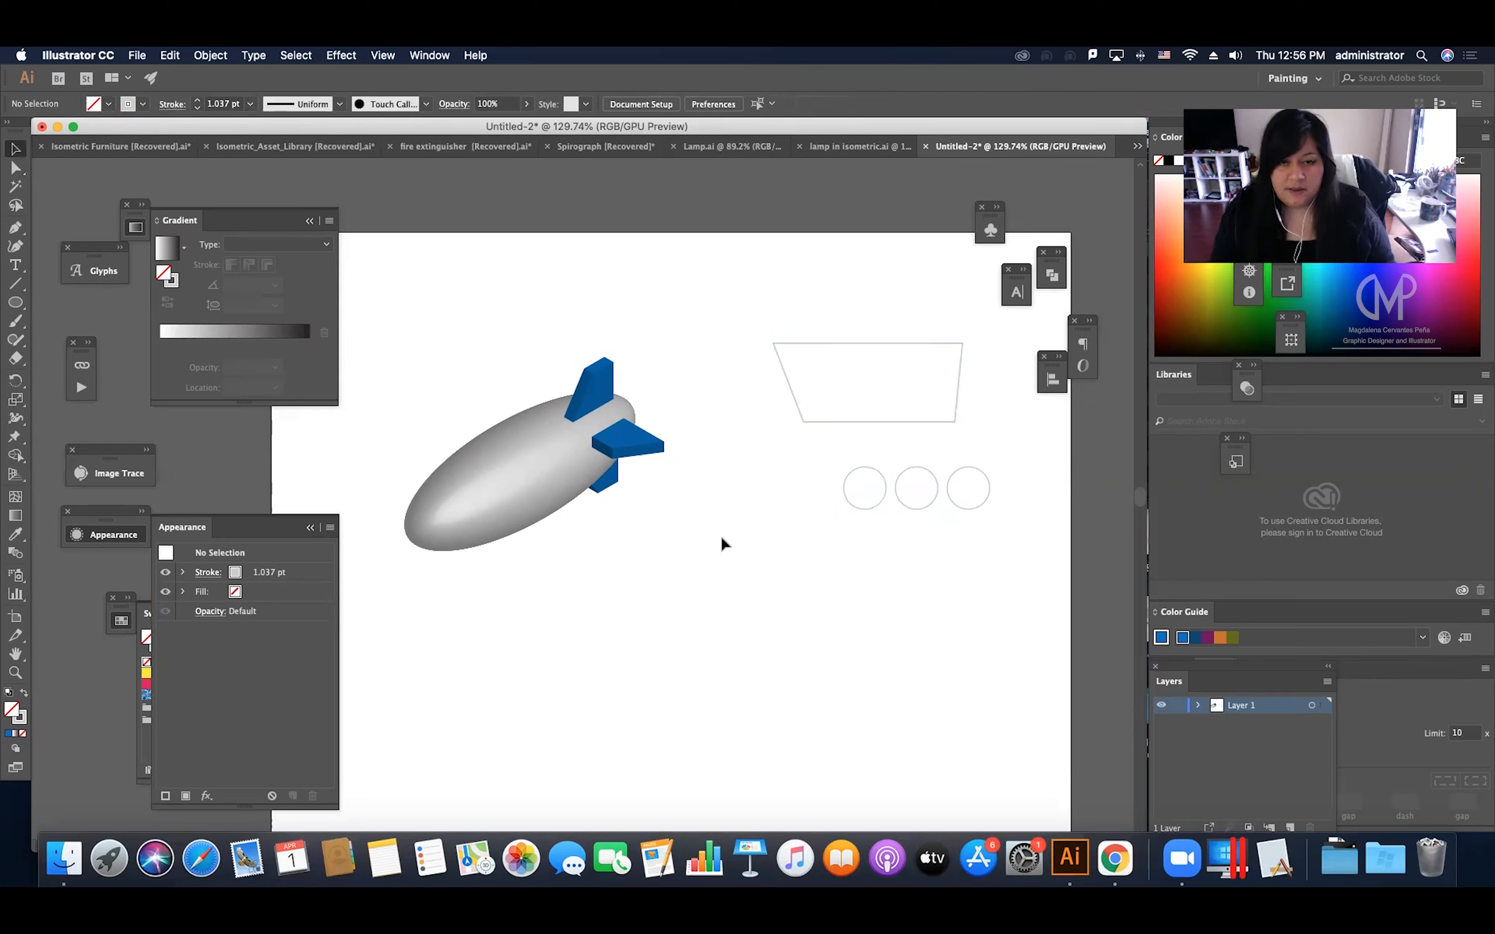
click(791, 394)
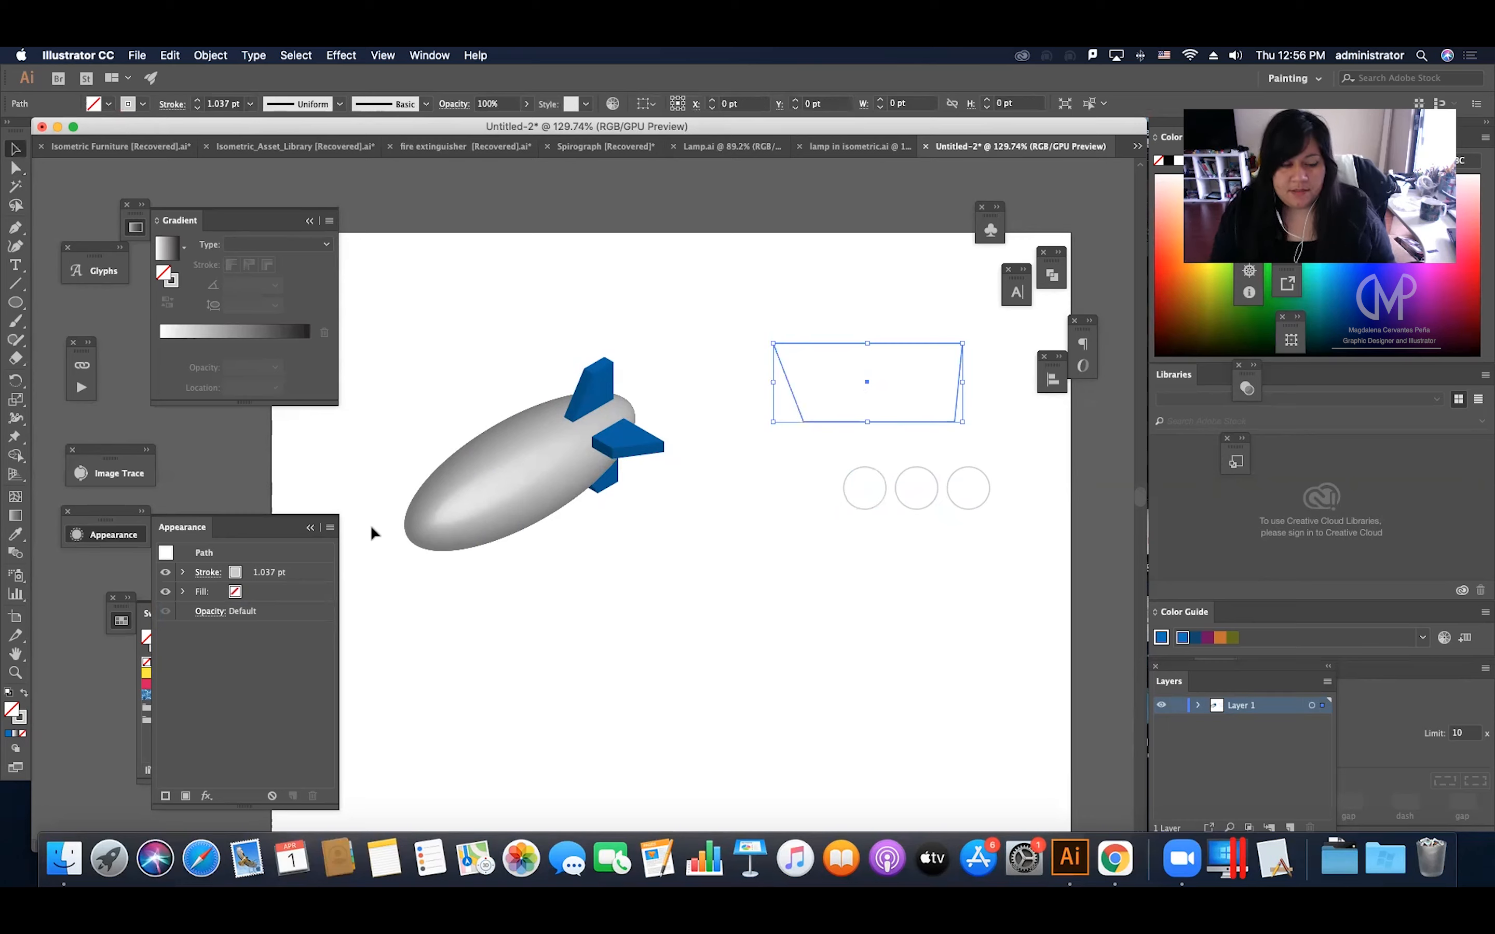
click(25, 695)
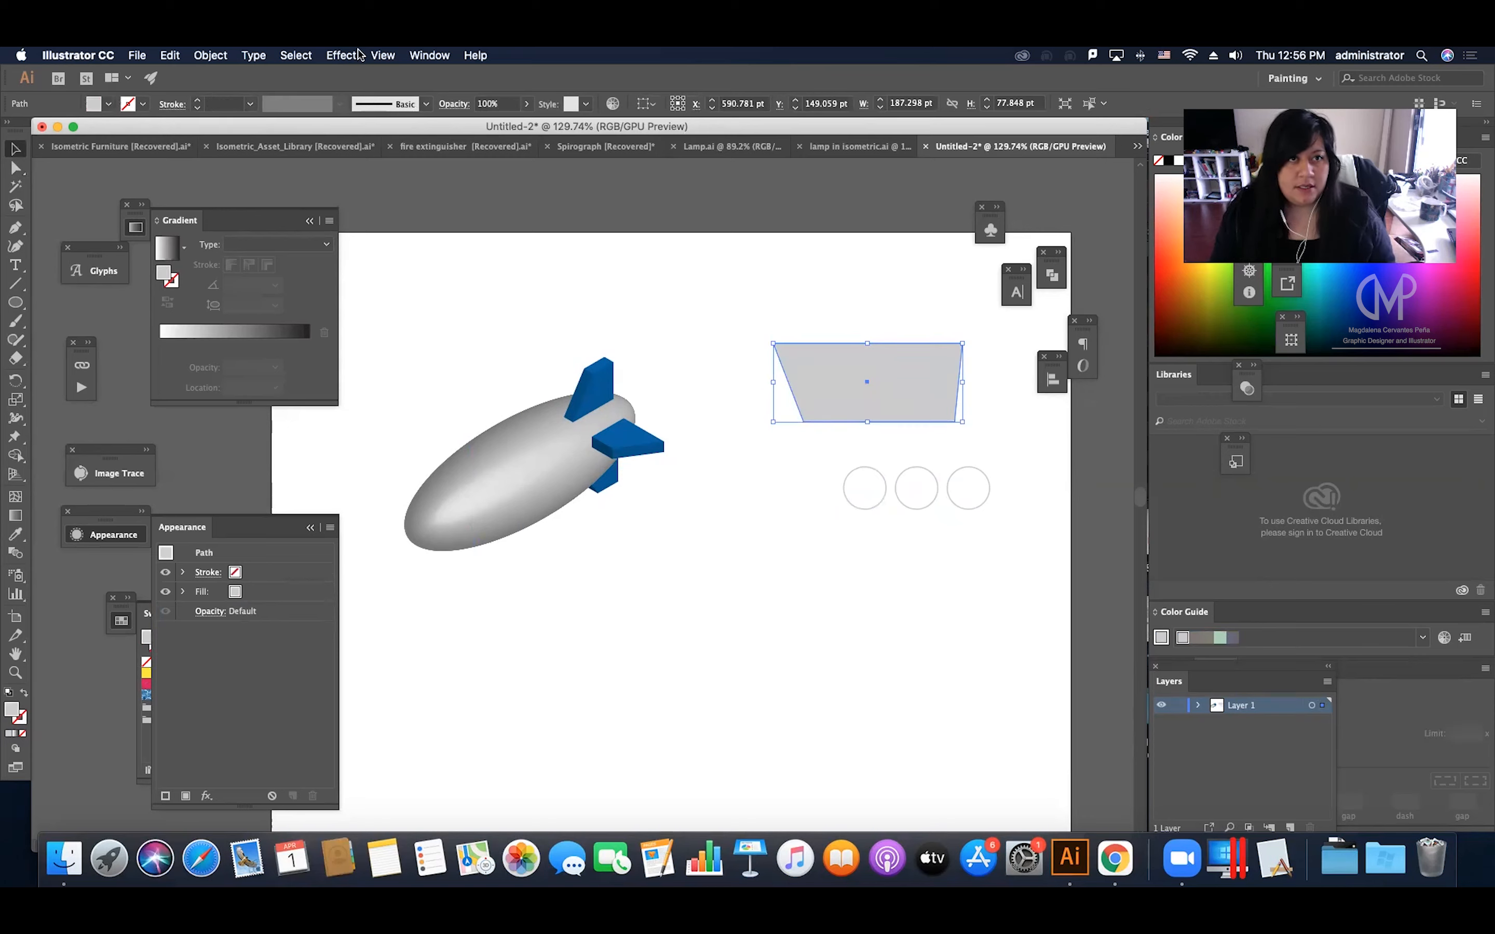
Select all three circles and raise their stroke weight to 8 pt.
click(890, 501)
click(878, 503)
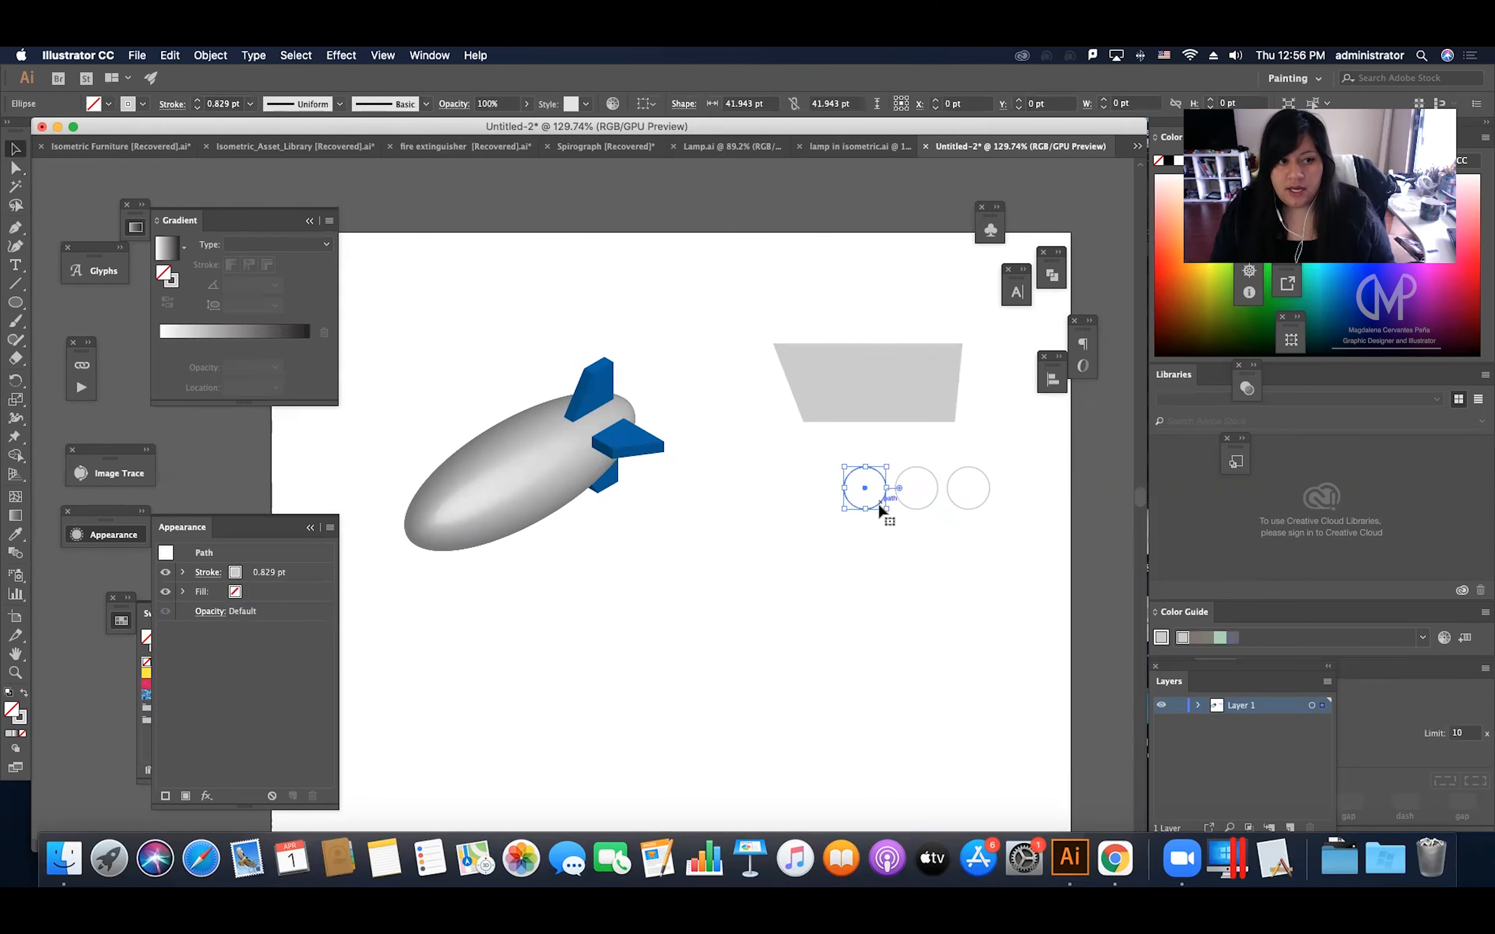
shift+click(927, 507)
shift+click(958, 504)
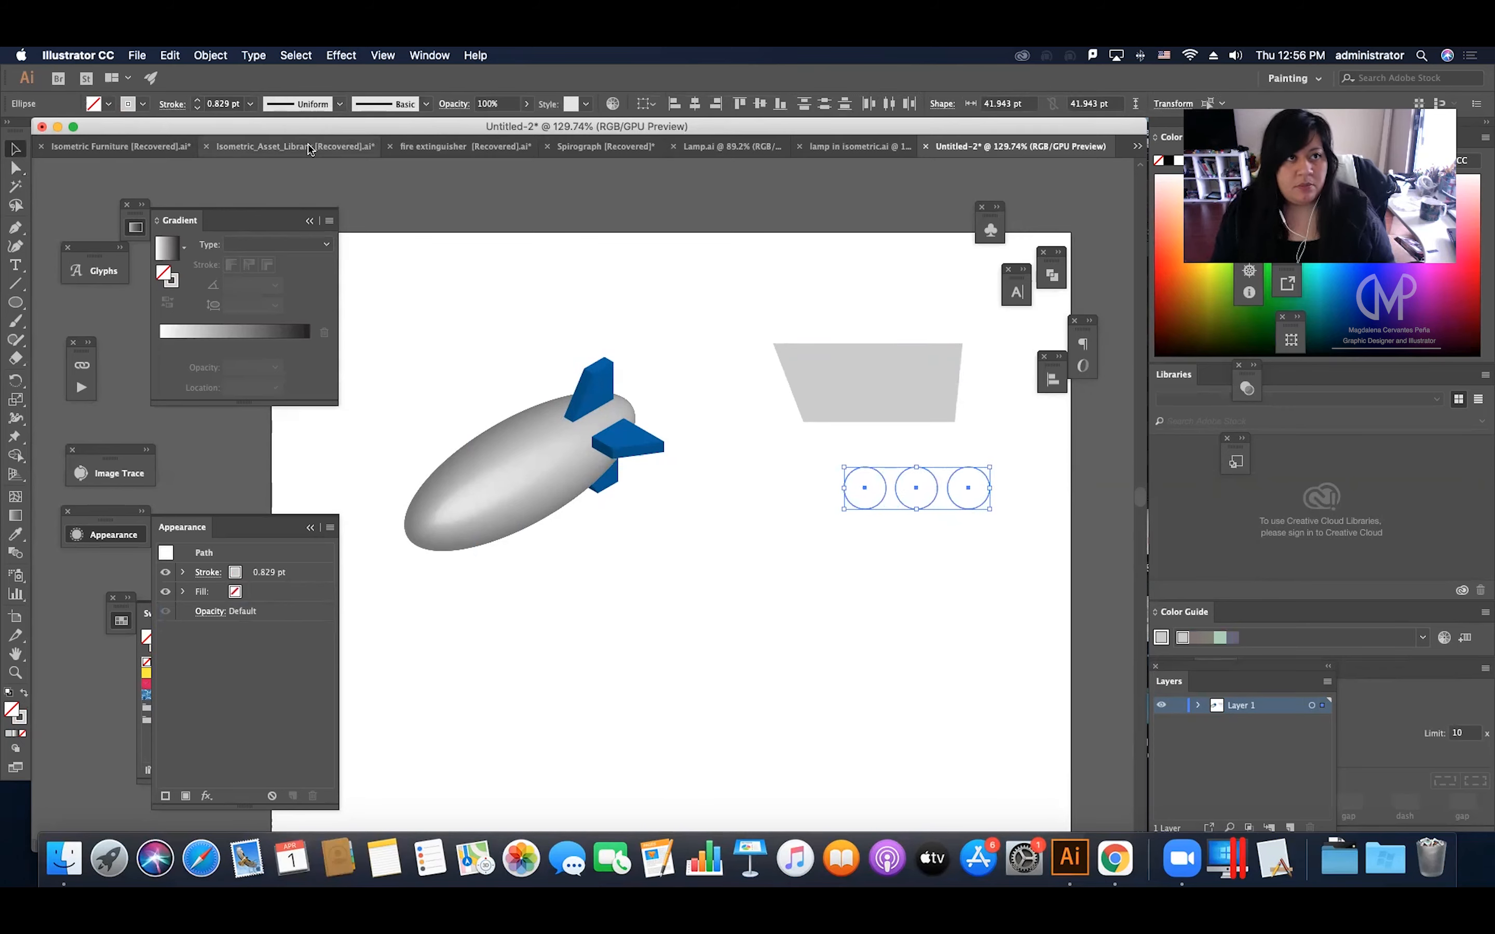
click(195, 100)
click(194, 101)
click(194, 100)
click(195, 100)
click(194, 100)
click(194, 100)
click(194, 100)
click(194, 100)
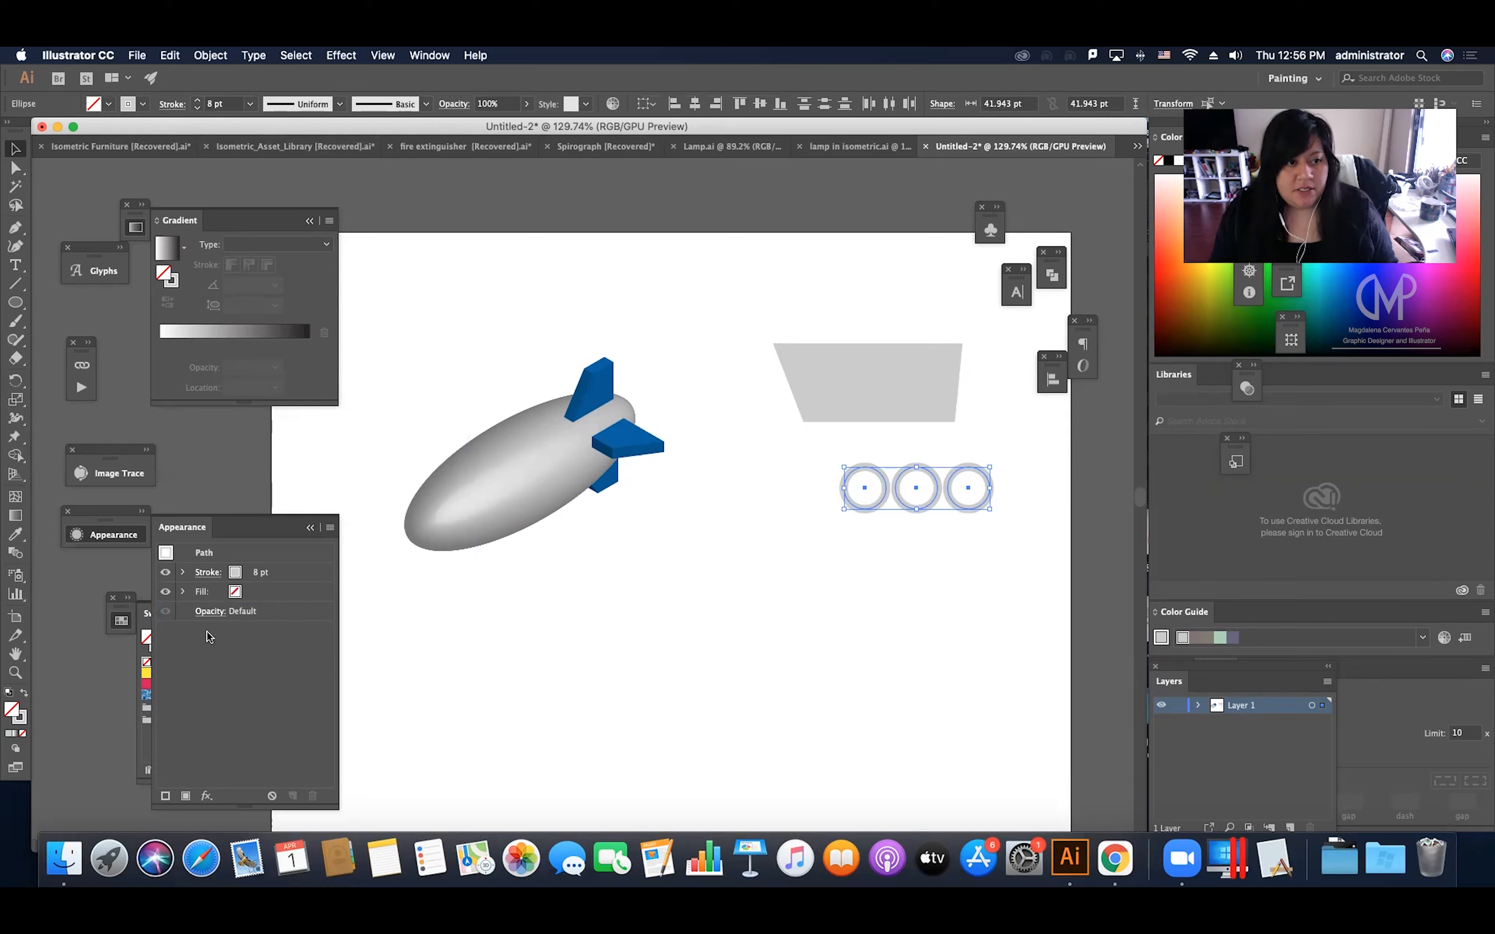
Colour the three circles with a medium grey stroke and a bright blue fill from the swatches.
click(149, 737)
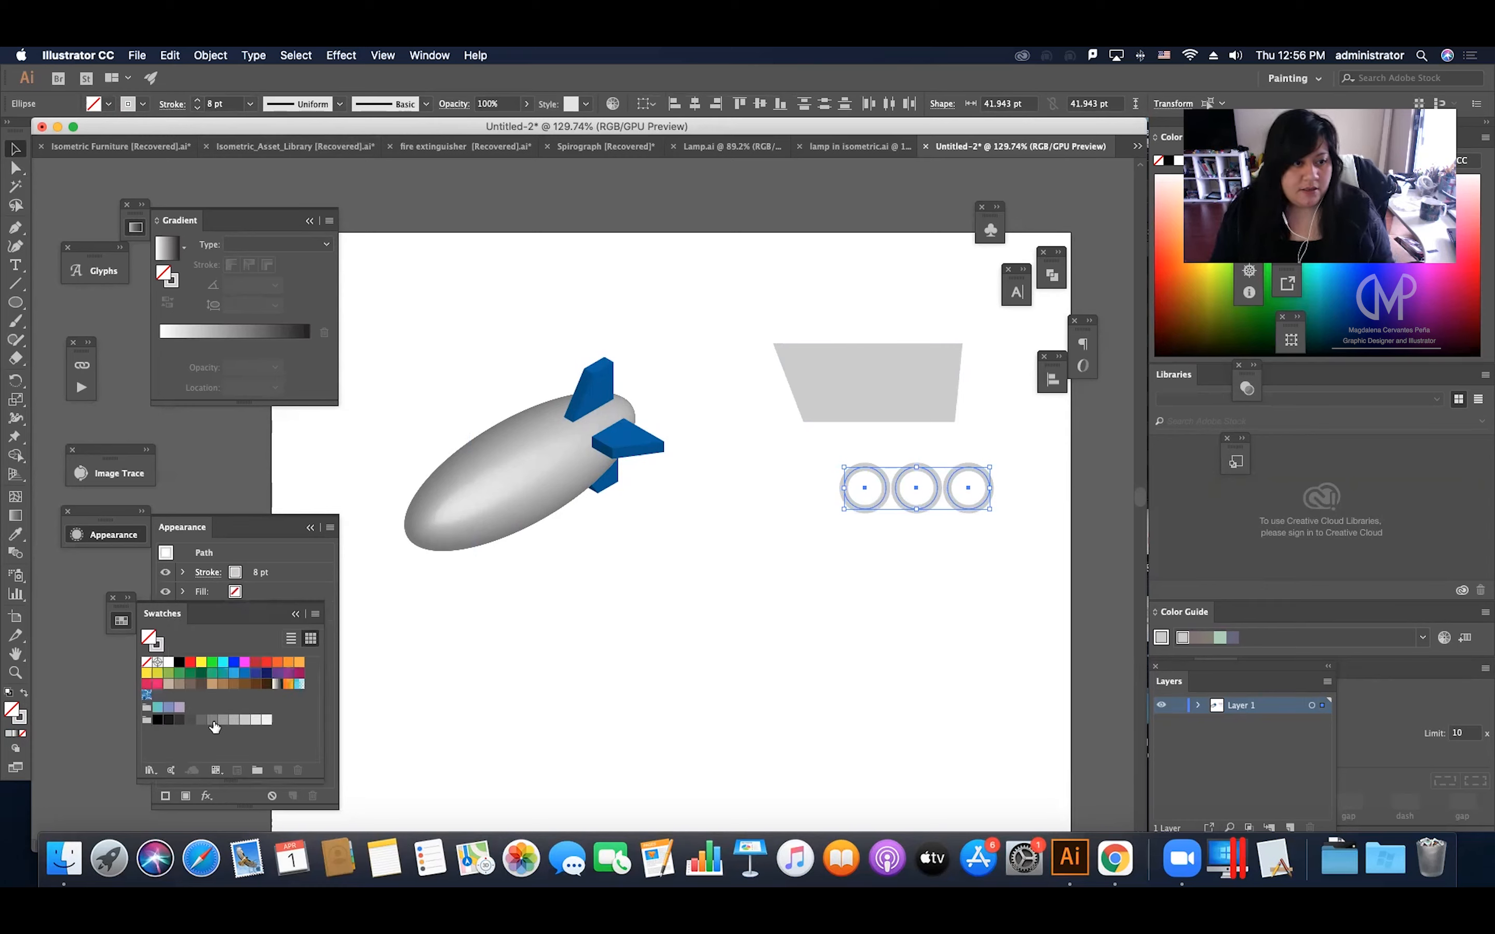
click(245, 720)
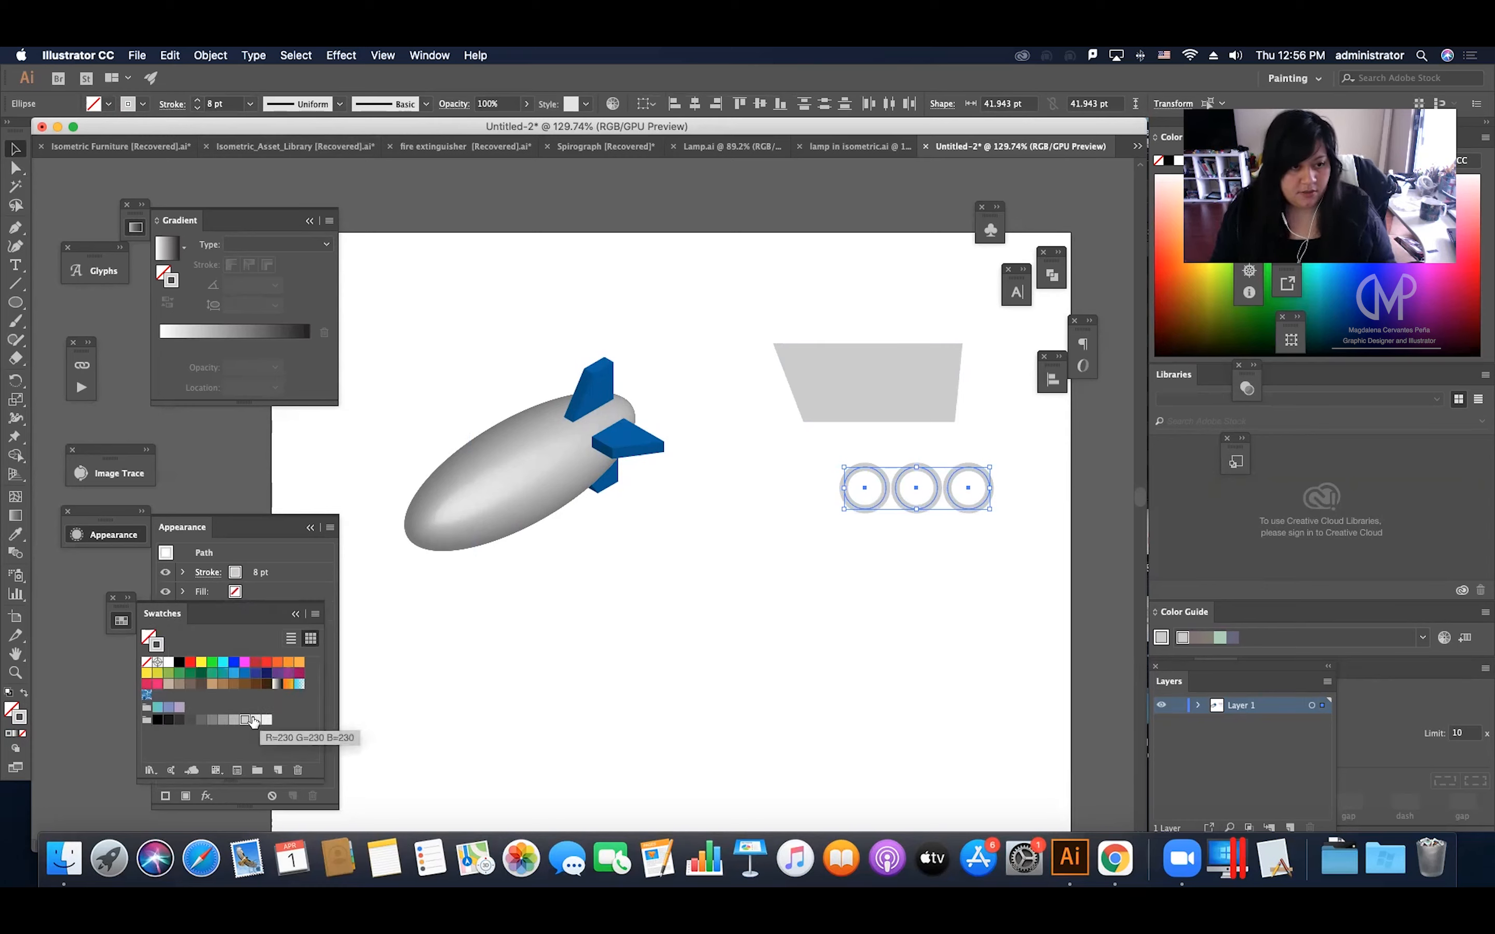
click(223, 720)
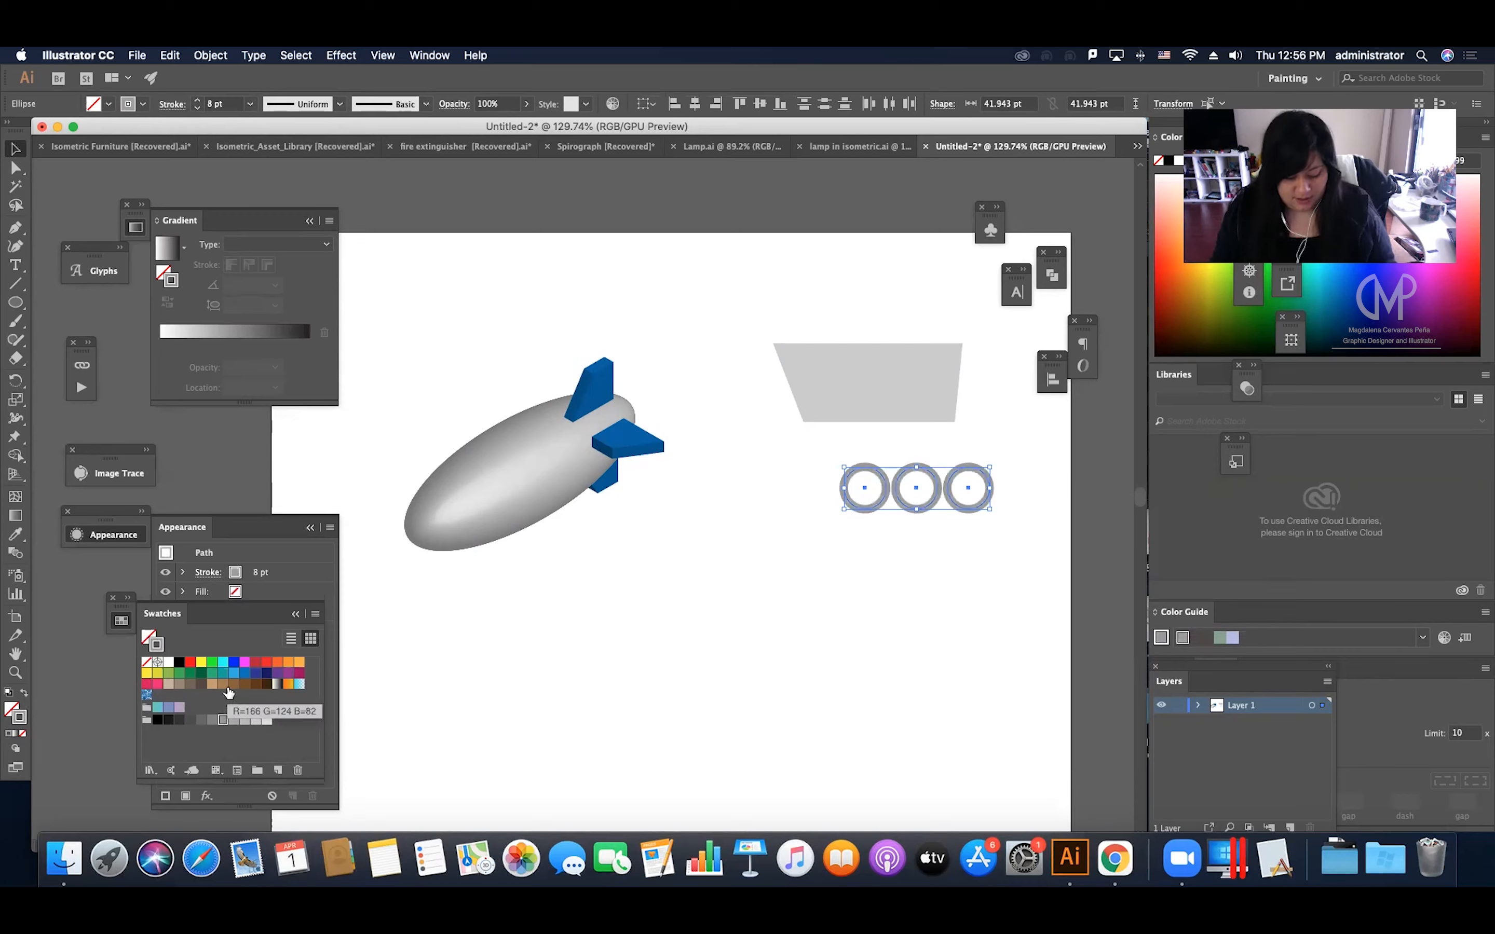
click(235, 673)
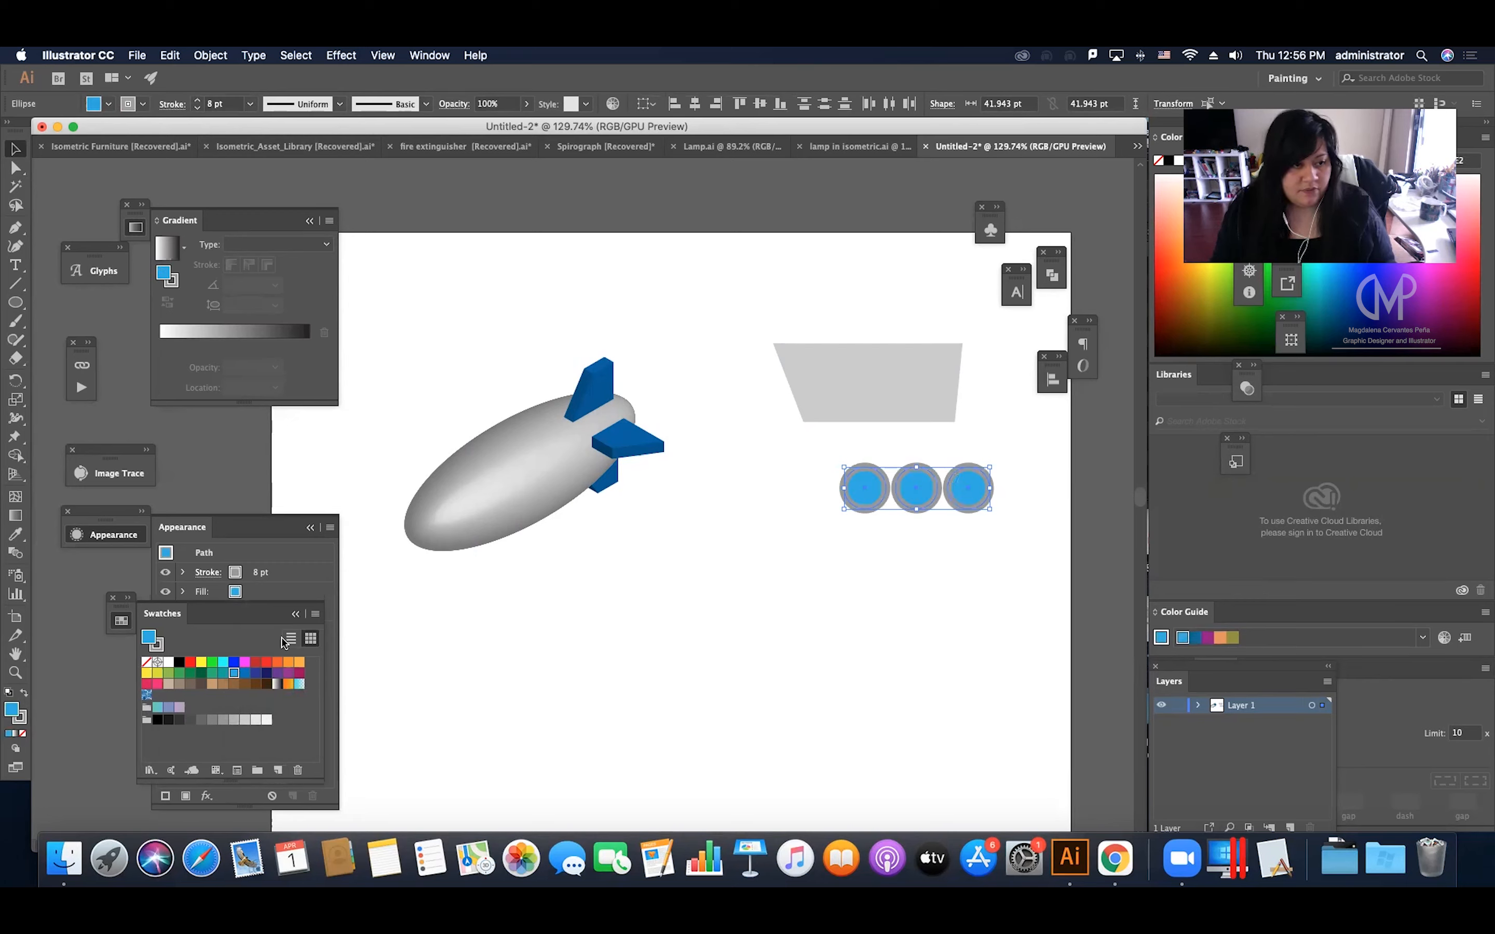
click(544, 695)
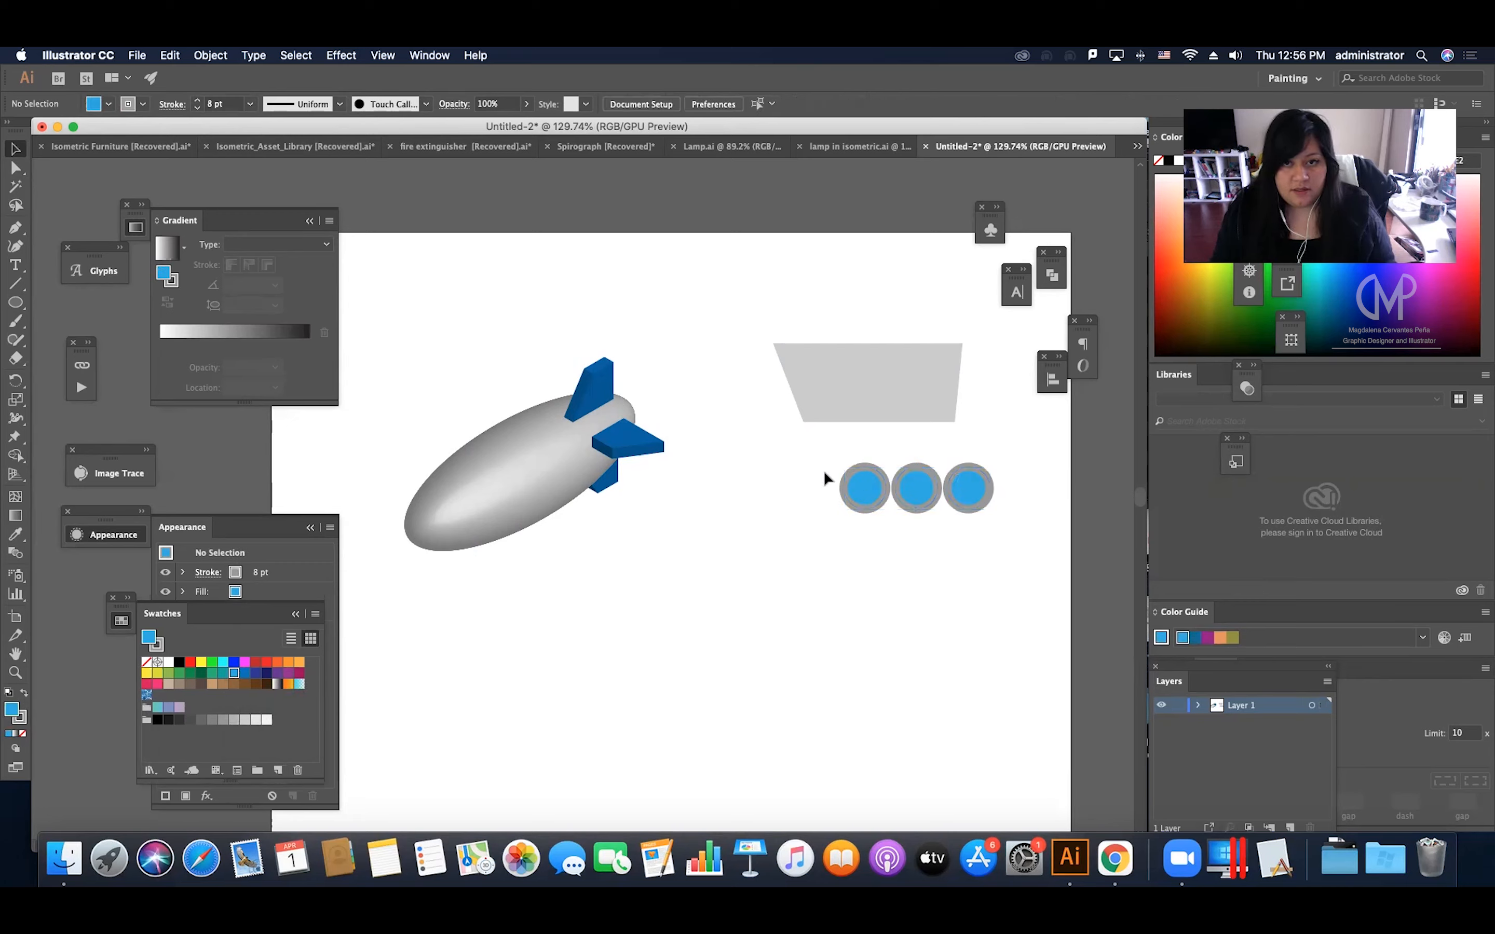
Spread the three circles into a wider row beneath the trapezoid and distribute them evenly in the horizontal direction.
mouse_move(850, 491)
mouse_down()
mouse_move(837, 493)
mouse_move(898, 488)
mouse_move(829, 474)
mouse_up()
scroll(815, 432, up, 1)
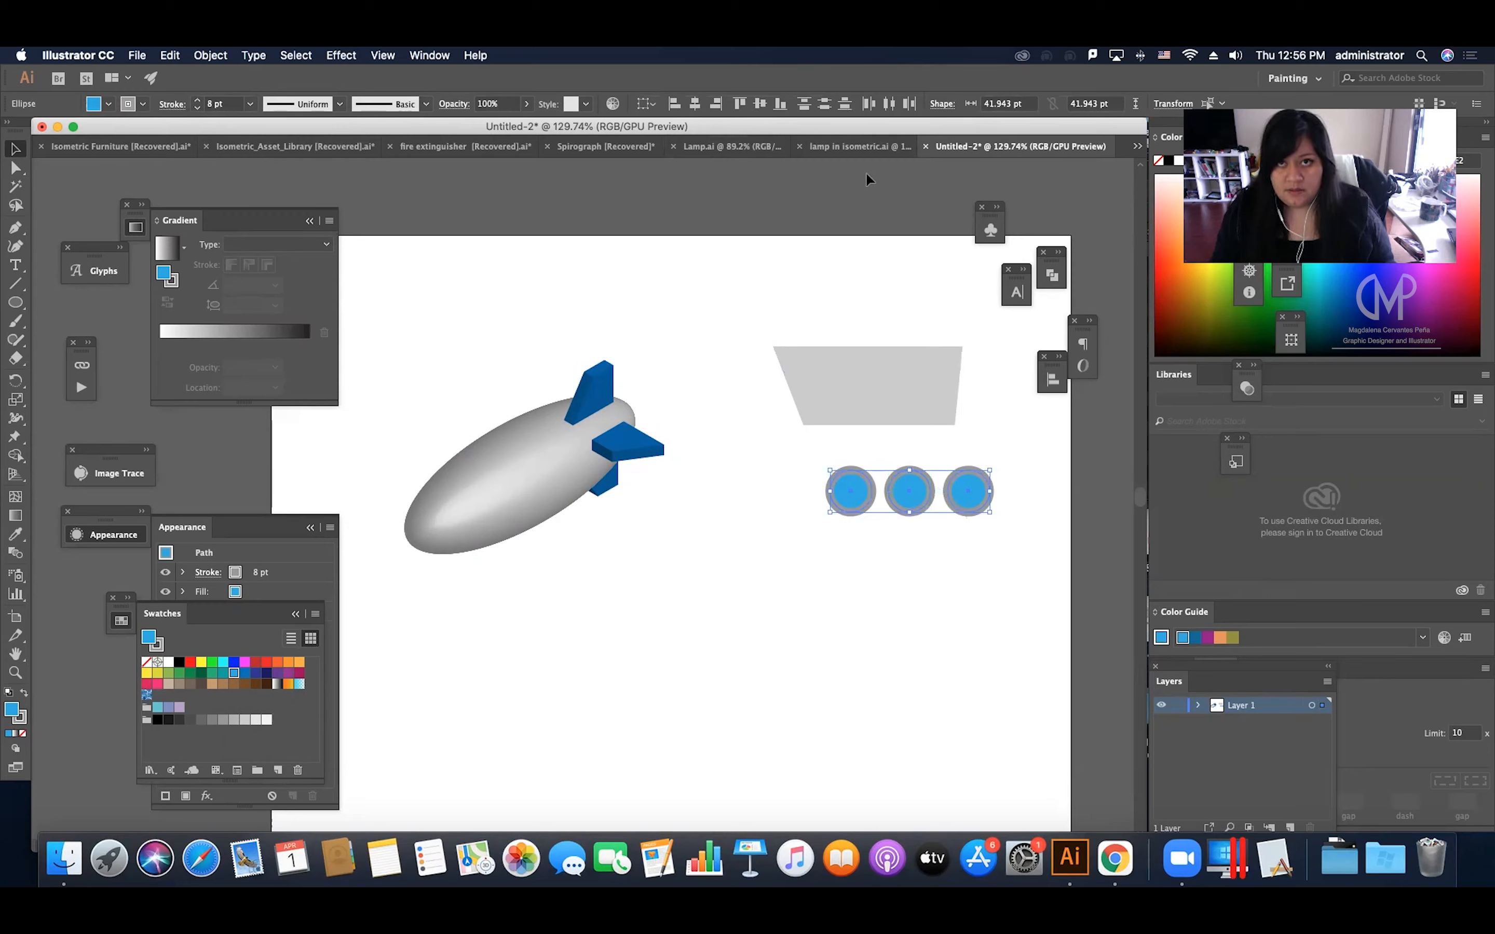
drag(844, 490, 779, 494)
drag(897, 502, 872, 502)
drag(757, 465, 956, 528)
click(889, 105)
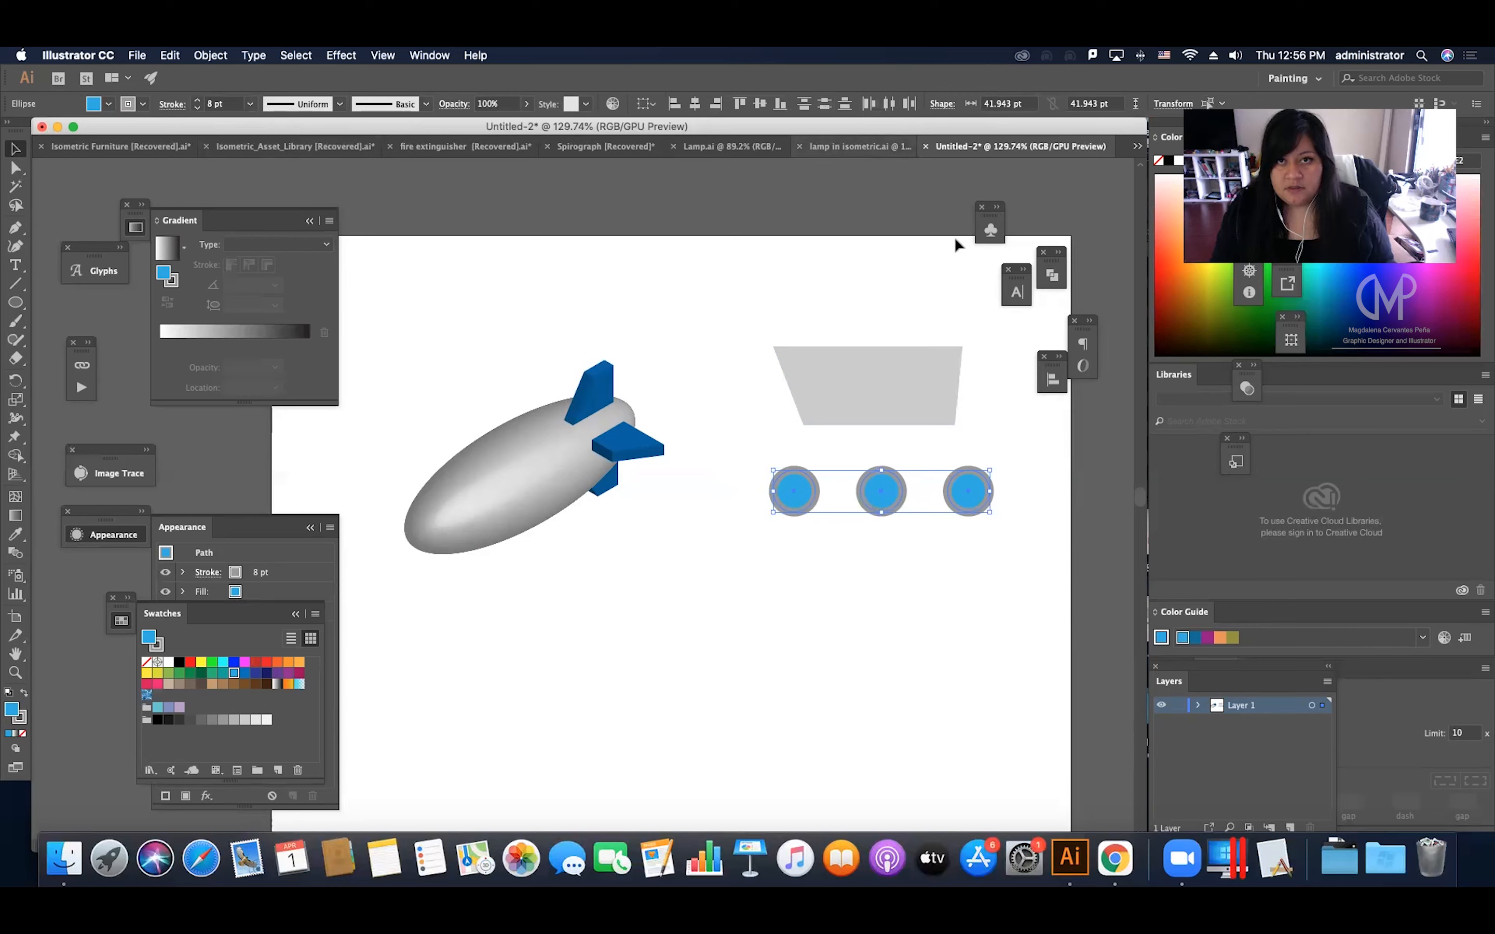
Change the fill of all three circles to a lighter sky blue.
click(833, 529)
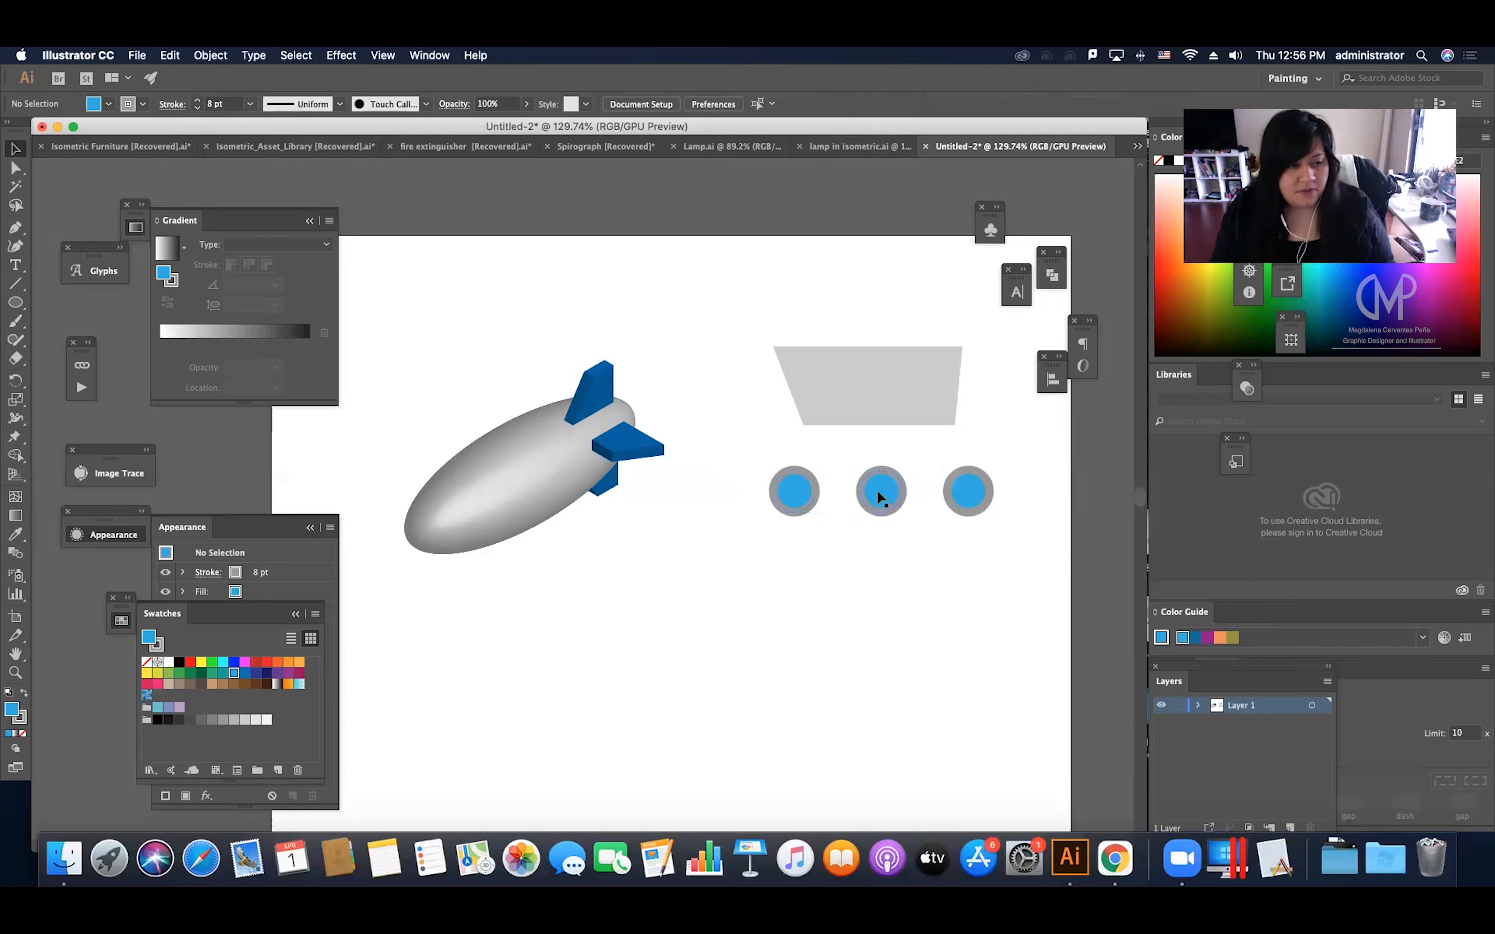
click(817, 488)
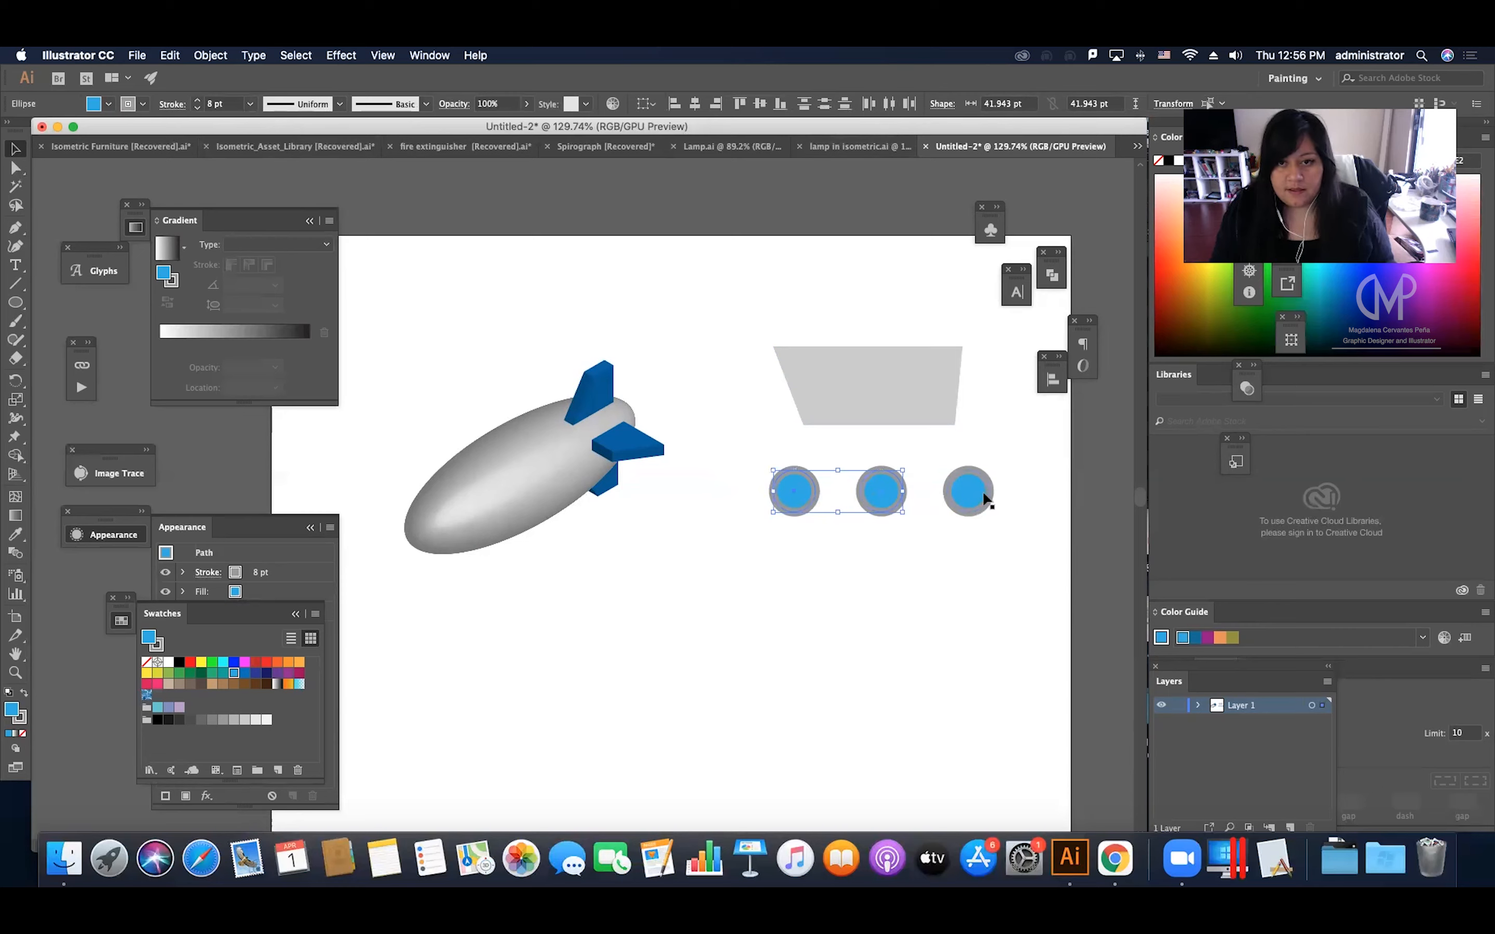
click(667, 525)
click(815, 485)
shift+click(877, 488)
shift+click(967, 486)
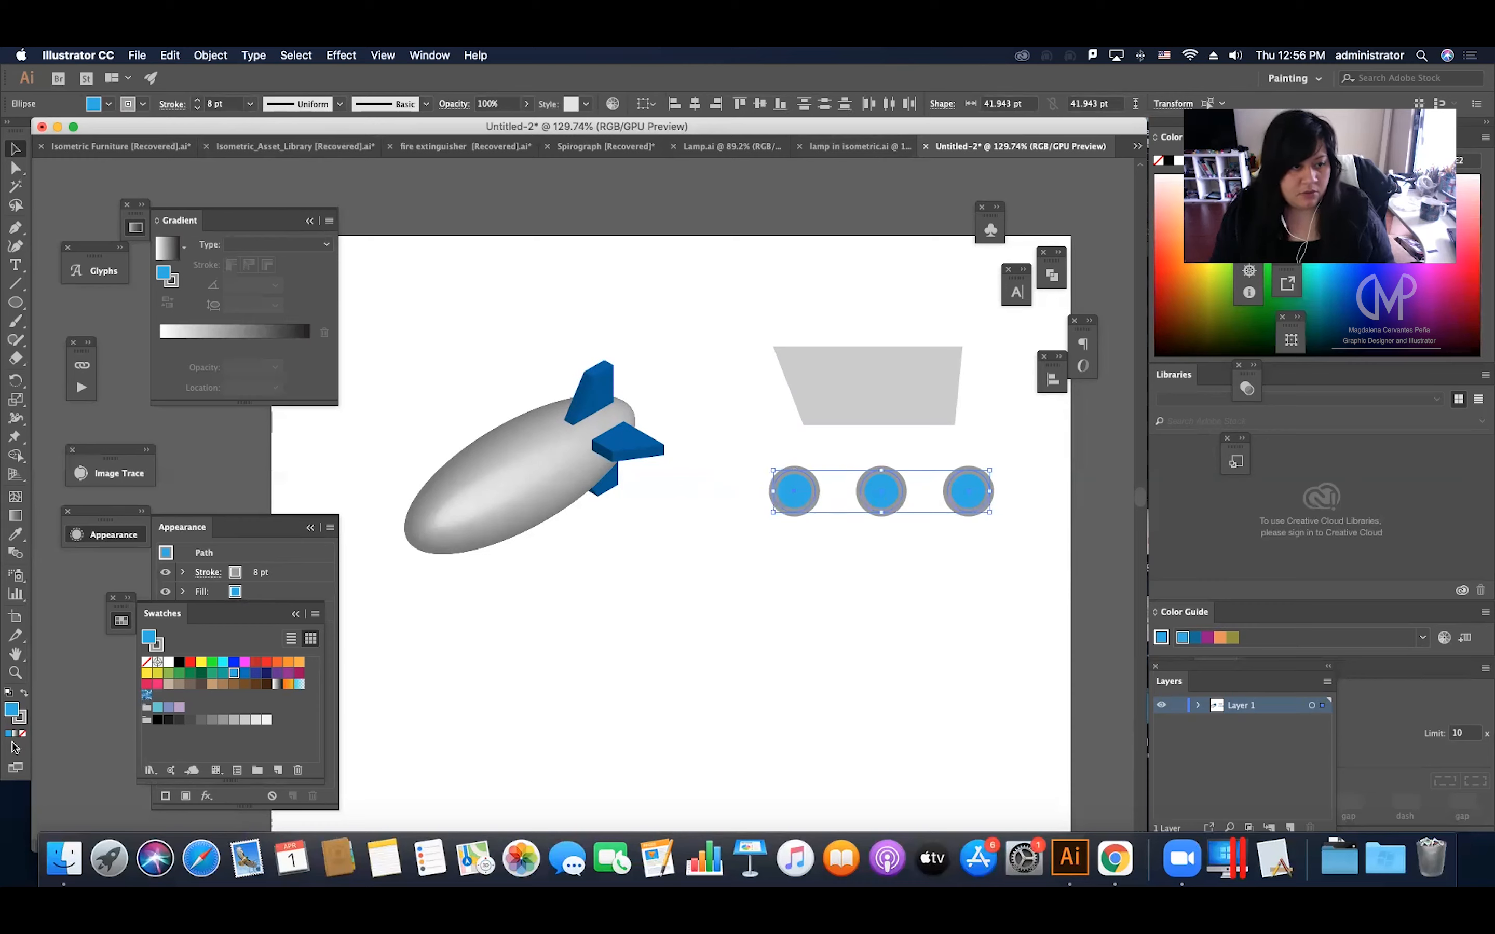
double_click(11, 708)
drag(230, 343, 201, 338)
click(493, 341)
click(794, 441)
Move the outer circles slightly inward and distribute the three horizontally with equal spacing again.
drag(750, 474, 976, 529)
drag(820, 494, 831, 495)
drag(968, 493, 809, 494)
click(889, 103)
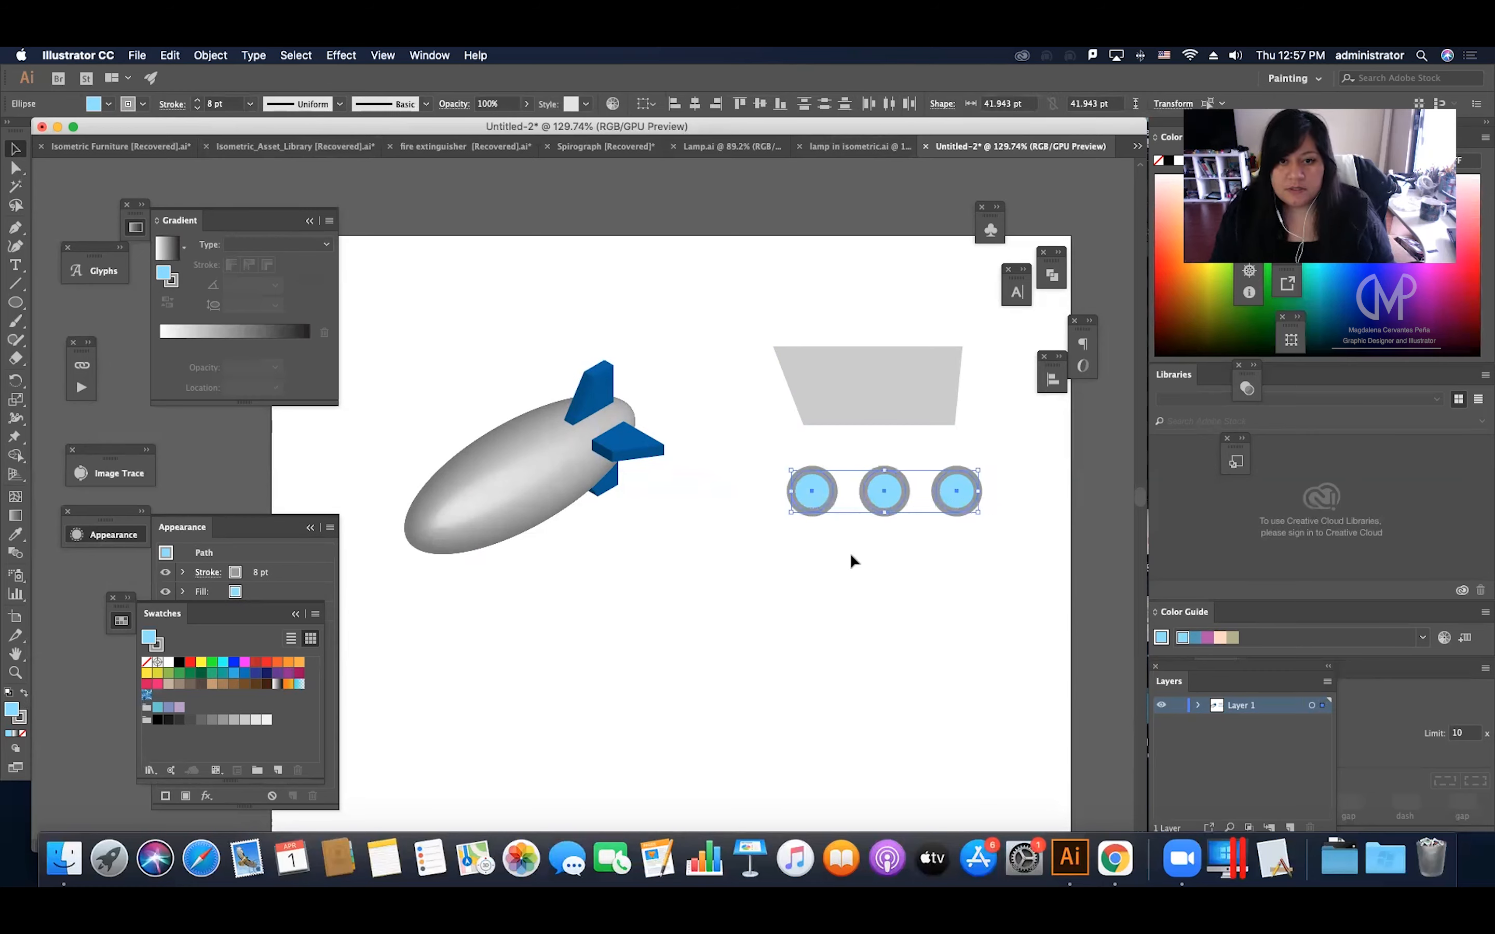
click(768, 523)
Scale the grey trapezoid up to about 214 by 89 pt.
click(797, 415)
drag(774, 347, 760, 322)
click(763, 302)
scroll(763, 303, up, 1)
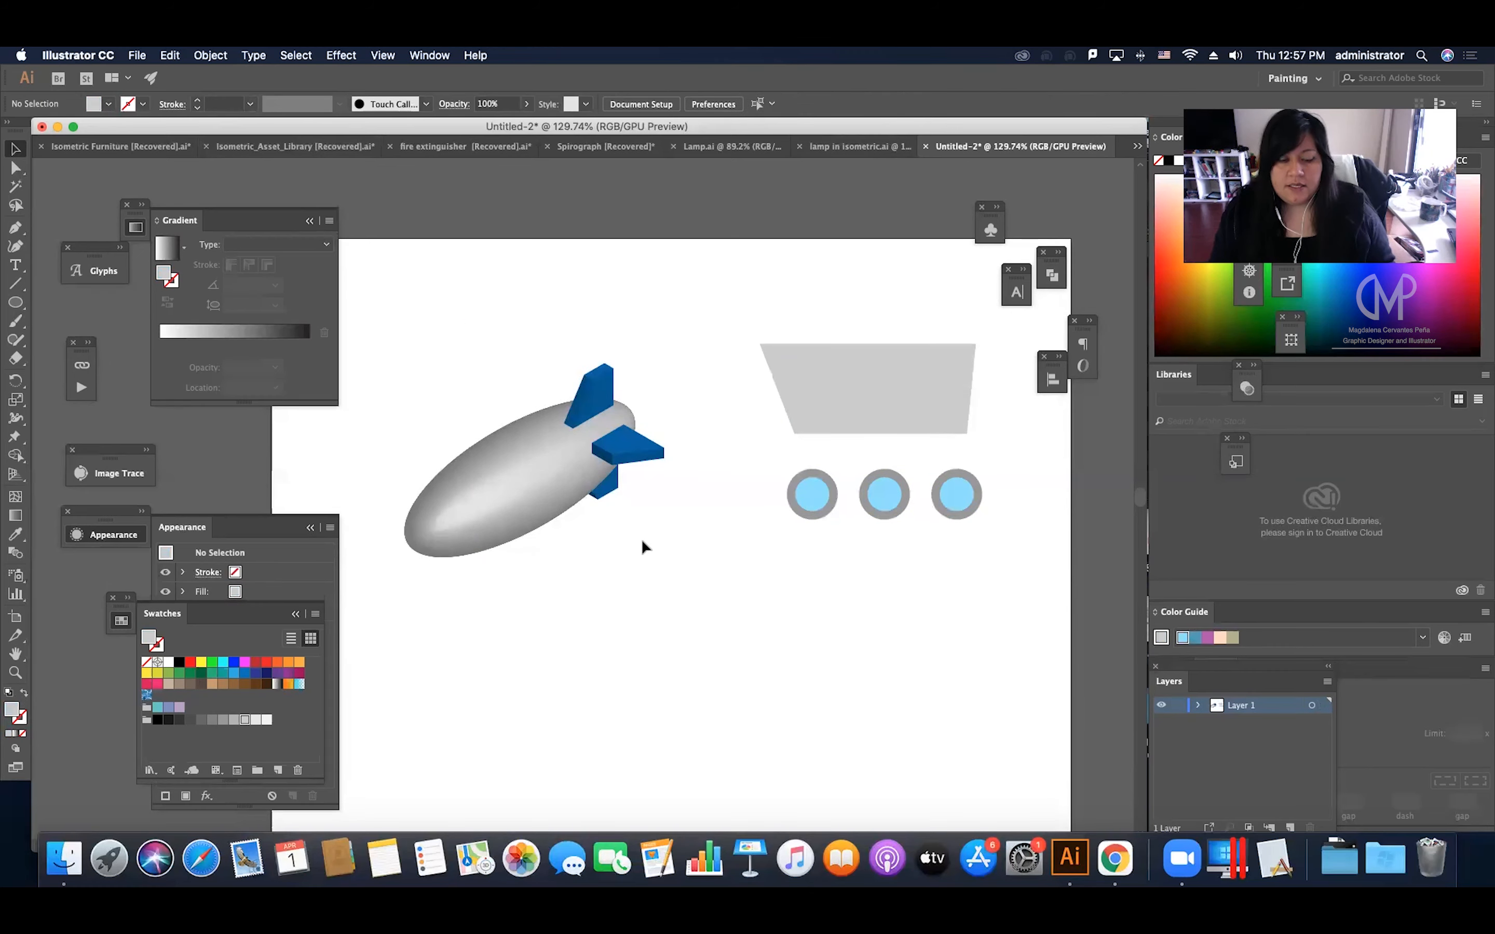
Group the three window circles into a single object.
scroll(903, 448, down, 2)
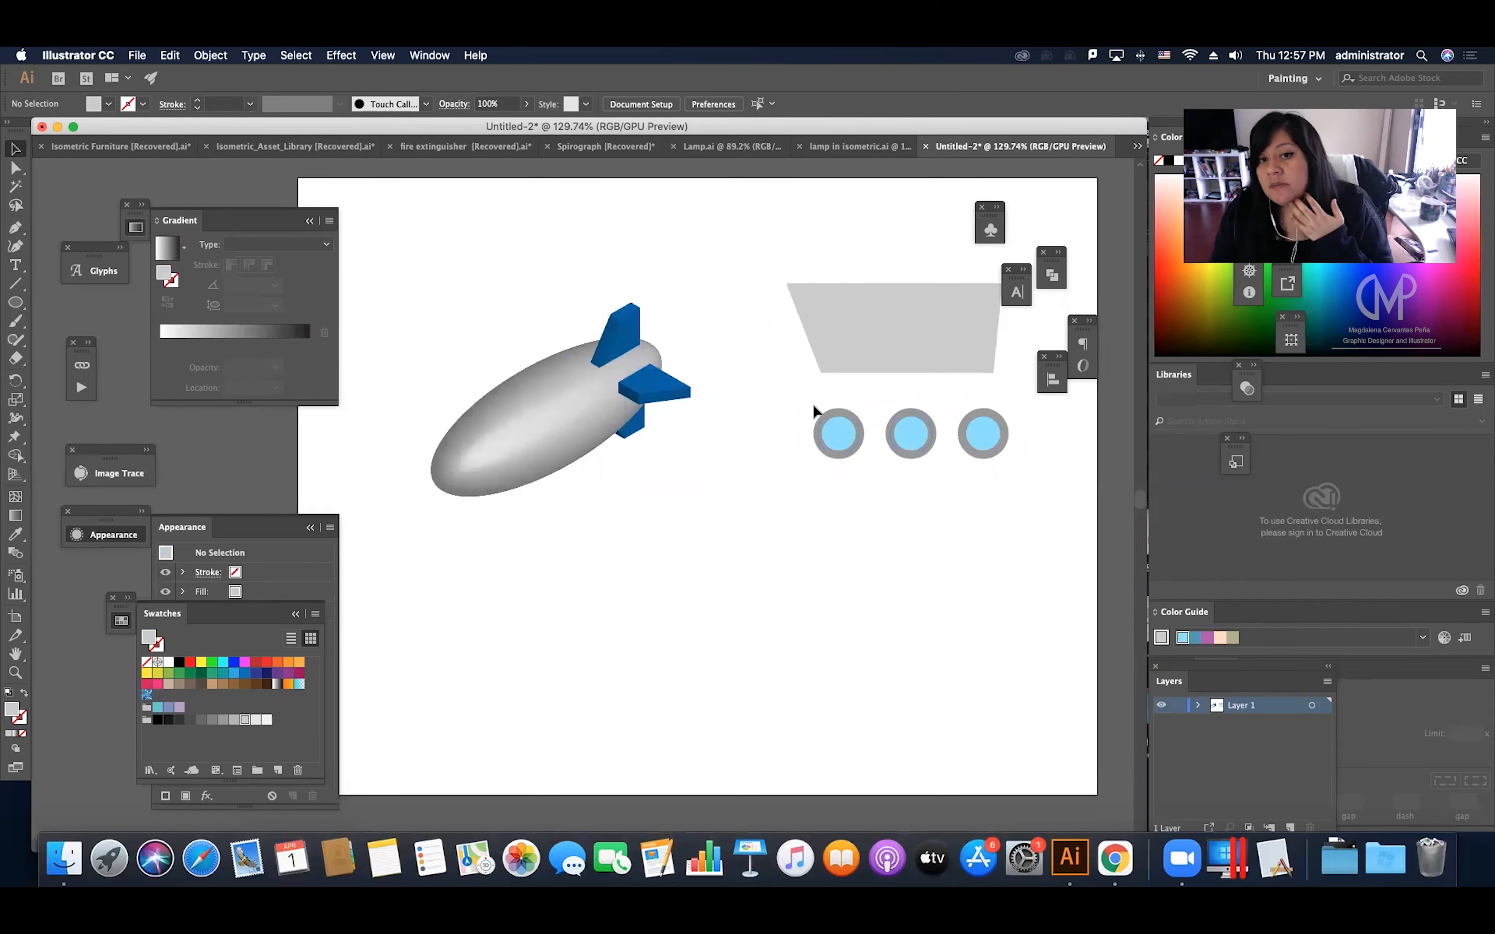
drag(799, 407, 953, 482)
key(super+g)
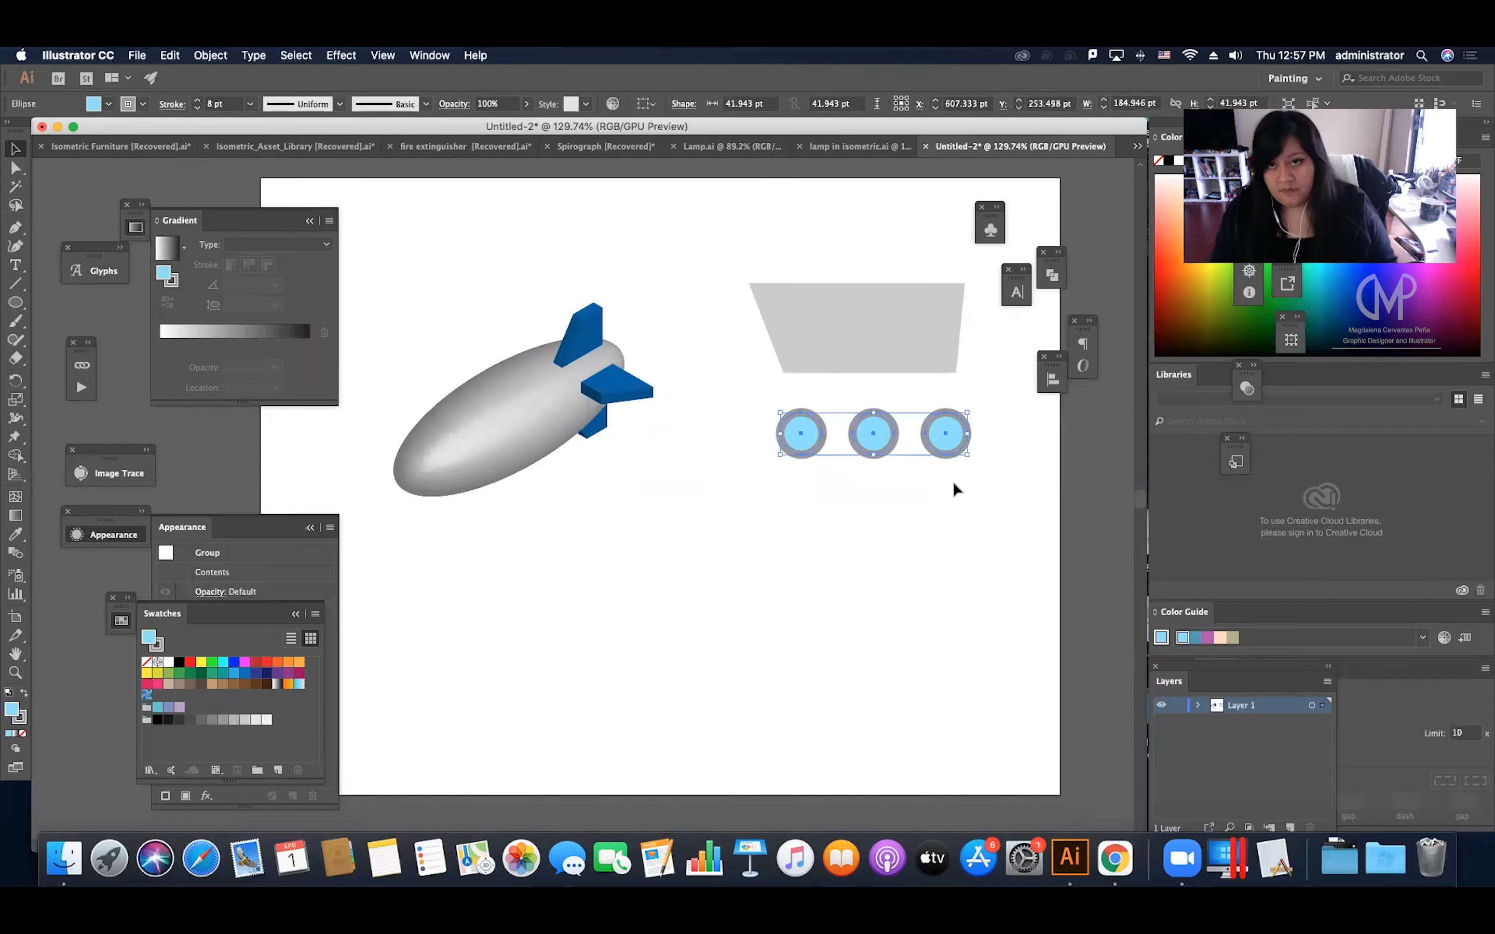
click(889, 467)
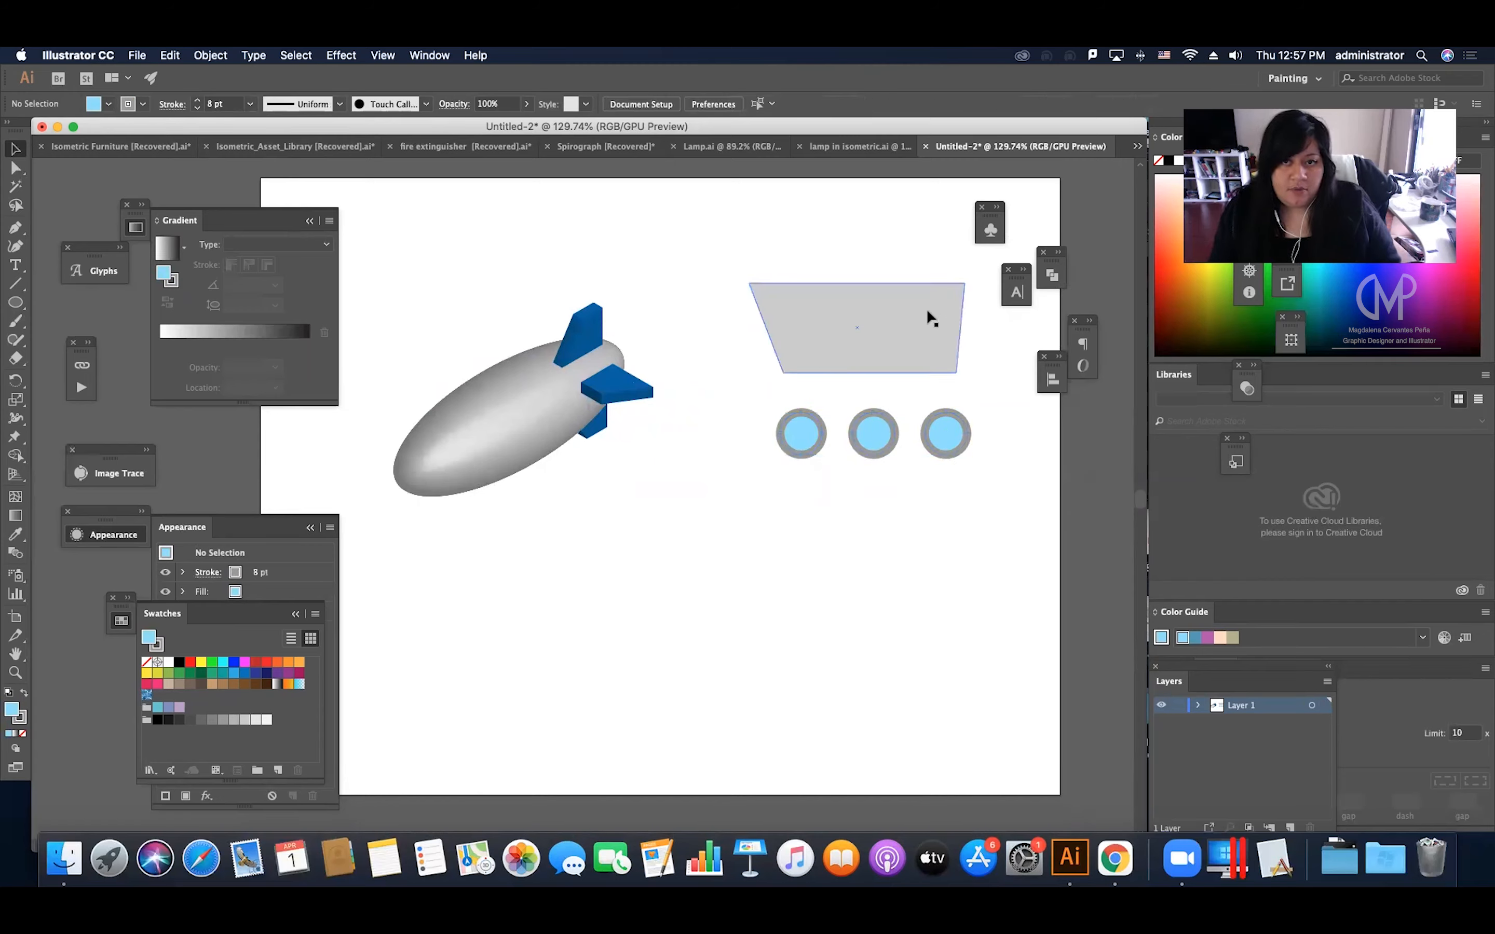
Save the grouped circles as a dynamic symbol named "windows" with the Movie Clip export type.
click(990, 231)
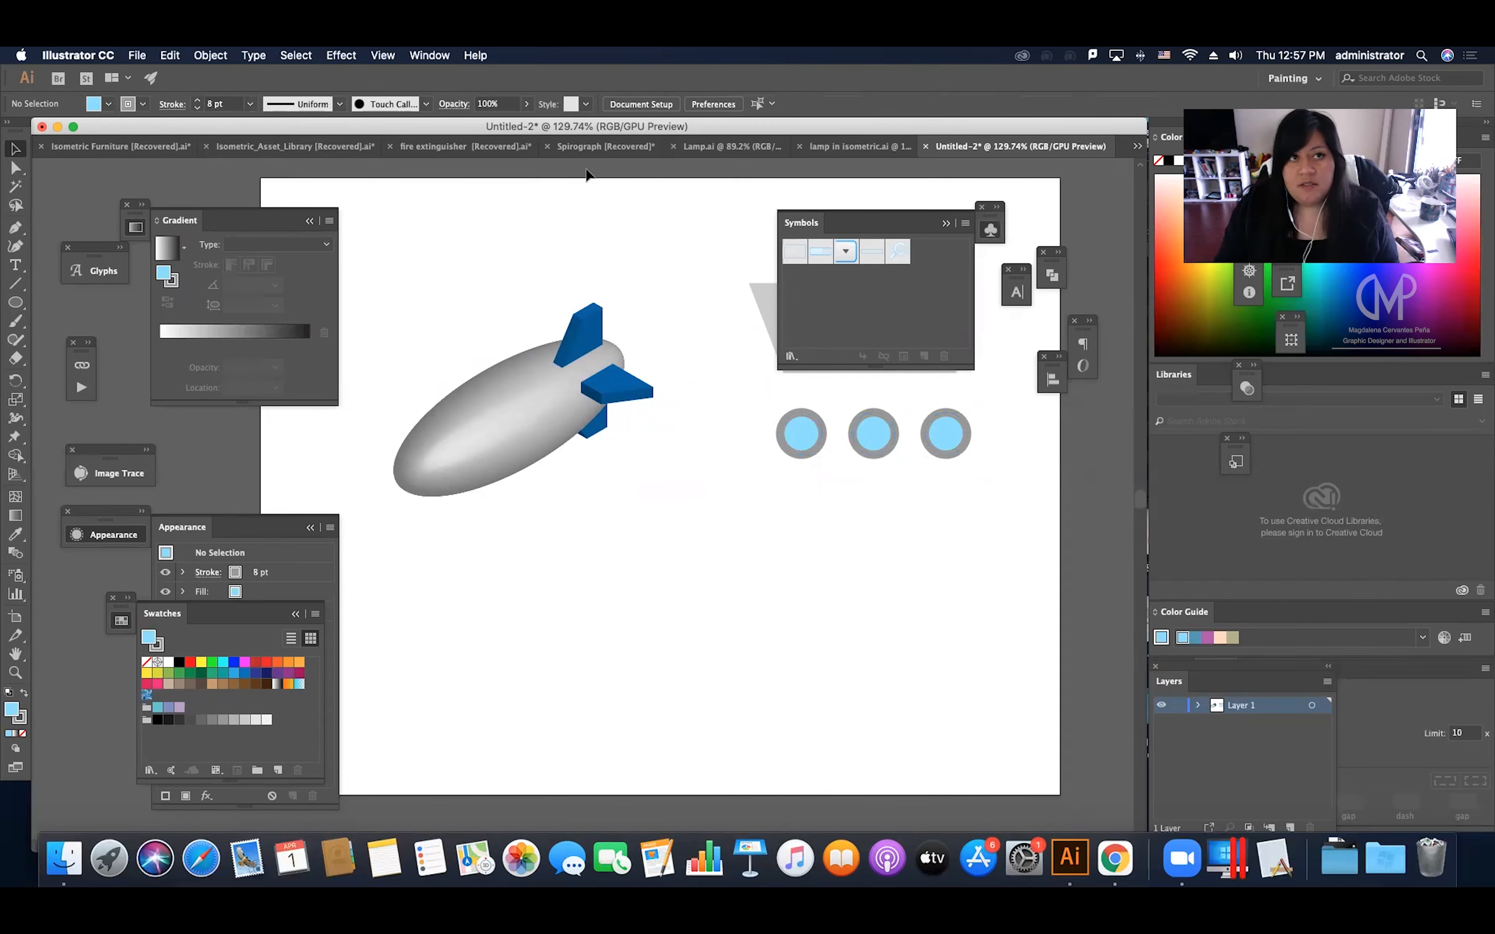
click(426, 55)
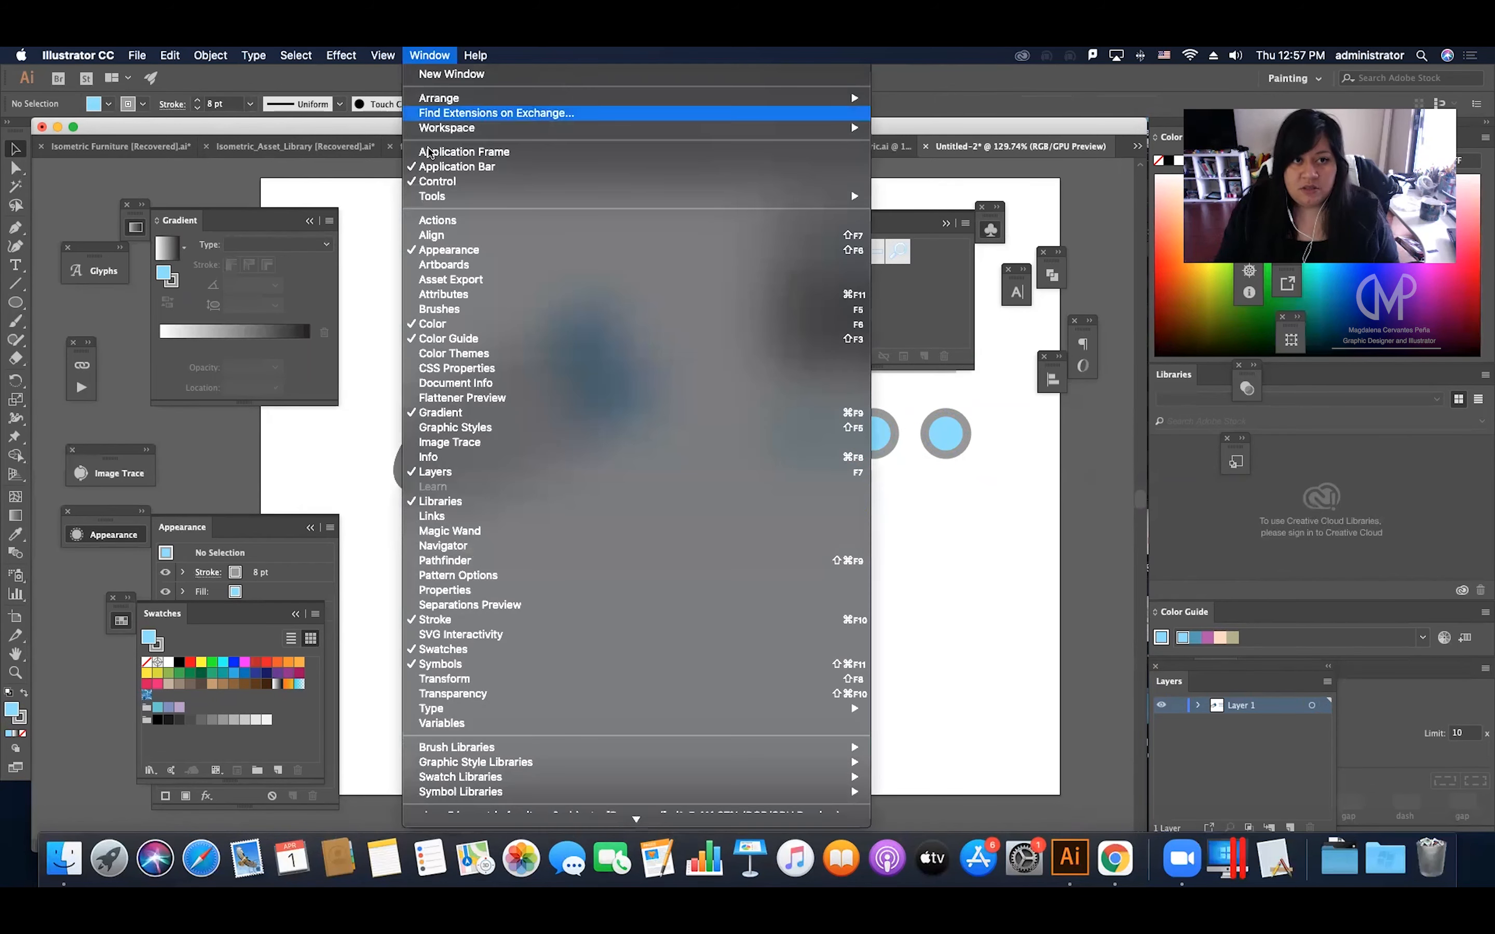
click(902, 316)
drag(859, 428, 895, 311)
text(windows)
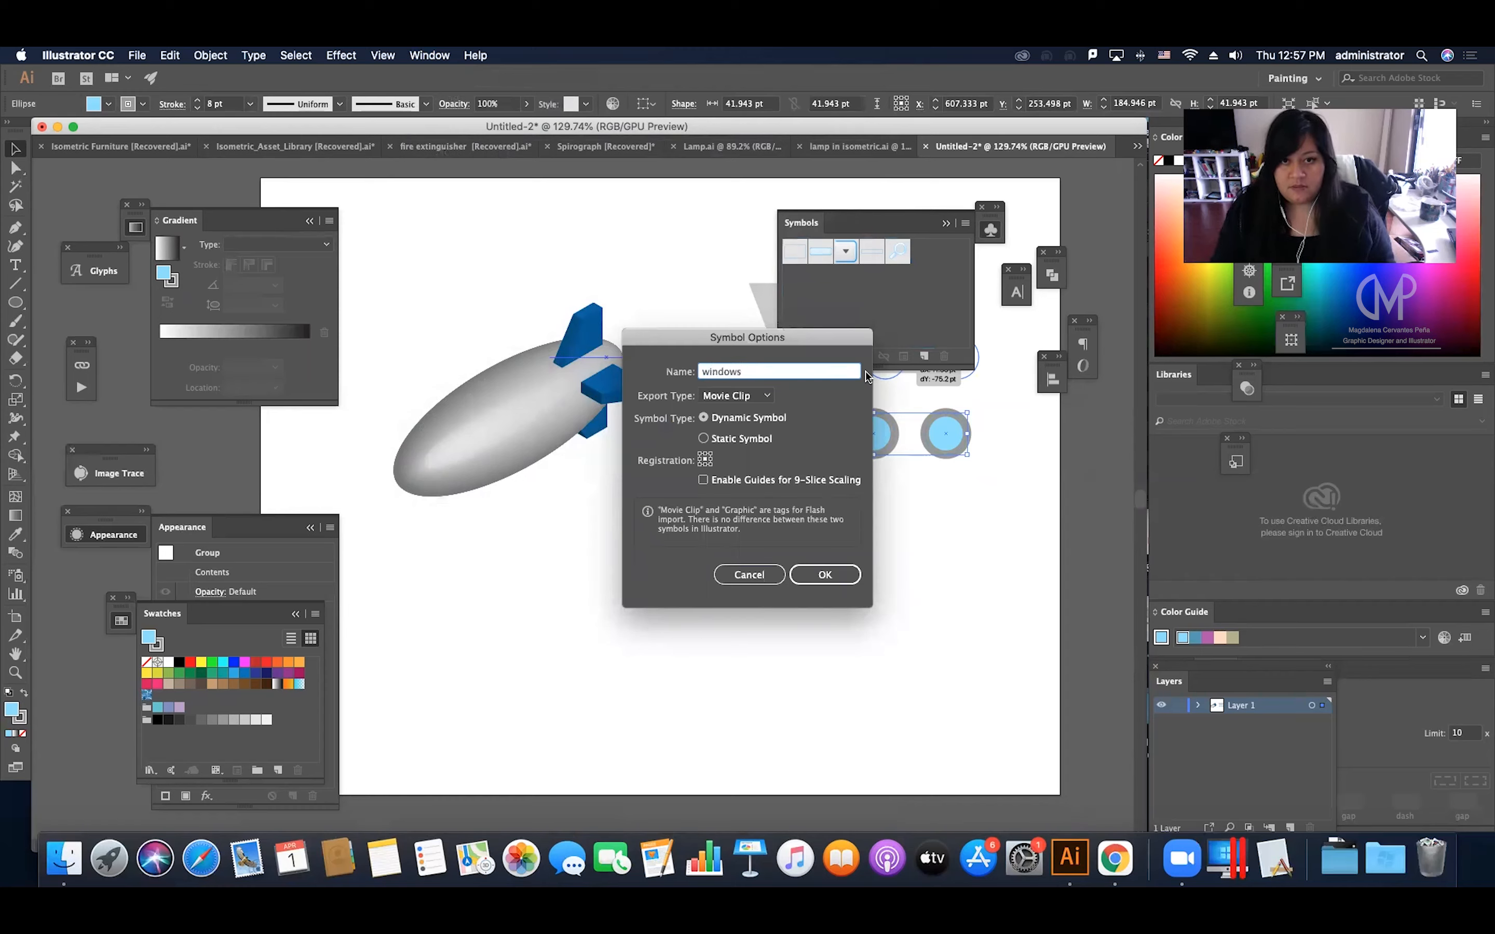
click(834, 575)
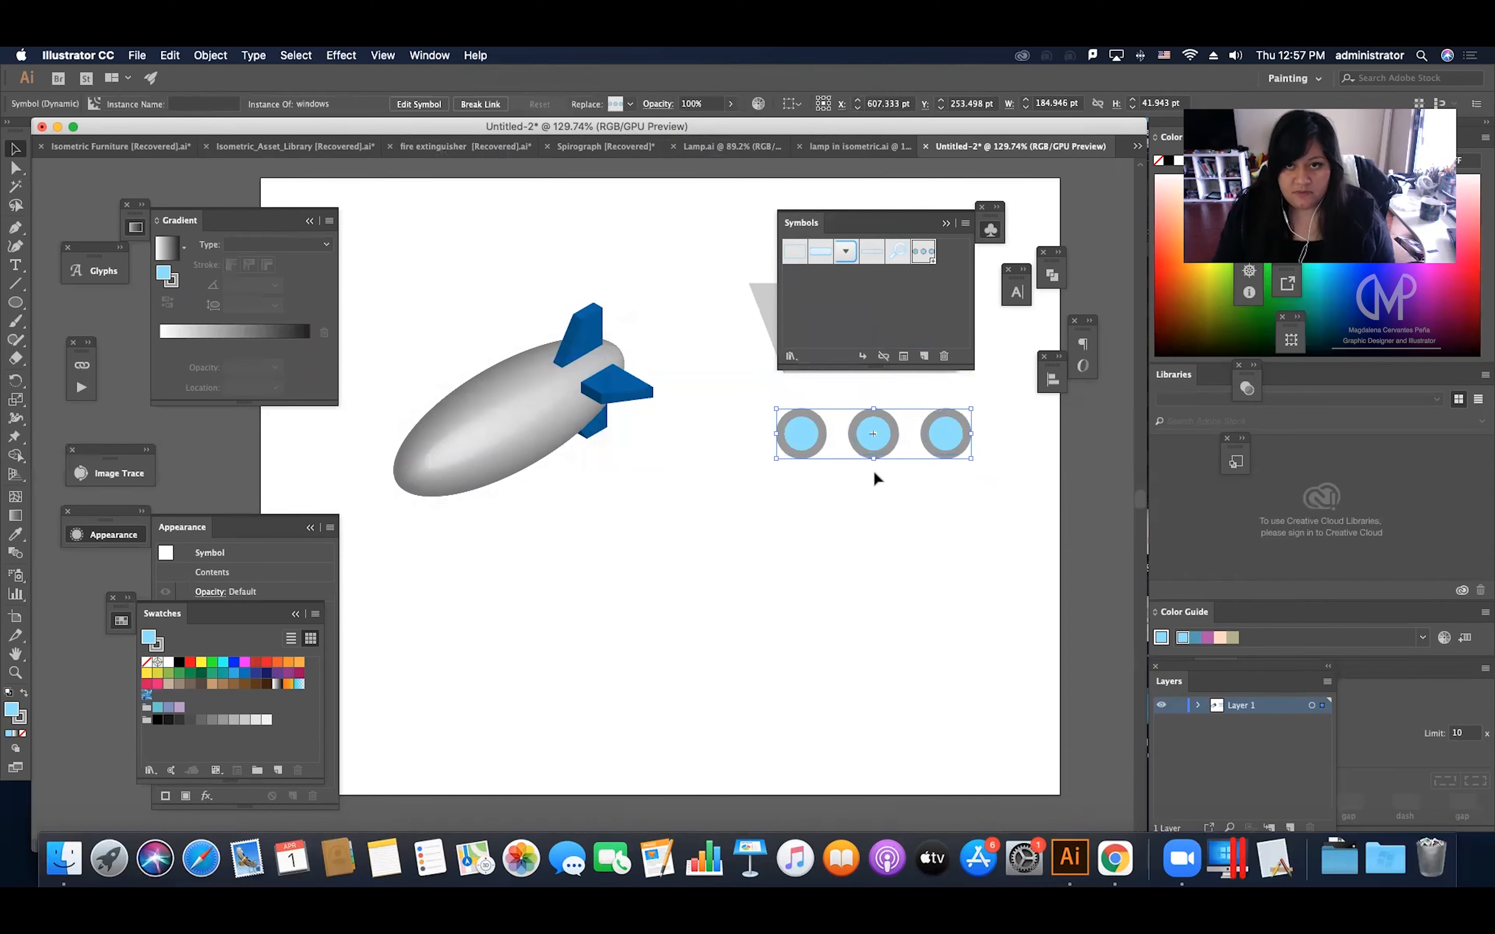
Move the row of windows aside toward the artboard's right edge and place the trapezoid below the airship body.
drag(790, 424, 888, 497)
click(761, 410)
drag(761, 307, 574, 534)
Apply a 3D Extrude & Bevel effect to the trapezoid with preview on and the Isometric Right position.
click(341, 55)
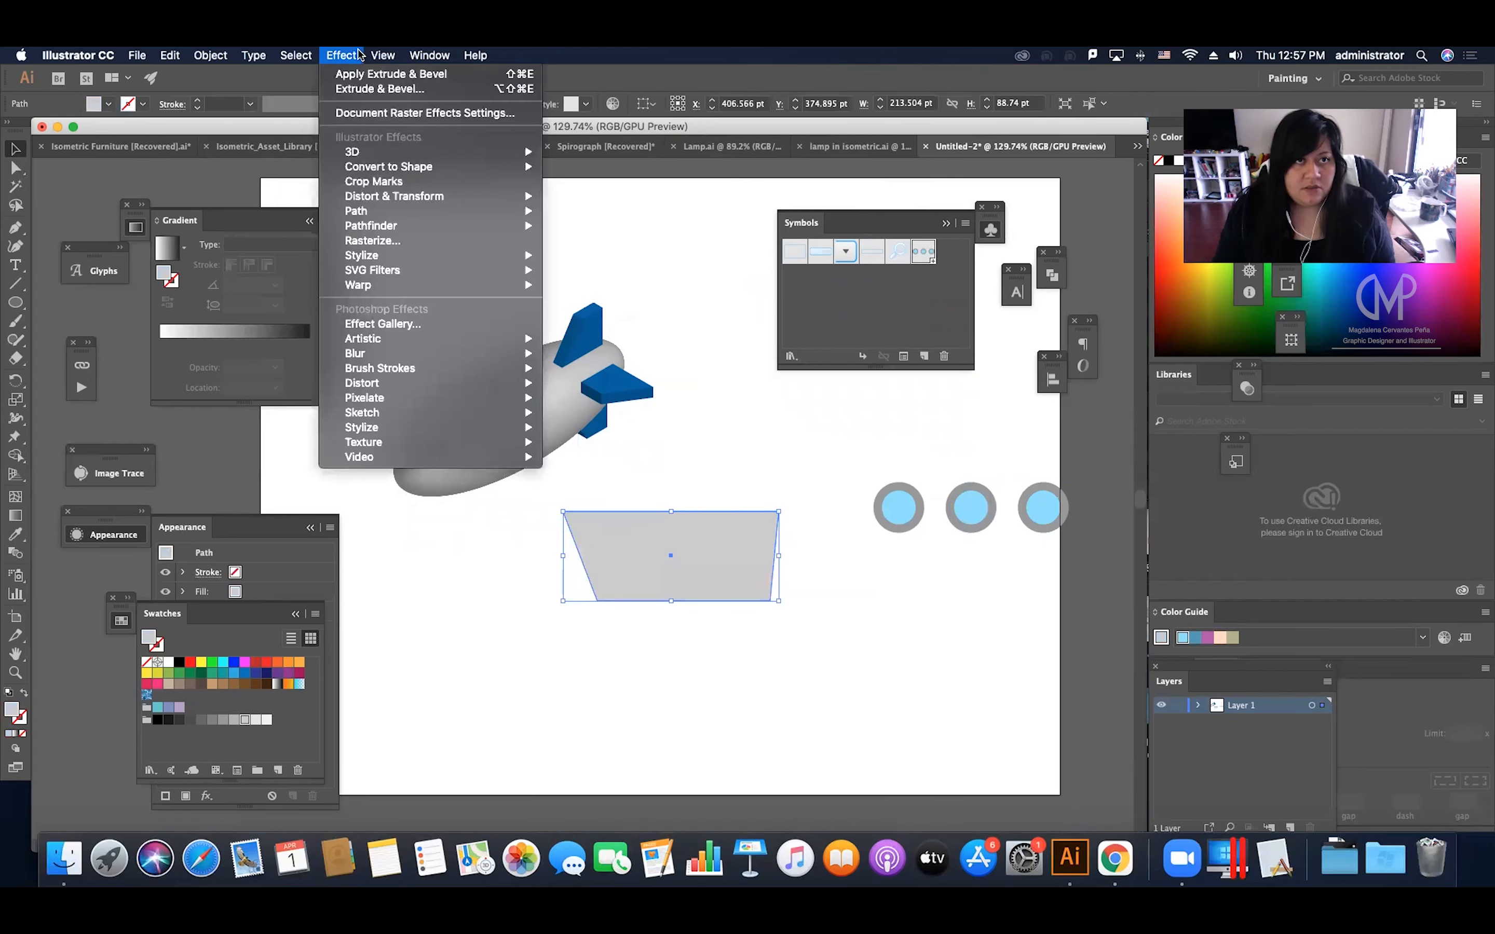
click(575, 152)
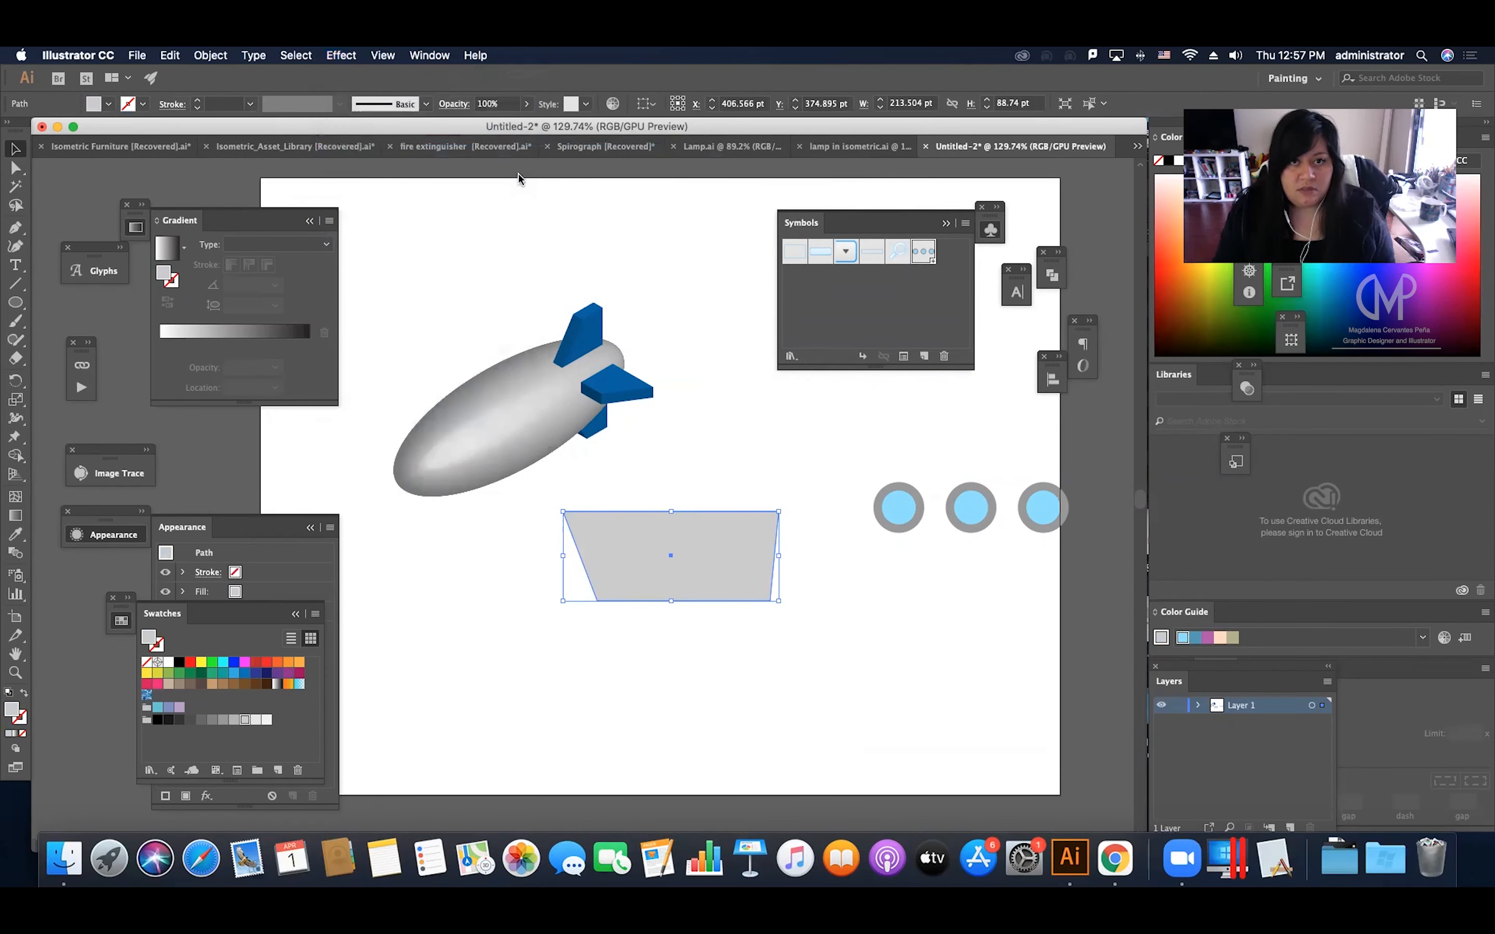
click(917, 231)
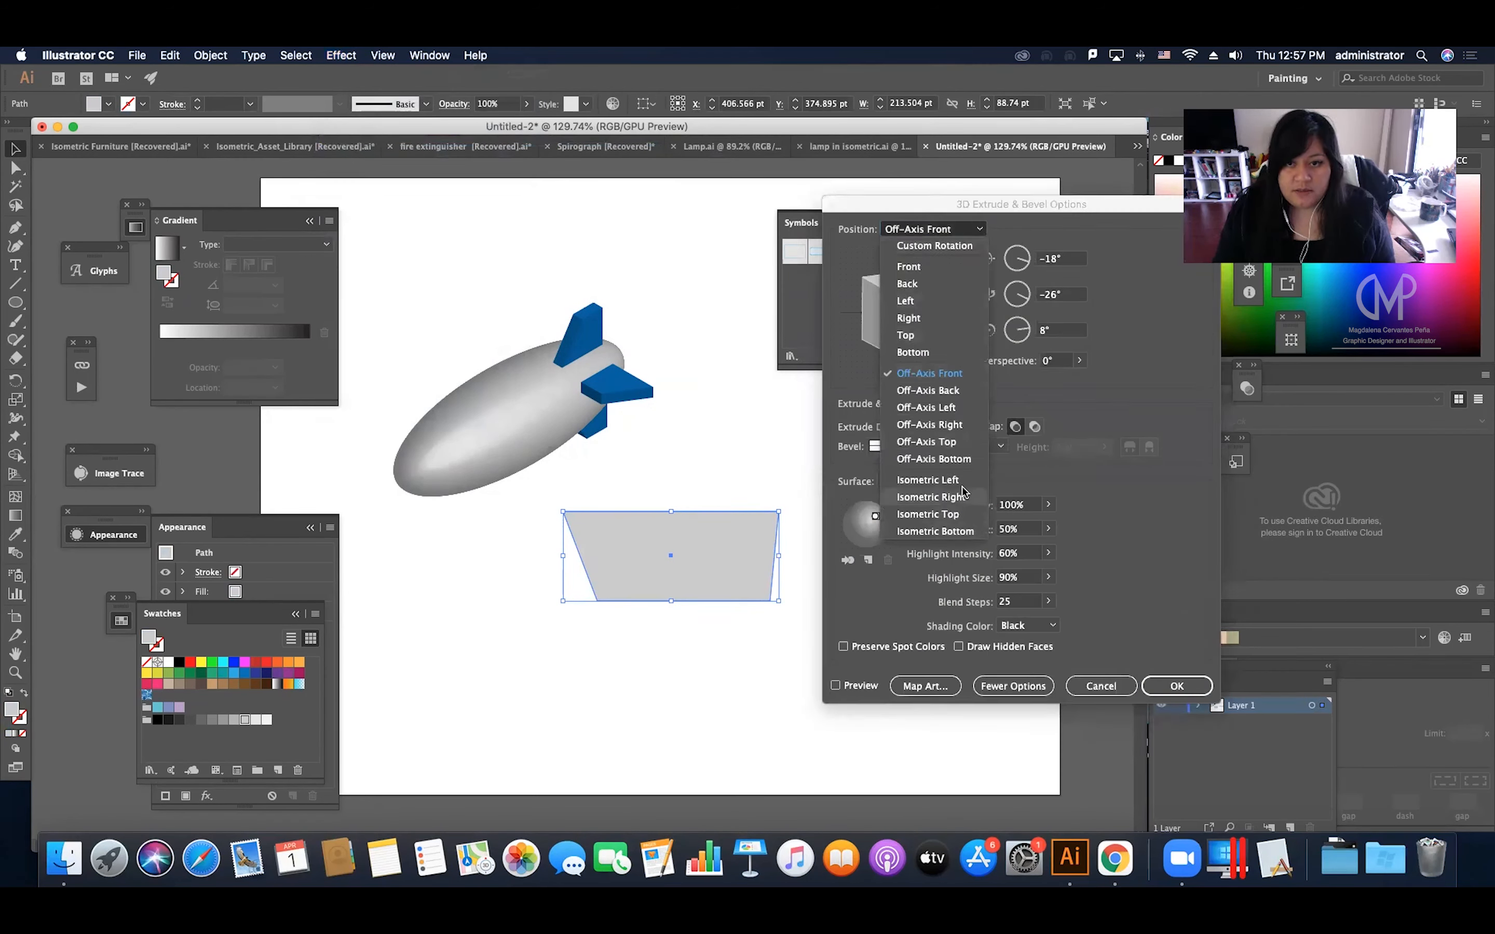
click(837, 685)
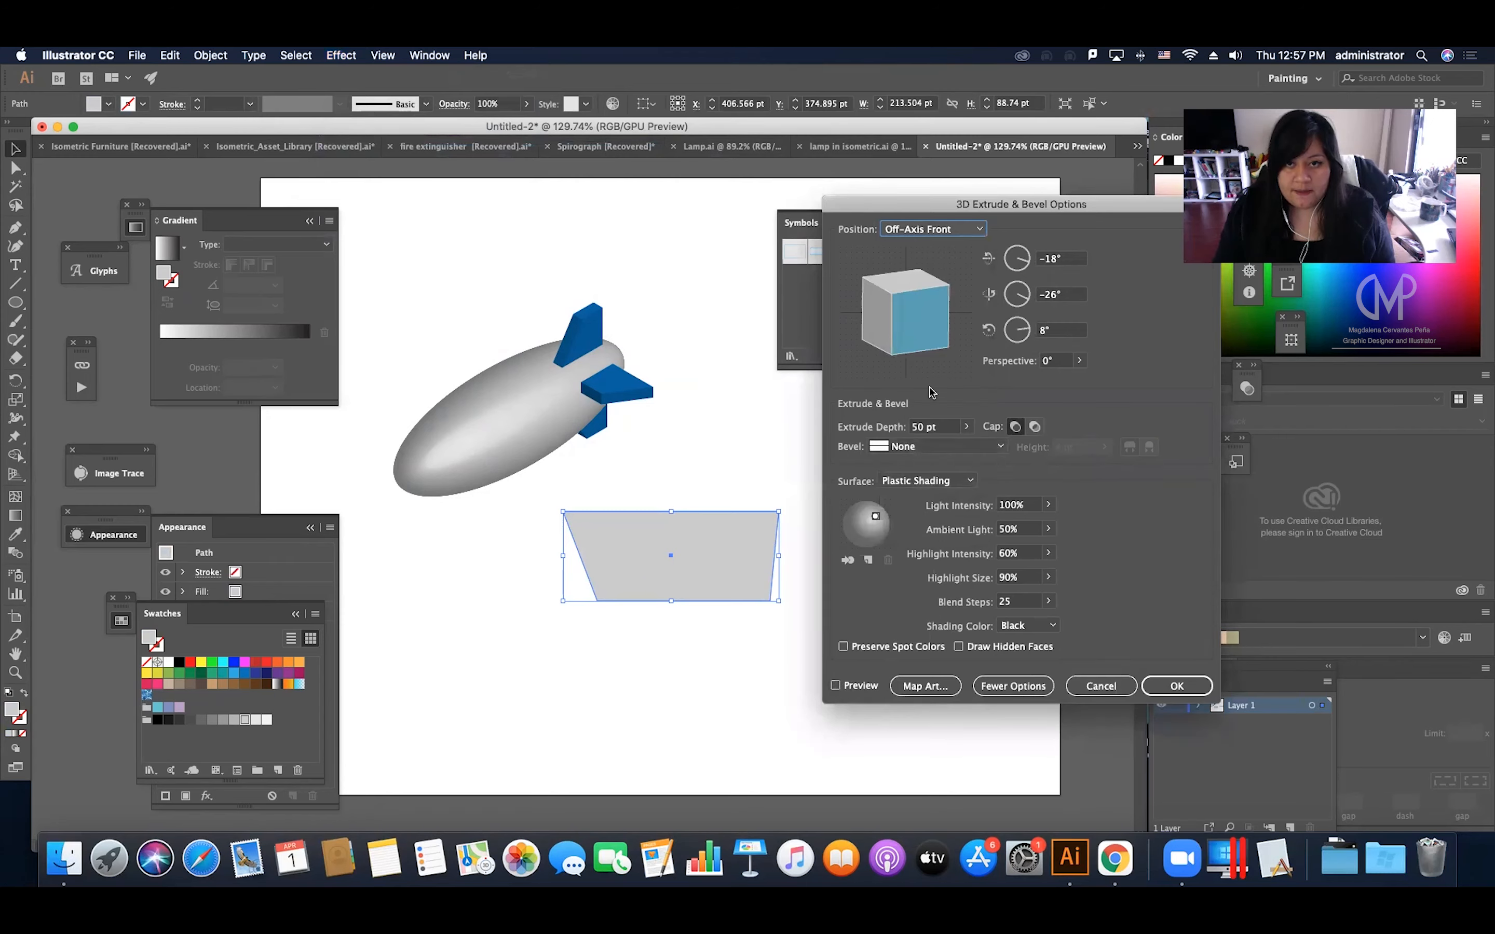
click(836, 686)
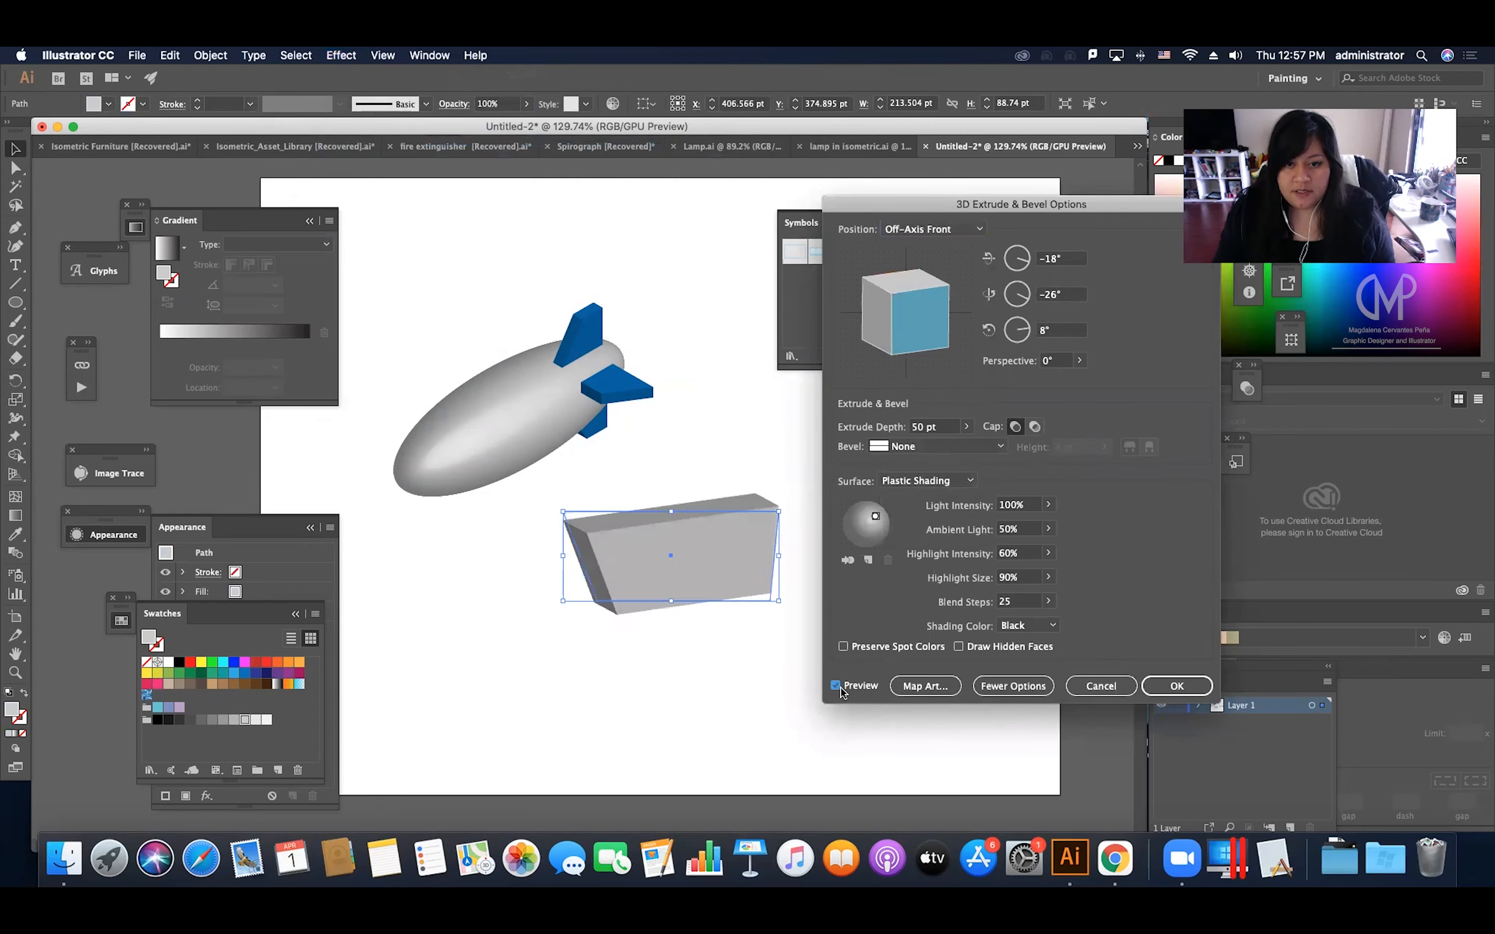
click(938, 232)
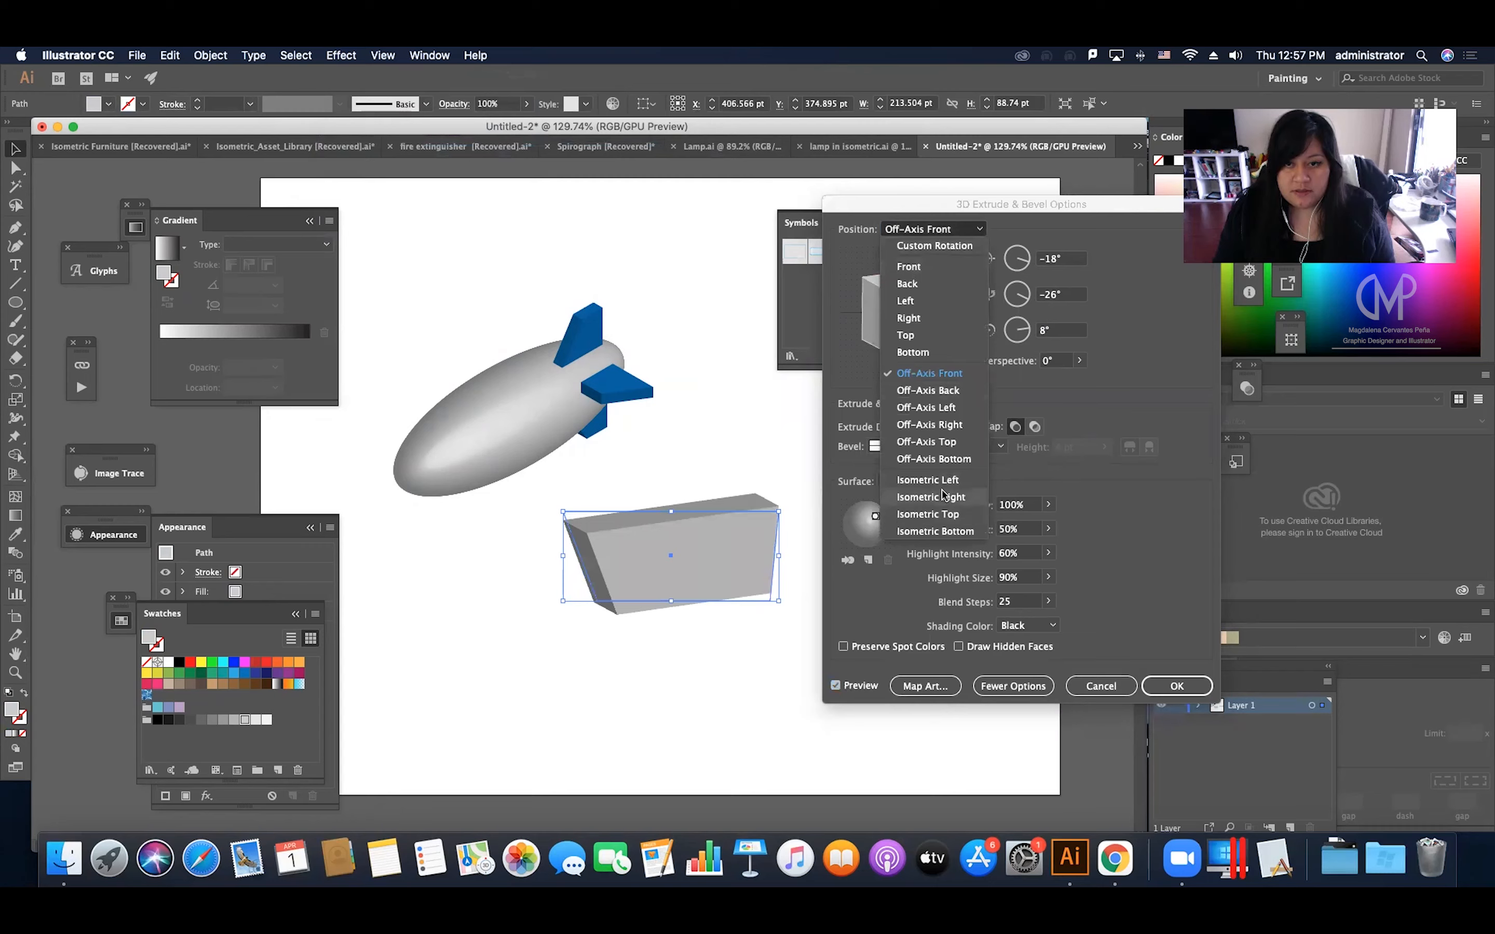
click(943, 484)
click(933, 229)
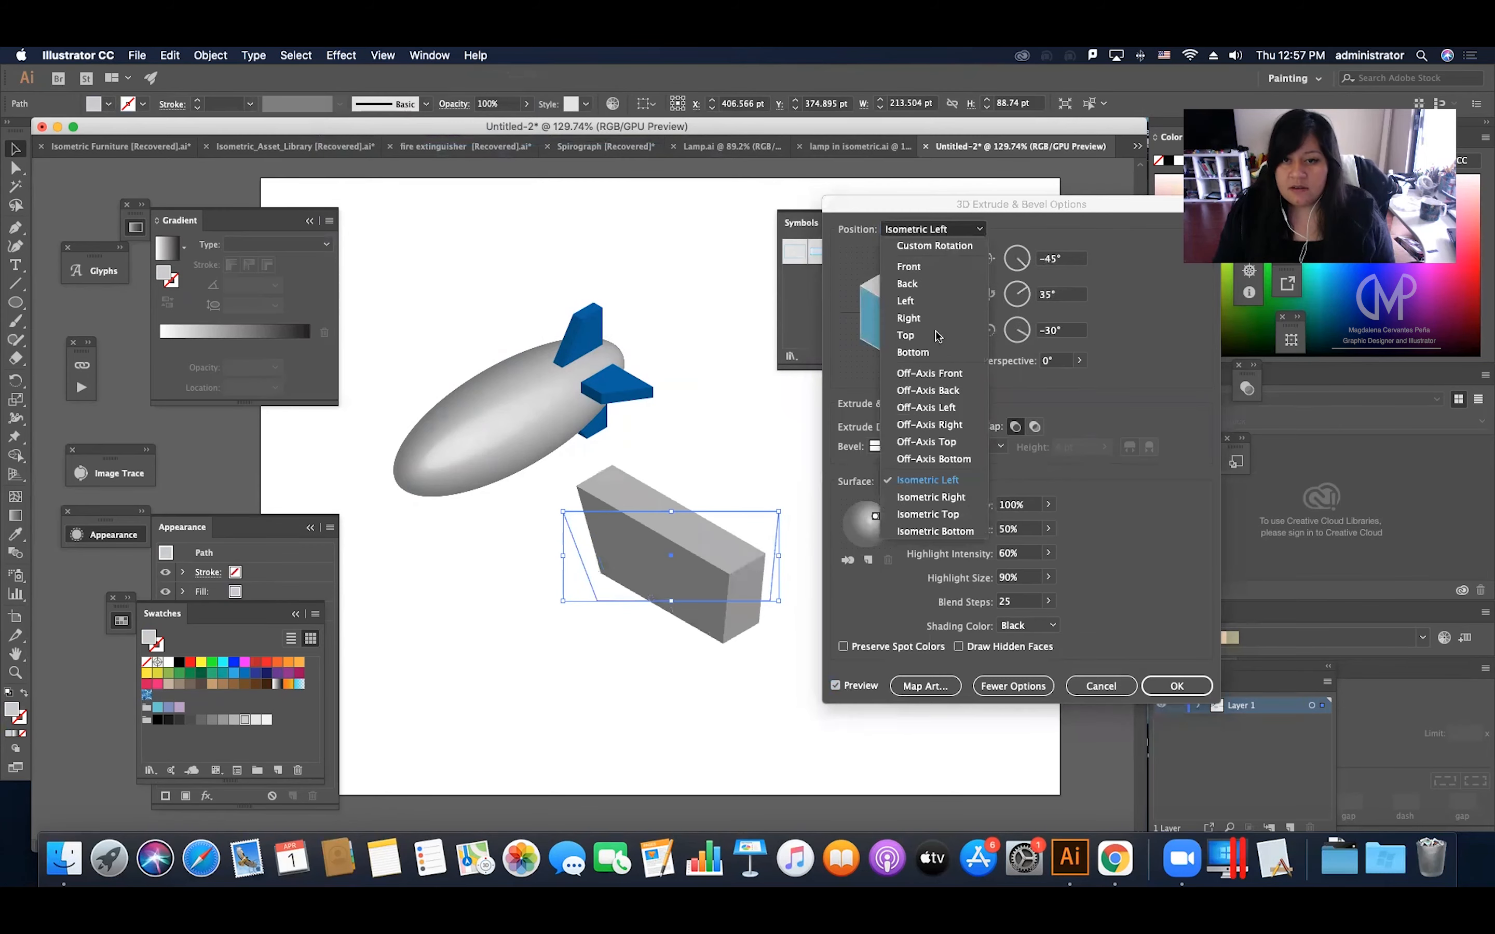
click(930, 497)
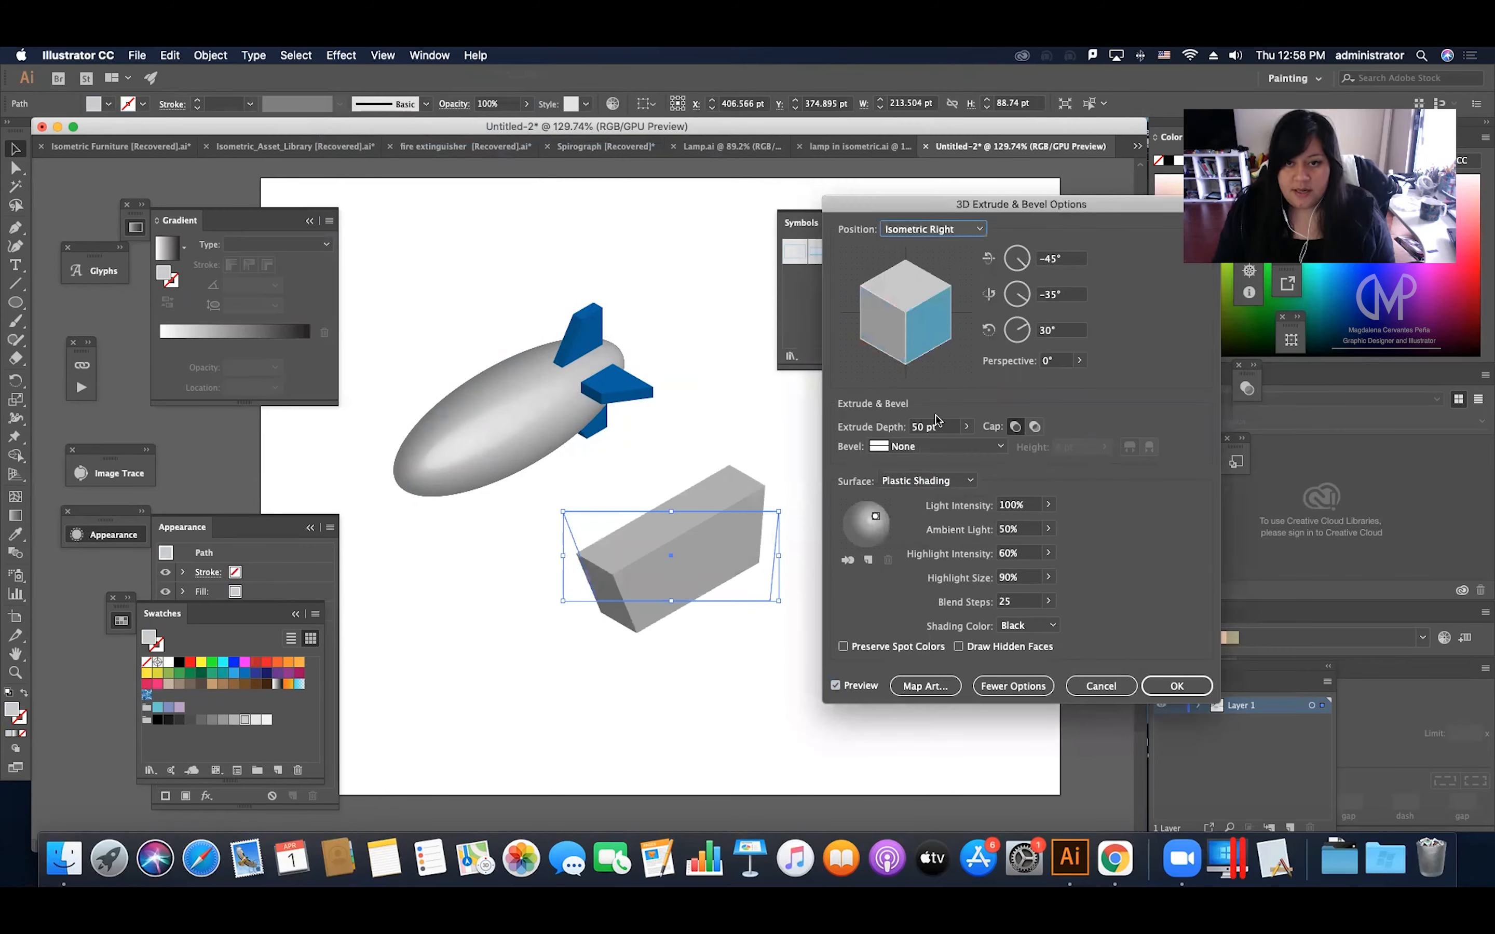
Set the trapezoid's extrude depth to 102 pt.
click(944, 426)
text(138)
scroll(944, 423, down, 20)
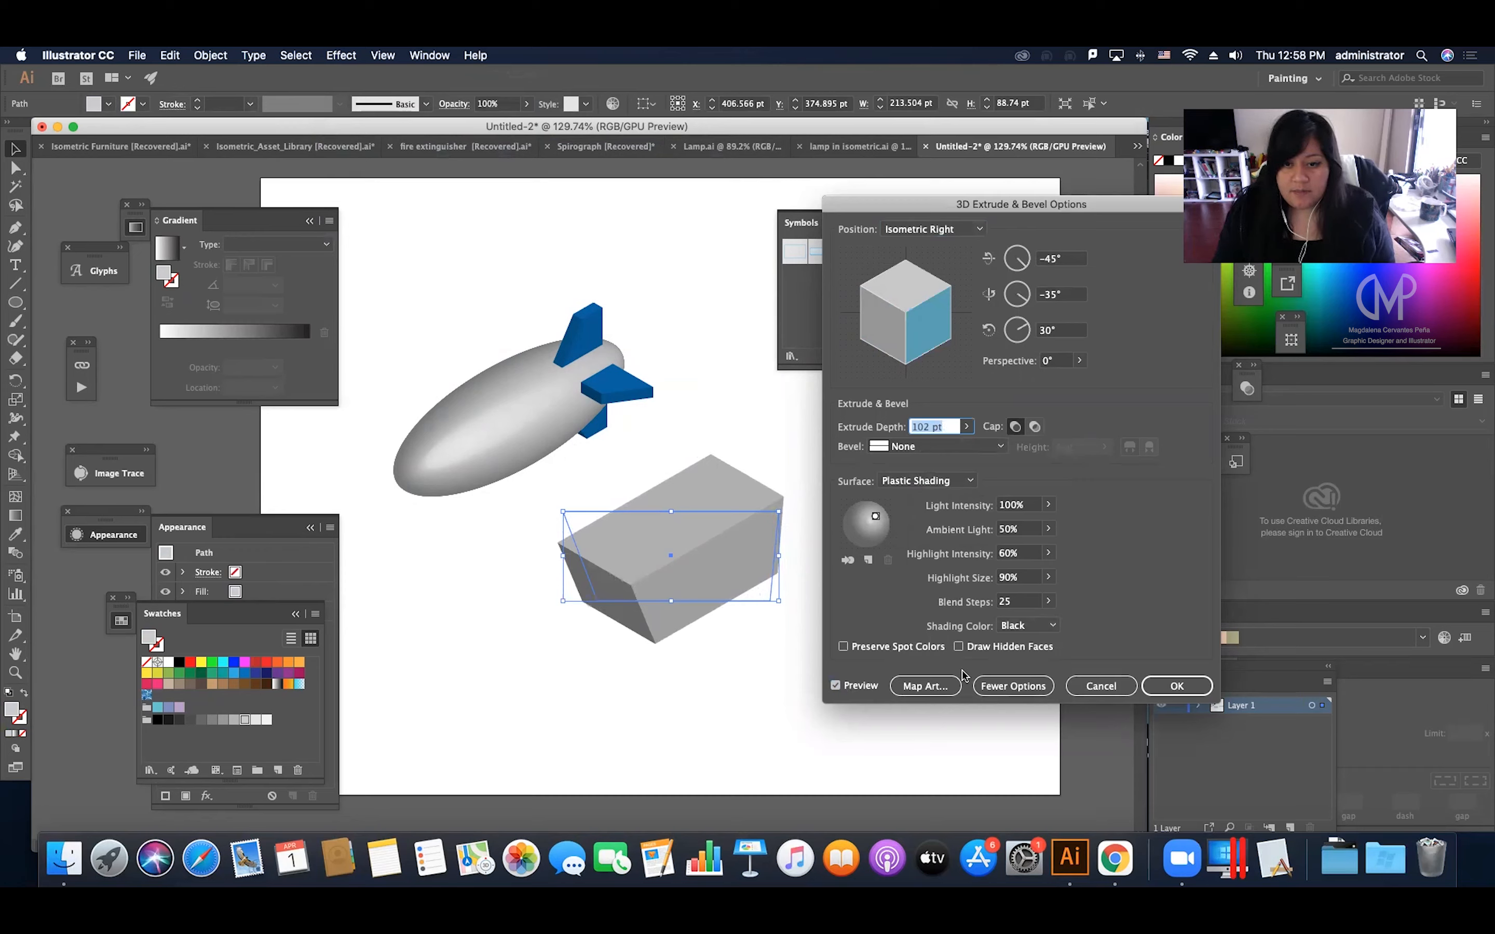
Map the "windows" symbol onto surface 1 of 6 of the extruded trapezoid, scaled down to fit inside the side face.
click(943, 686)
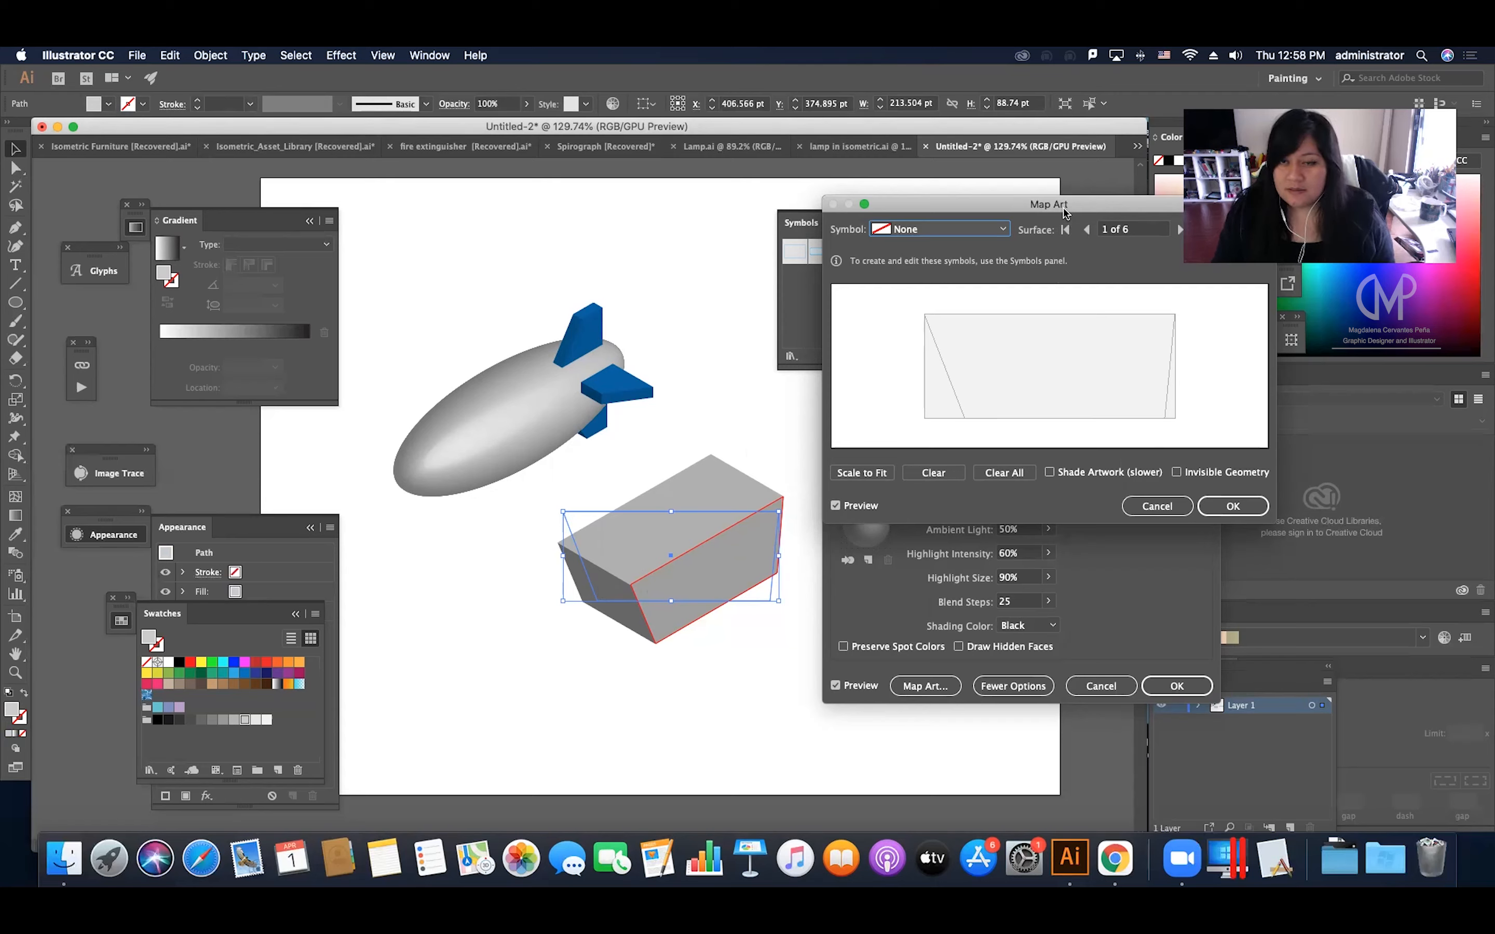
drag(1063, 212, 979, 194)
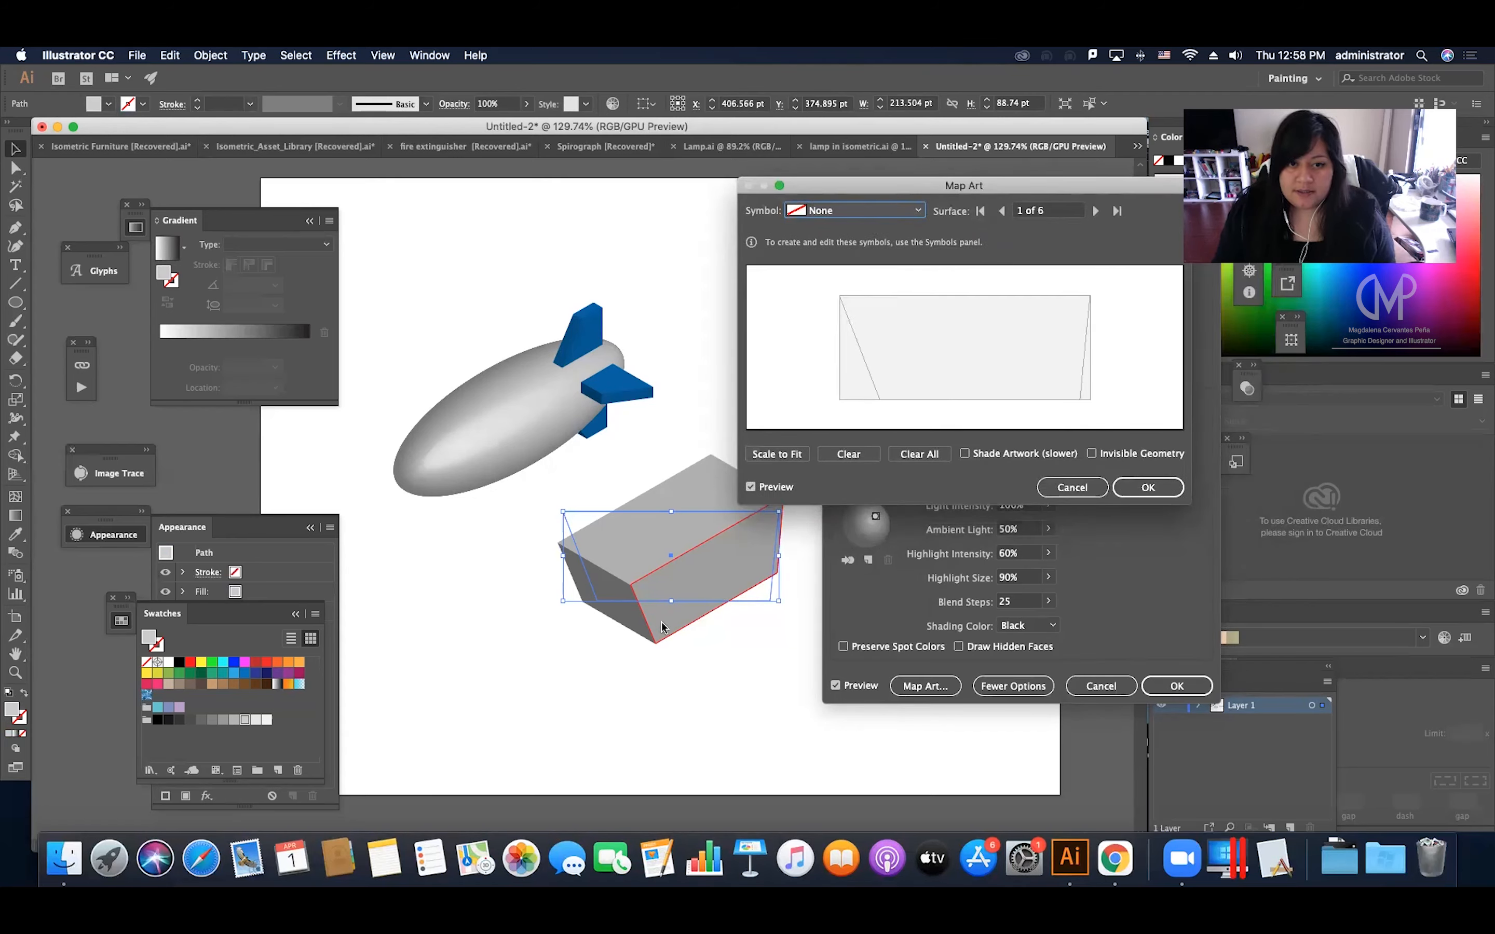
click(904, 204)
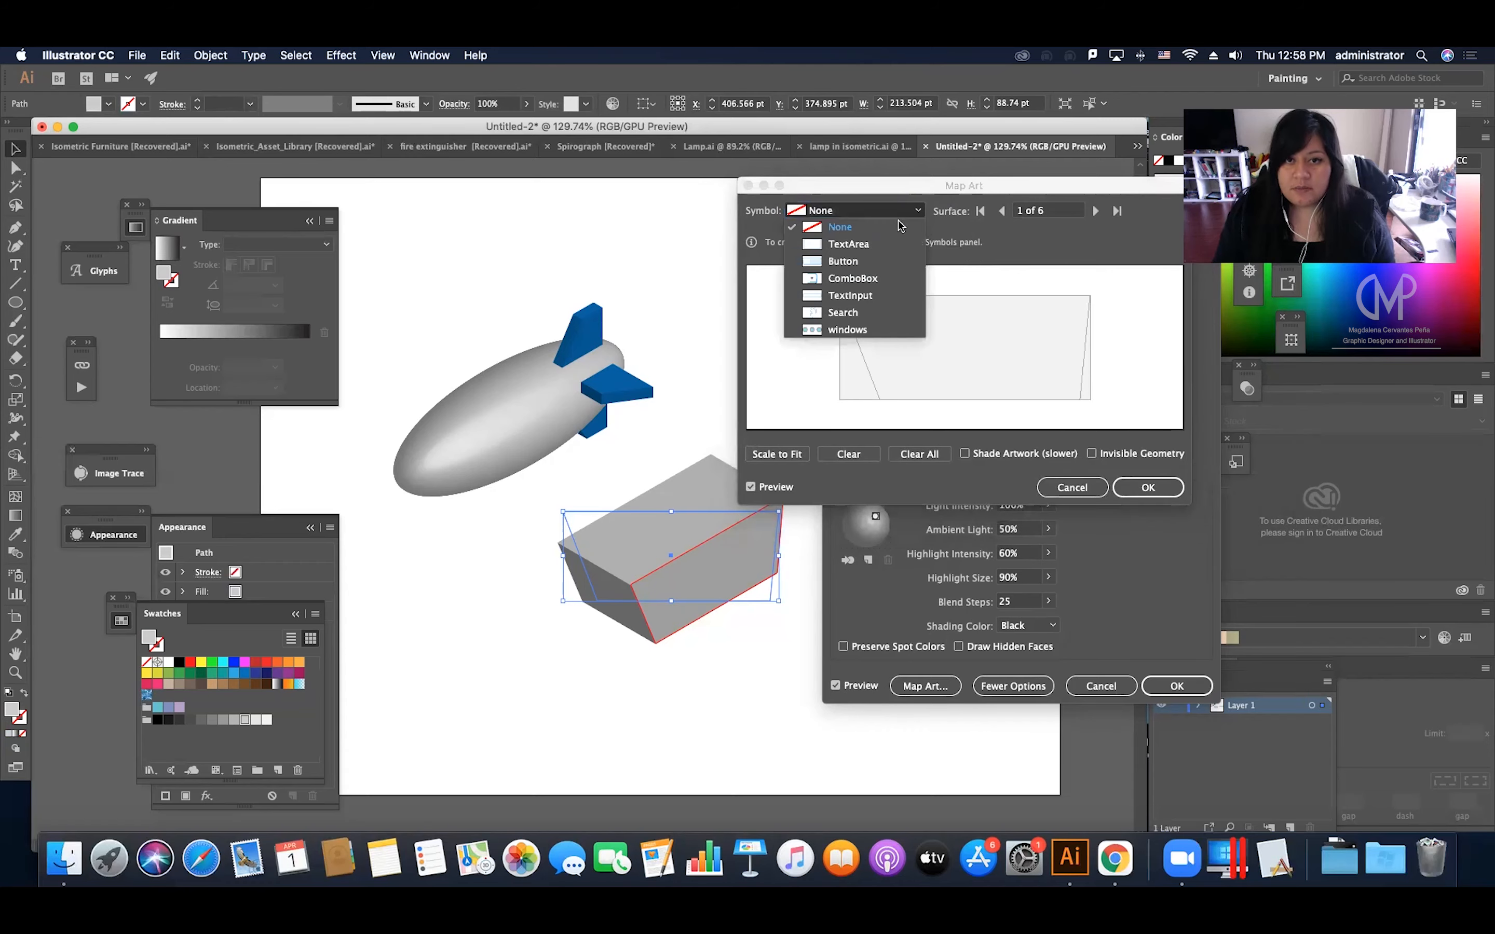
click(888, 329)
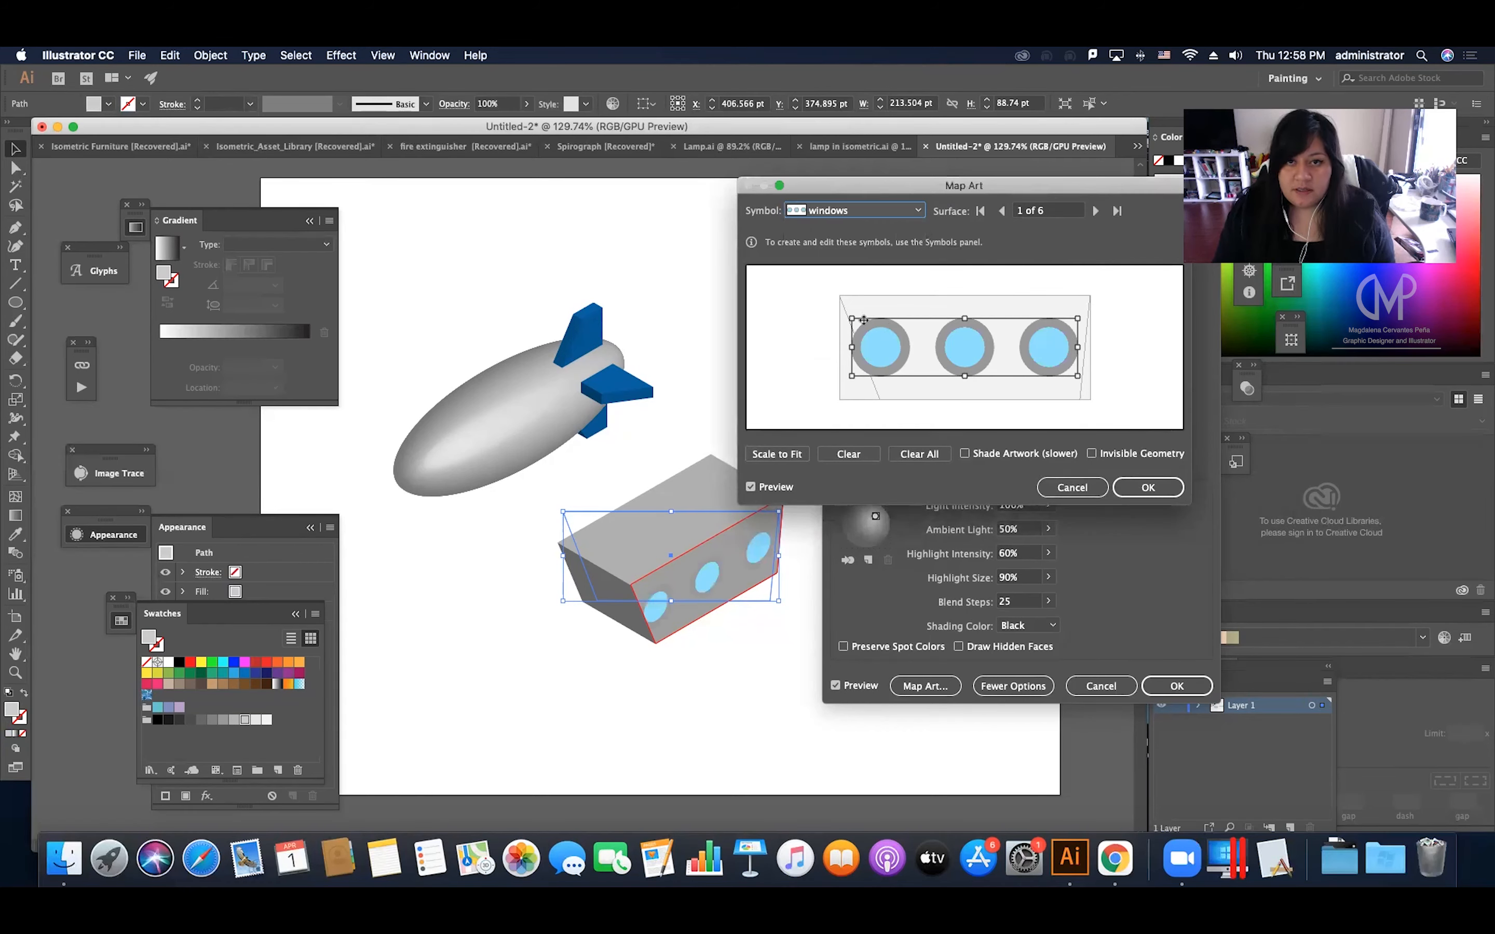
drag(852, 318, 881, 324)
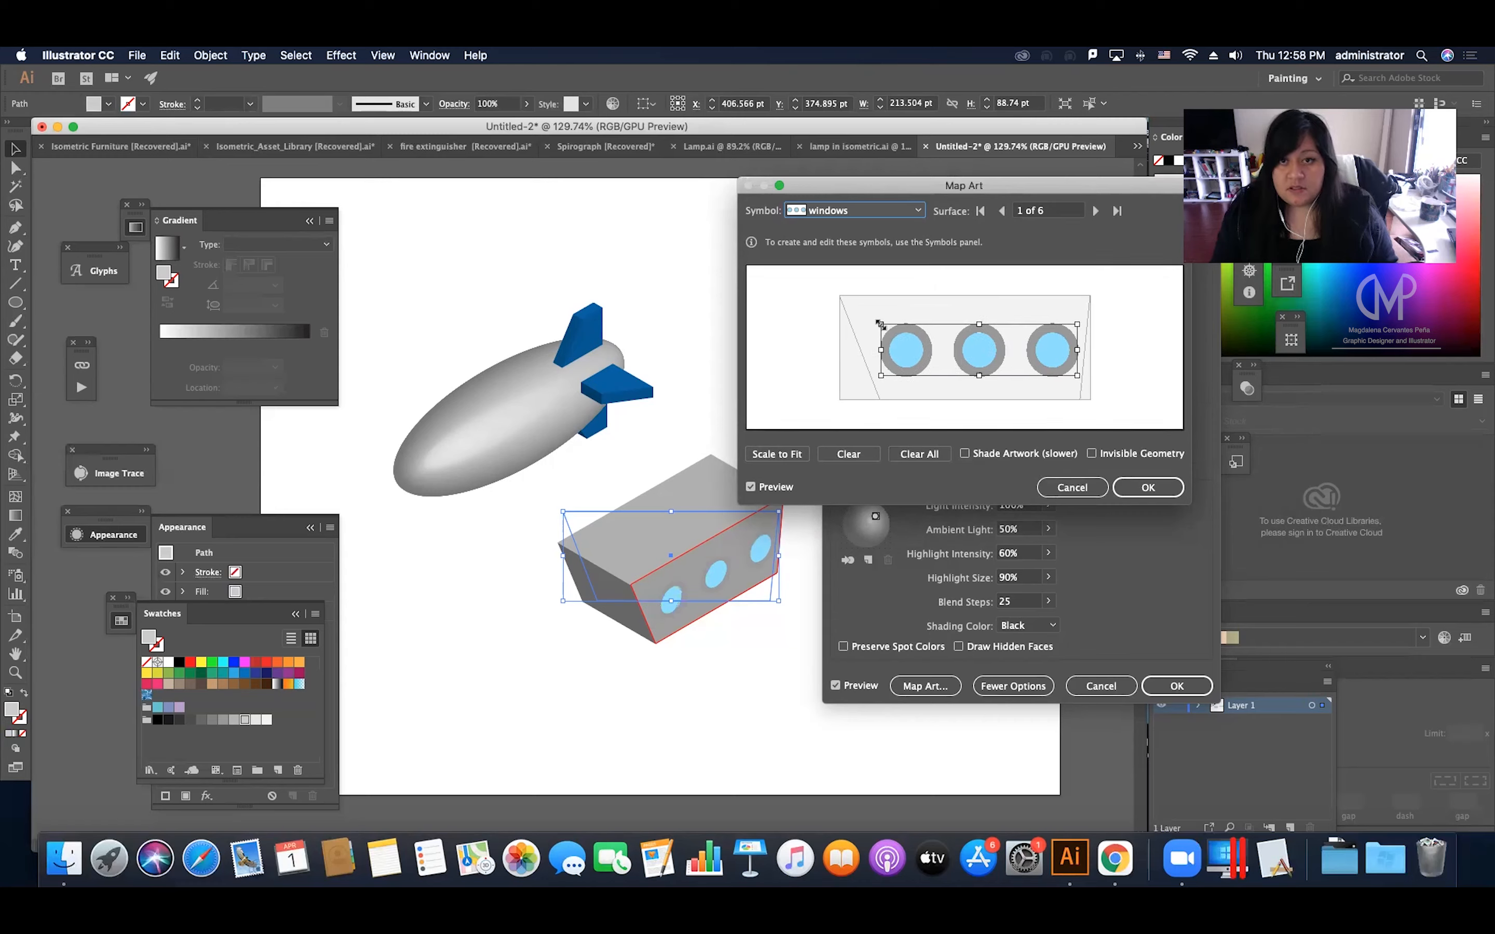
click(832, 217)
click(872, 208)
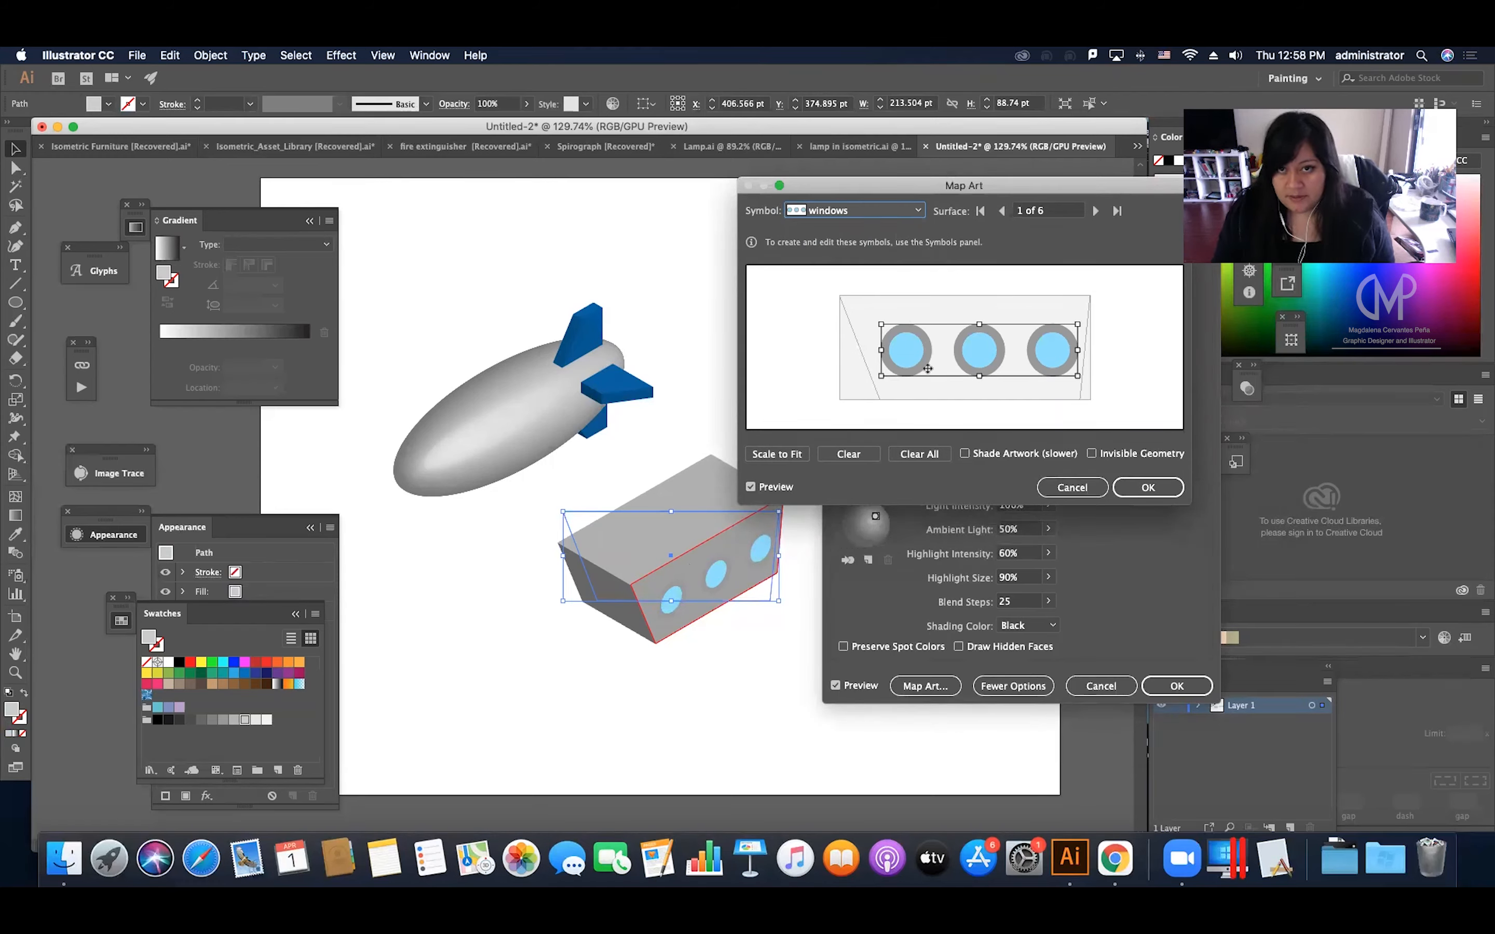
click(1138, 487)
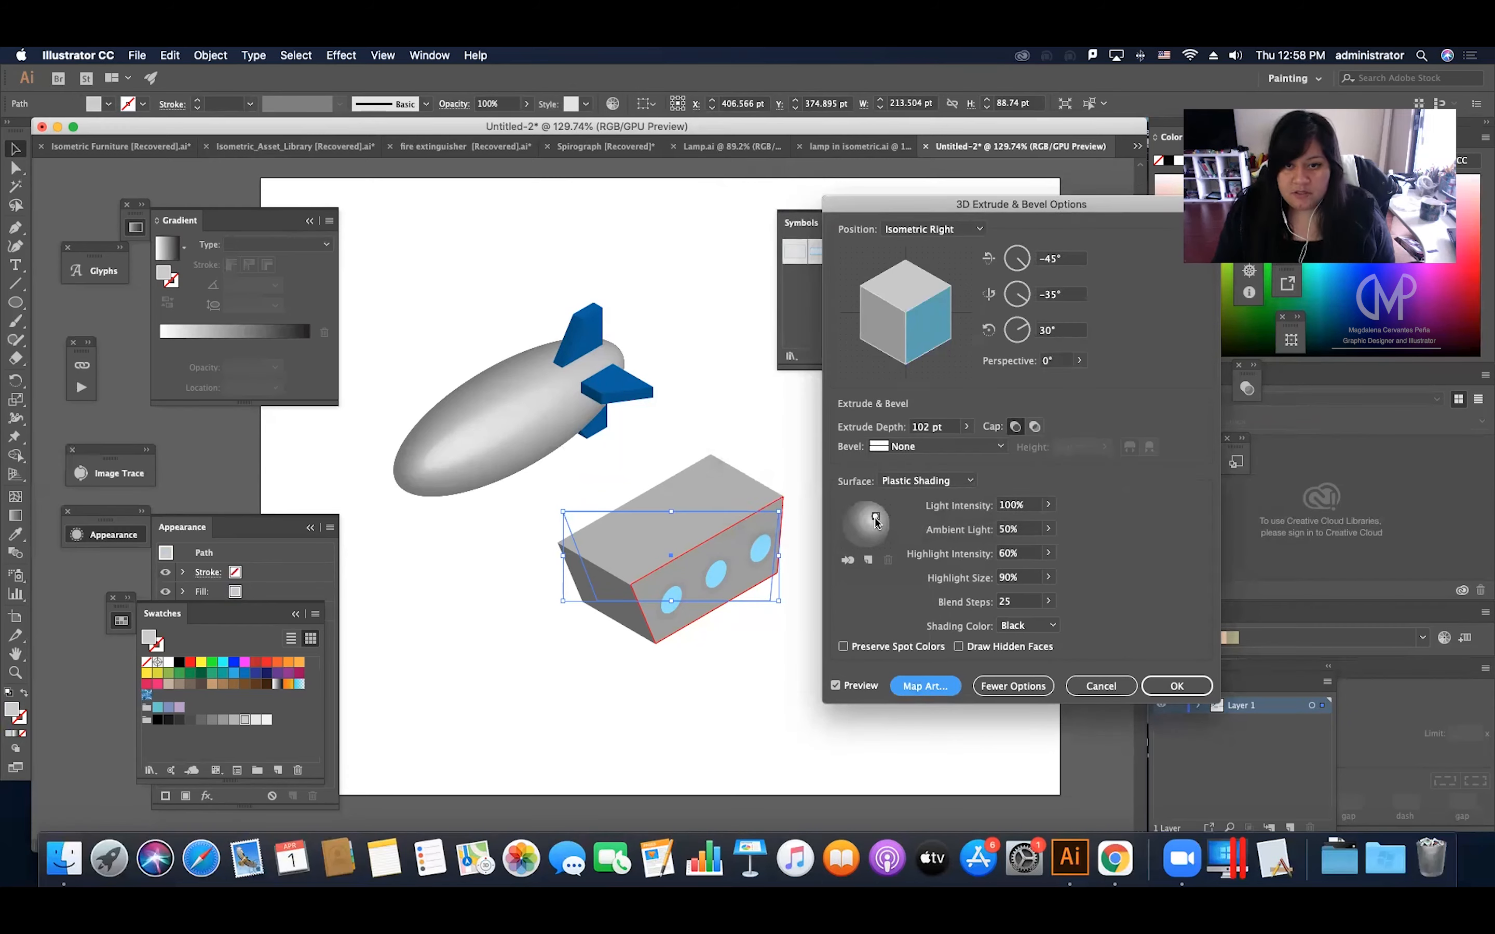
Lower the light source so it brightens the windowed side face, and apply the 3D Extrude & Bevel effect.
drag(874, 518, 875, 524)
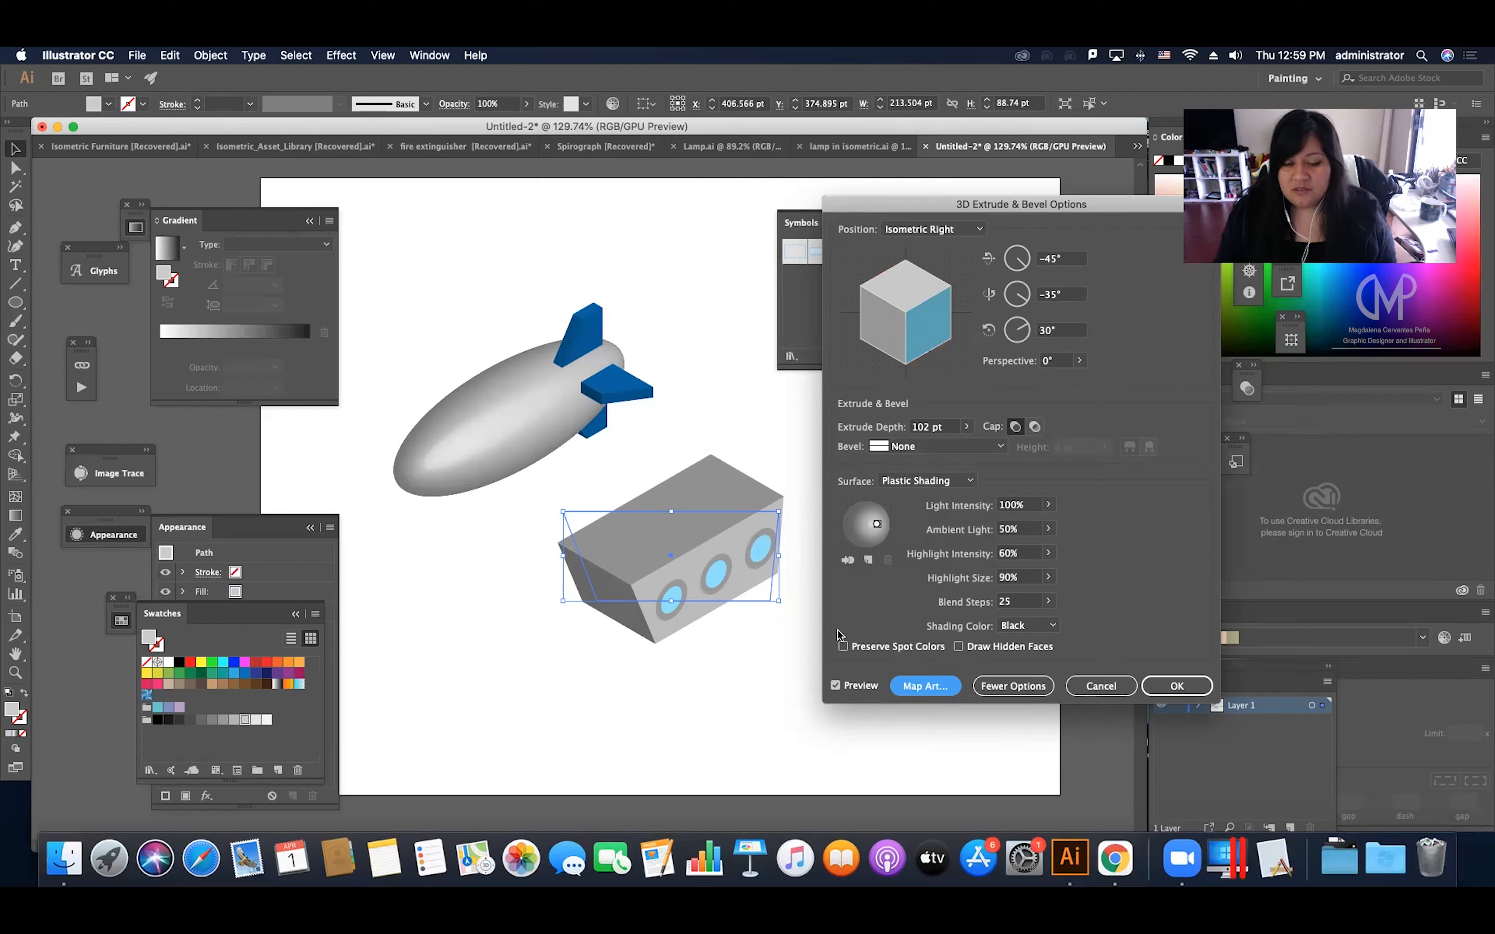
click(1173, 685)
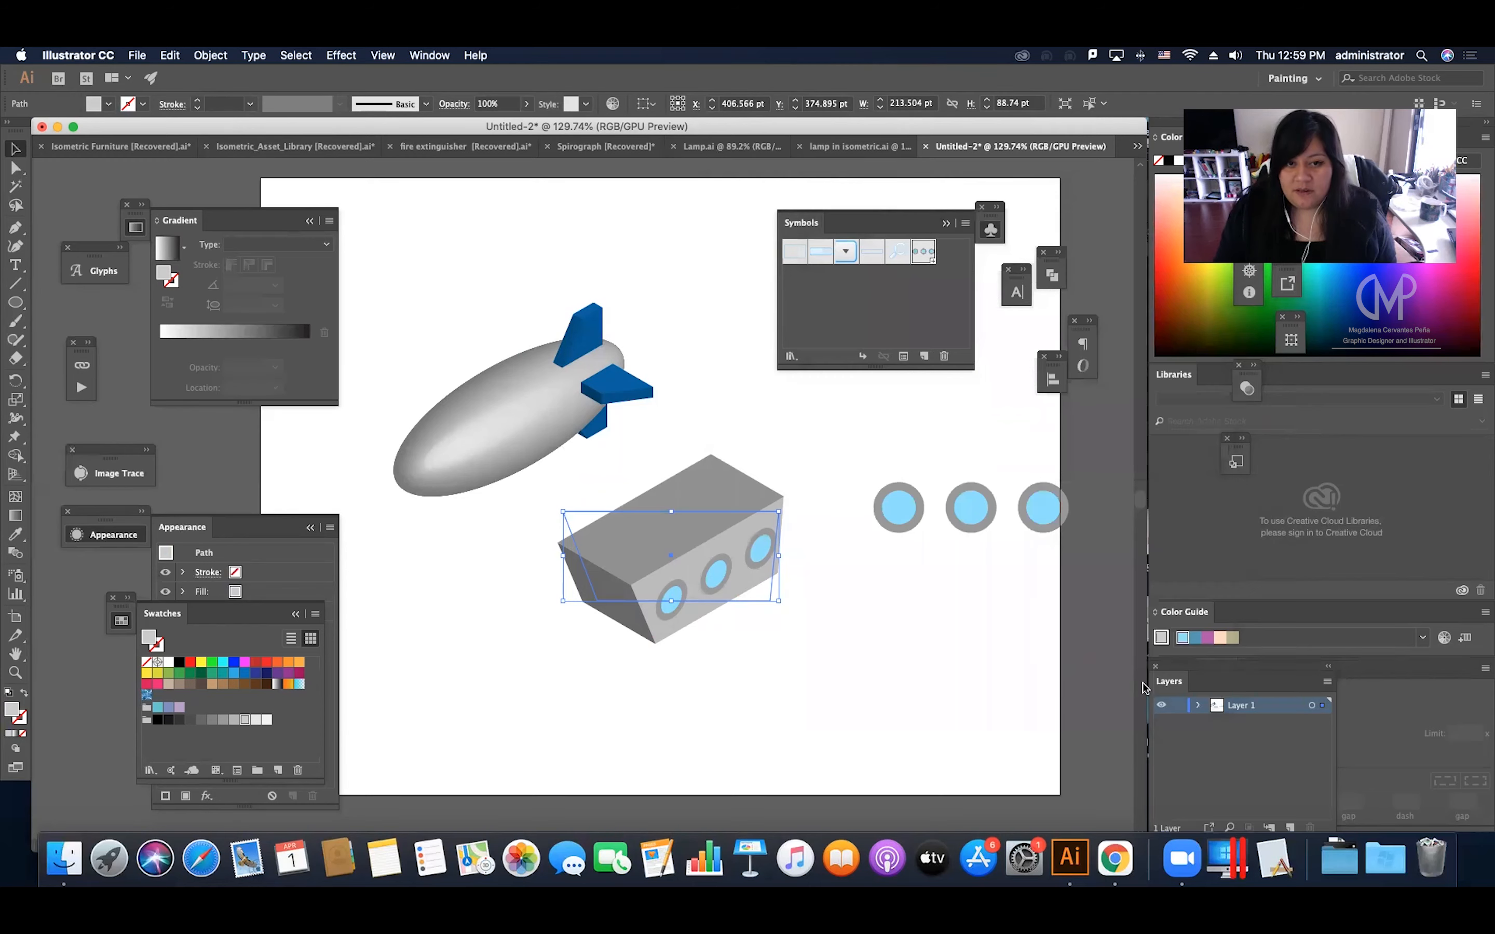
Shrink the gondola to about 95 pt wide, send it to the back, and tuck it beneath the airship body near the fins.
drag(779, 511, 545, 455)
right_click(545, 455)
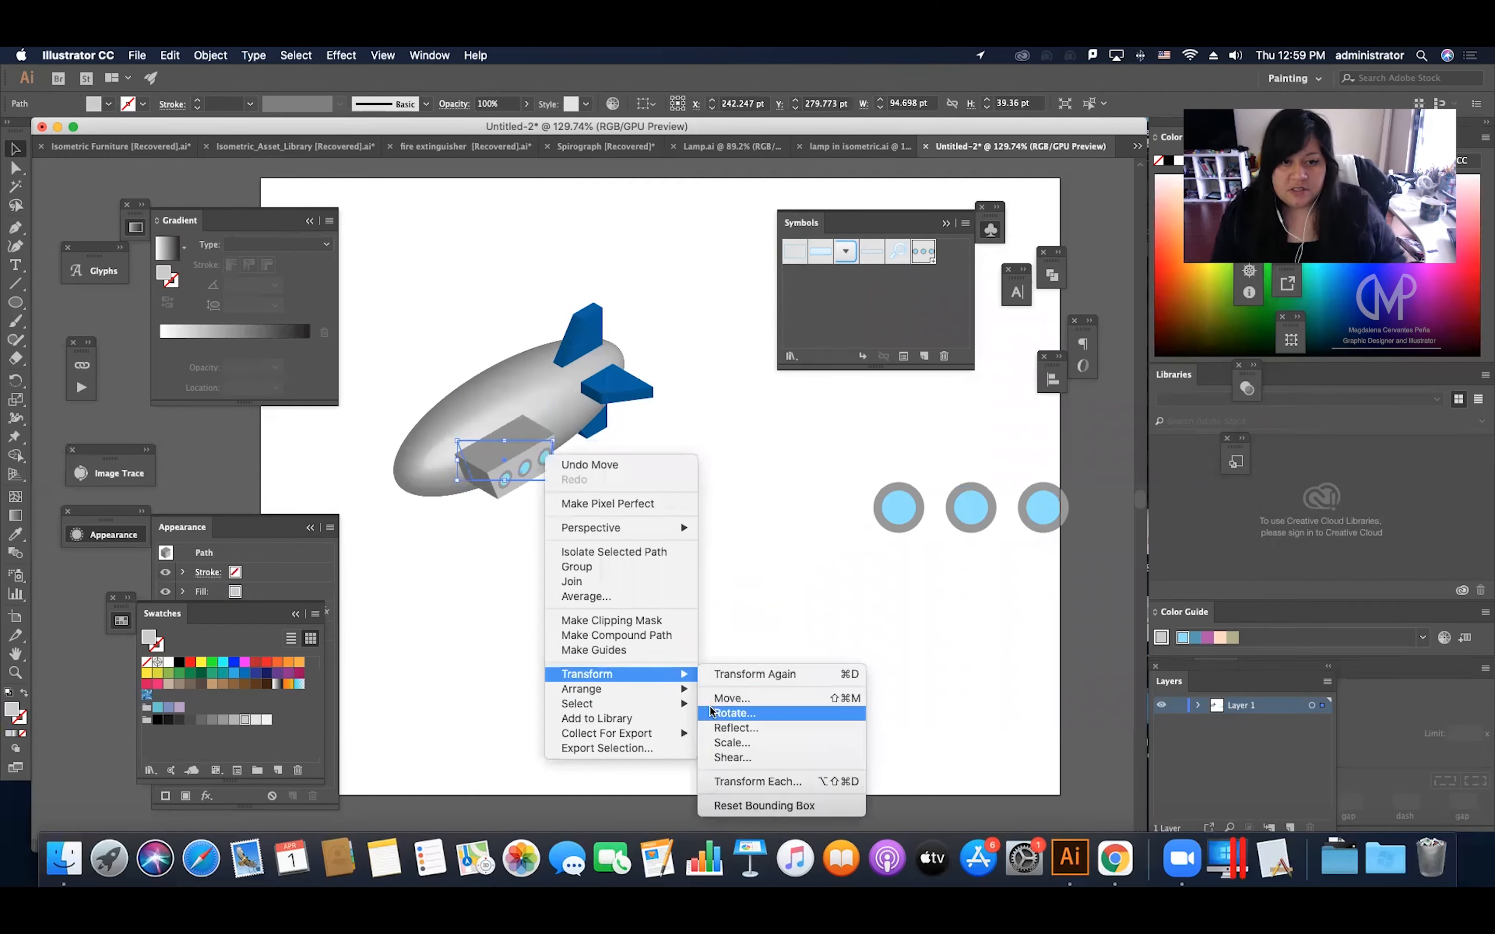
mouse_move(693, 698)
click(735, 734)
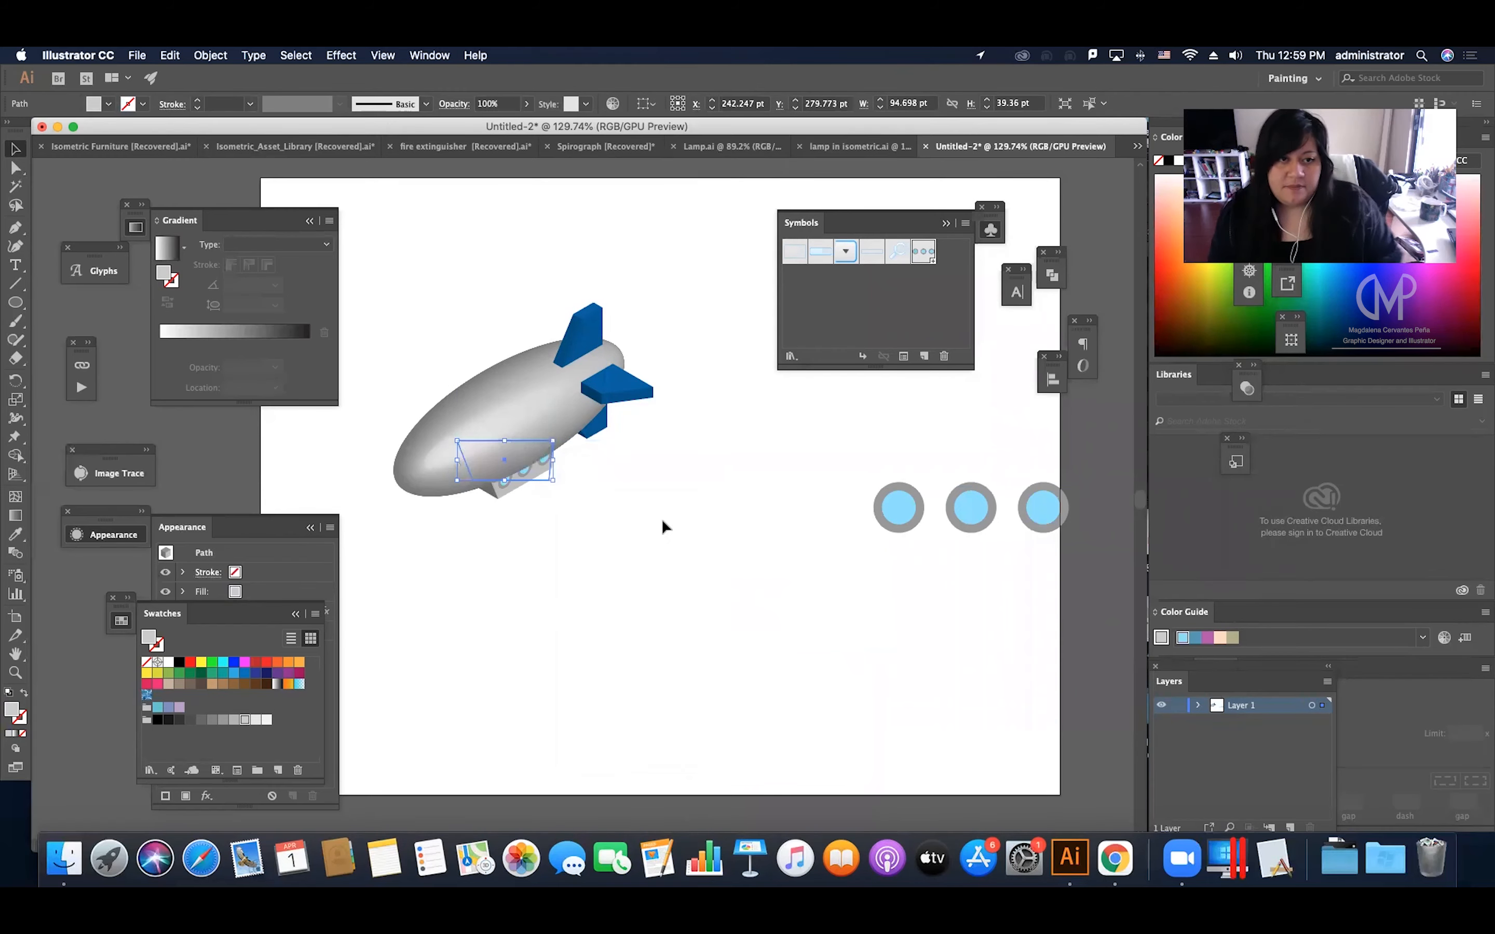
click(562, 498)
drag(548, 477, 567, 468)
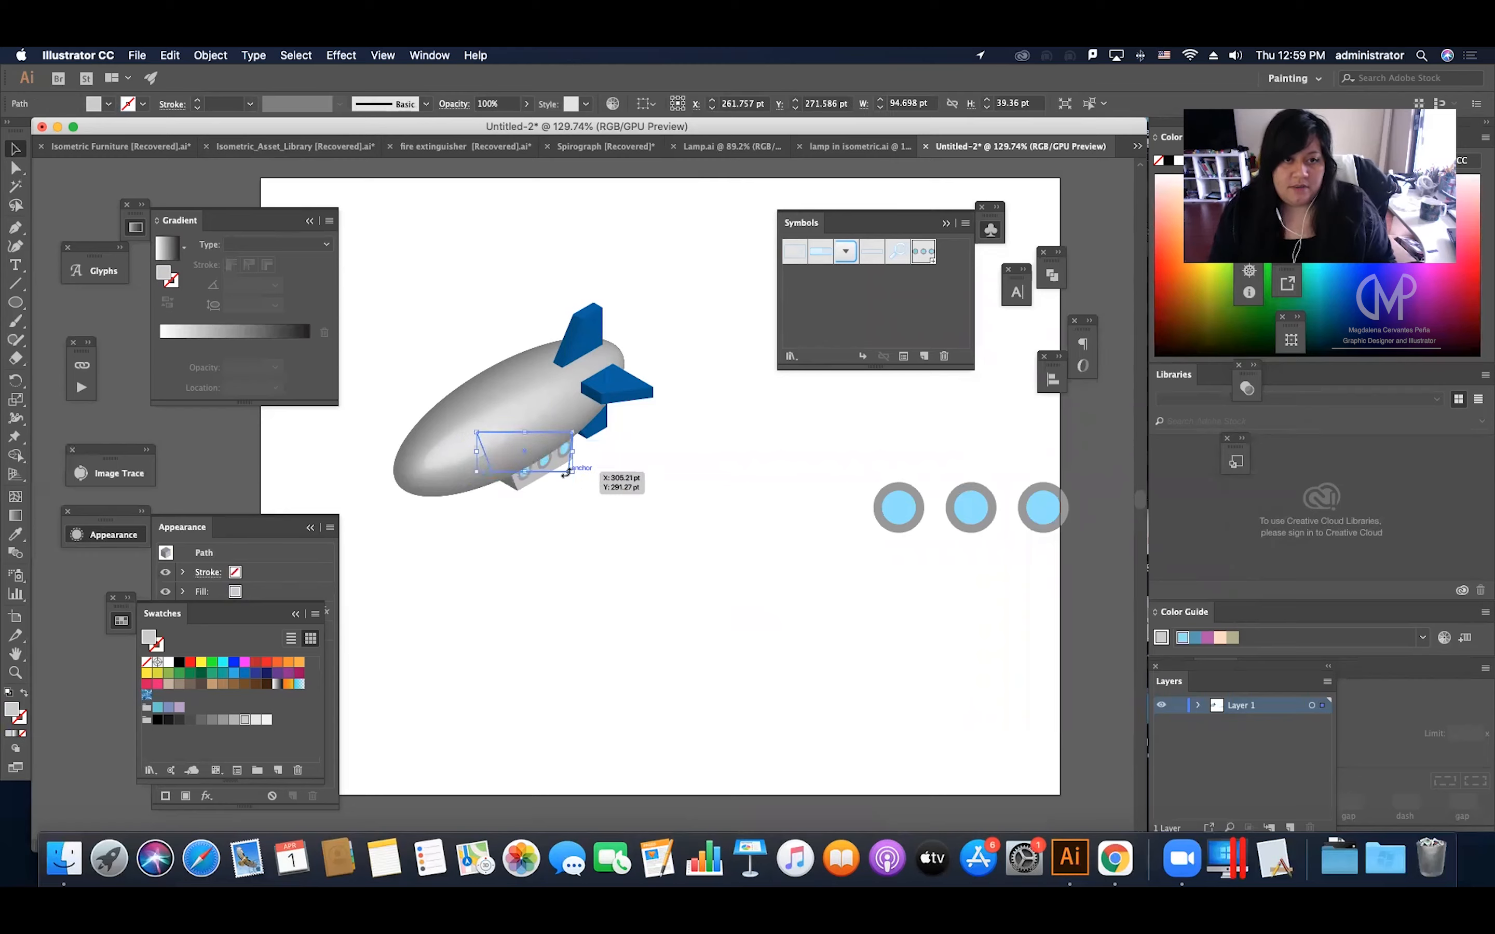
click(585, 492)
Move the lower tail fin and the windowed gondola slightly down so more of each shows below the airship body.
key(z)
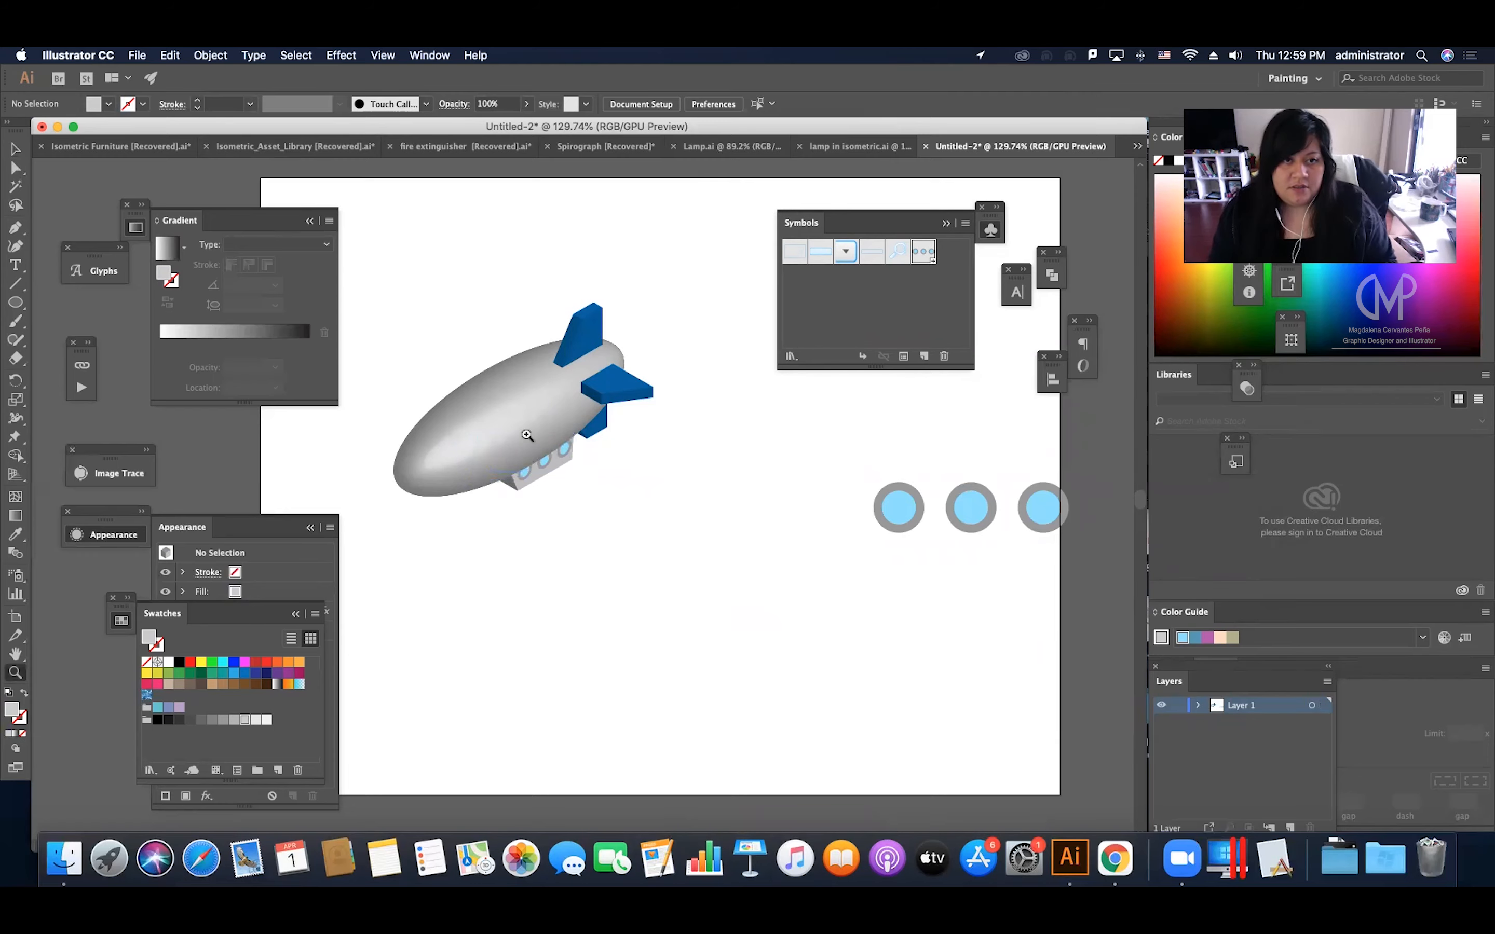
drag(526, 435, 789, 453)
scroll(777, 449, right, 3)
key(v)
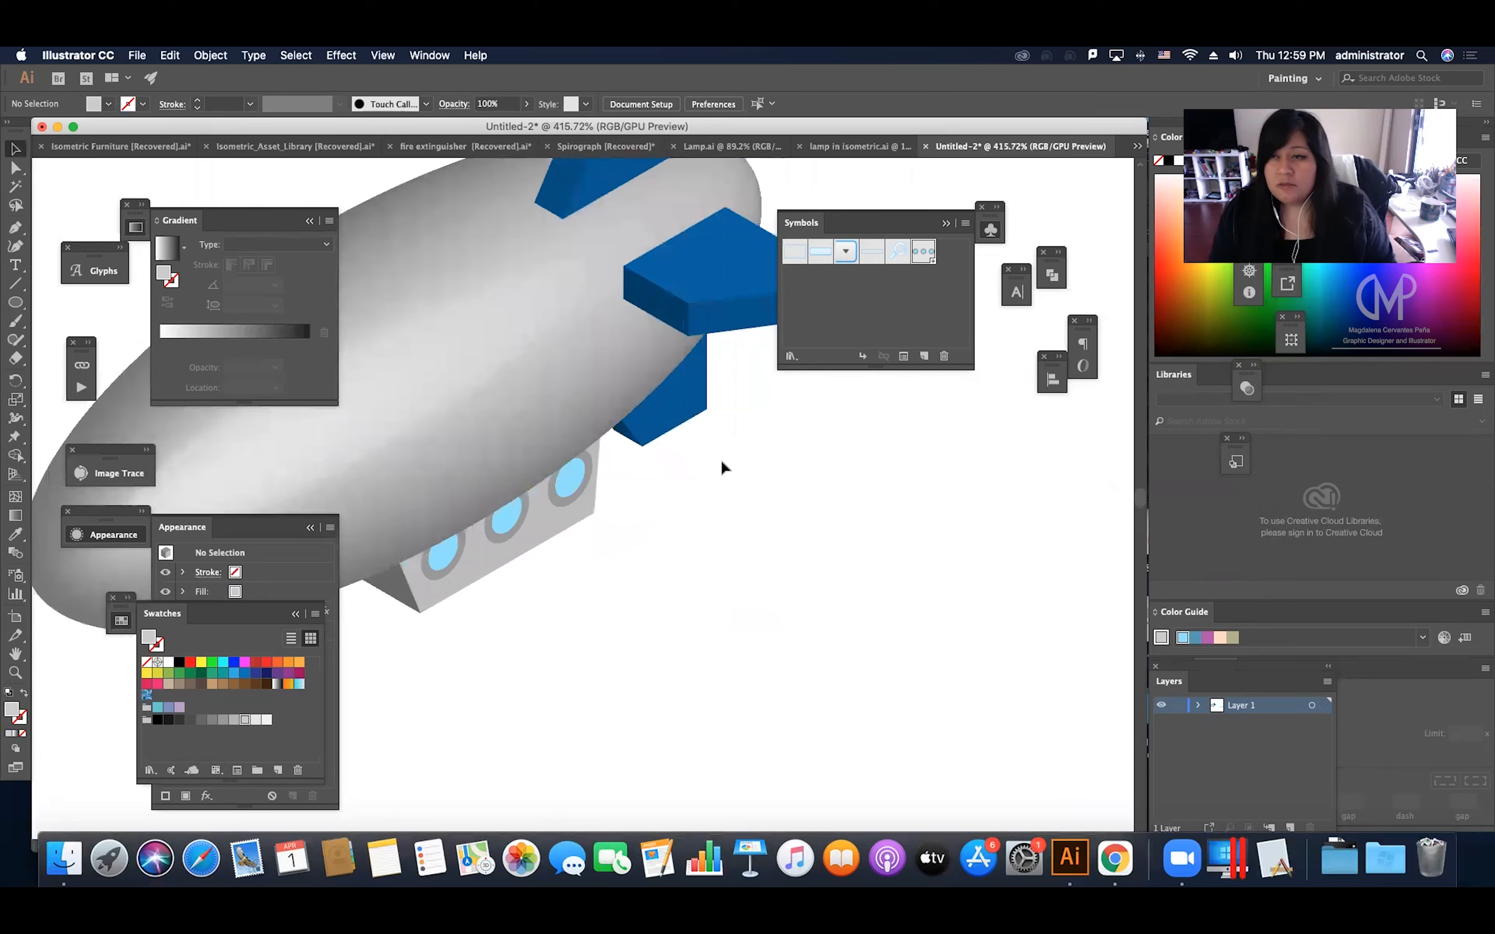
key(shift+b)
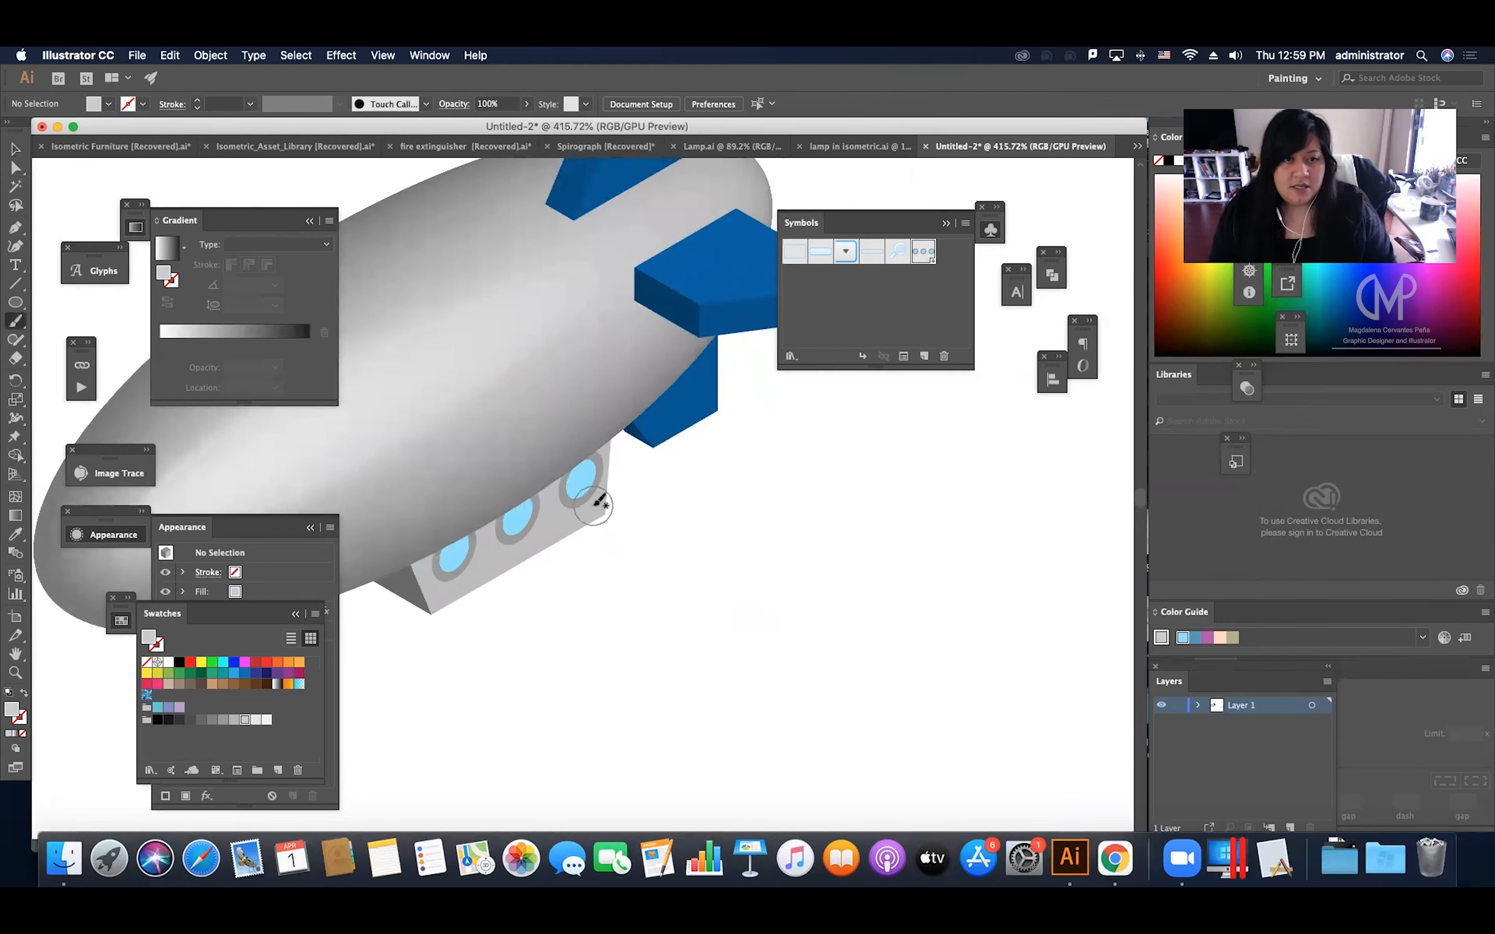
key(v)
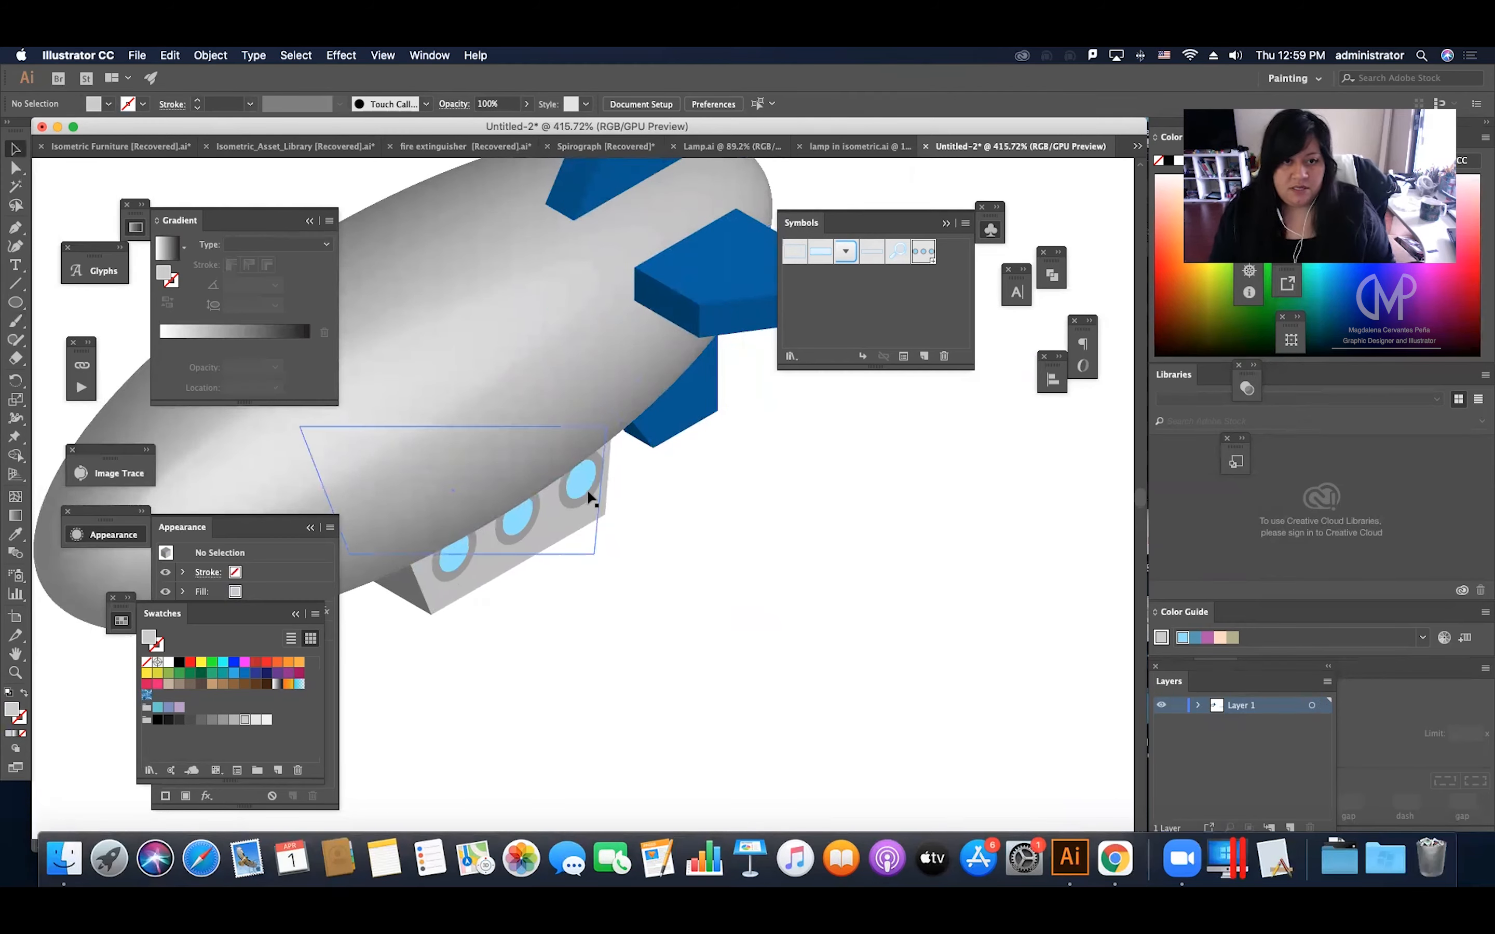
click(591, 488)
click(685, 438)
mouse_move(690, 416)
mouse_down()
mouse_move(692, 447)
mouse_move(721, 444)
mouse_move(685, 415)
mouse_up()
click(766, 444)
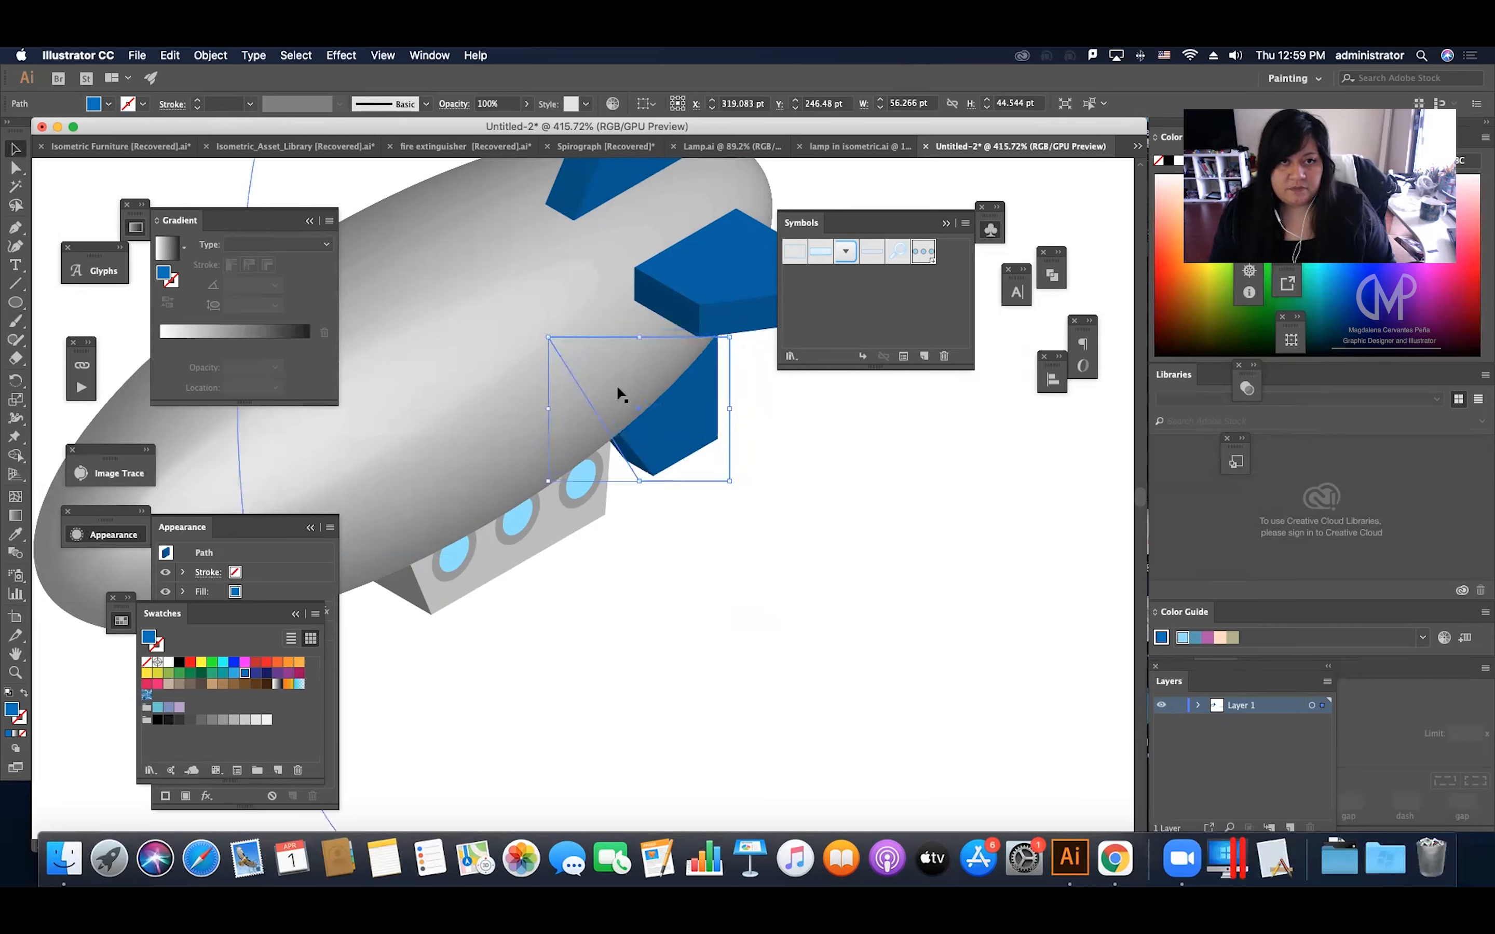
click(552, 498)
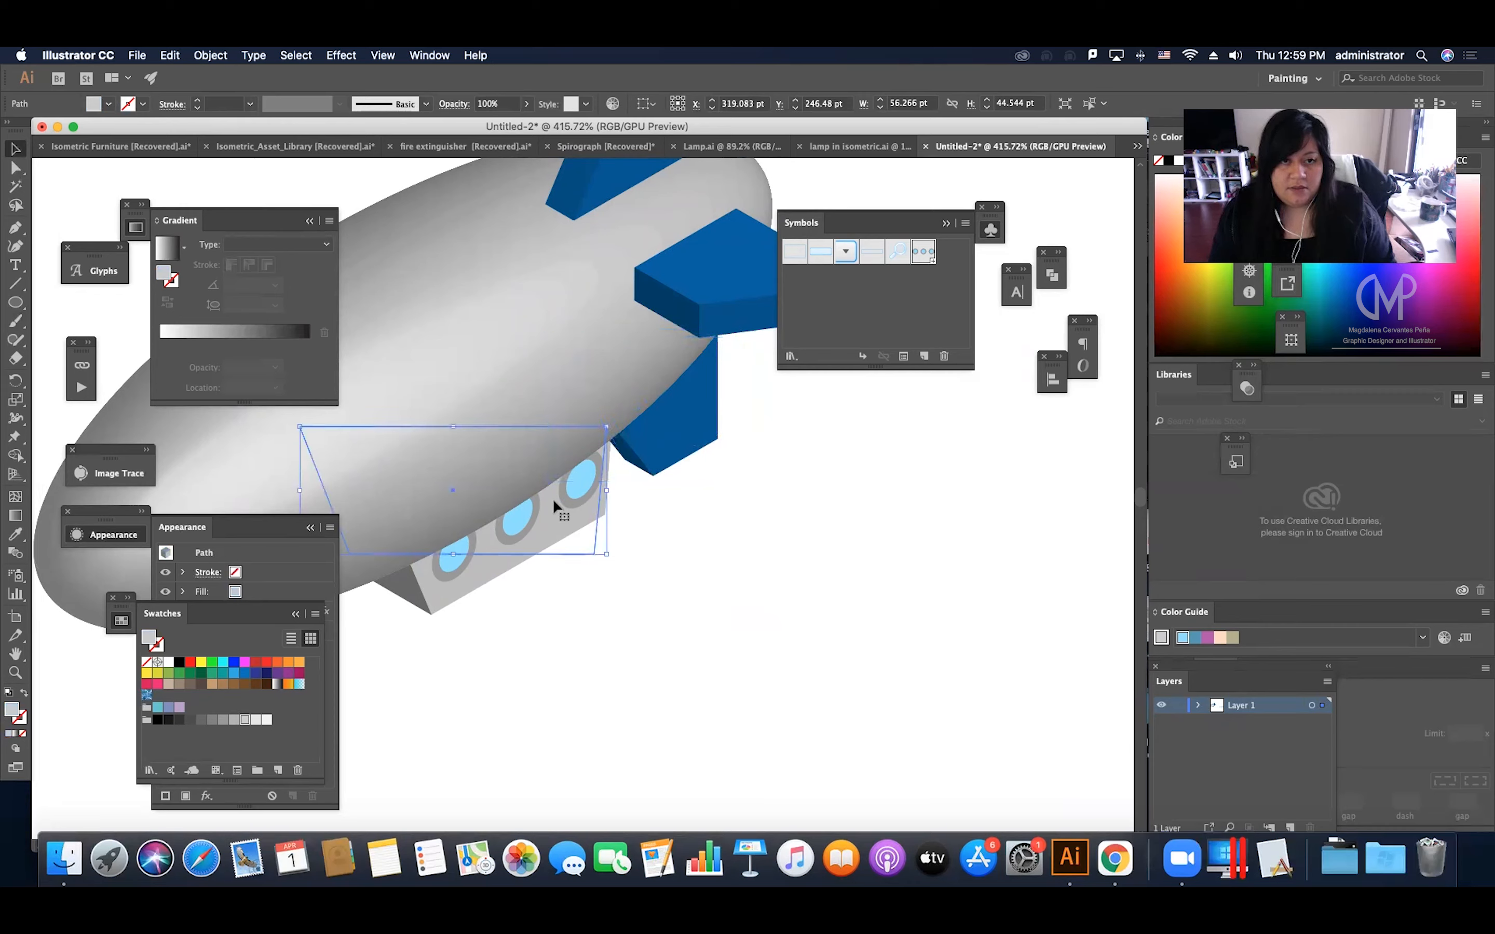
drag(554, 500, 552, 515)
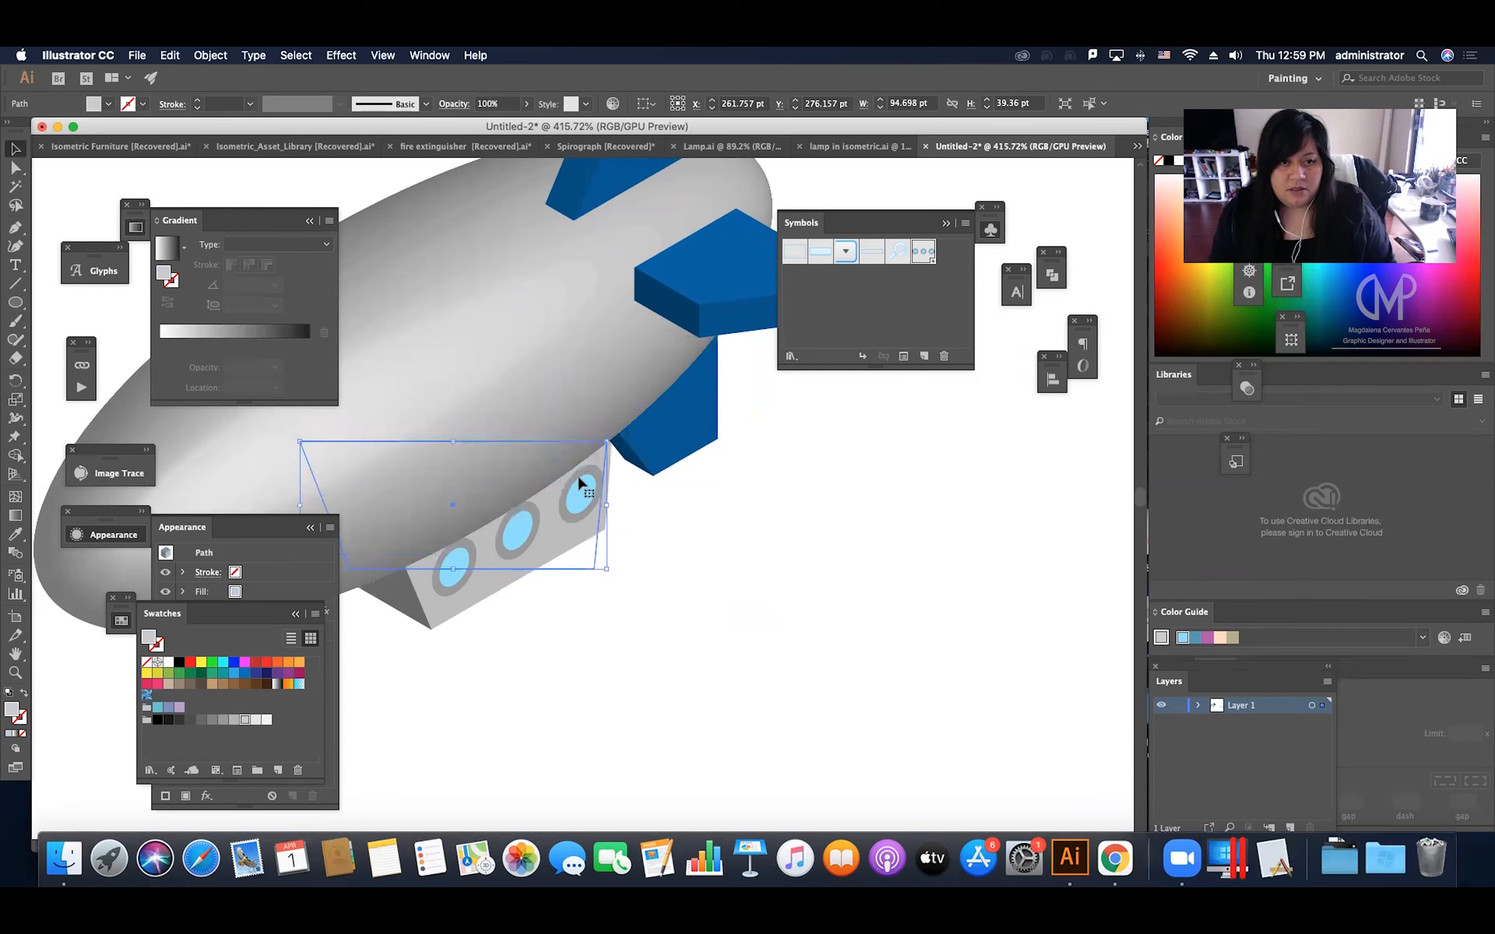
Send the lower tail fin to the back and fine-tune its position, slightly farther right against the airship body.
click(658, 469)
drag(670, 446, 679, 452)
right_click(679, 452)
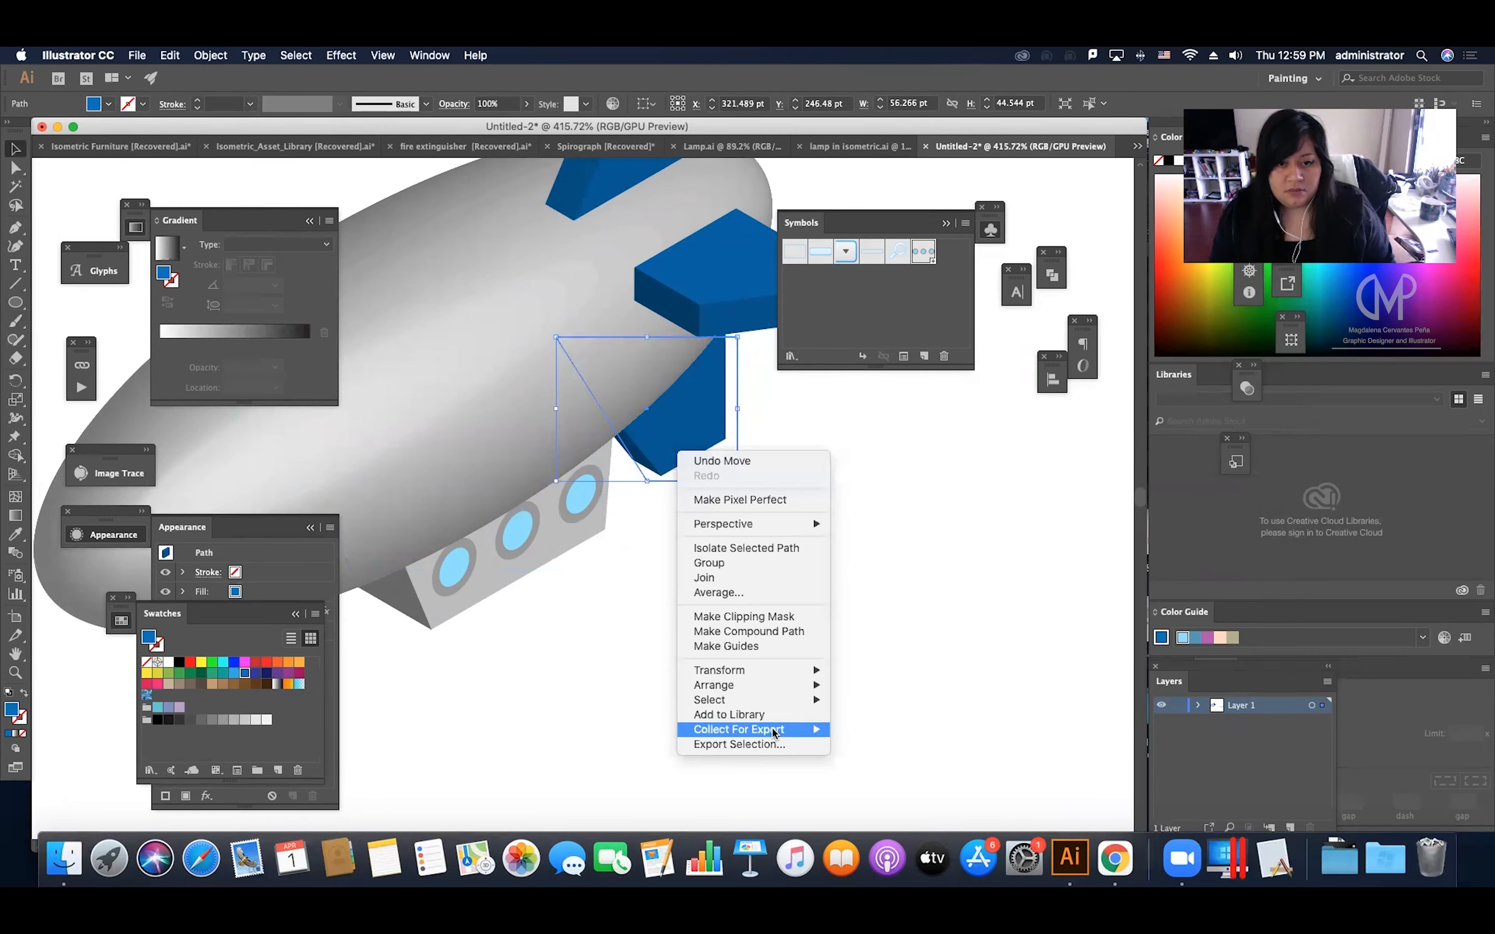
mouse_move(772, 684)
click(854, 729)
drag(647, 434, 647, 444)
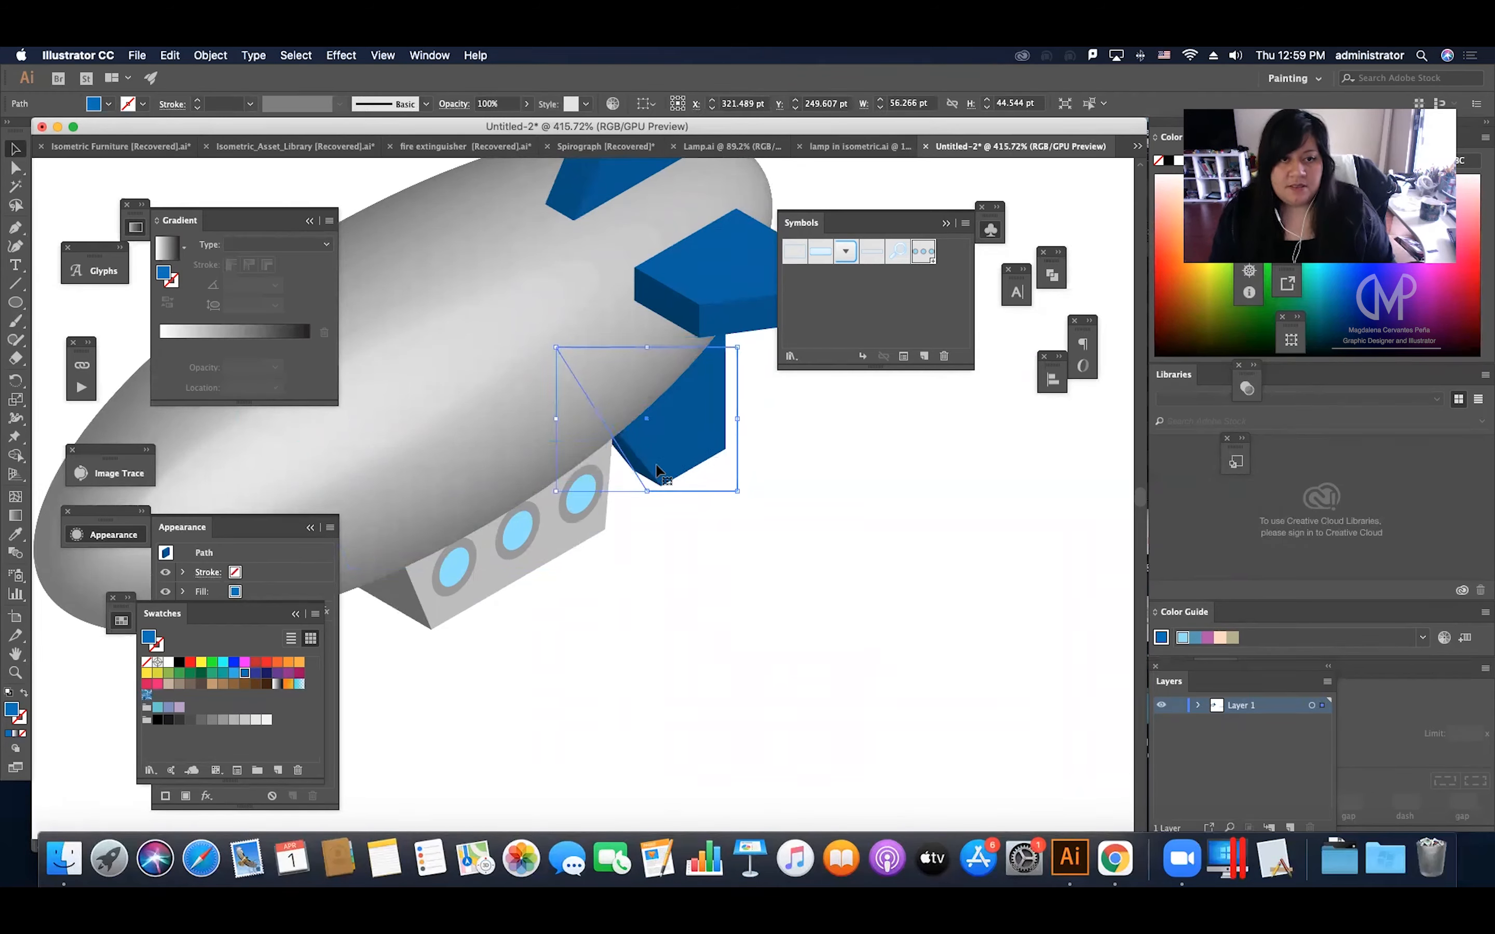
key(super+z)
click(771, 439)
key(z)
drag(771, 439, 691, 431)
key(v)
click(691, 435)
Check the assembled airship as a whole, including the placement of its fins and gondola.
key(z)
drag(772, 467, 584, 569)
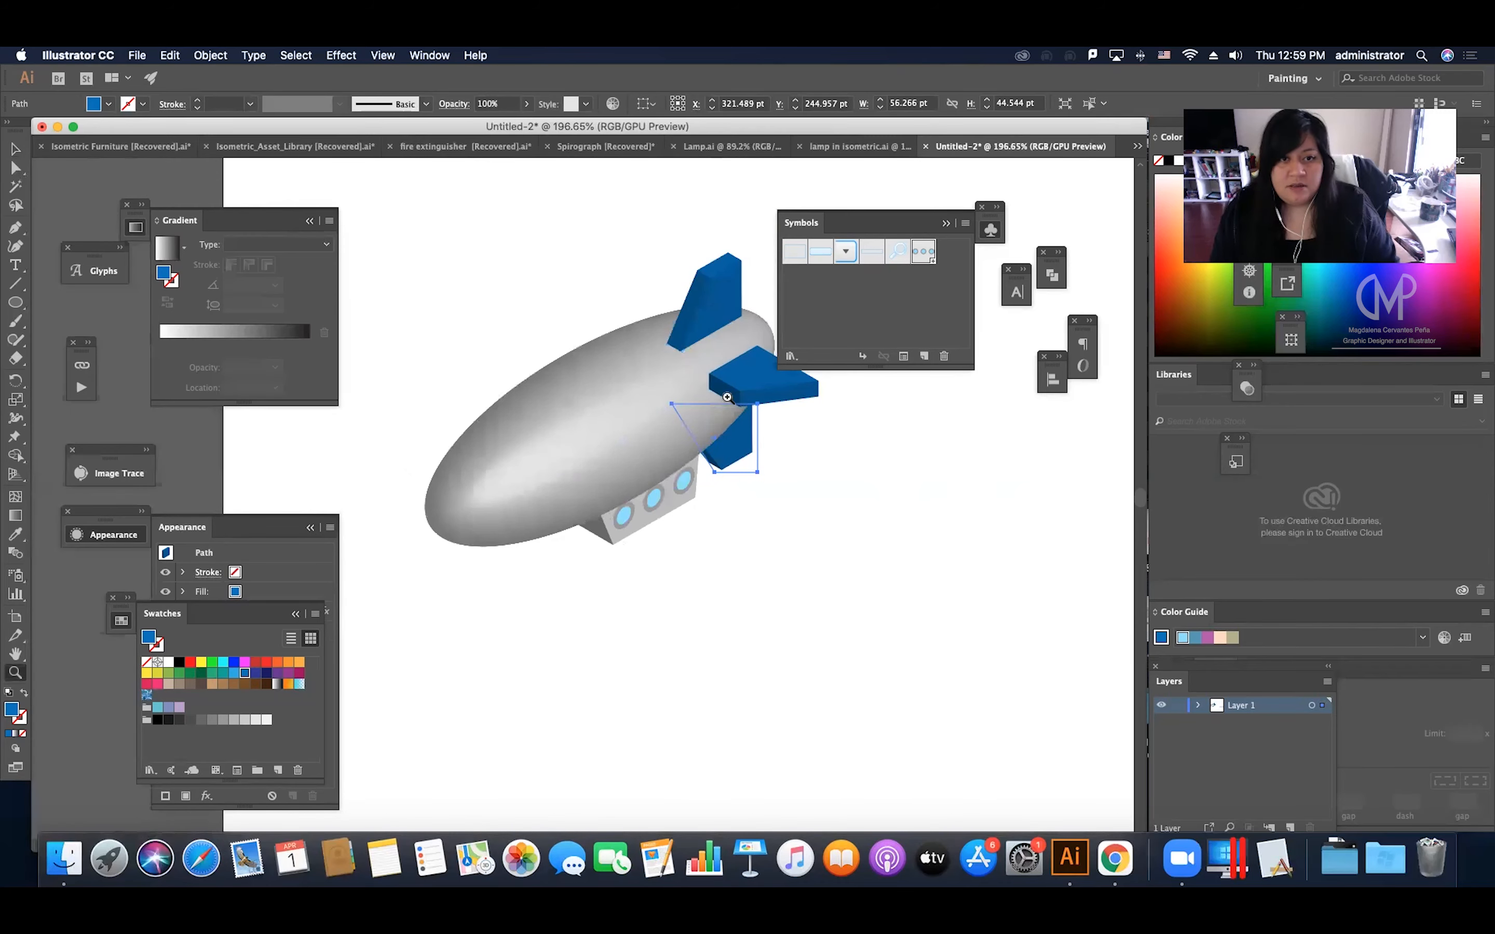
scroll(730, 525, down, 2)
scroll(730, 525, right, 2)
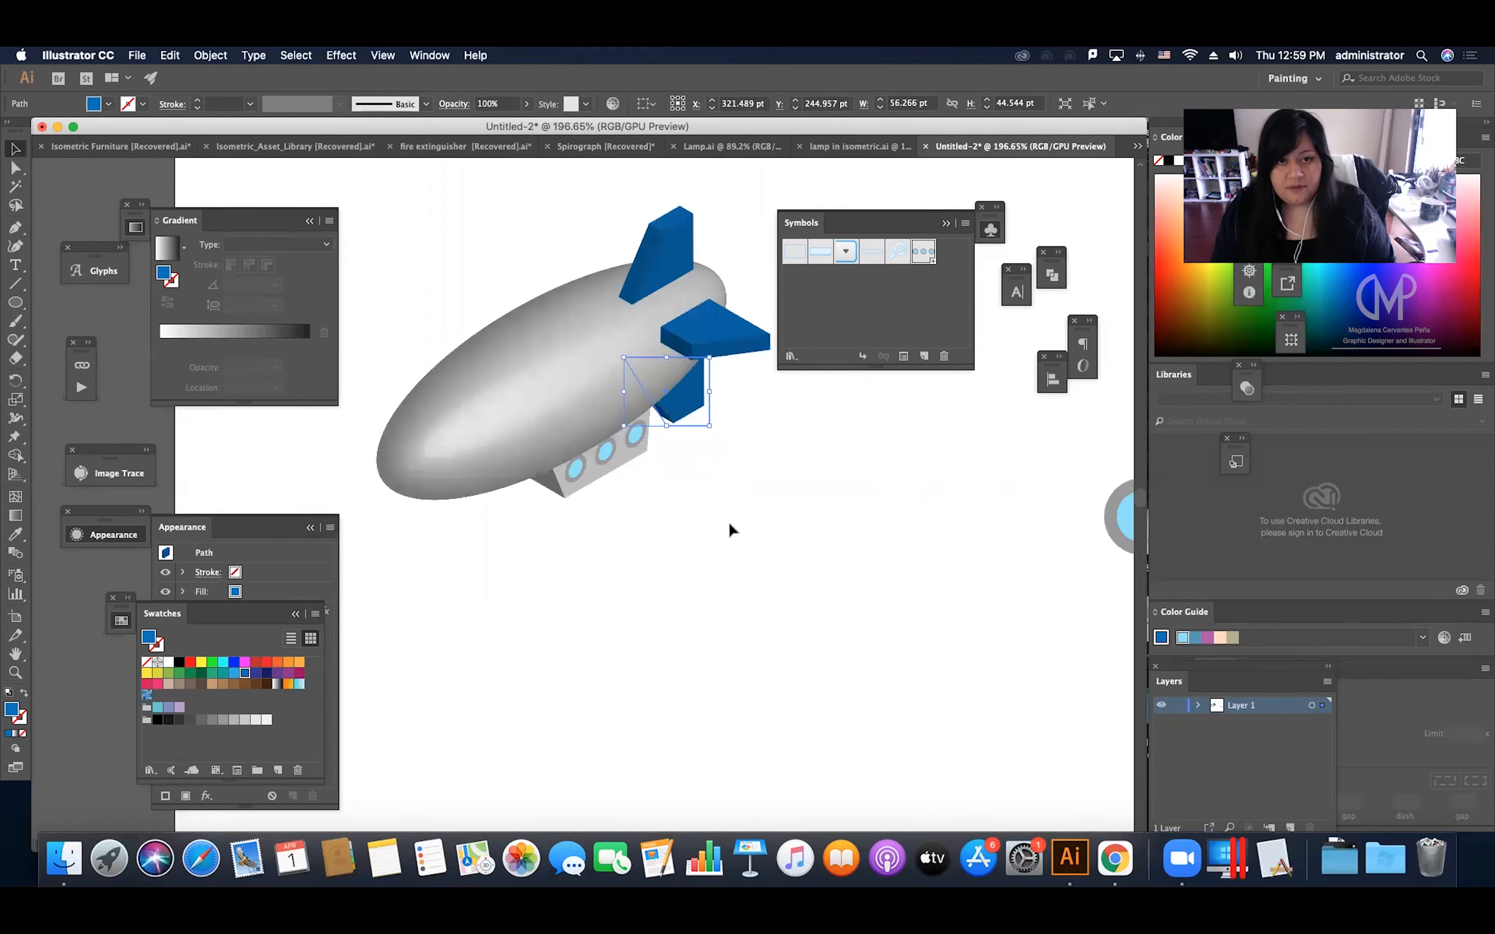
key(v)
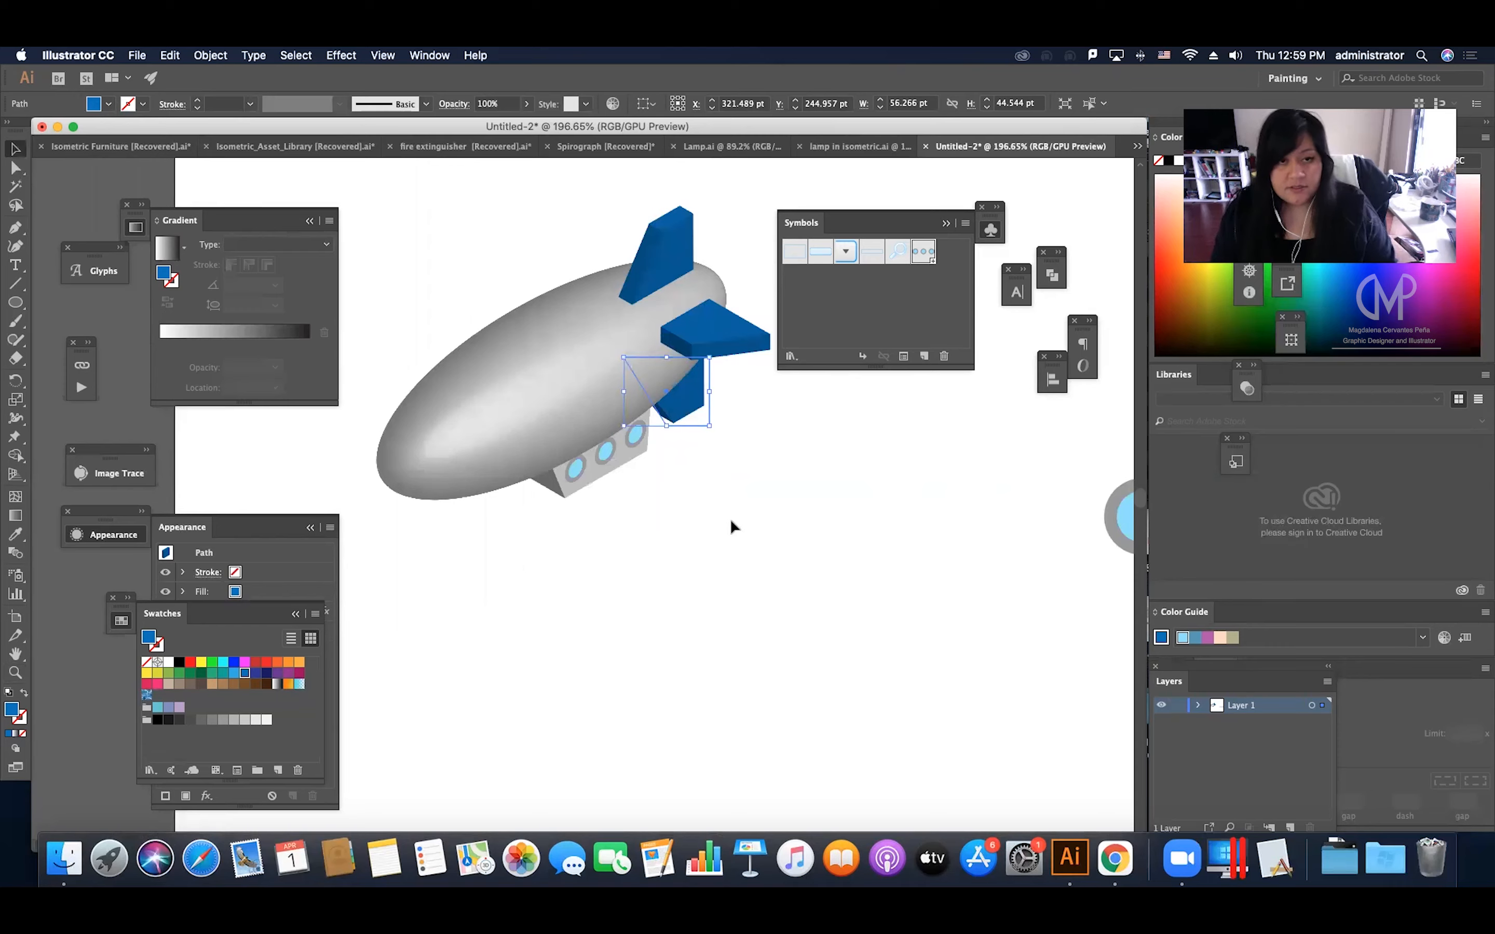
click(730, 519)
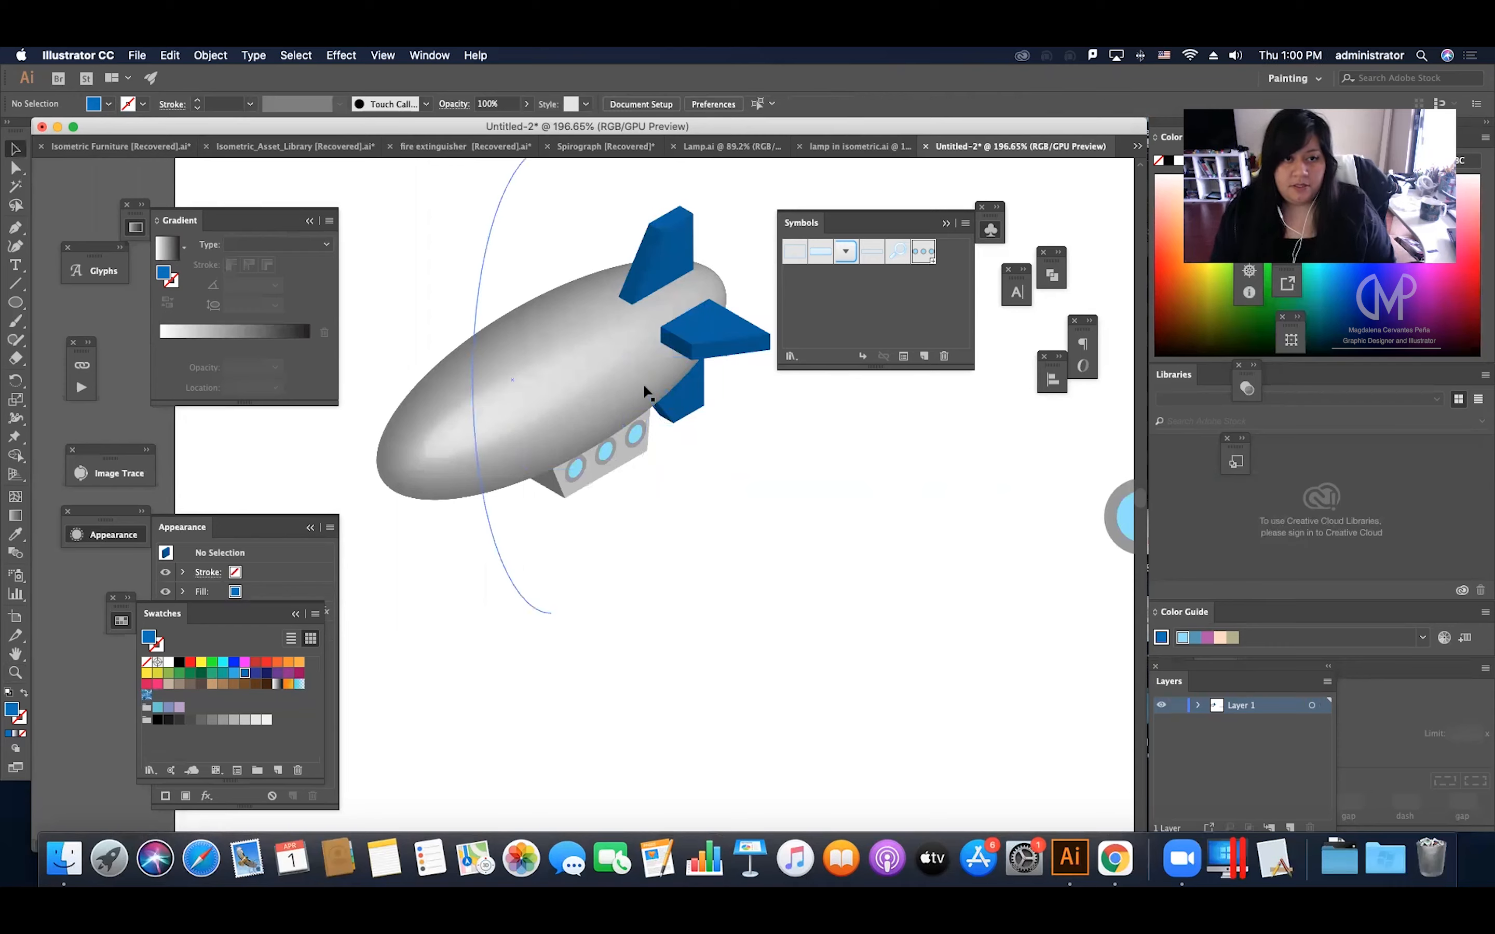
key(z)
drag(690, 514, 607, 560)
alt+click(607, 560)
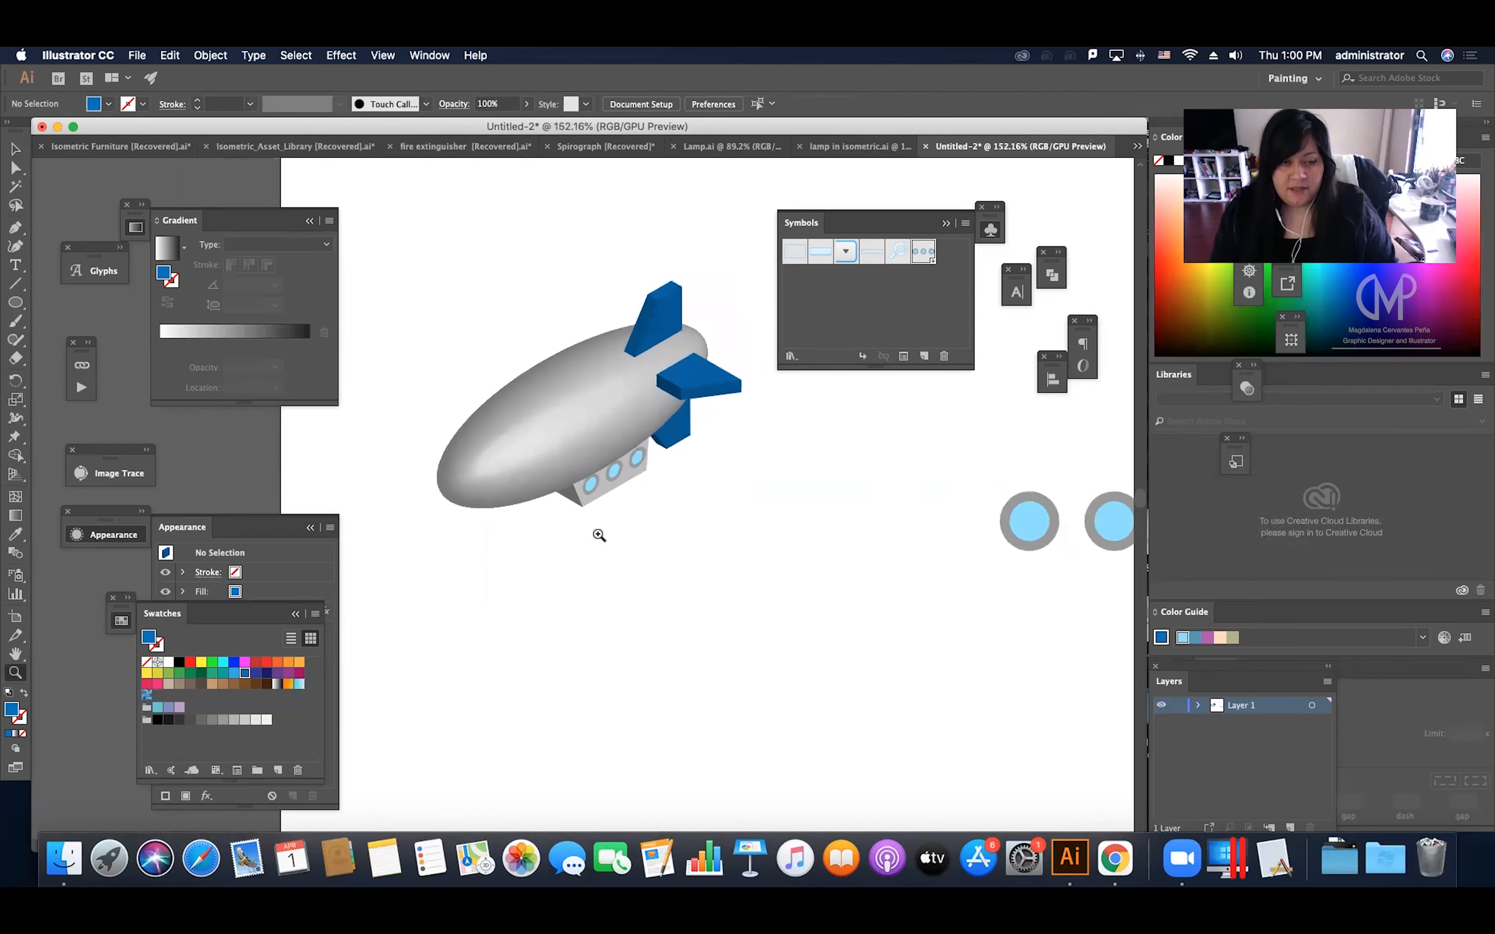
scroll(633, 497, right, 3)
scroll(632, 497, down, 2)
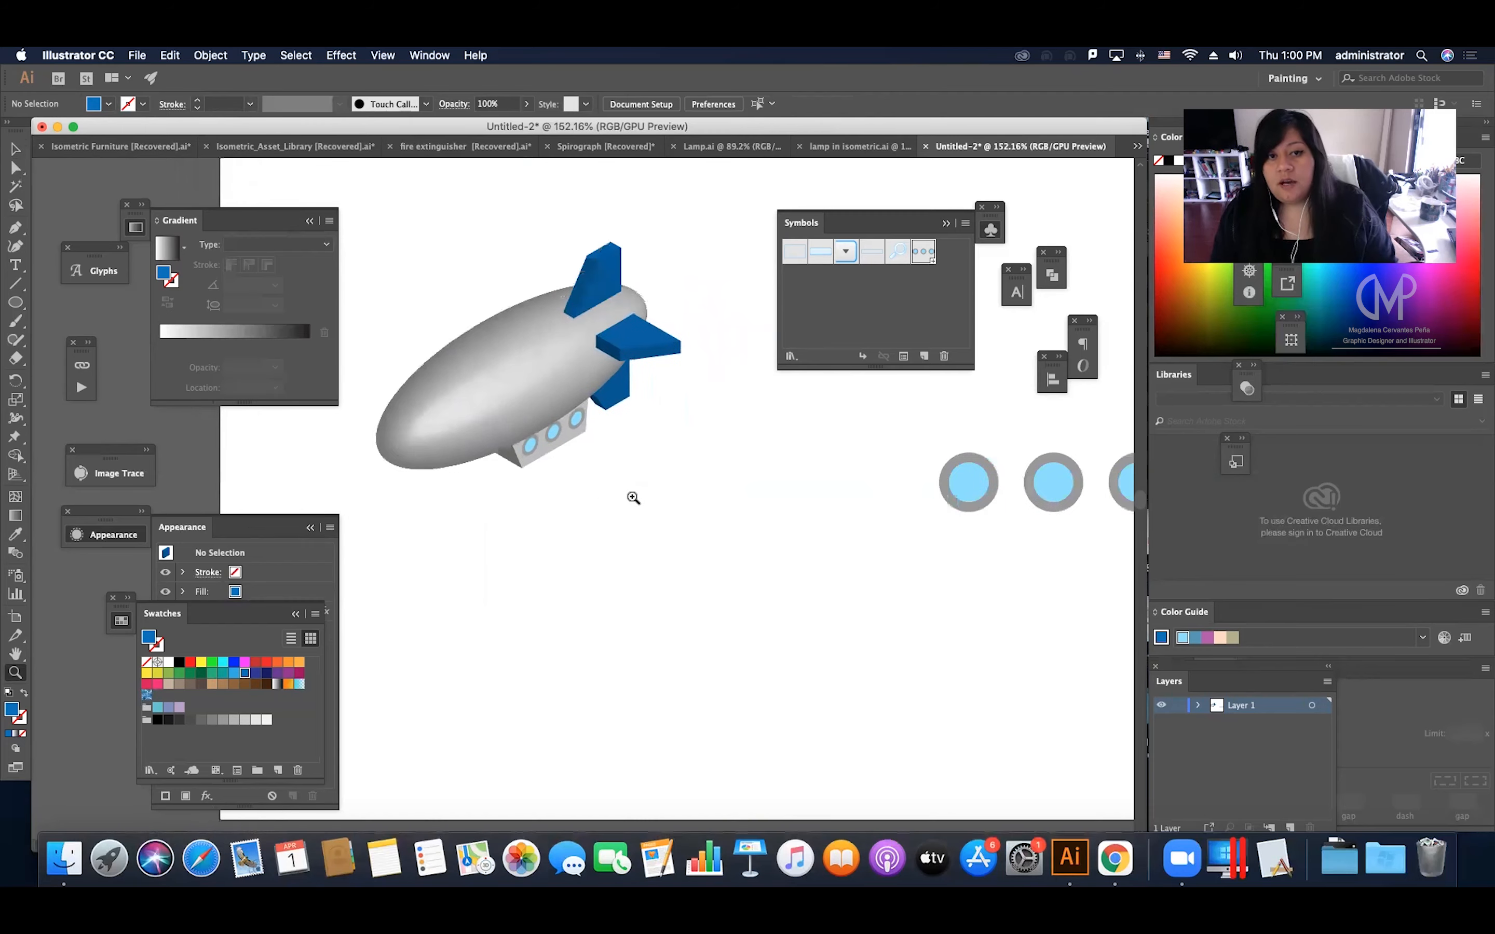
Delete the leftover row of window circles beside the airship and collapse the symbols list.
key(v)
key(z)
drag(845, 511, 672, 593)
alt+click(672, 593)
key(v)
drag(893, 461, 992, 525)
key(Delete)
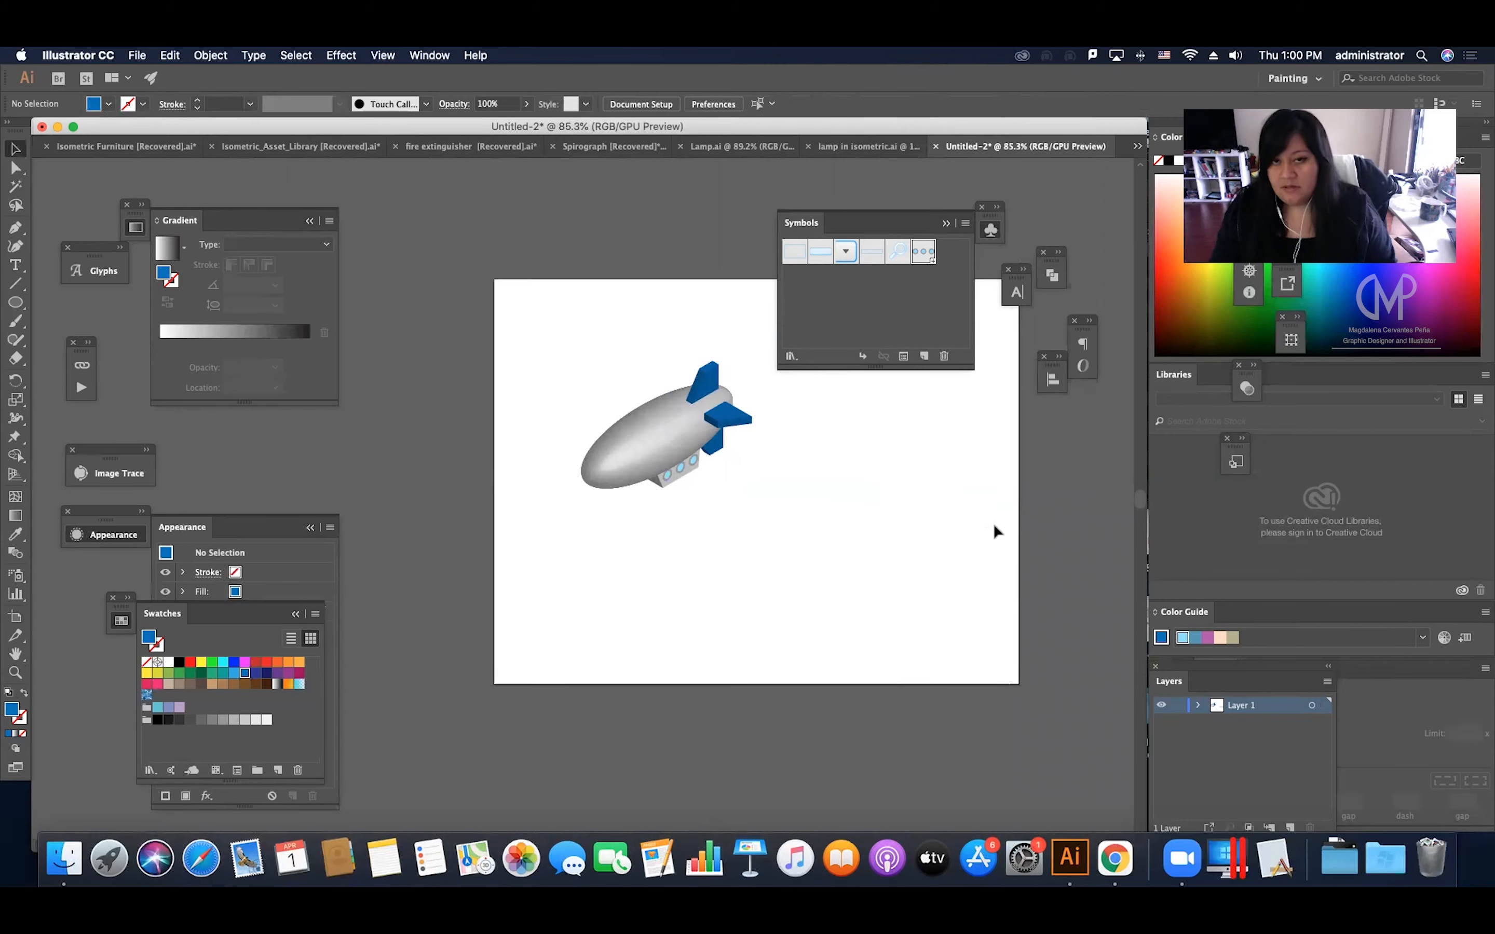
click(953, 224)
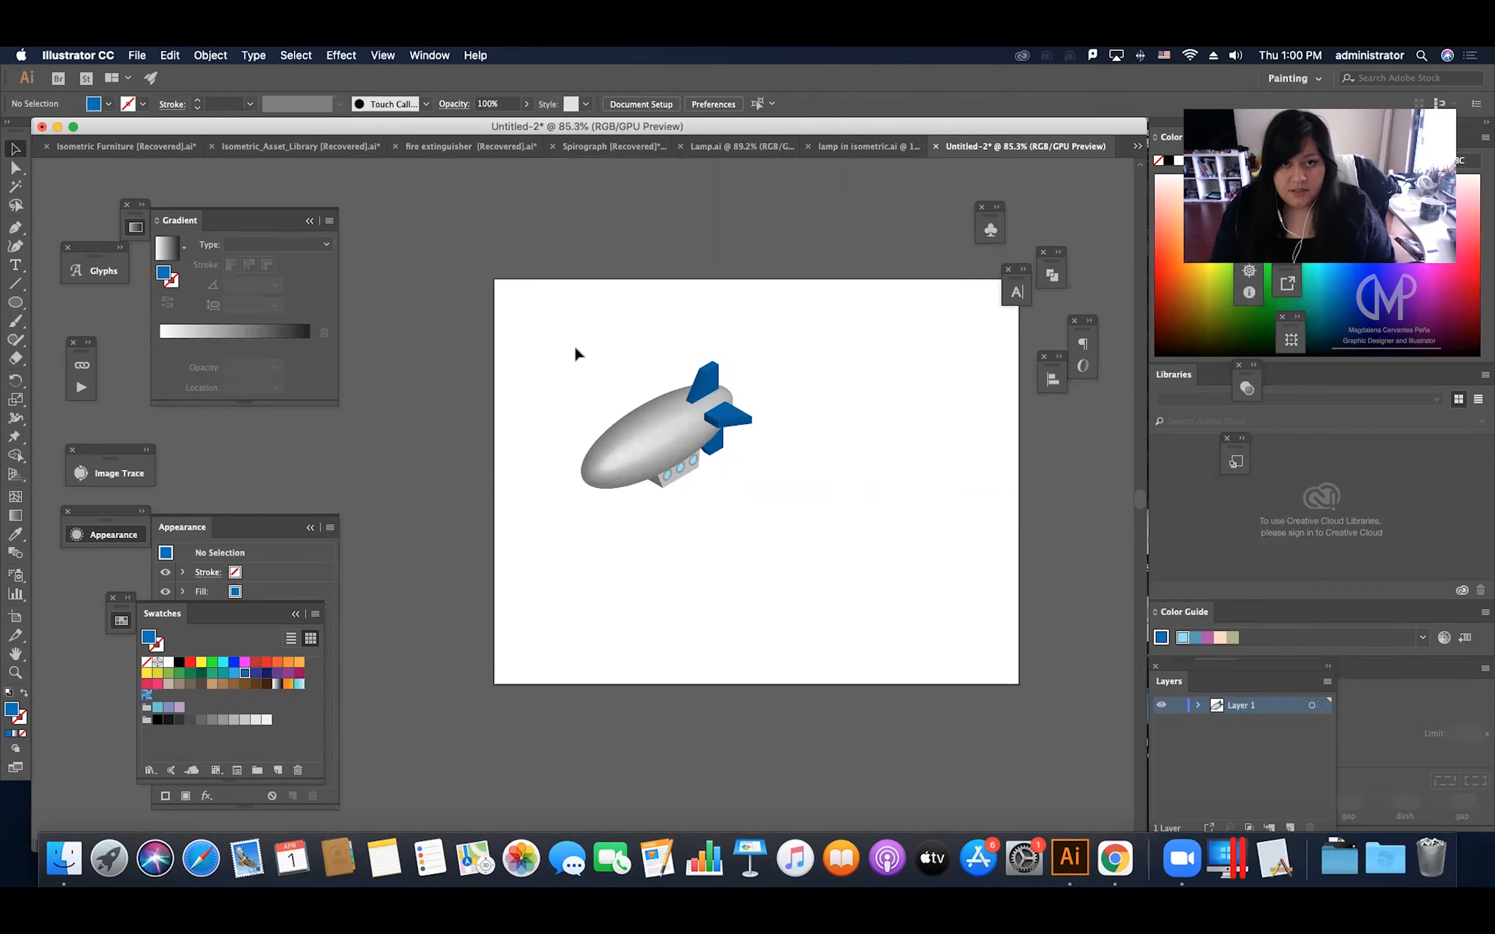
Move the whole airship toward the artboard's left edge.
drag(576, 347, 902, 589)
drag(722, 436, 653, 426)
click(769, 446)
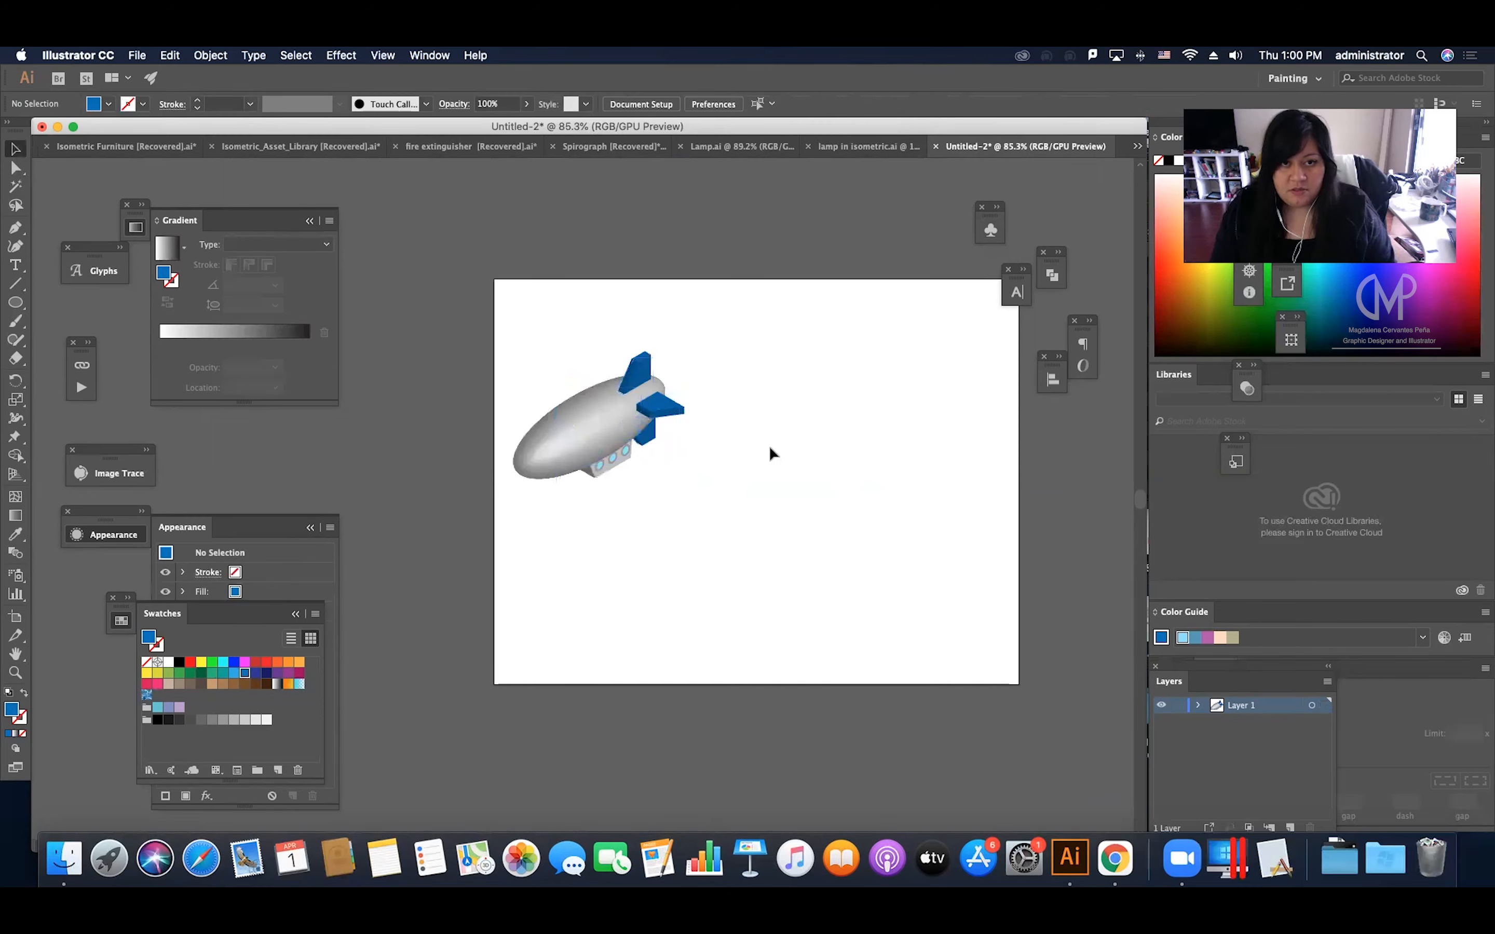
Duplicate the complete airship onto the right half of the artboard and shift the original slightly right.
drag(547, 324, 726, 534)
drag(630, 435, 904, 490)
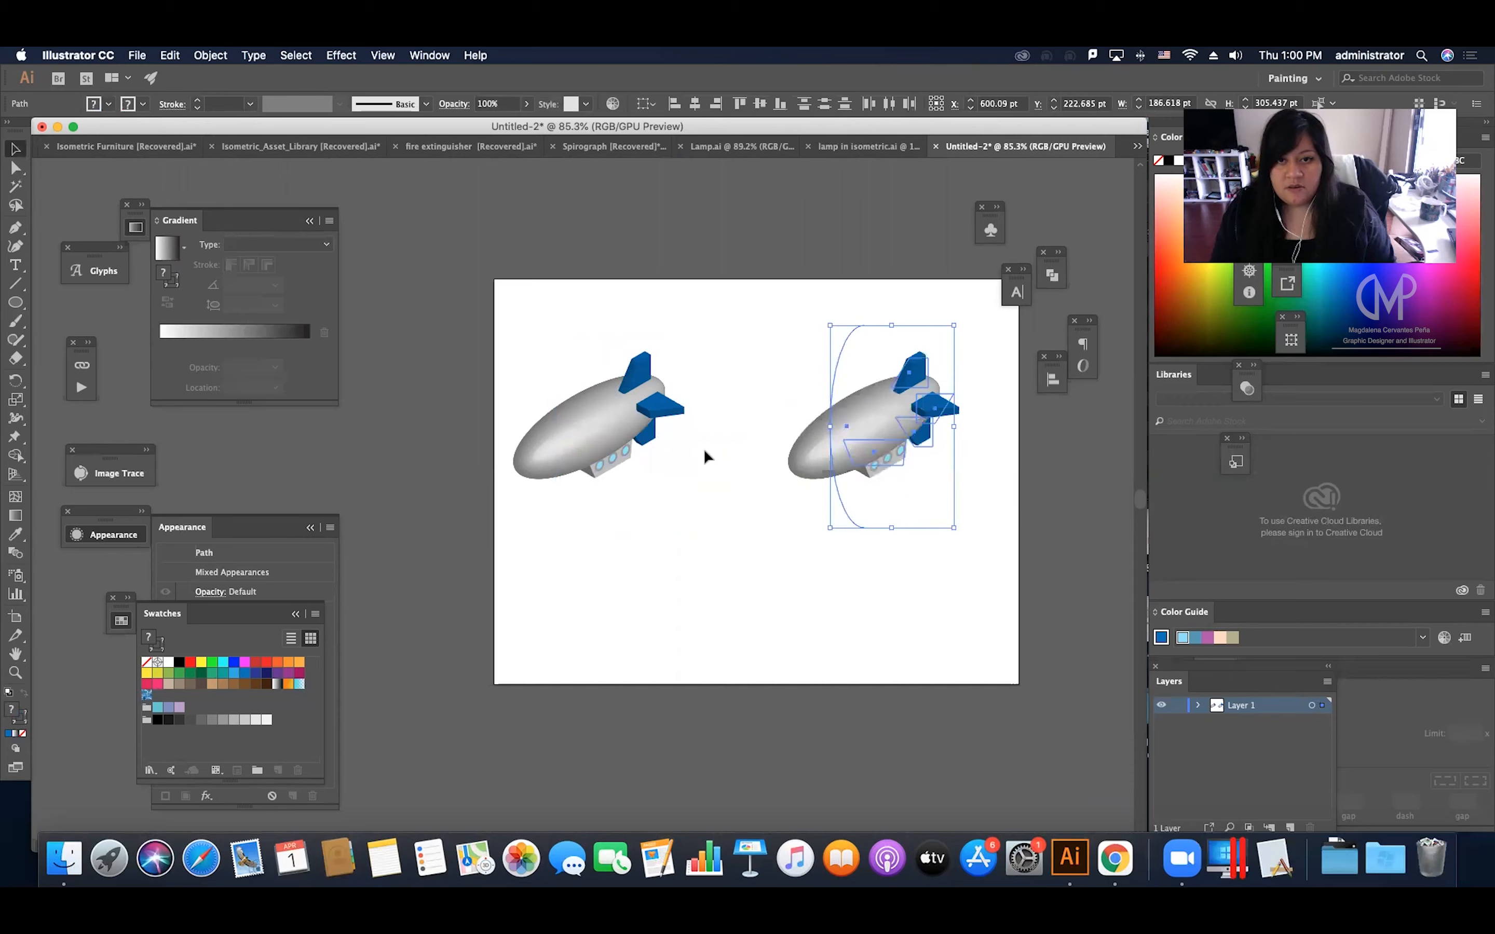
click(705, 454)
drag(526, 342, 733, 530)
drag(612, 421, 635, 421)
click(563, 562)
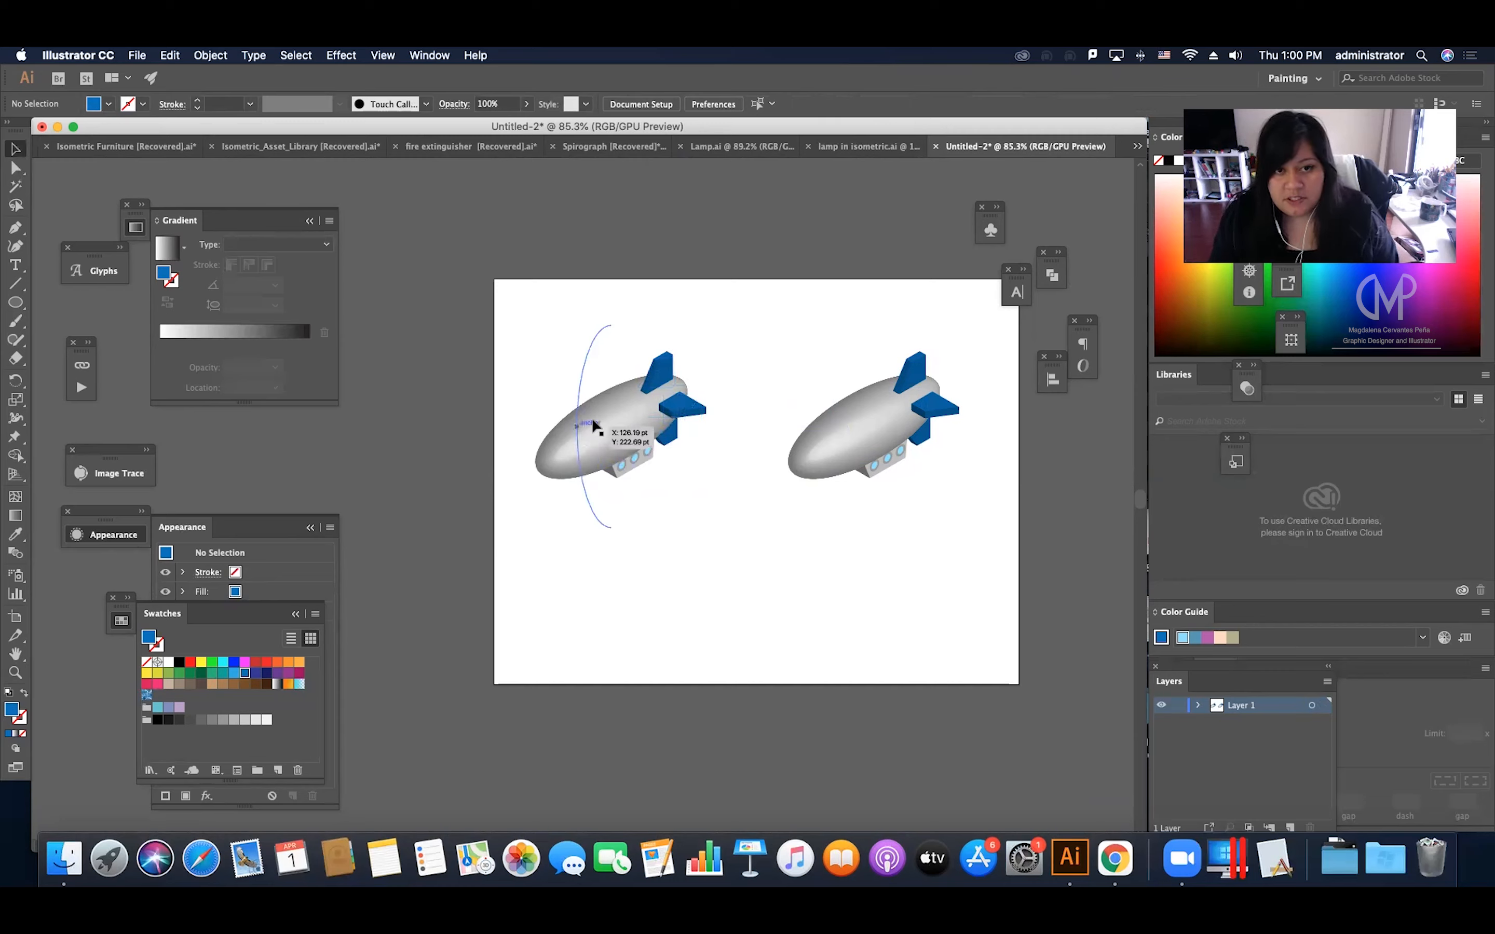
Draw a narrow vertical blue ellipse about 13 pt wide and 342 pt high below and between the two airships.
click(15, 296)
drag(732, 518, 741, 744)
key(v)
click(774, 597)
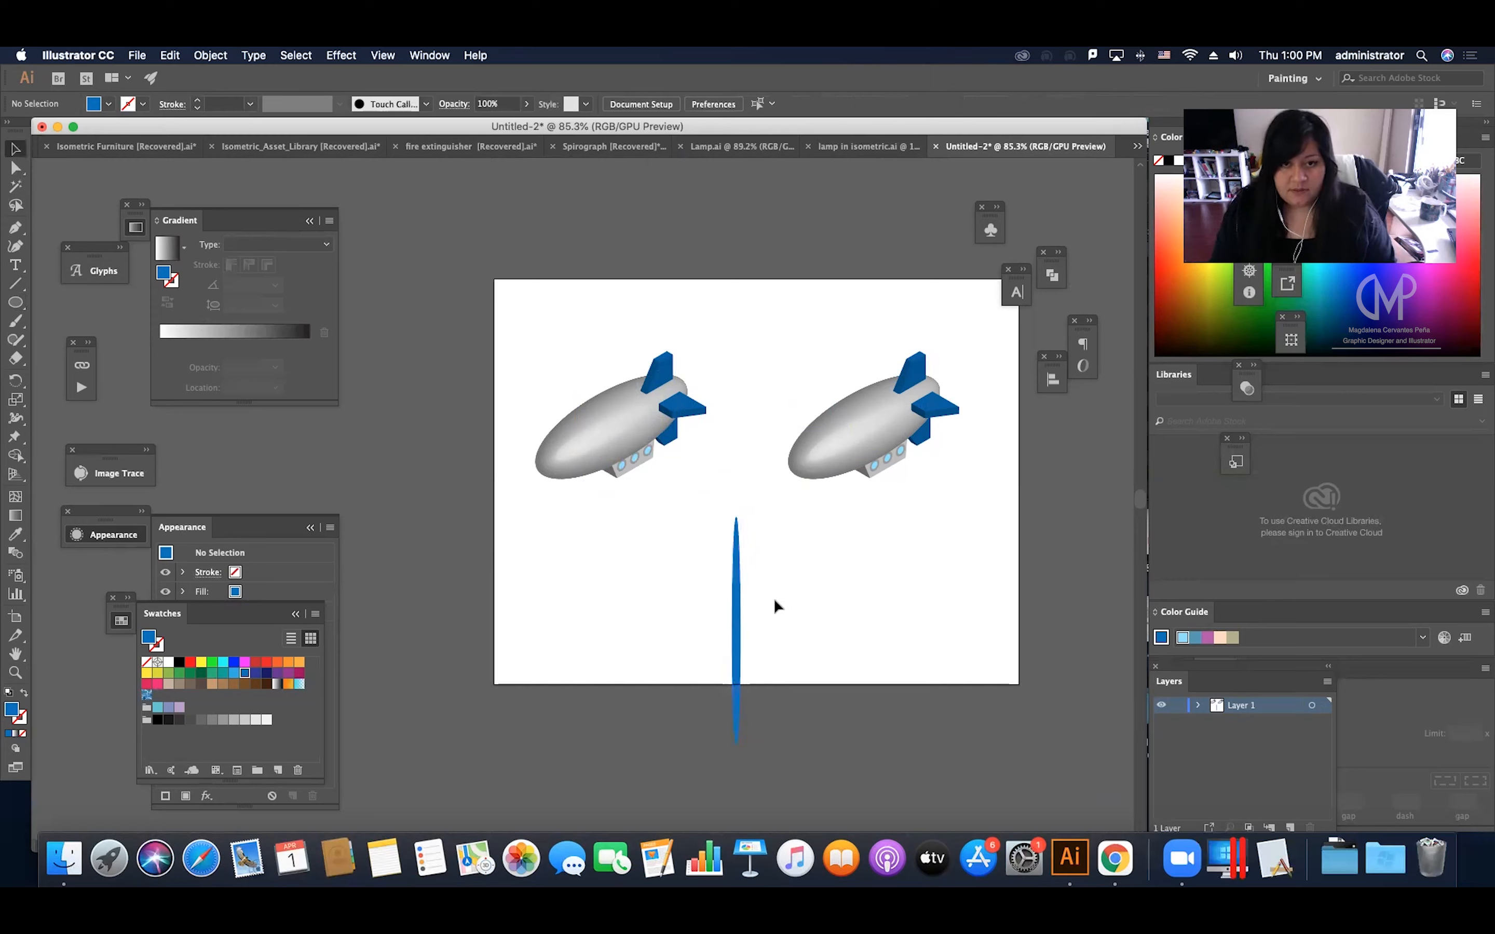
Duplicate the narrow ellipse to the right three times, about 74 pt apart, to make a row of four.
drag(742, 627, 789, 629)
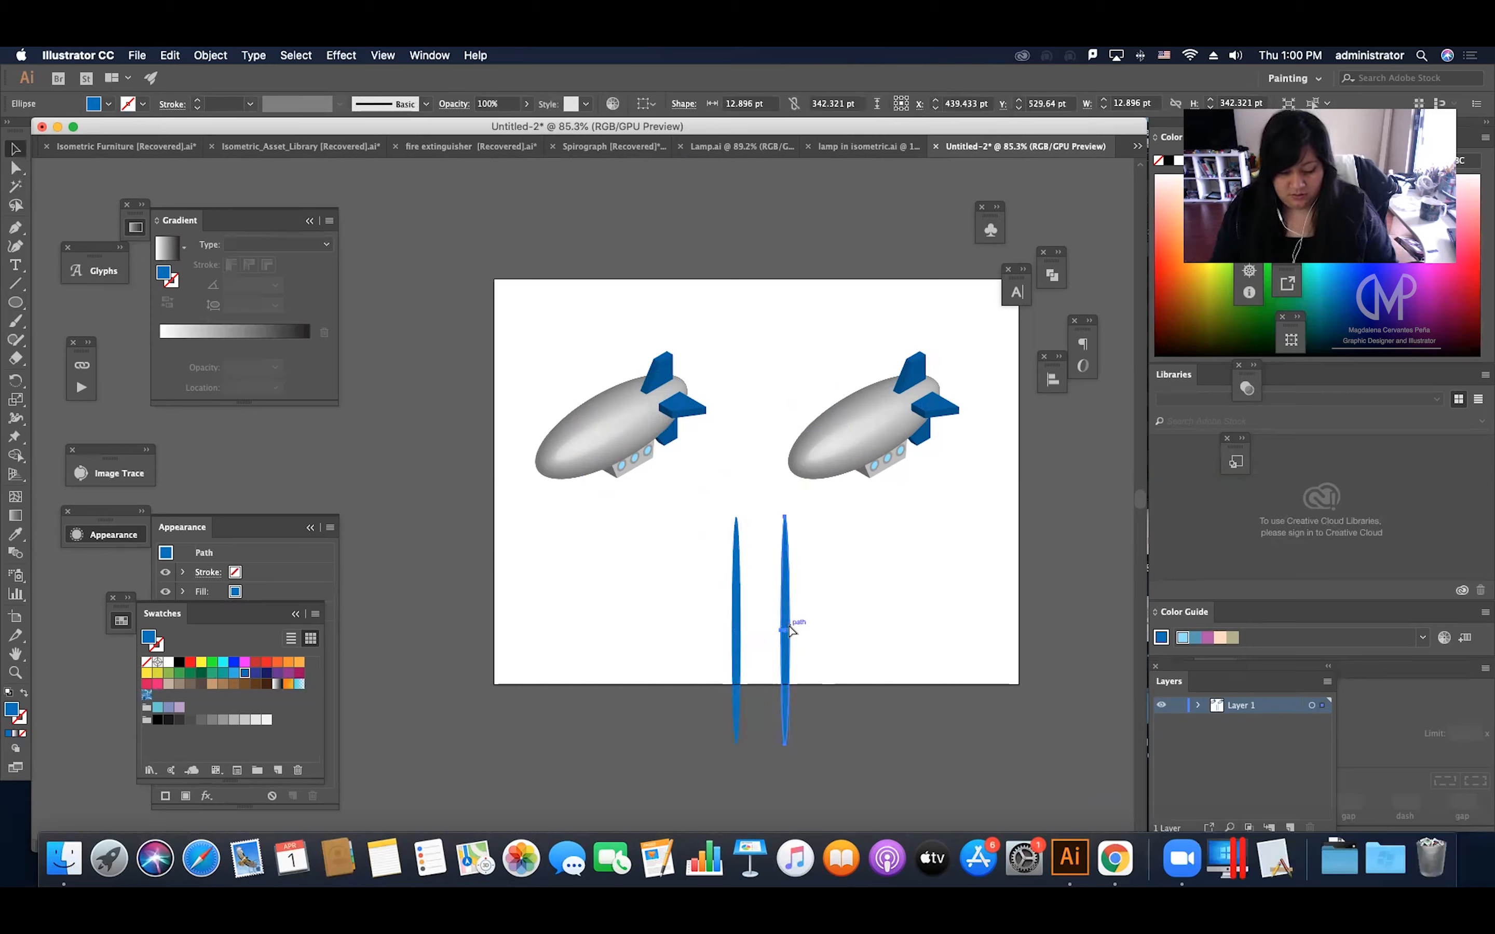
key(super+d)
key(super+d)
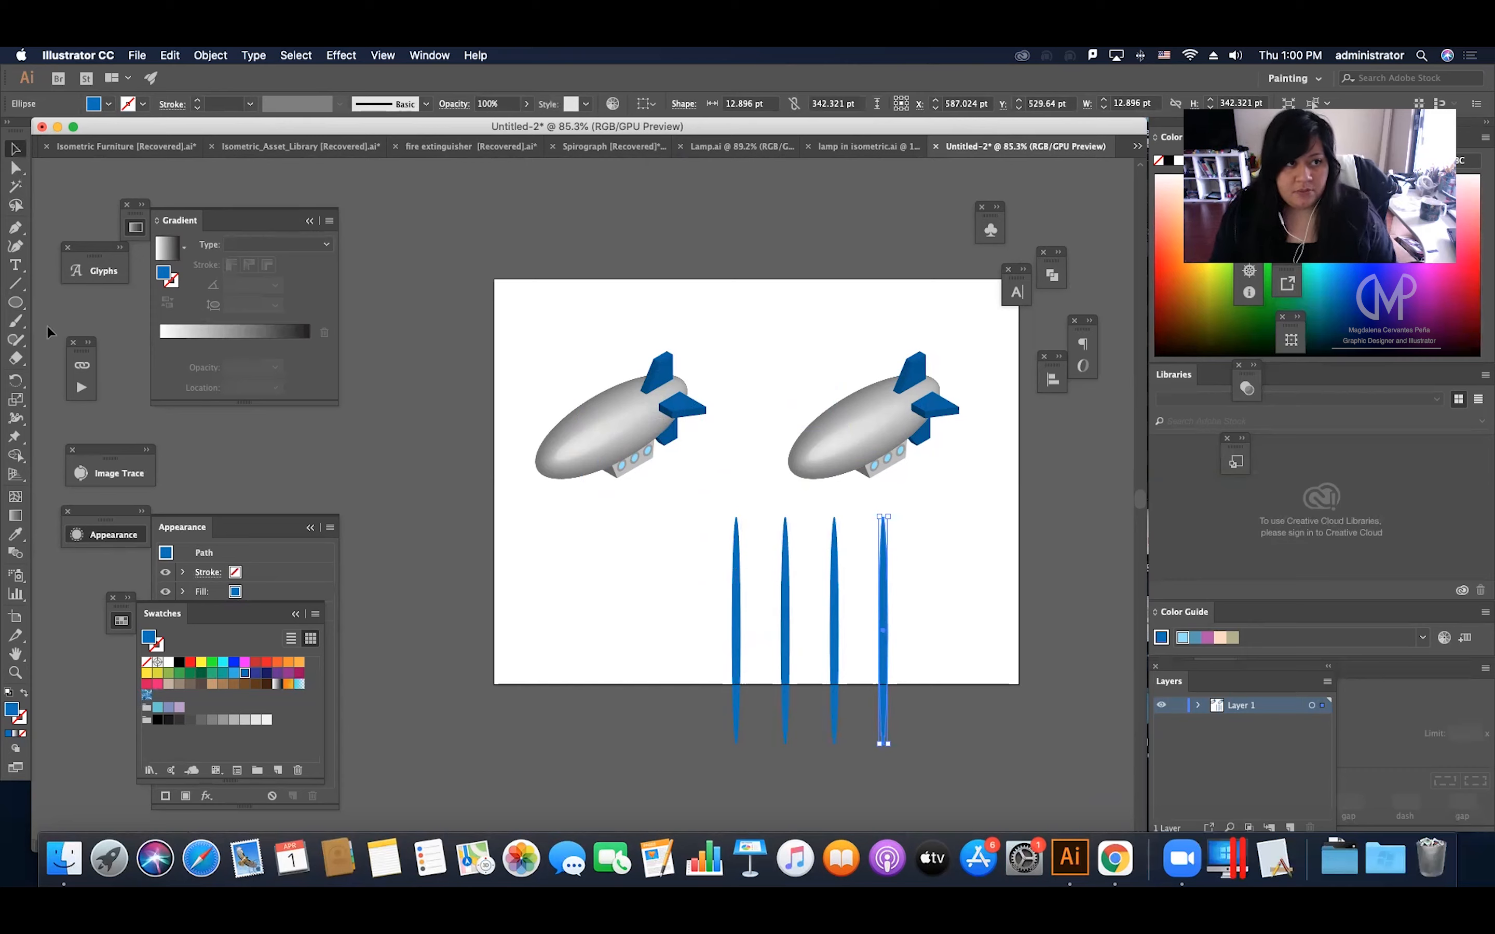
Draw a thin horizontal blue rectangle about 305 pt wide and 11 pt high across the upper part of the four ellipses.
drag(15, 302, 97, 302)
key(v)
click(726, 574)
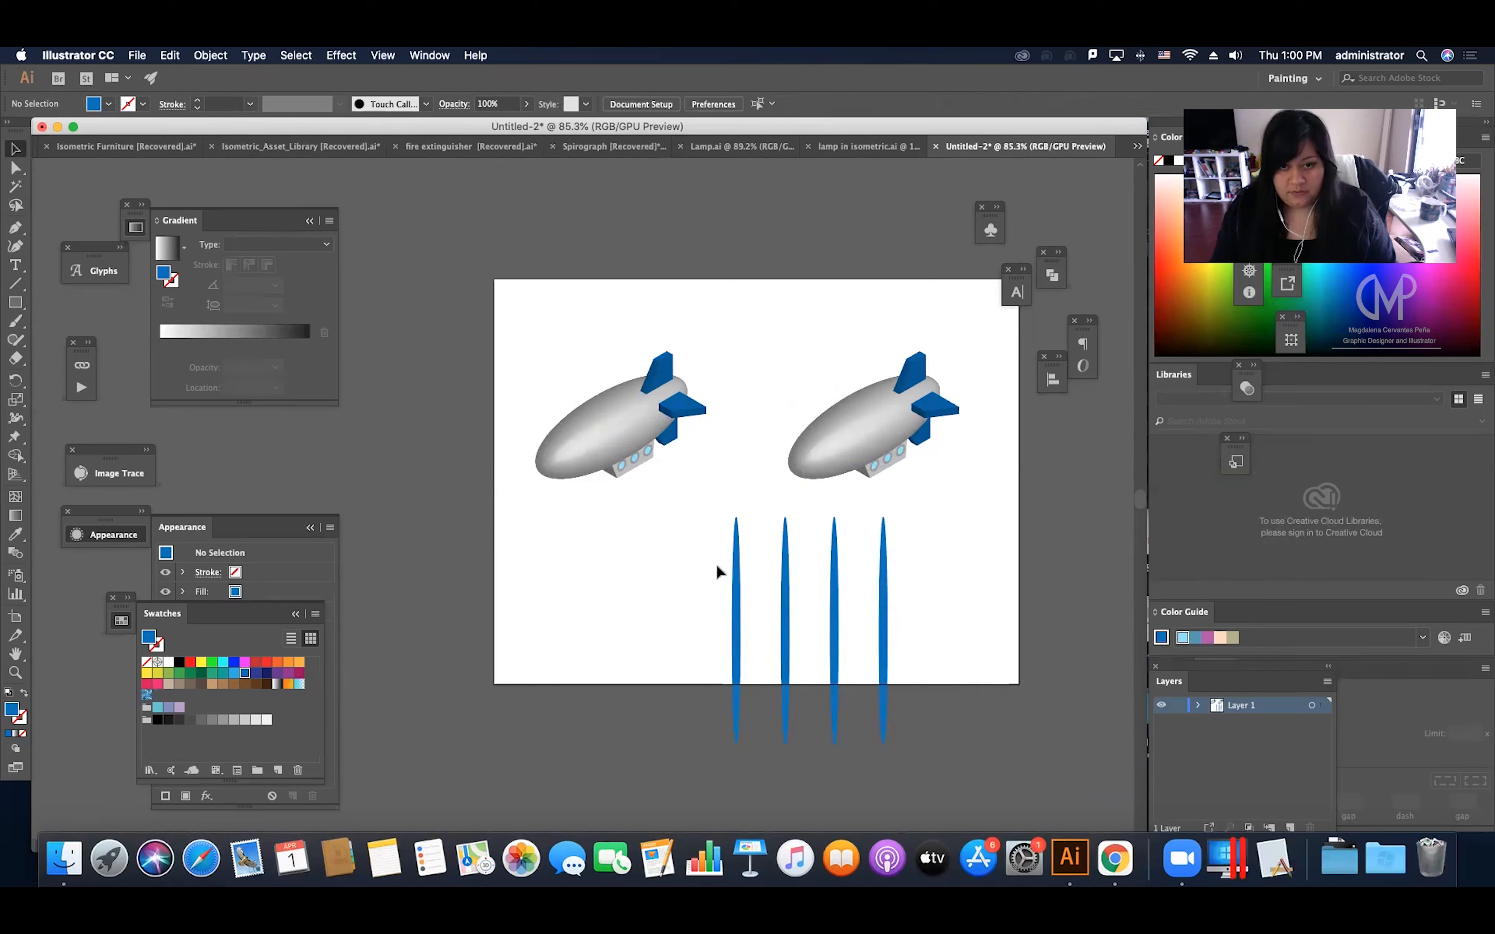
click(7, 307)
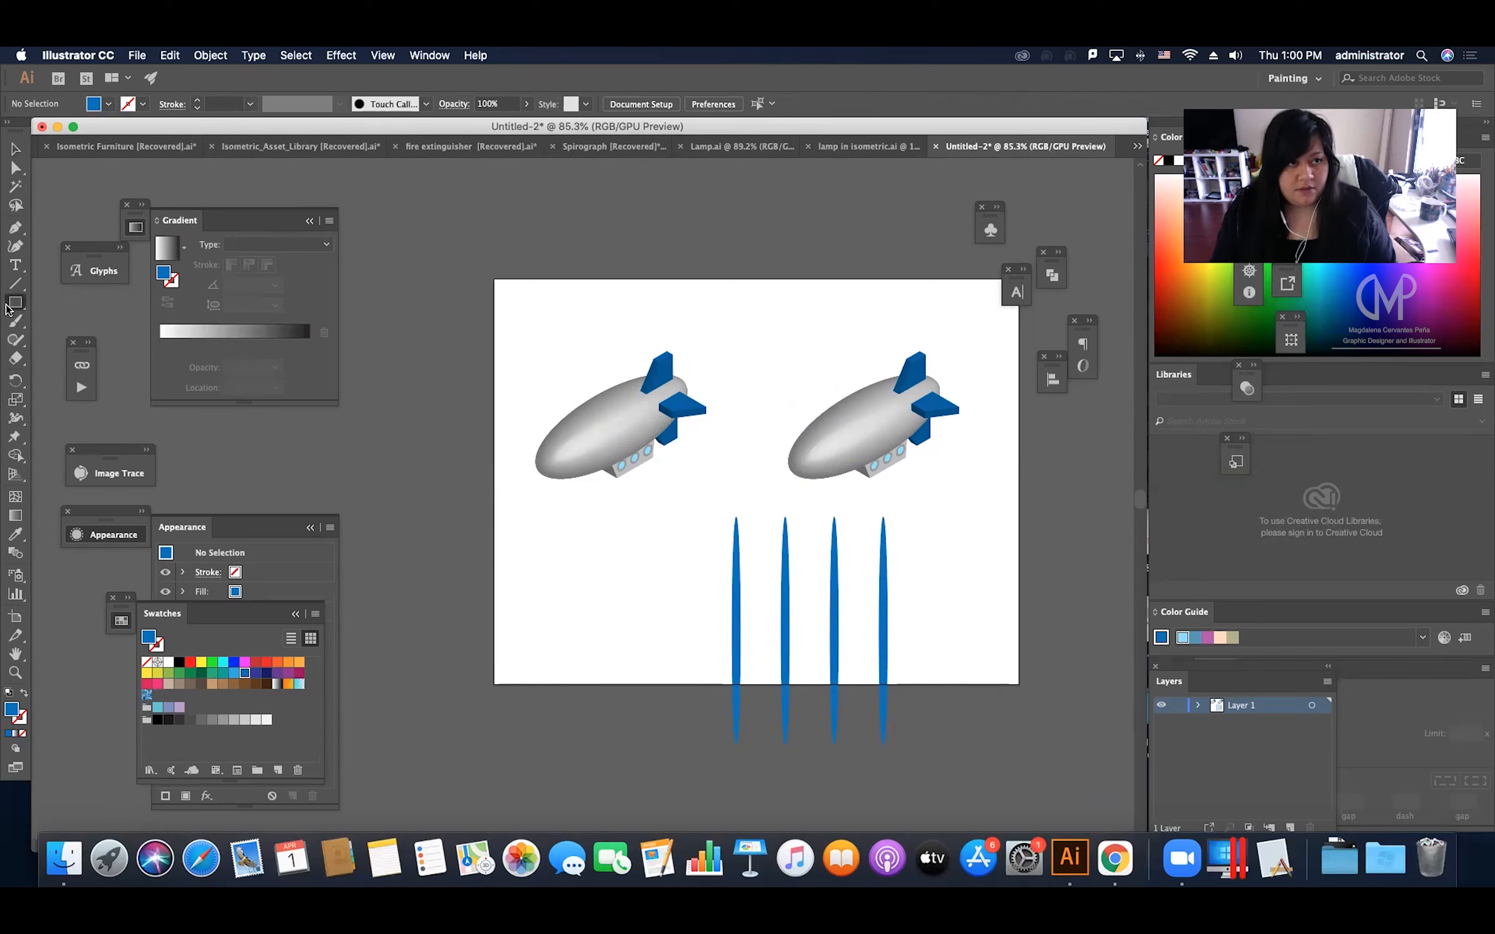
drag(707, 540, 909, 547)
key(v)
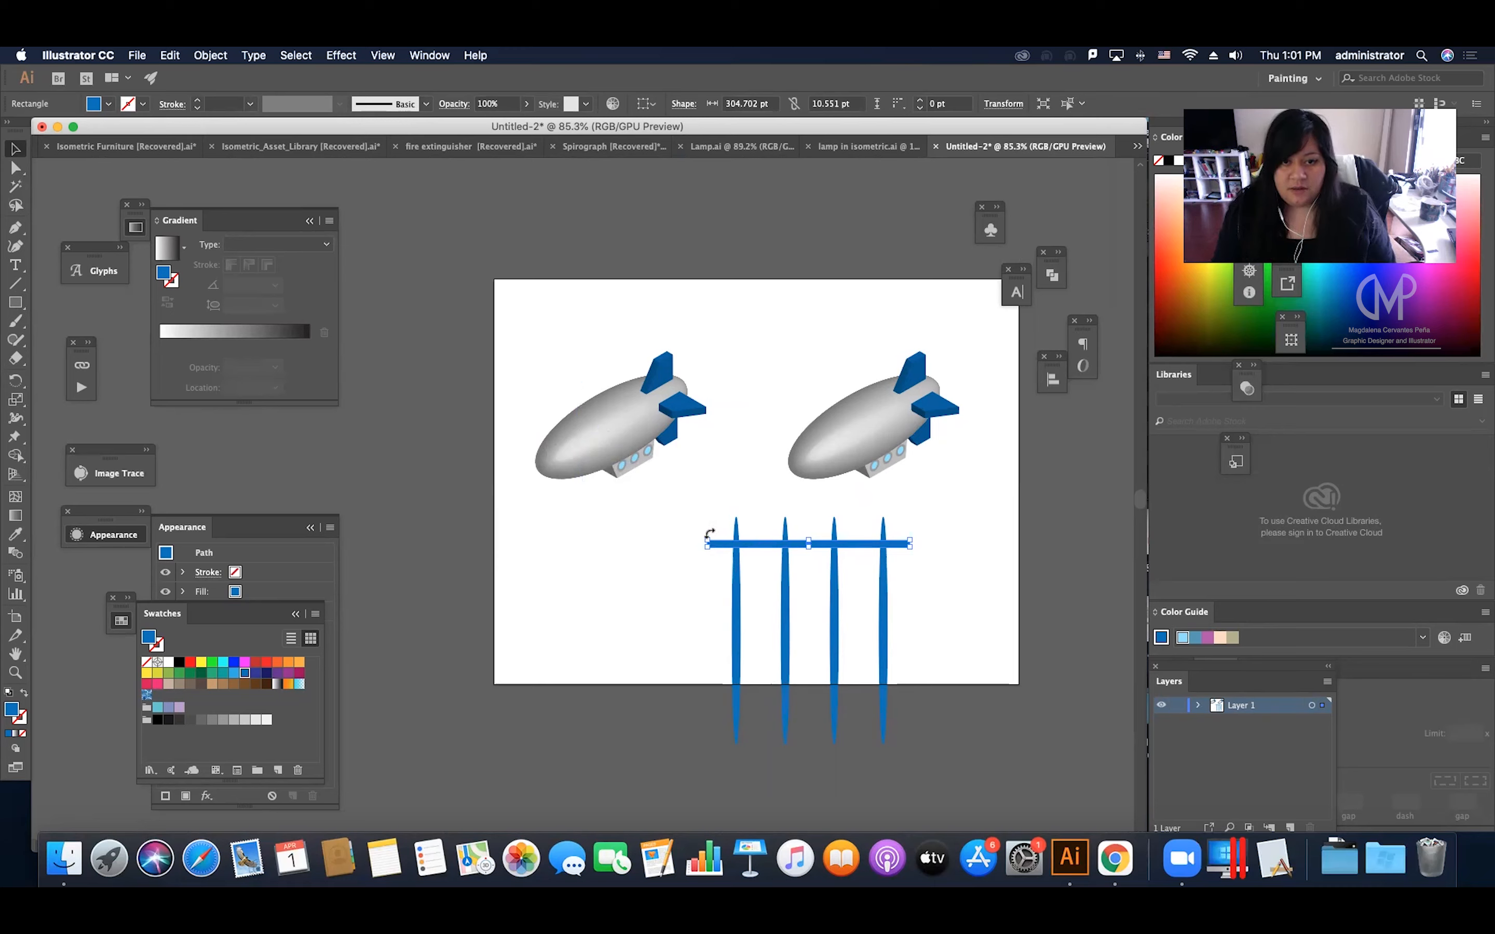
Save the four ellipses and the horizontal bar together as a dynamic symbol named Warp.
drag(705, 529, 929, 660)
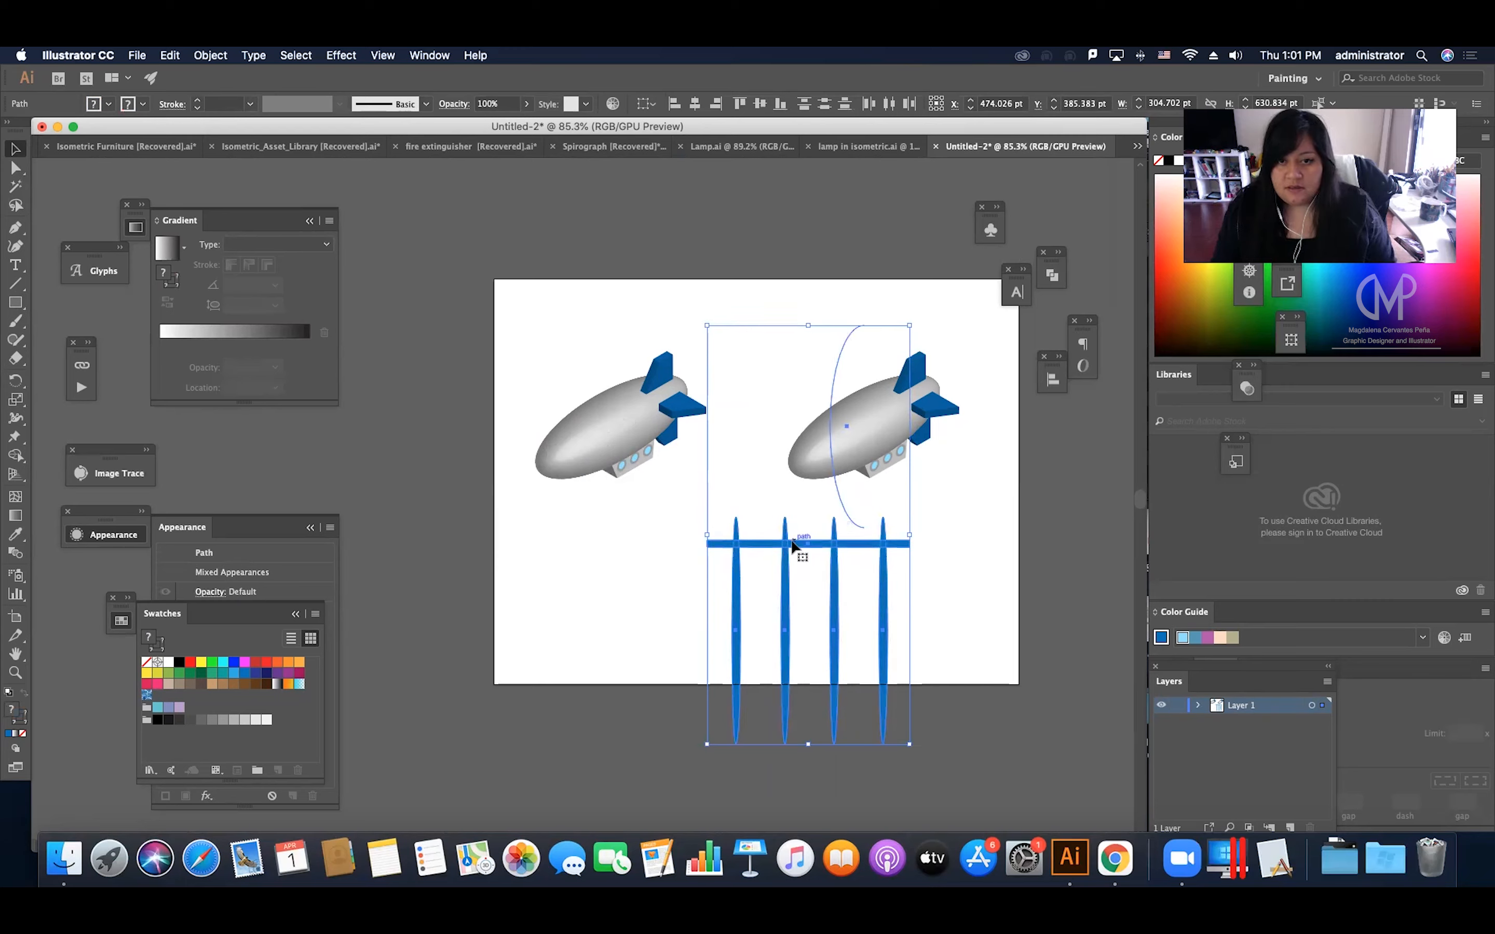
click(692, 544)
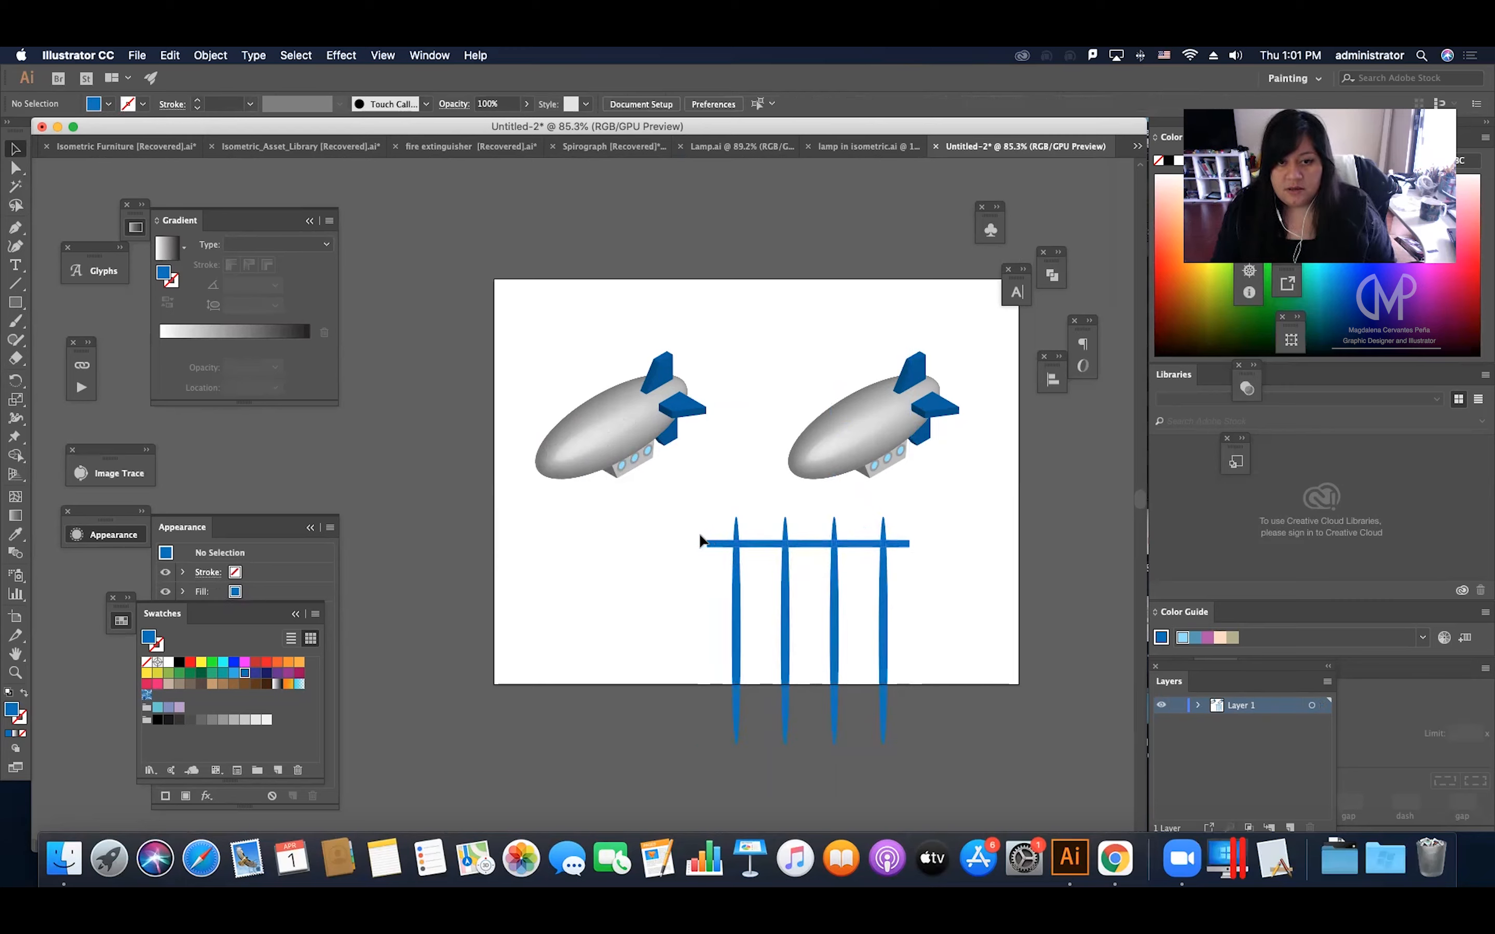
drag(753, 568, 907, 686)
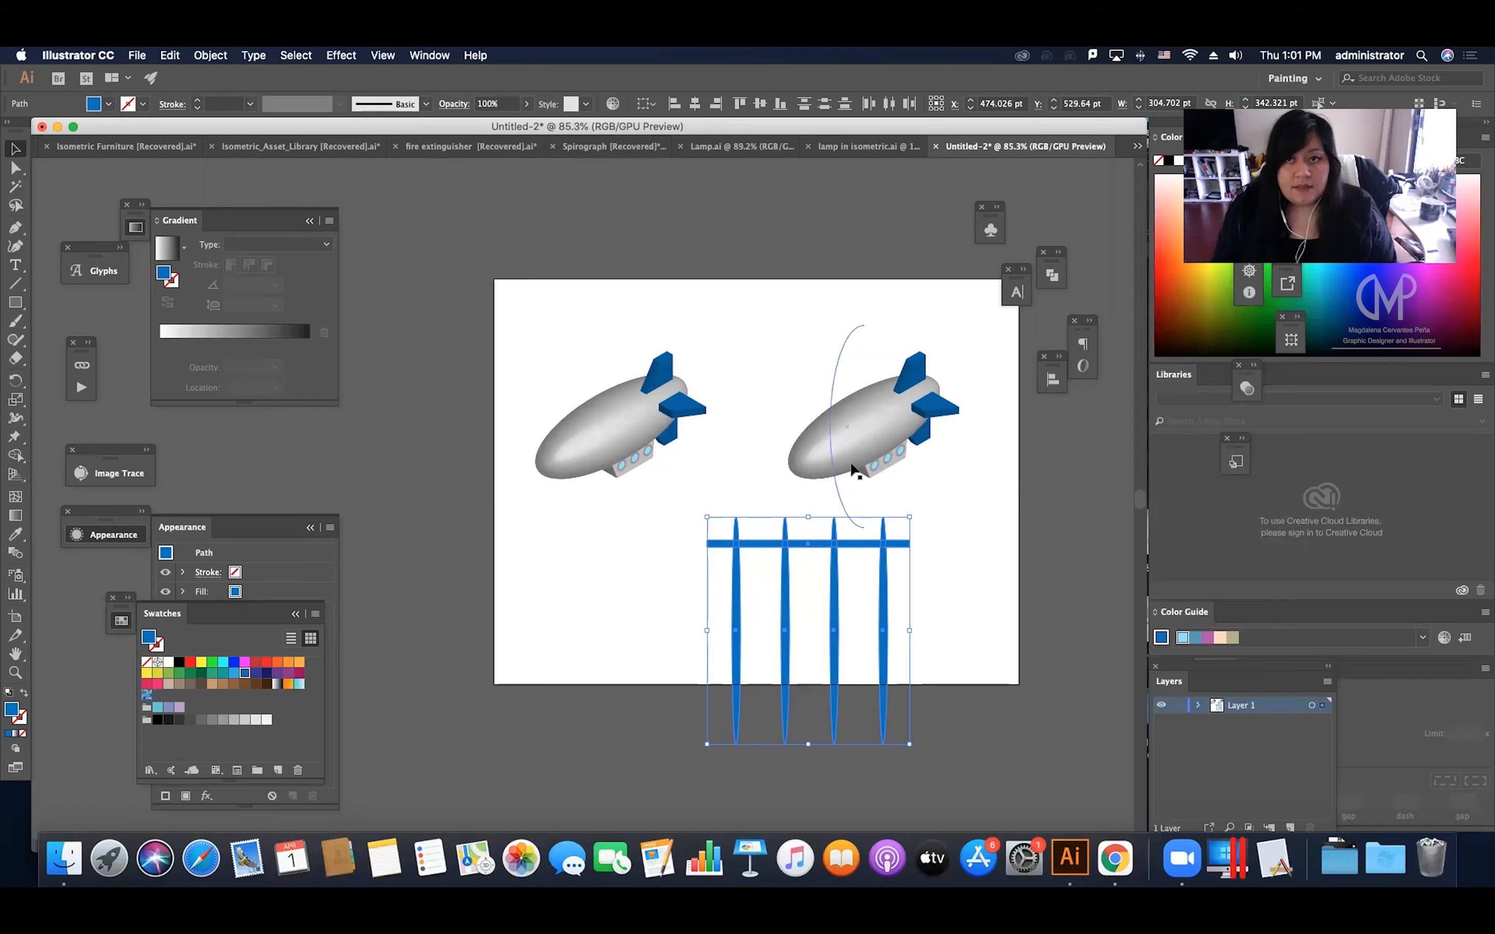
click(997, 237)
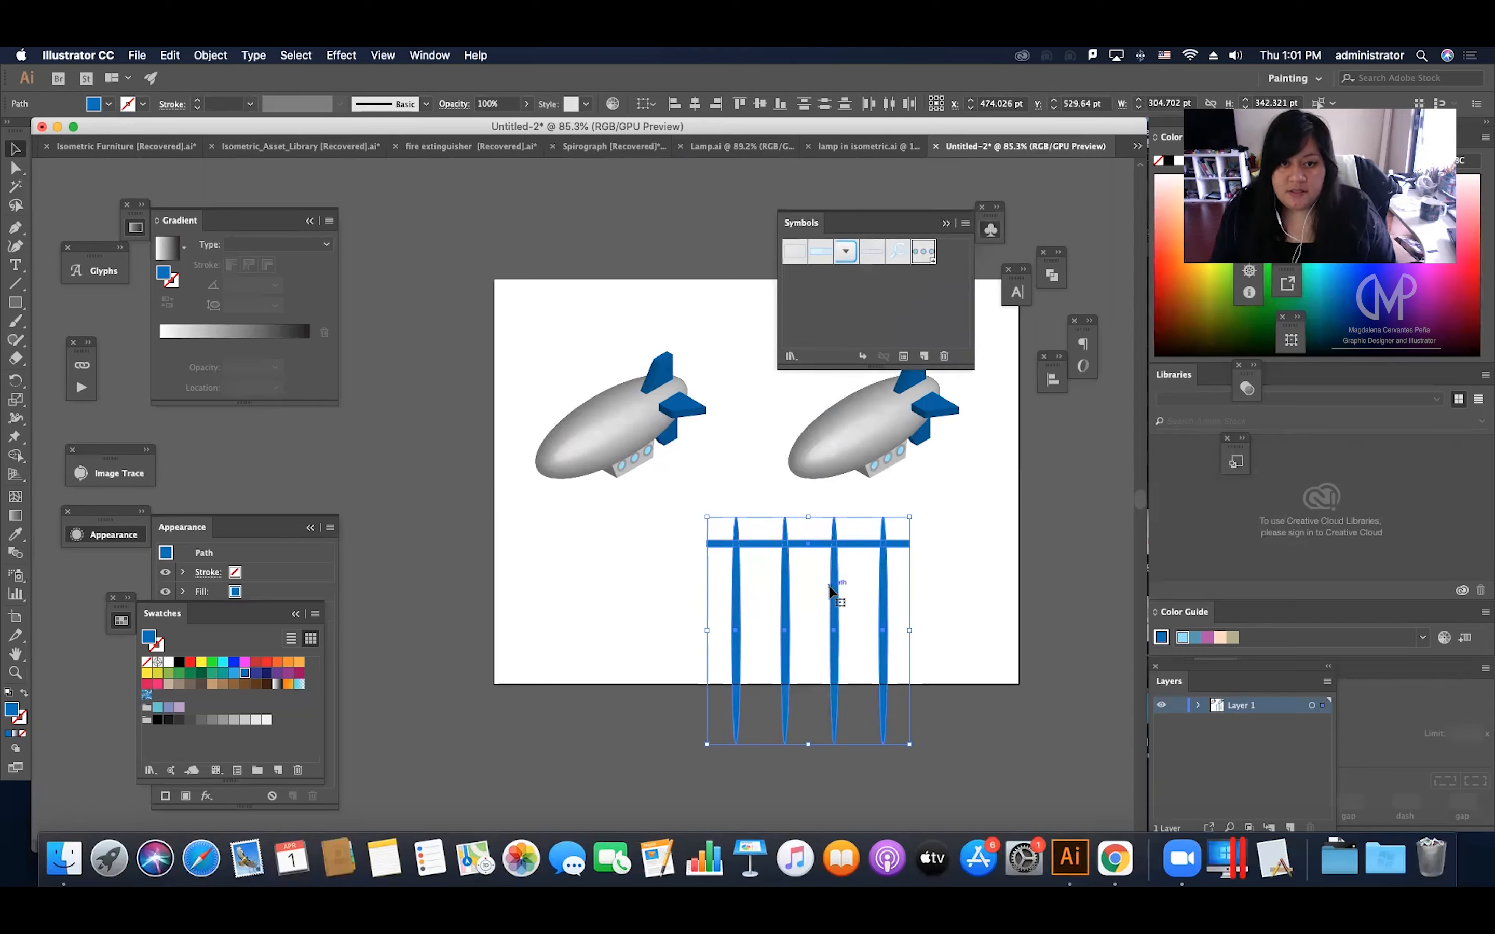
drag(841, 542, 860, 308)
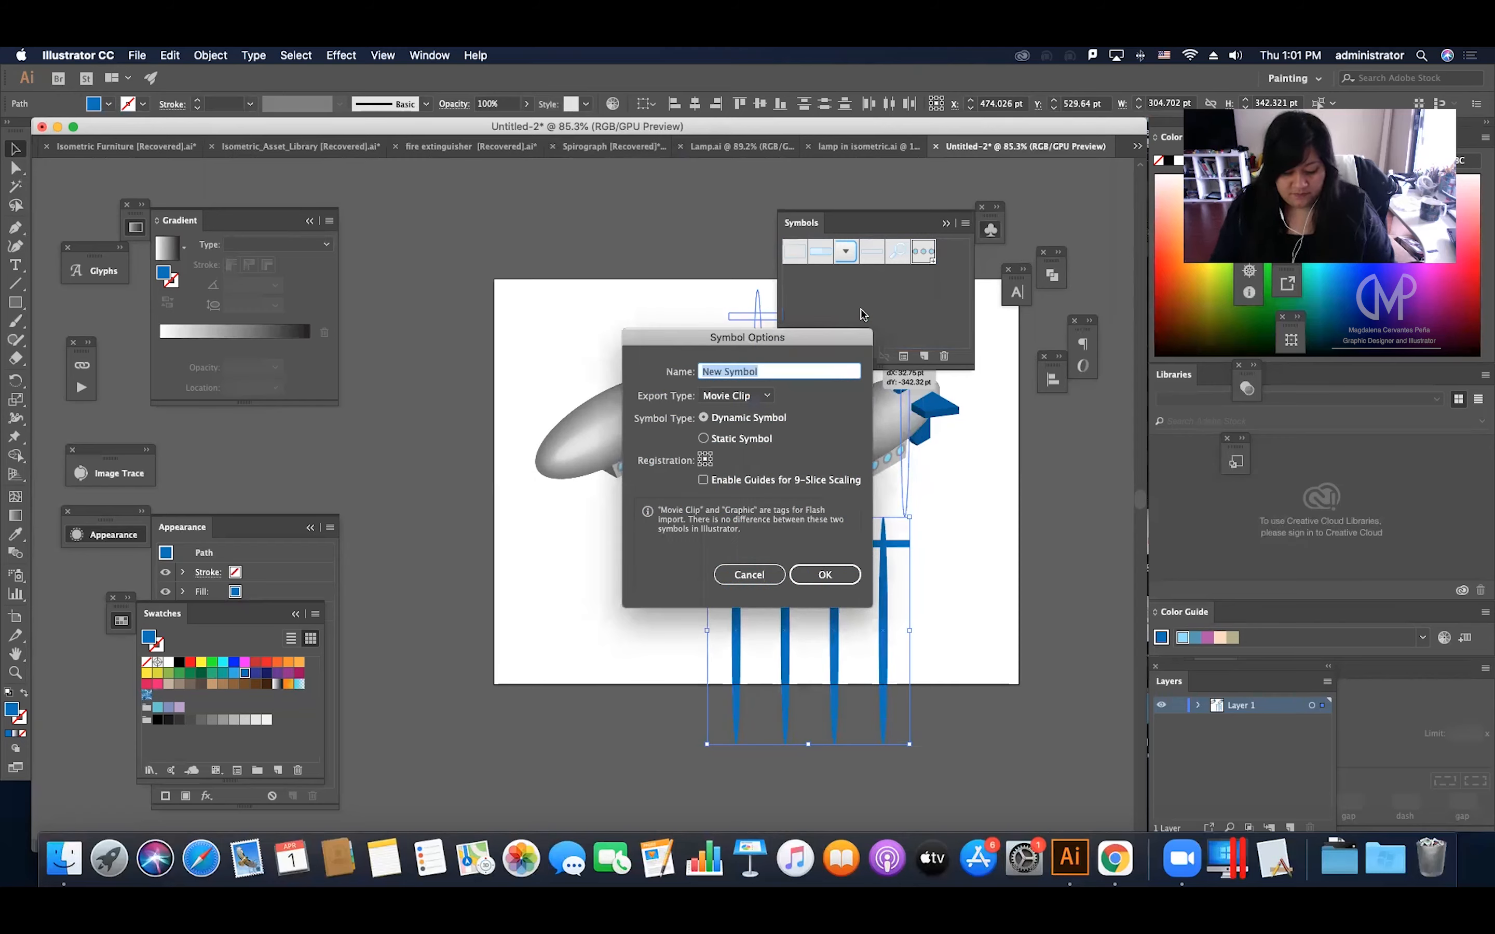
text(Warp)
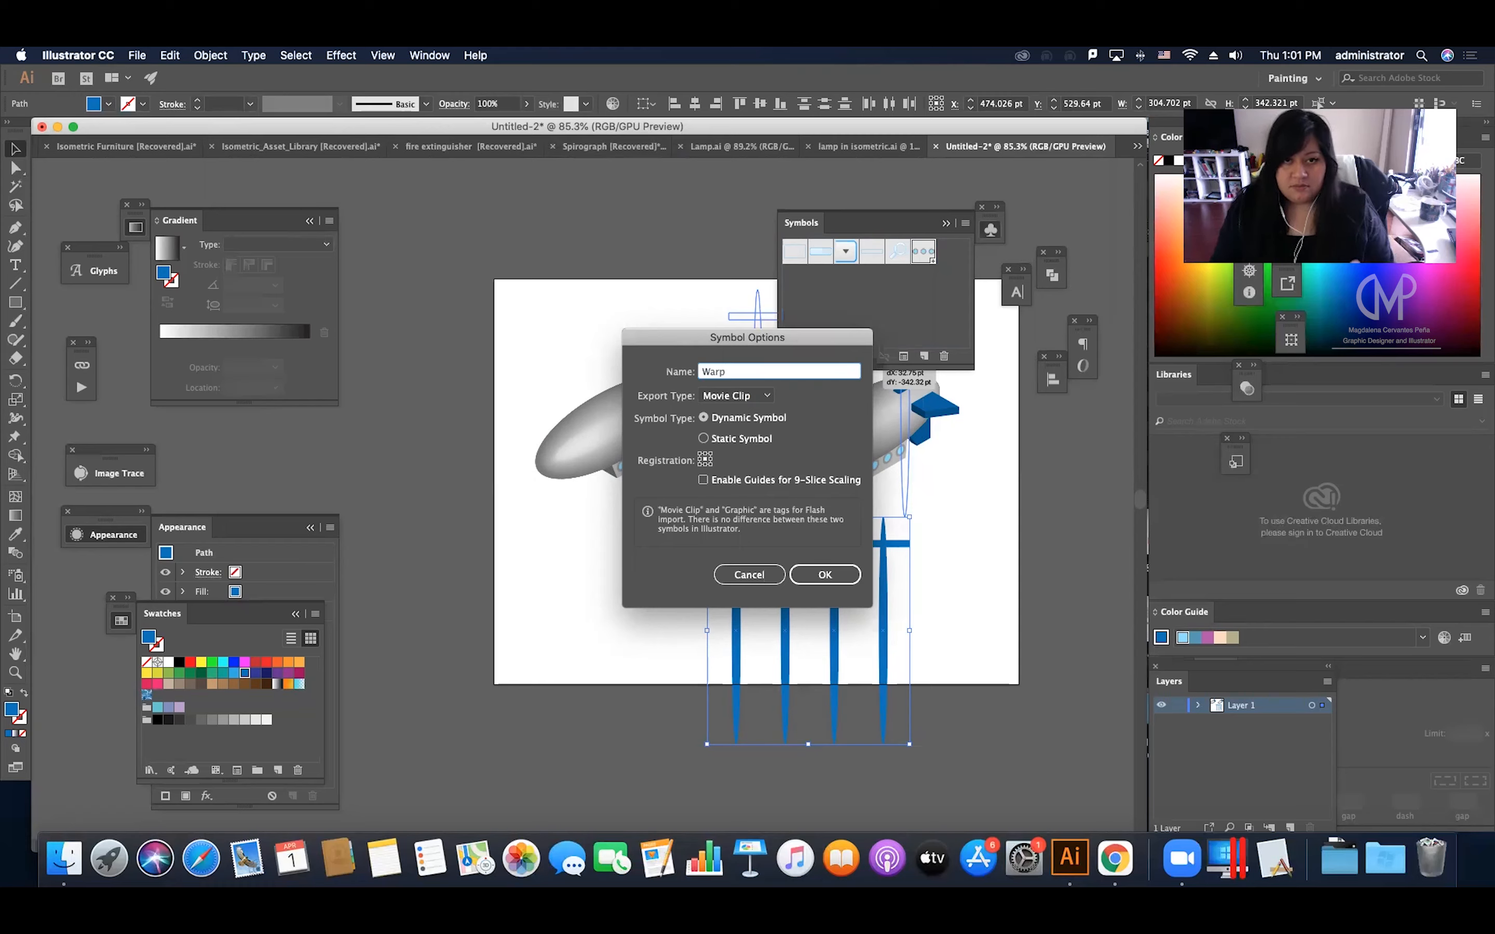
key(Return)
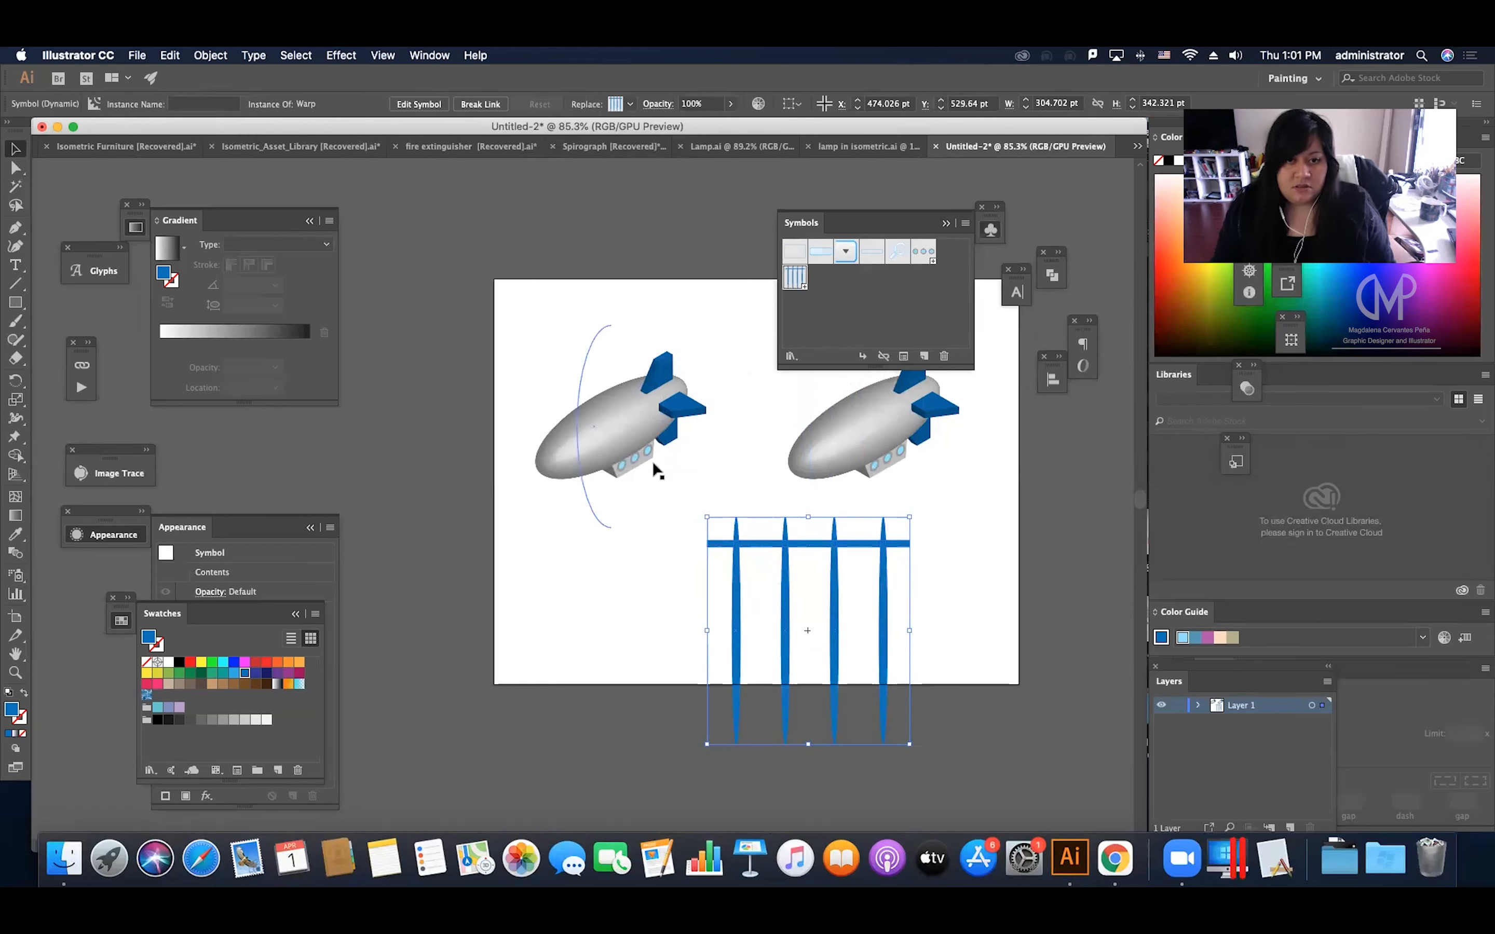
Open the Map Art settings of the 3D Revolve effect on the first airship's body, with the preview on.
click(579, 472)
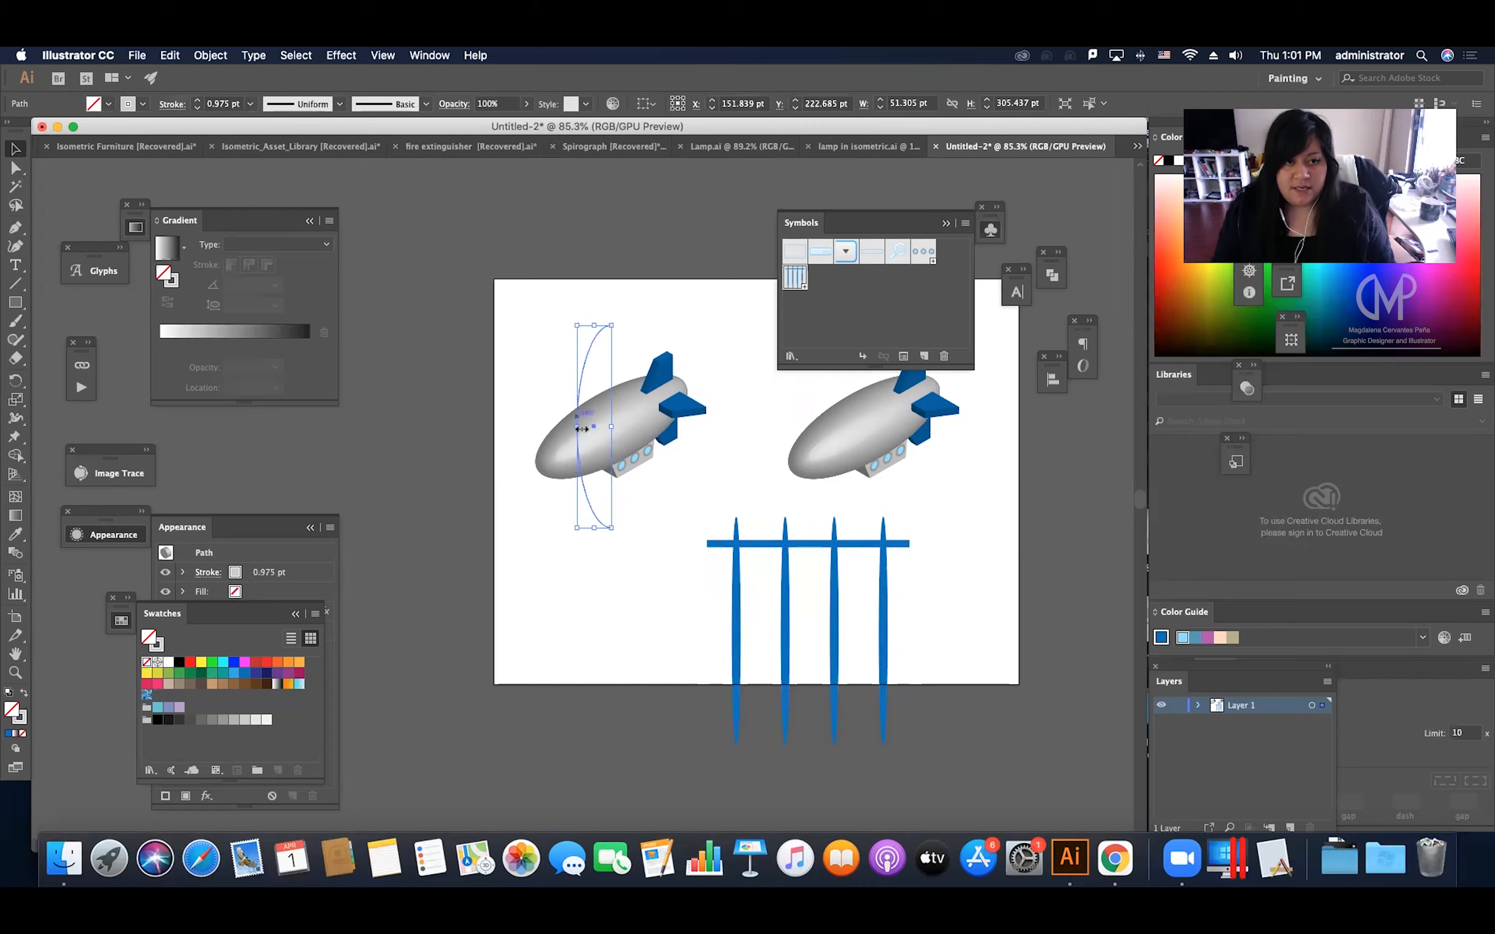
click(111, 533)
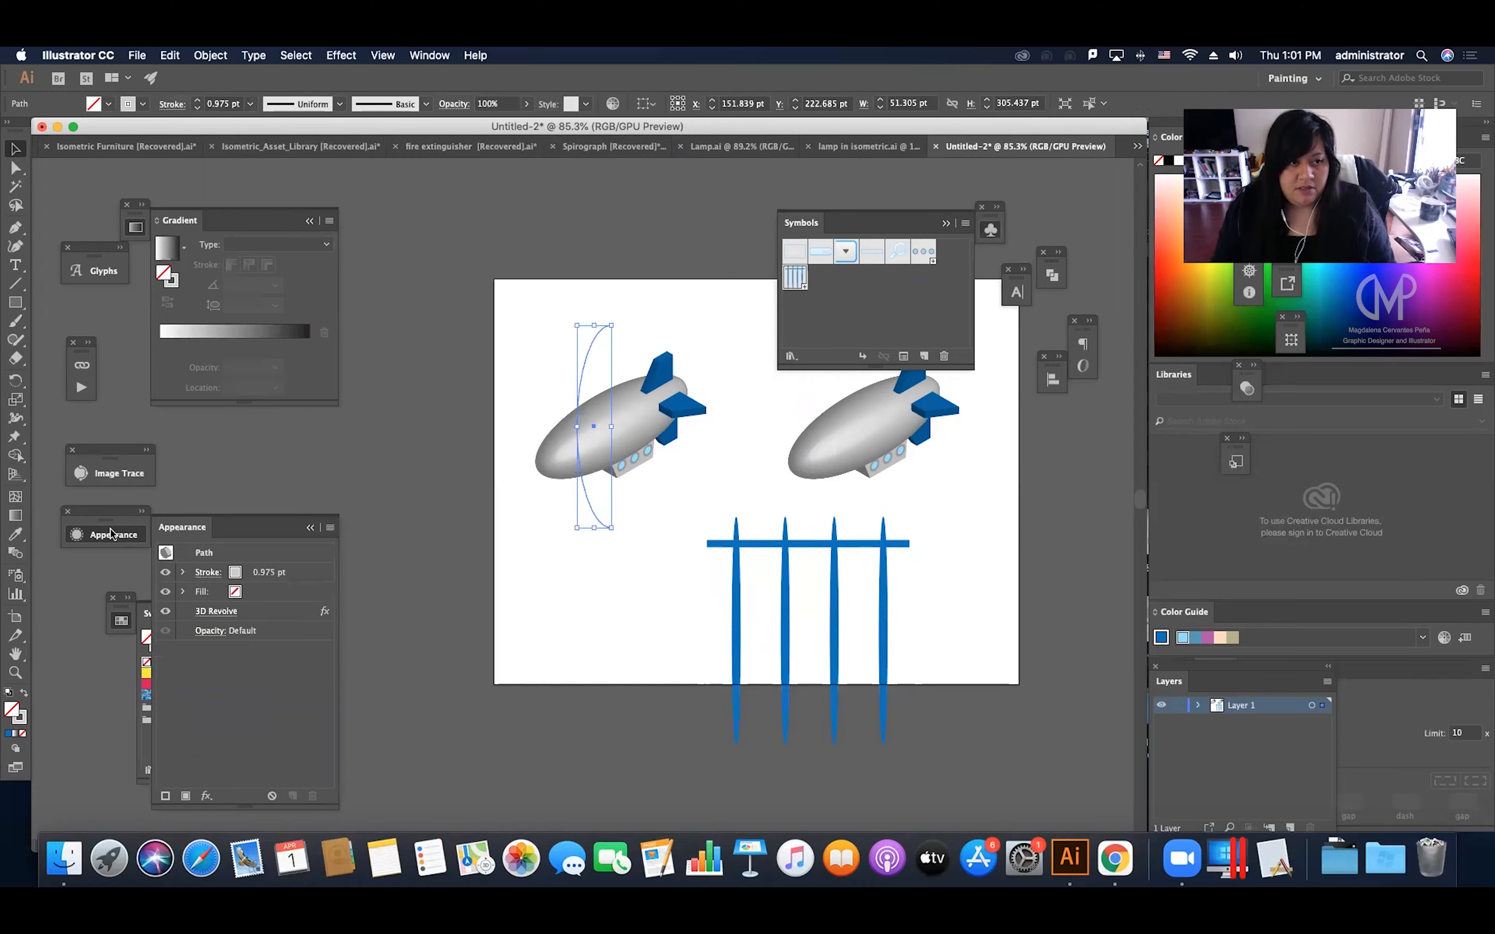
click(213, 612)
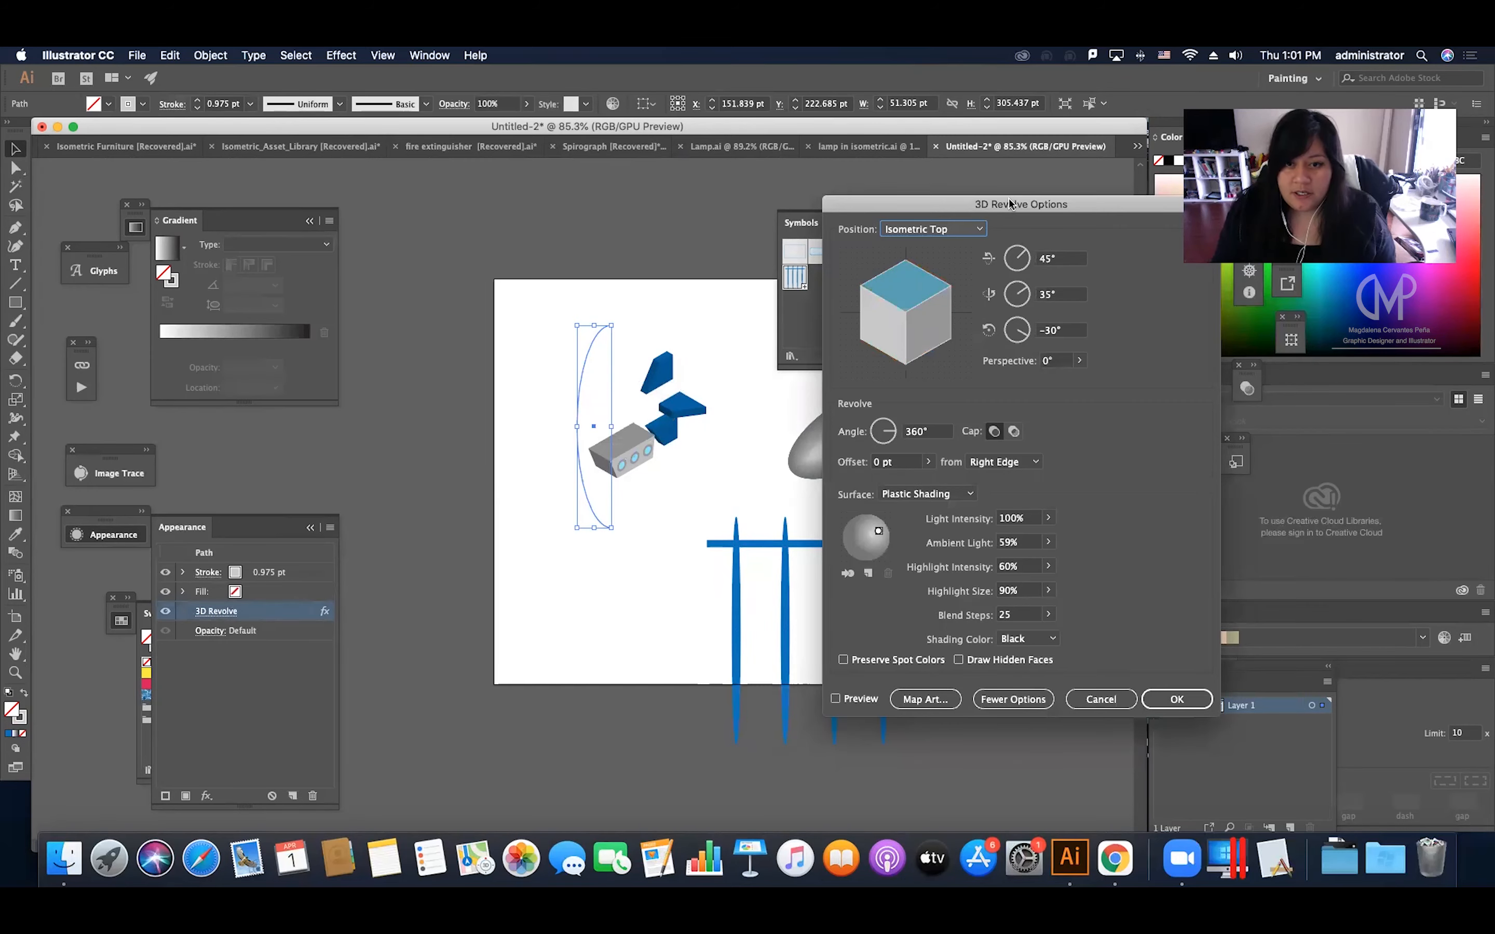
drag(1010, 200, 363, 149)
click(188, 646)
drag(419, 162, 276, 178)
click(146, 663)
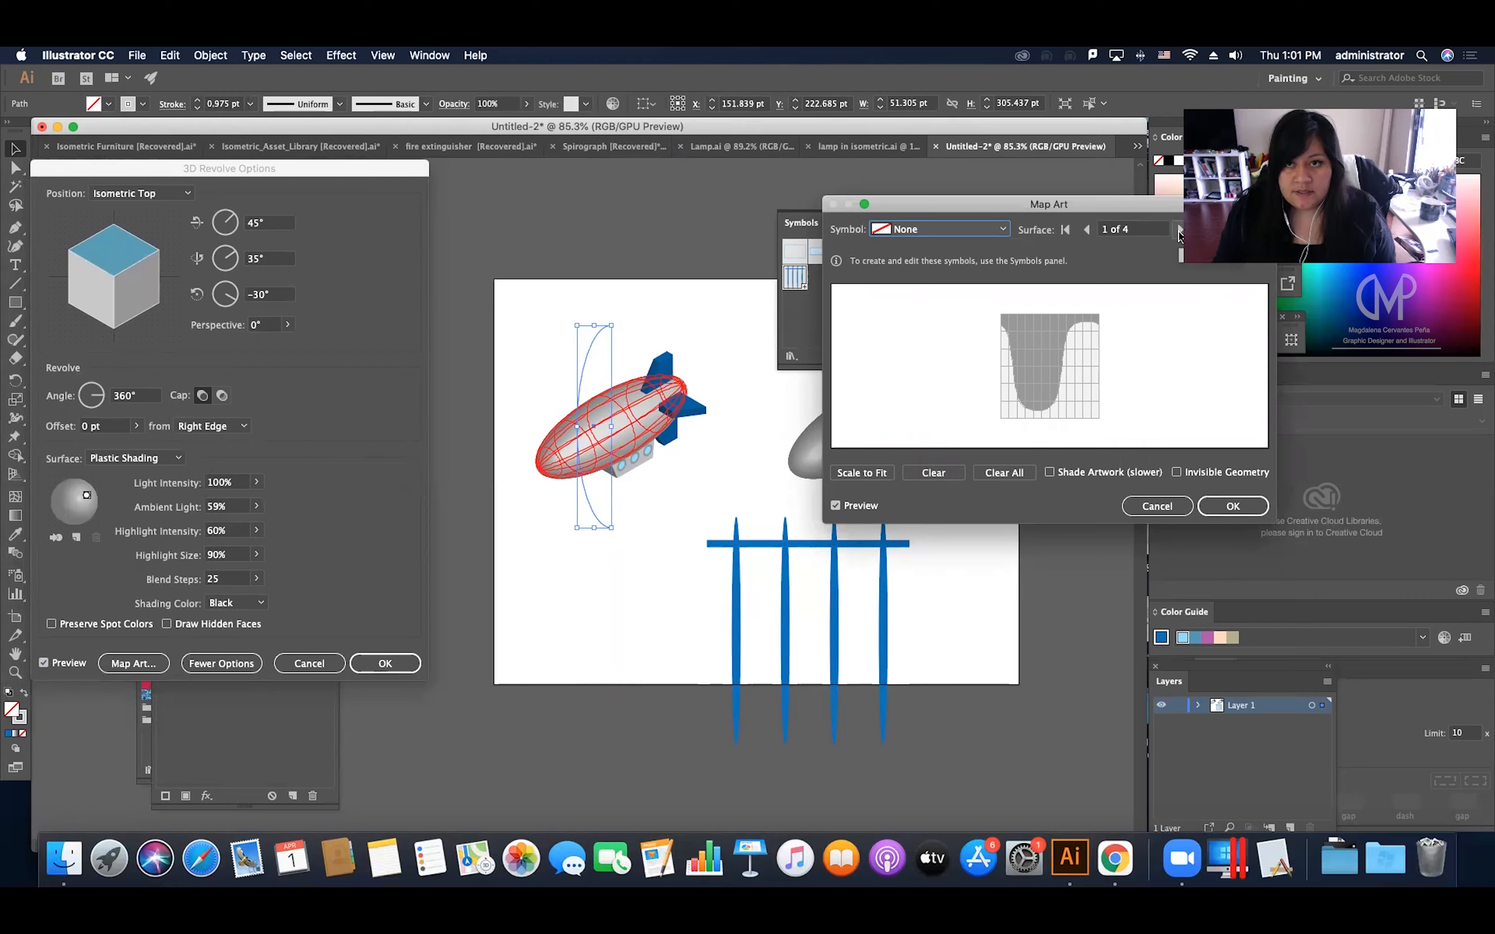
drag(1067, 204, 968, 182)
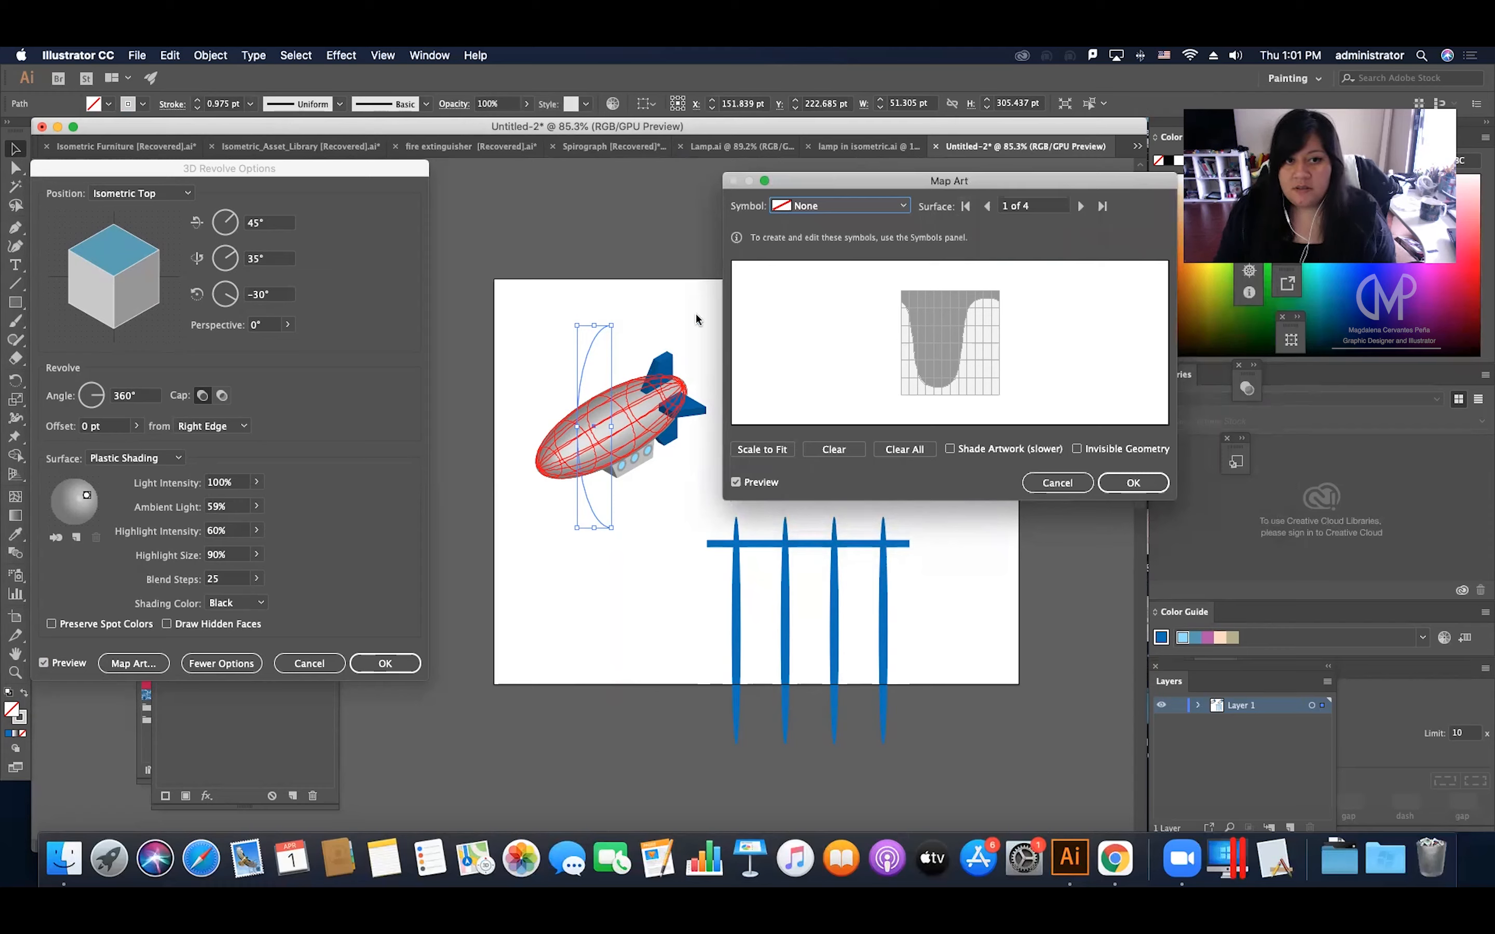
click(817, 208)
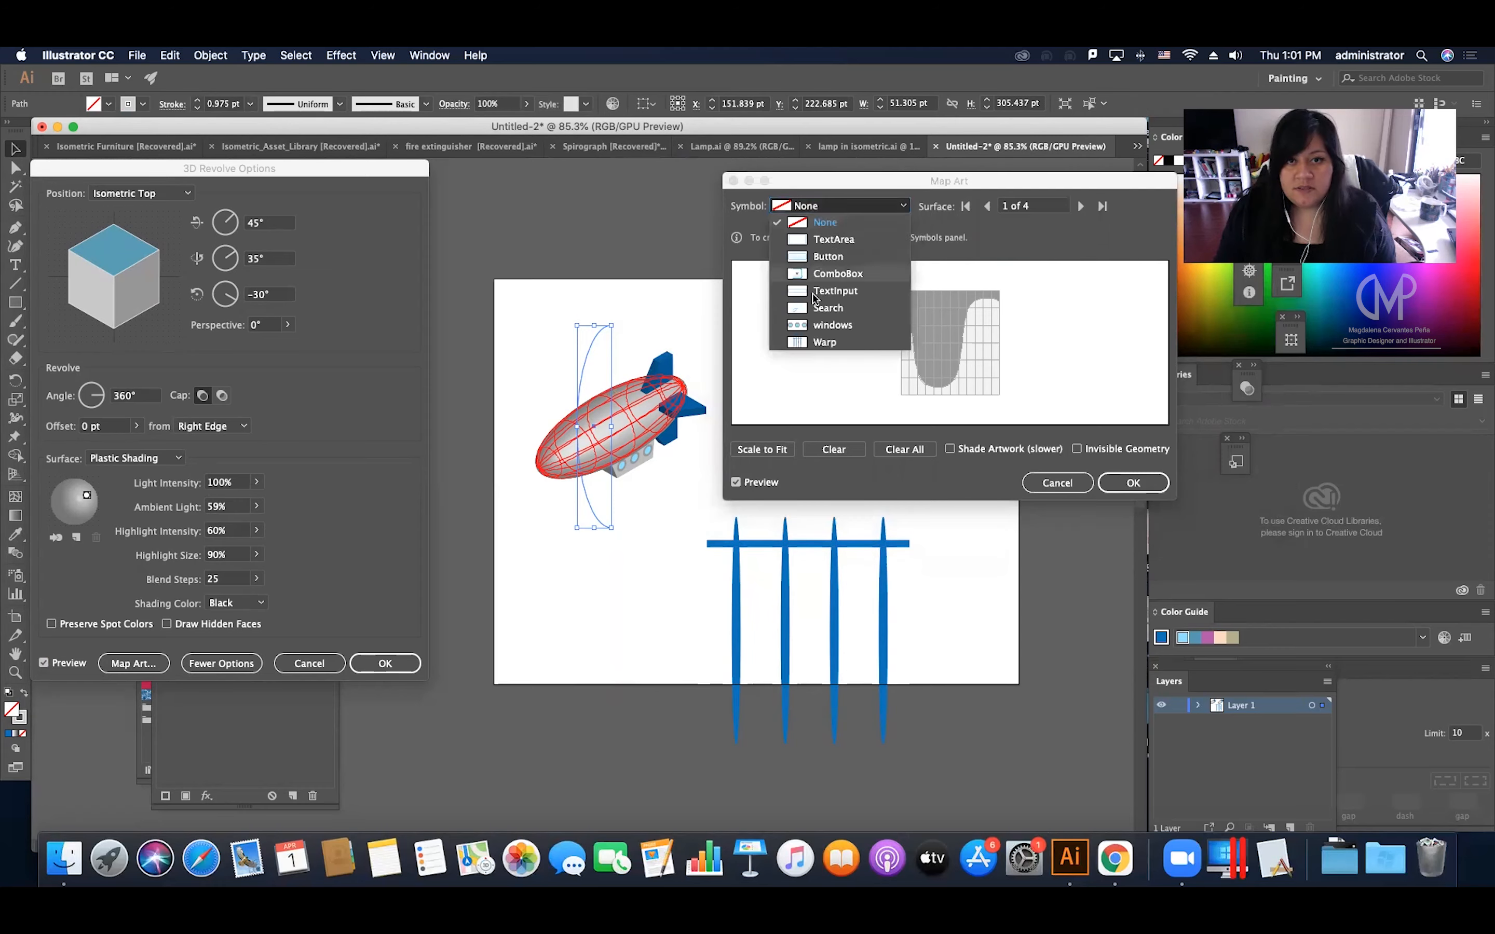
click(819, 341)
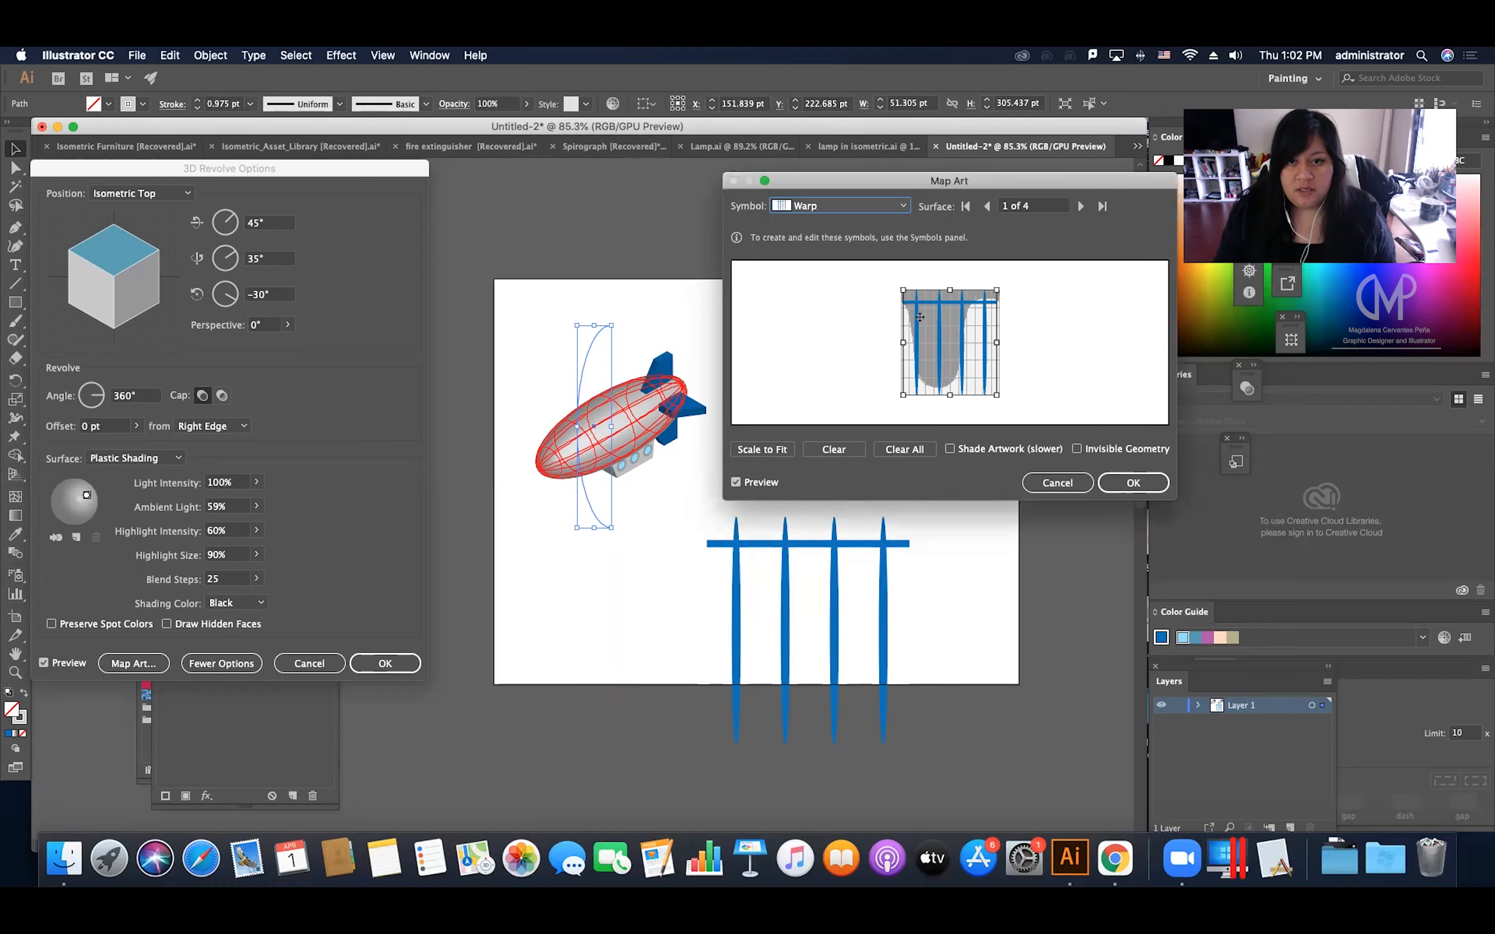
click(834, 448)
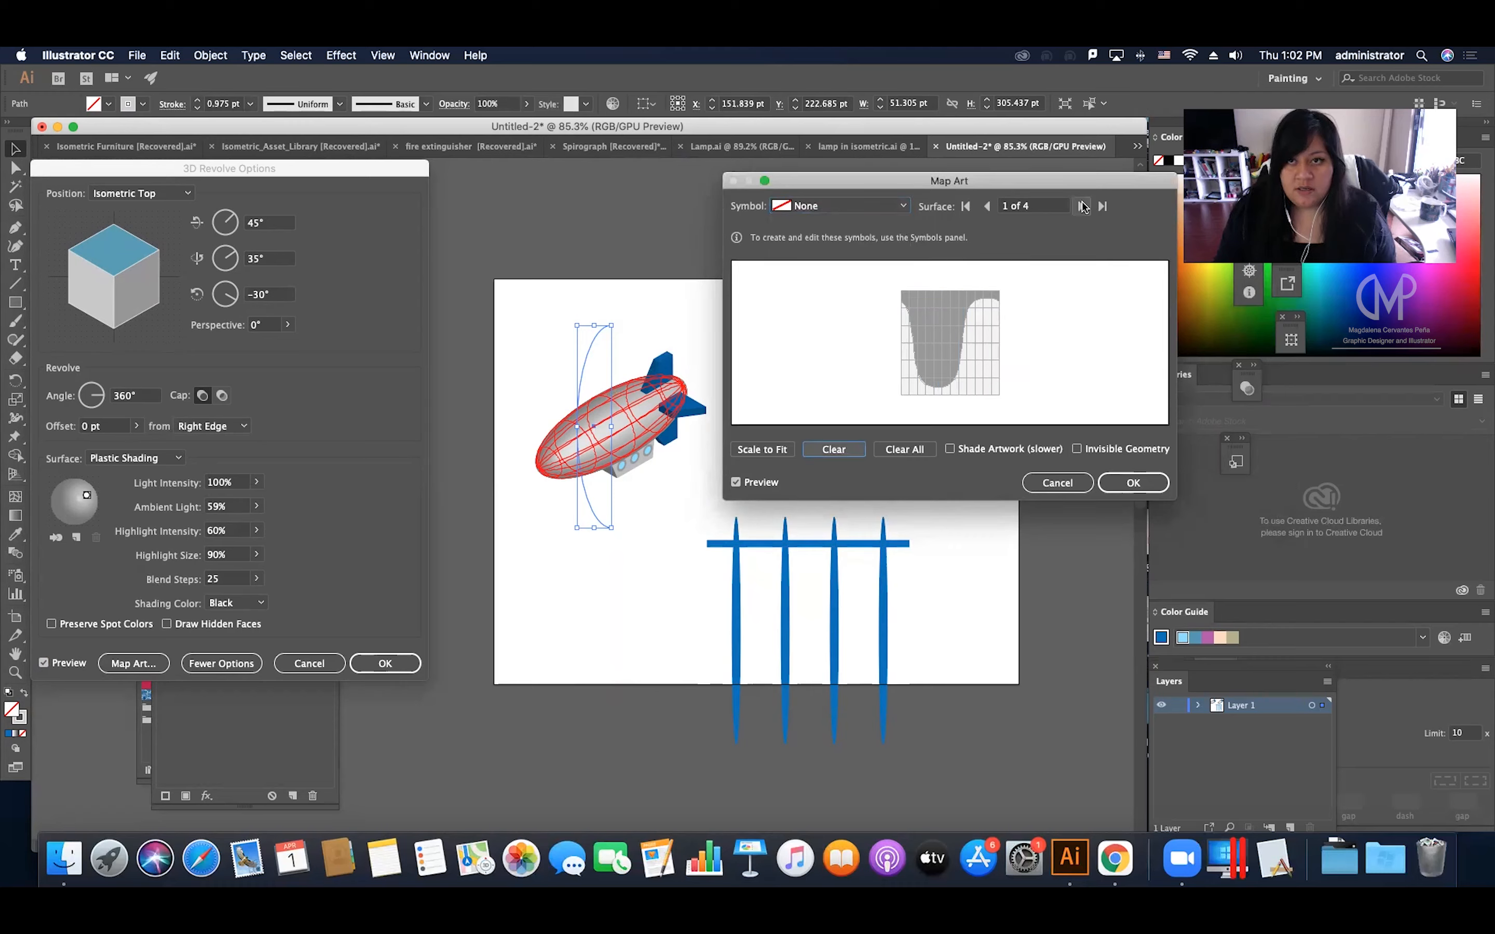
Map the Warp symbol onto surface 4 of 4 of the airship body.
click(1081, 206)
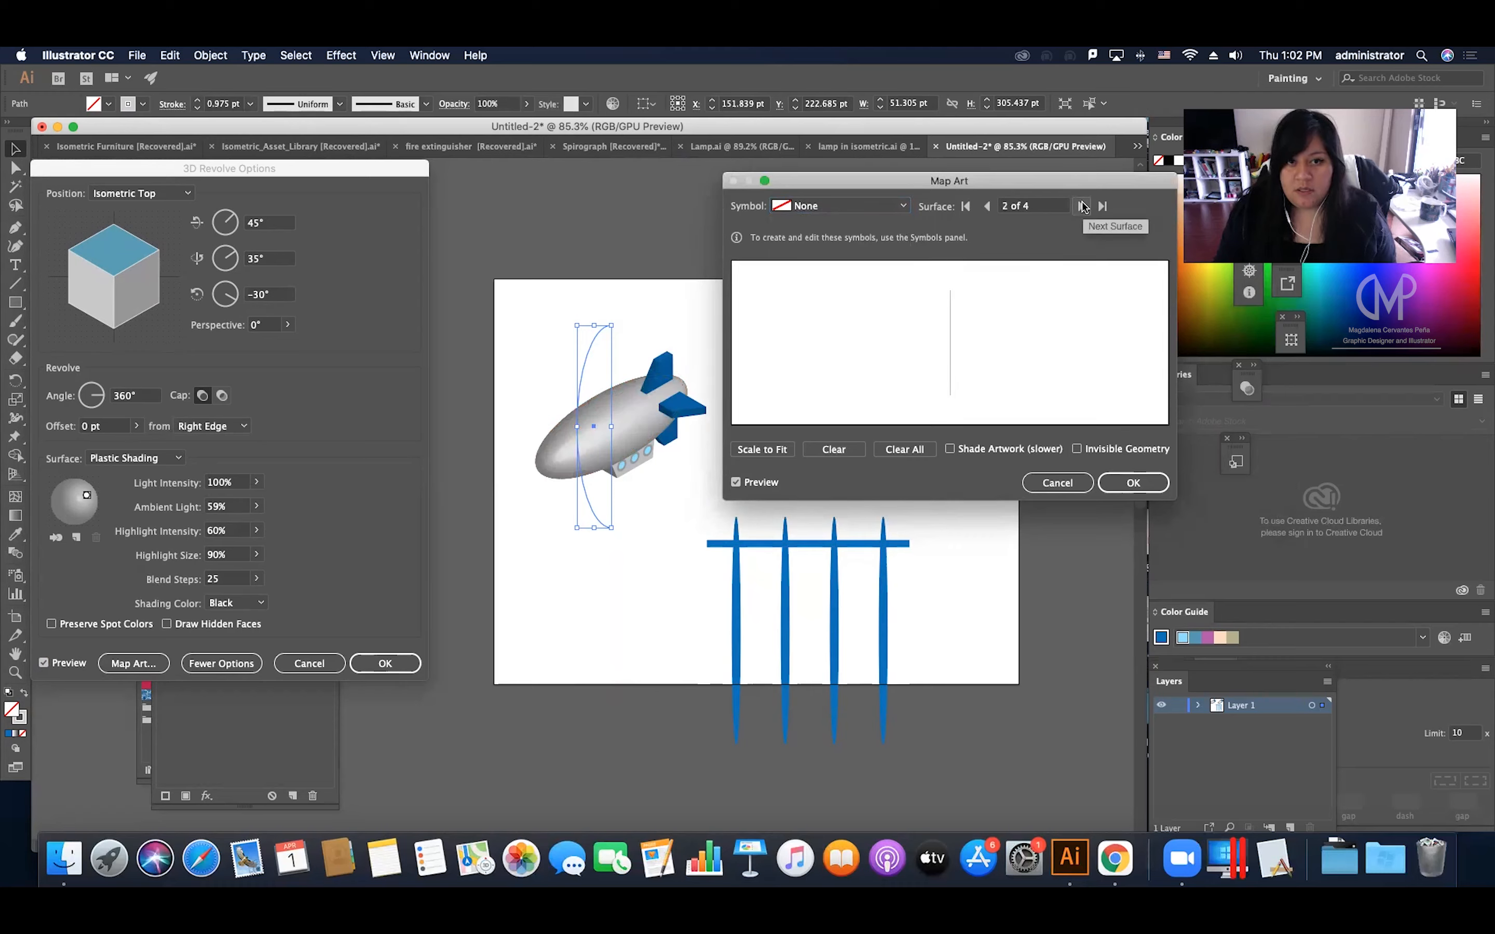
click(1082, 206)
click(1083, 206)
click(865, 206)
click(855, 341)
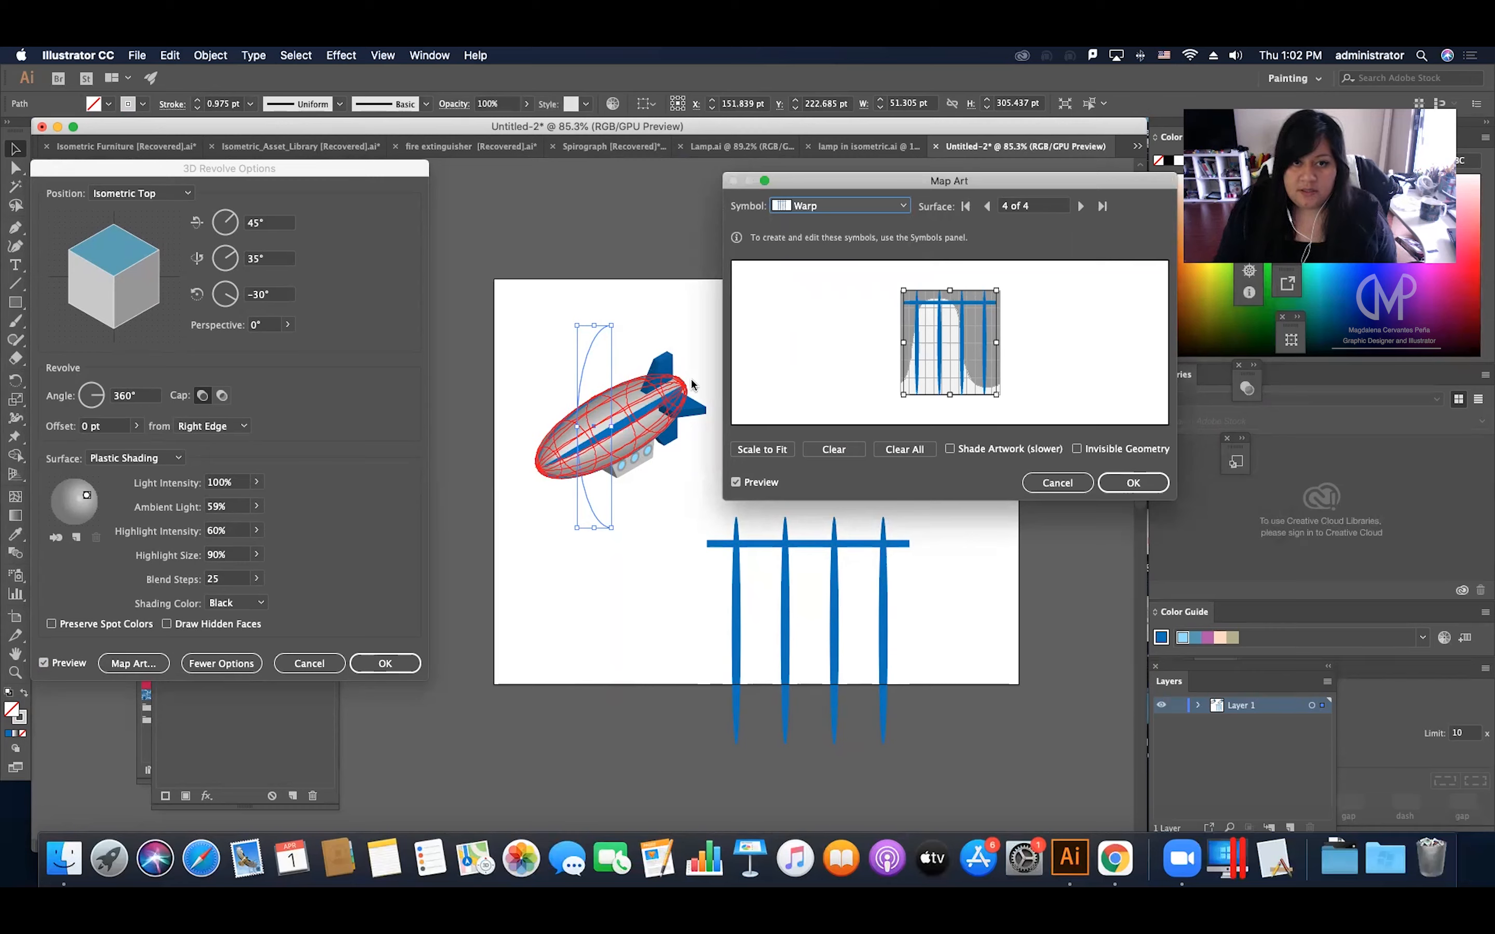
Rotate the mapped Warp artwork 180°, make it slightly shorter and narrower on the surface, and apply the mapping to the airship body.
drag(940, 291, 953, 301)
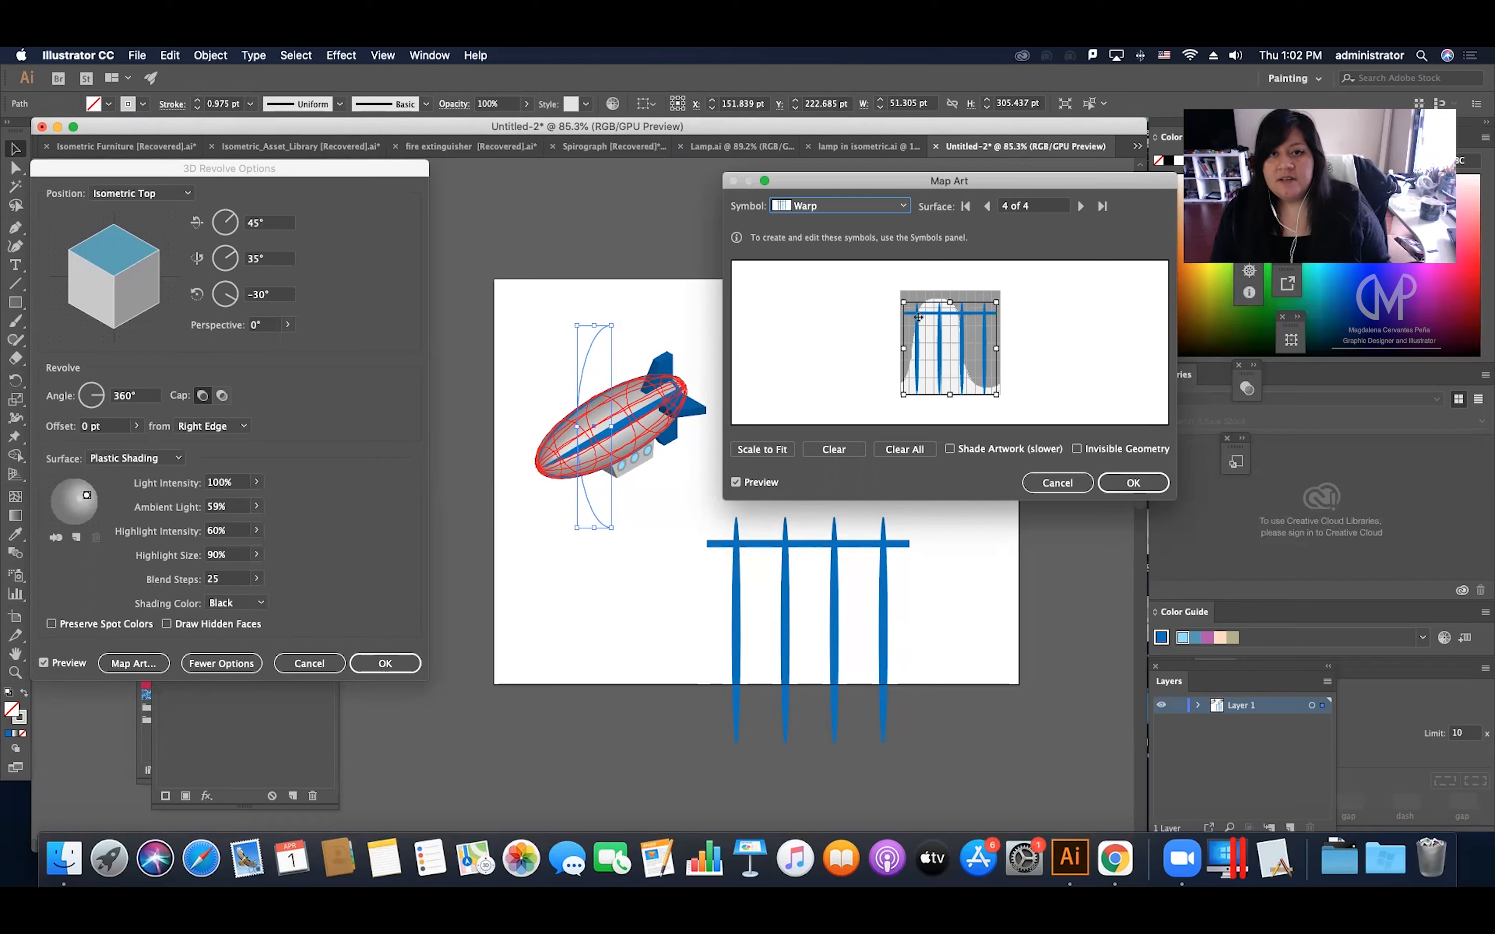
drag(903, 292, 974, 418)
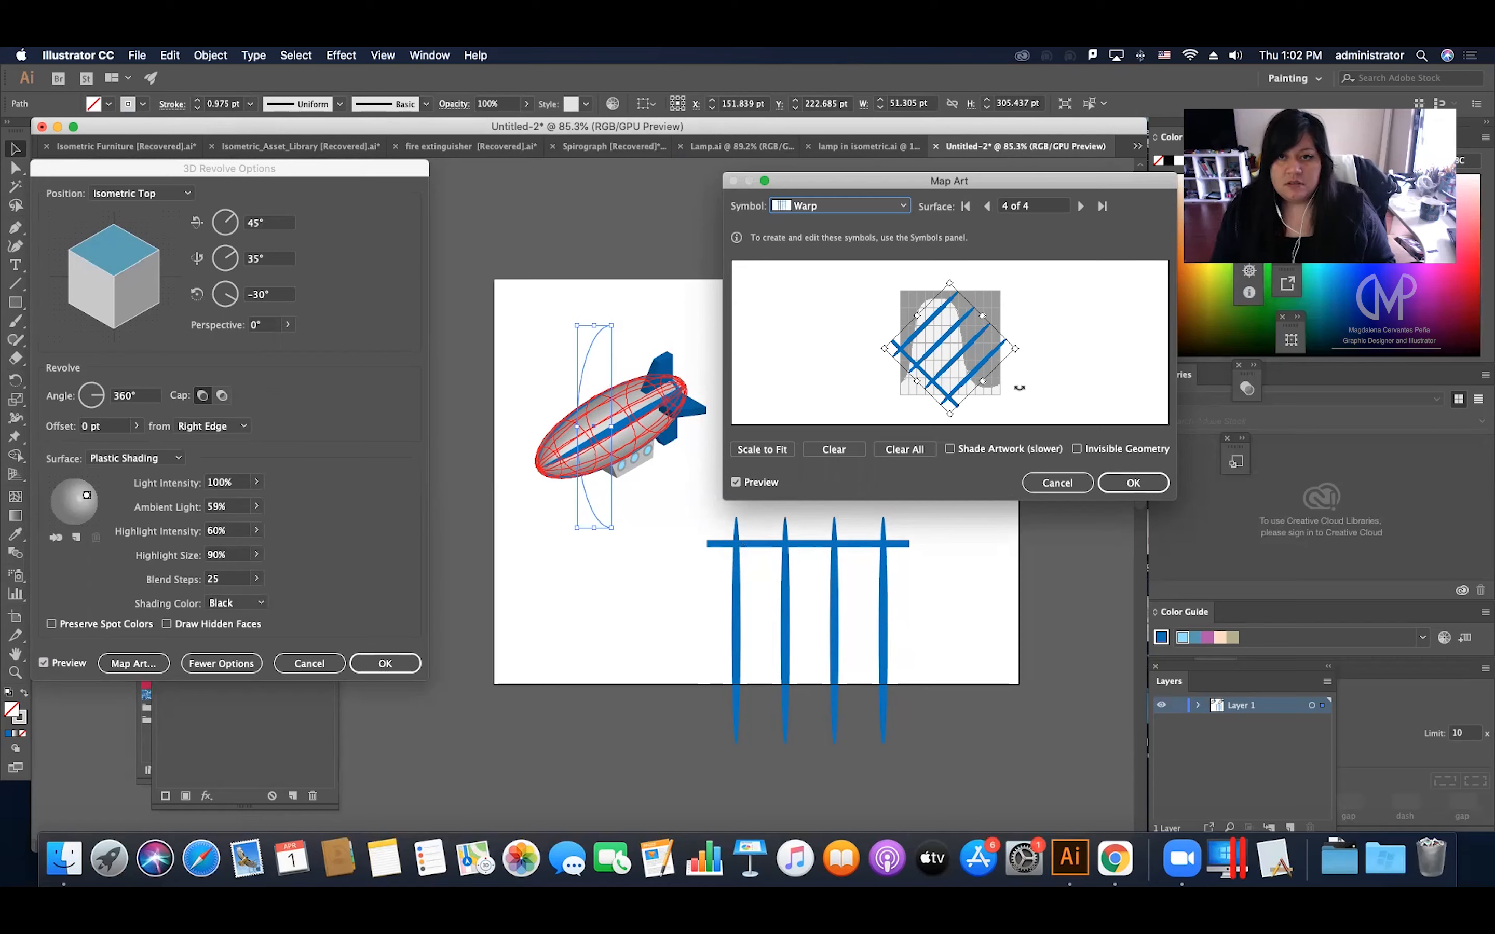
key(super+z)
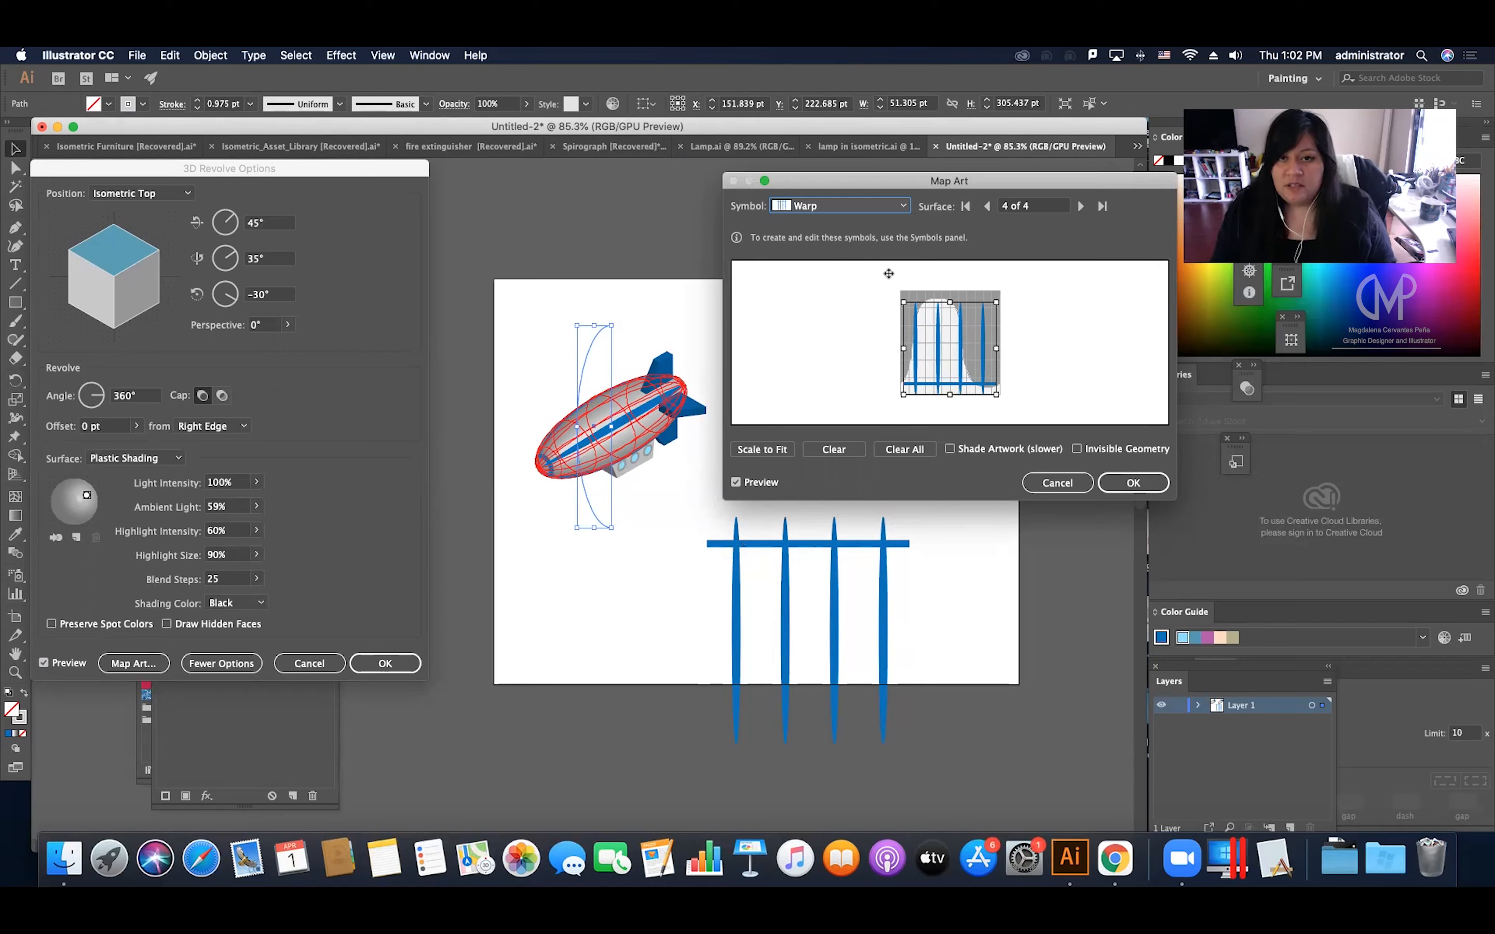
drag(950, 302, 950, 295)
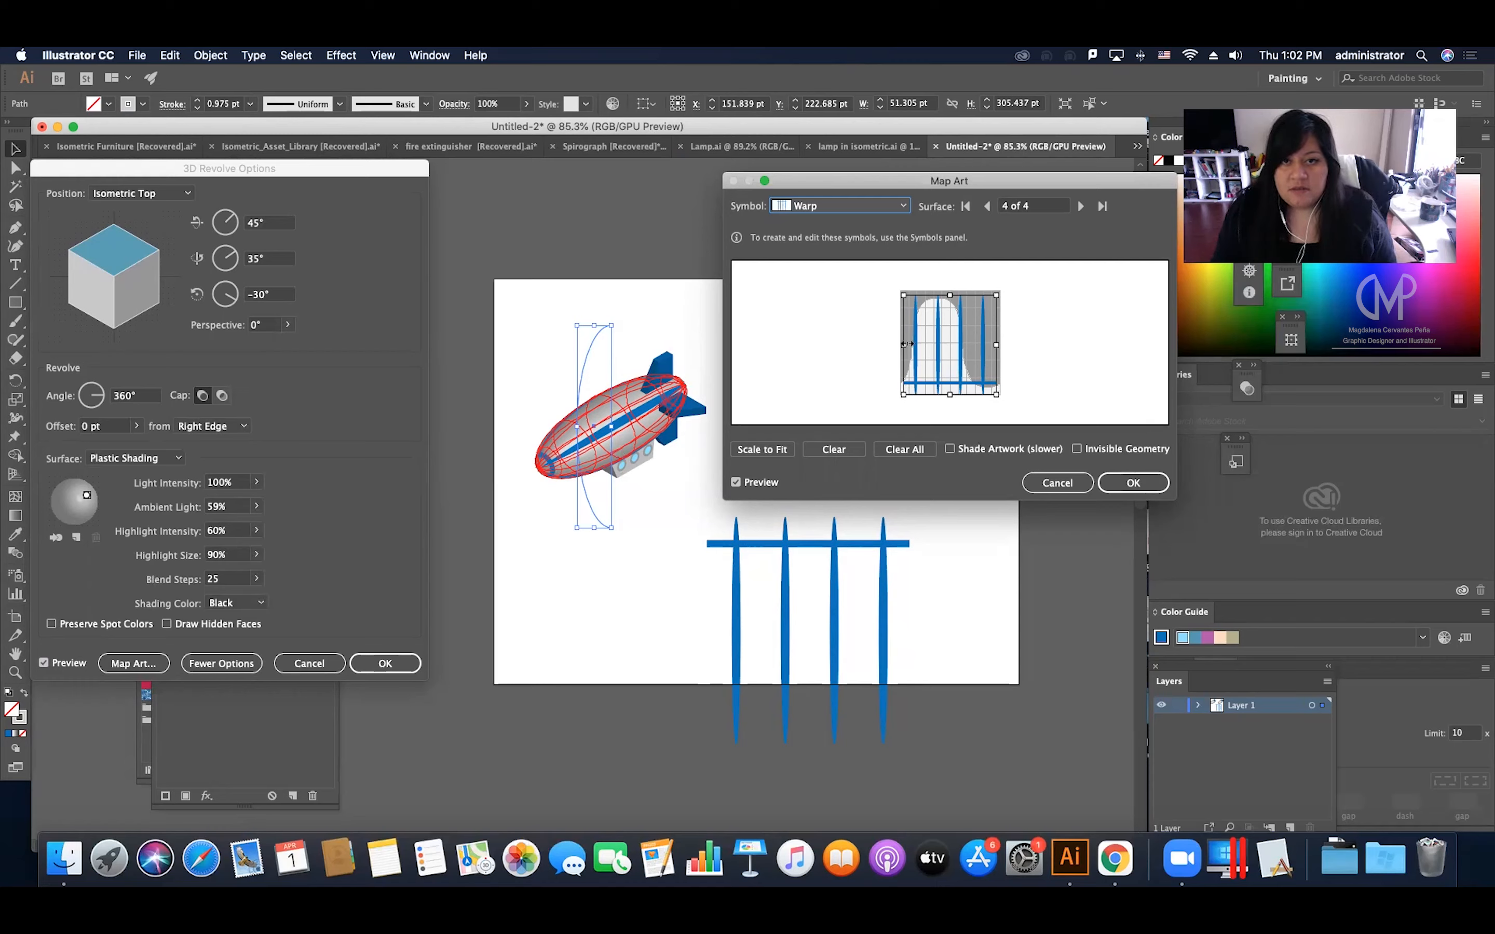
drag(904, 344, 908, 344)
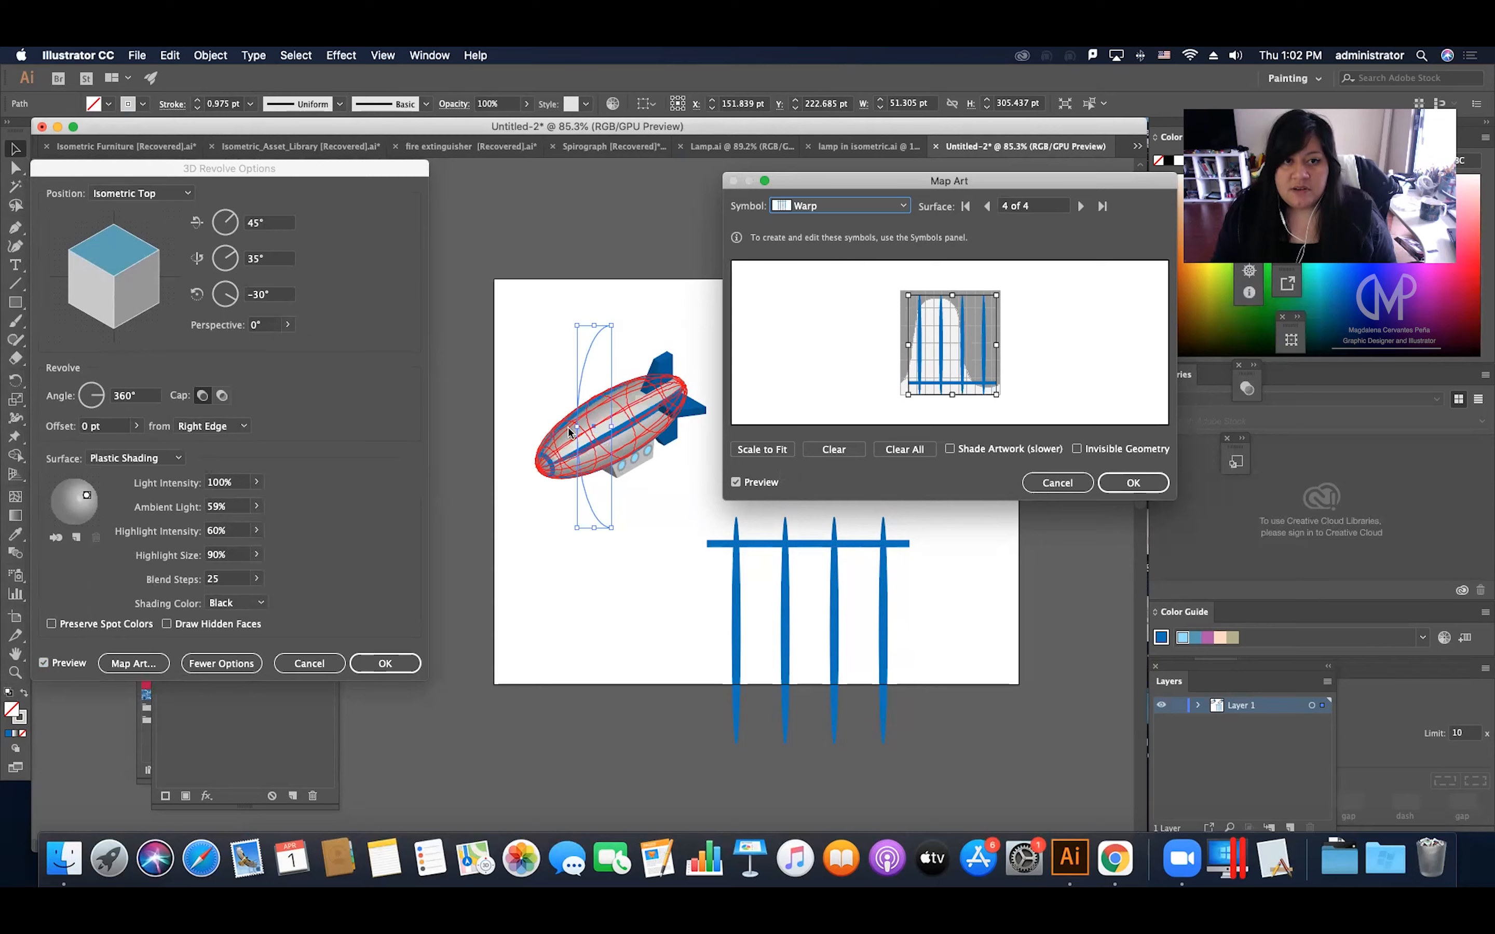
drag(996, 346, 985, 345)
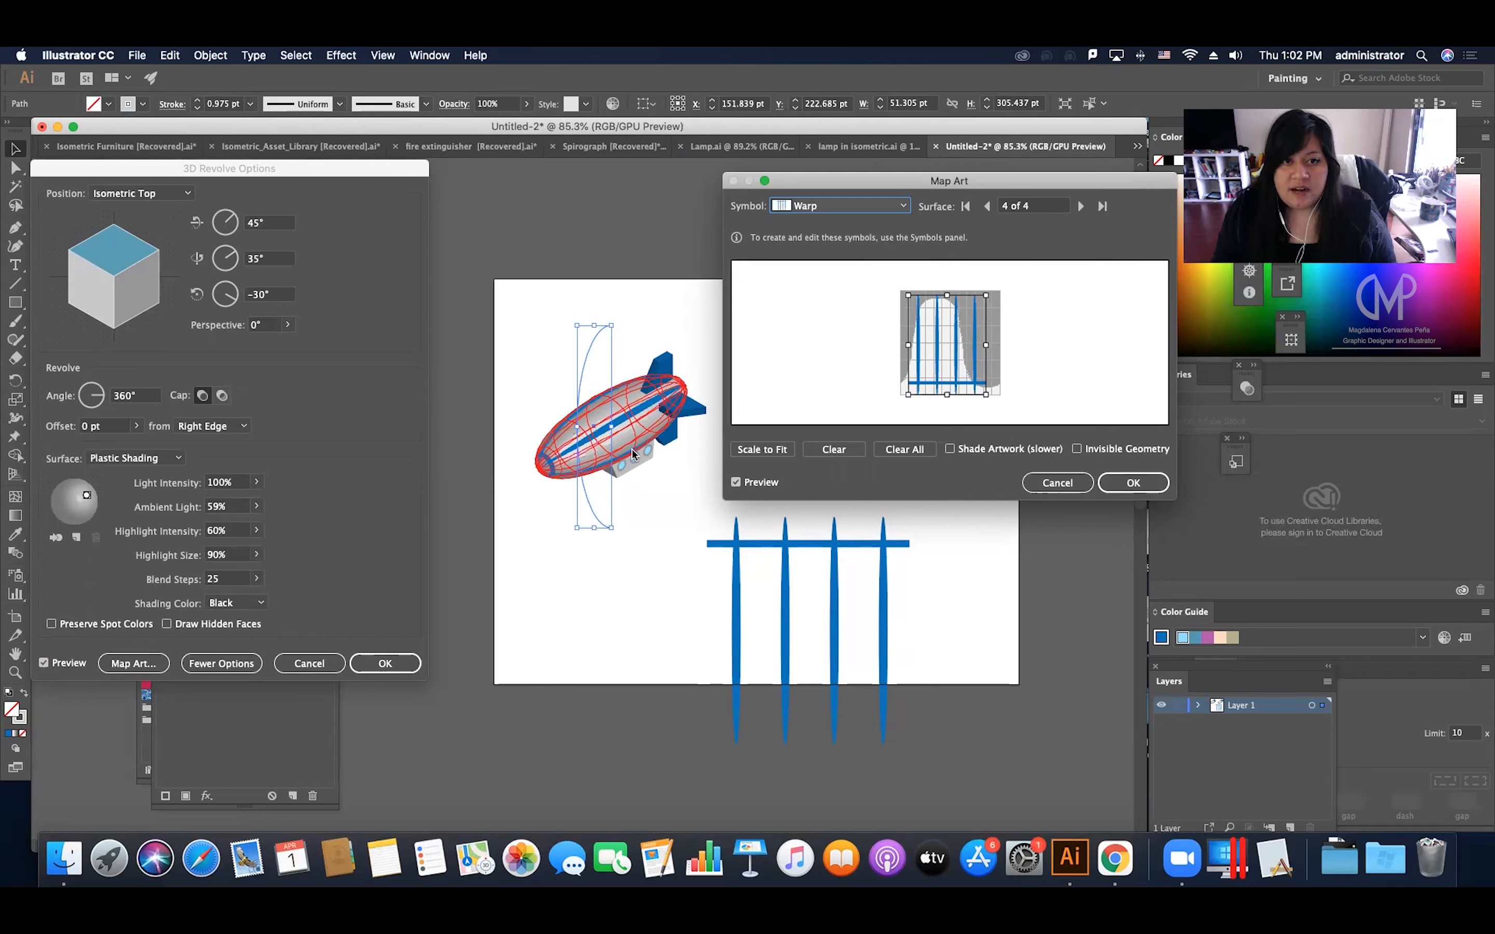
click(1118, 487)
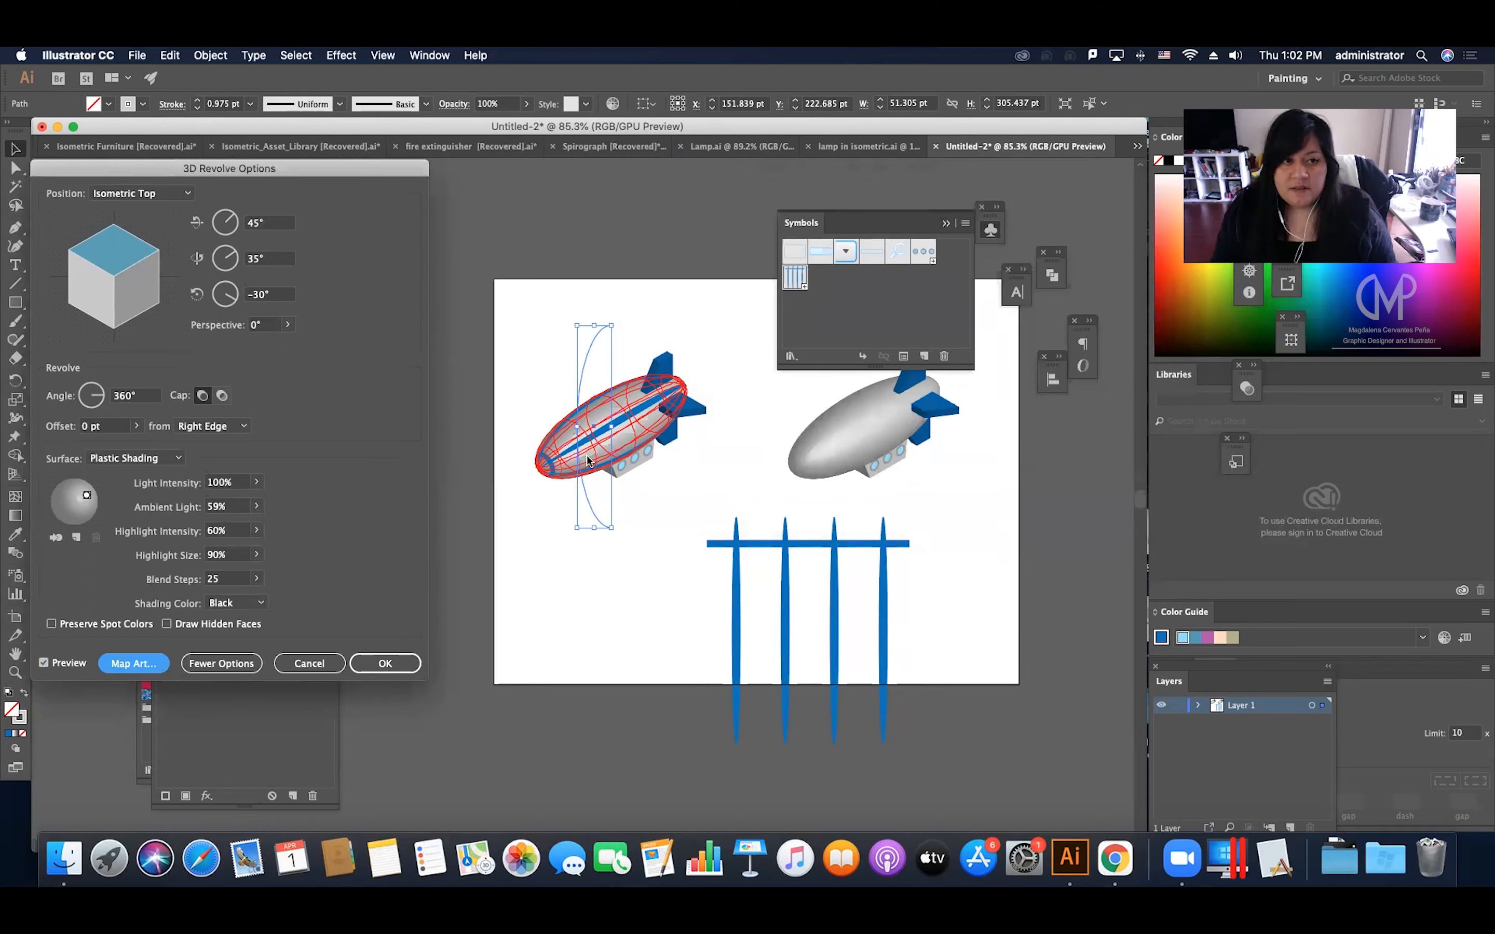
click(383, 661)
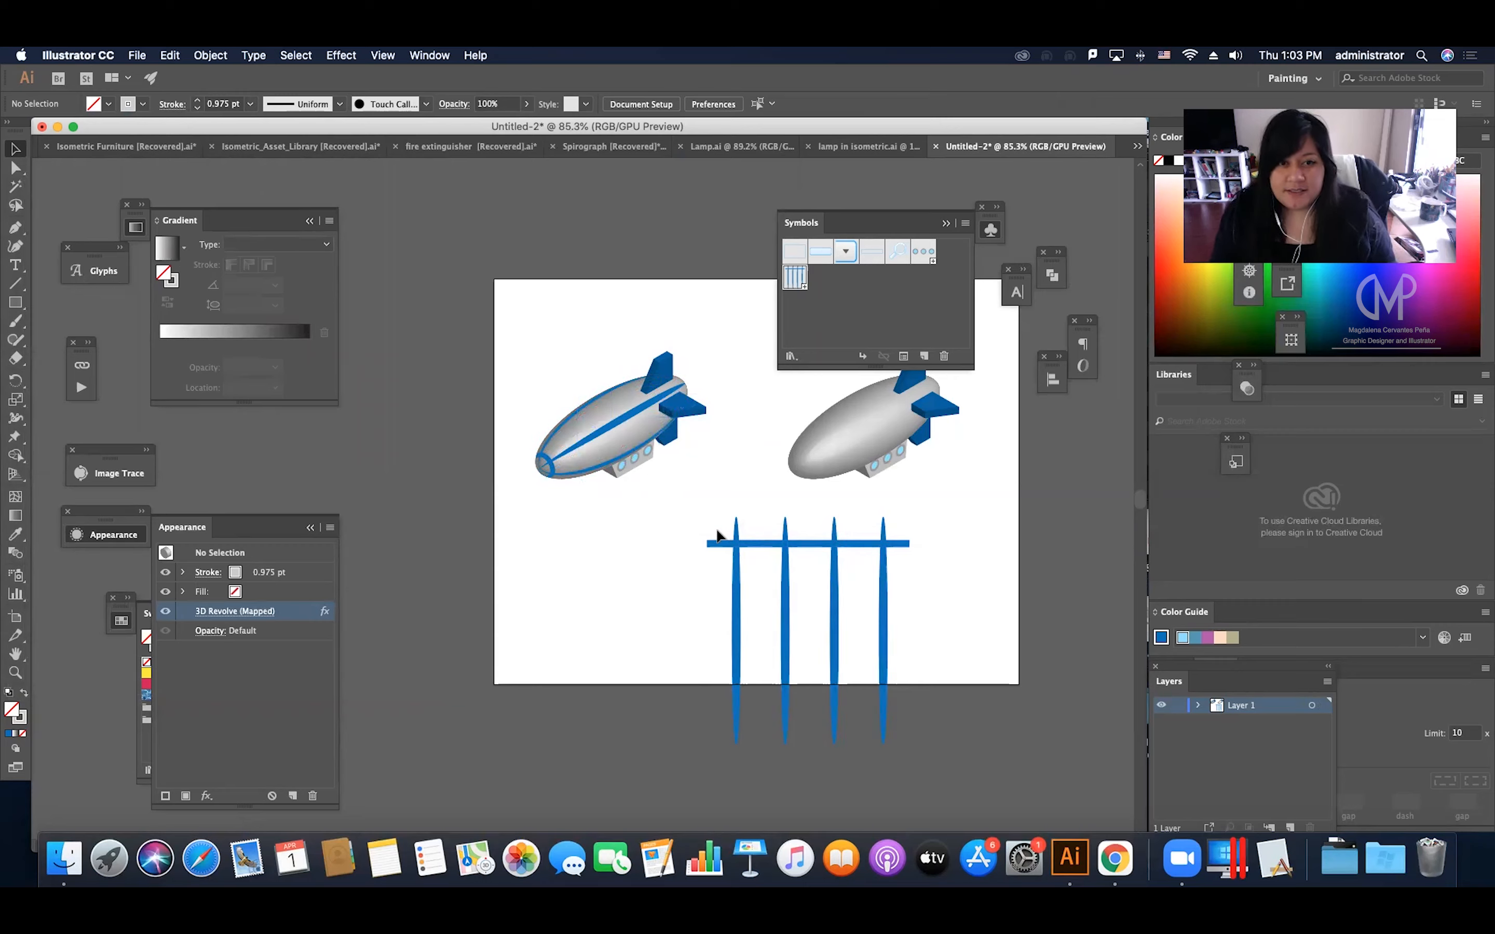
Move the Warp symbol's original artwork off the artboard, beyond its left edge.
click(885, 596)
drag(834, 656, 464, 643)
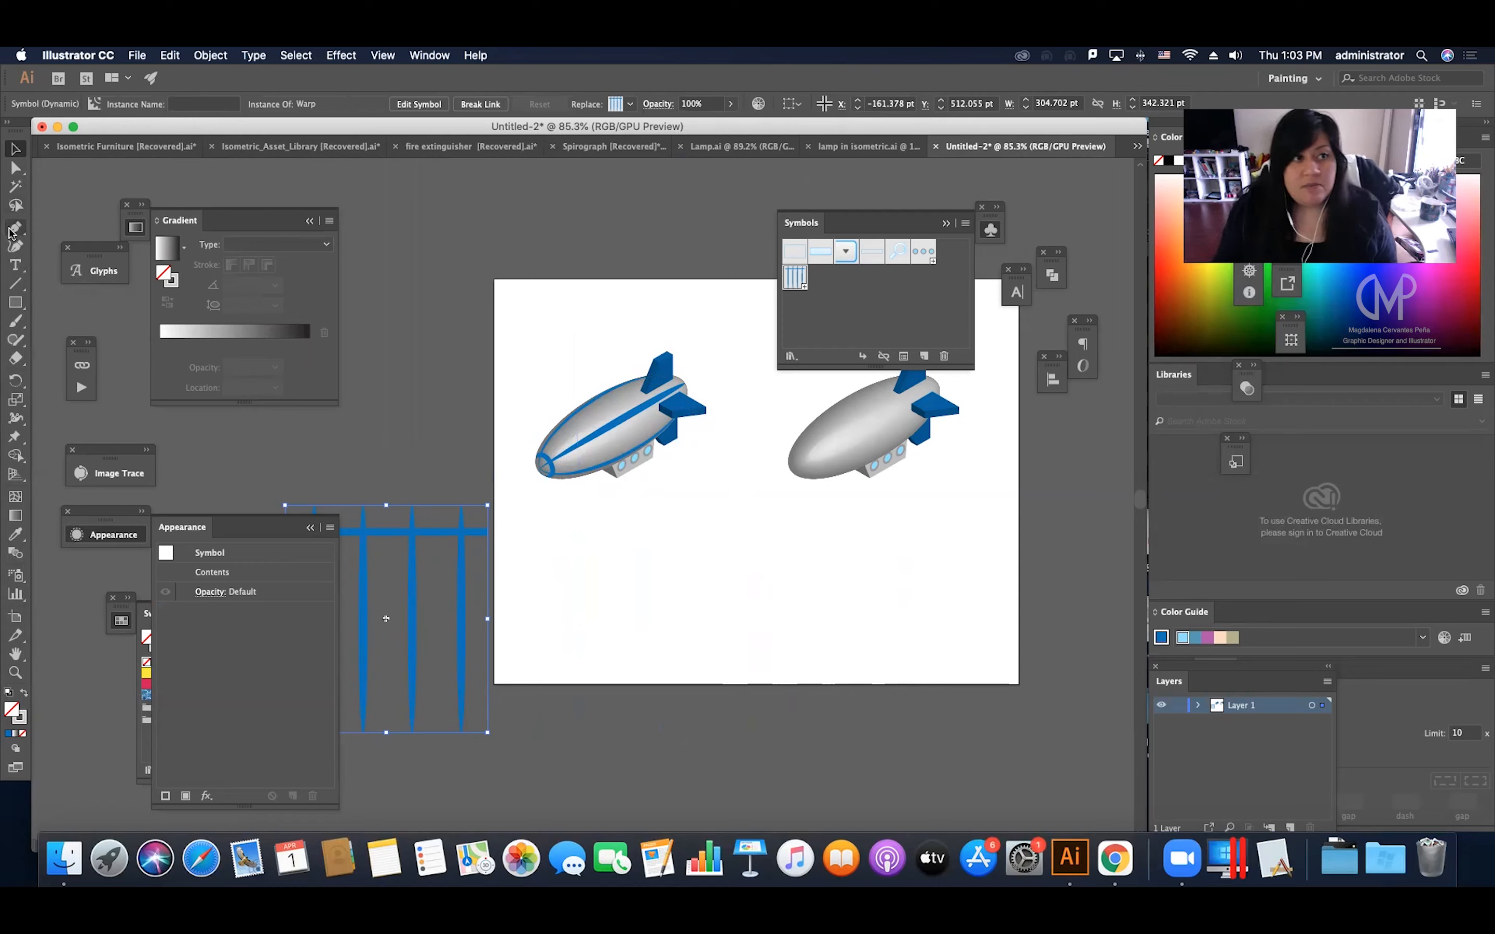
Create a text box below the airships, enter a first name, and set its font size to 60 pt.
click(16, 265)
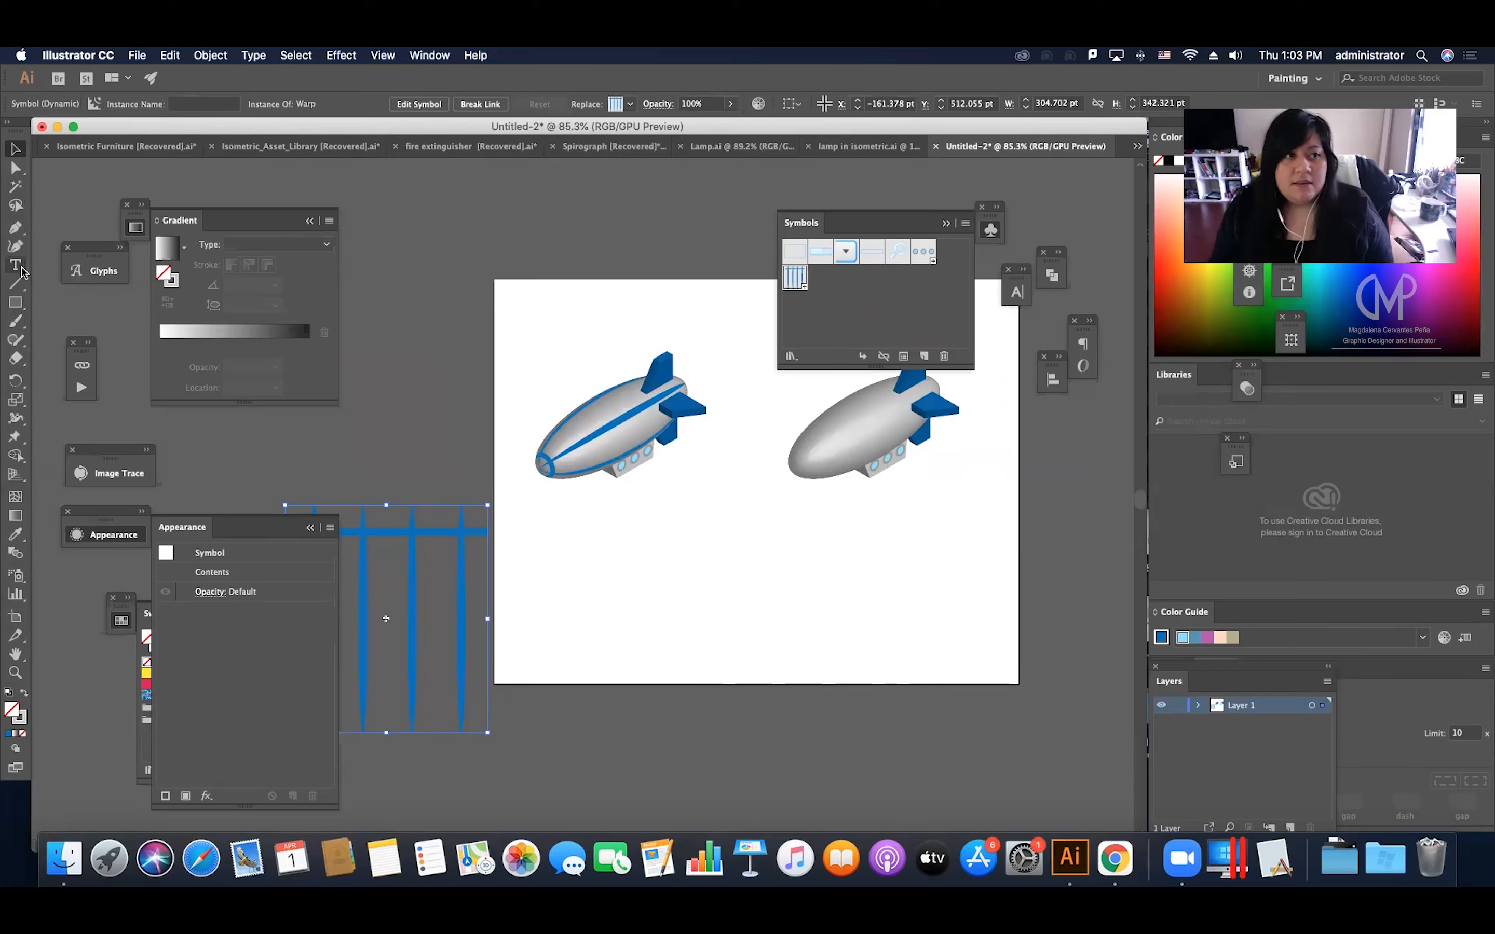
drag(649, 551, 904, 647)
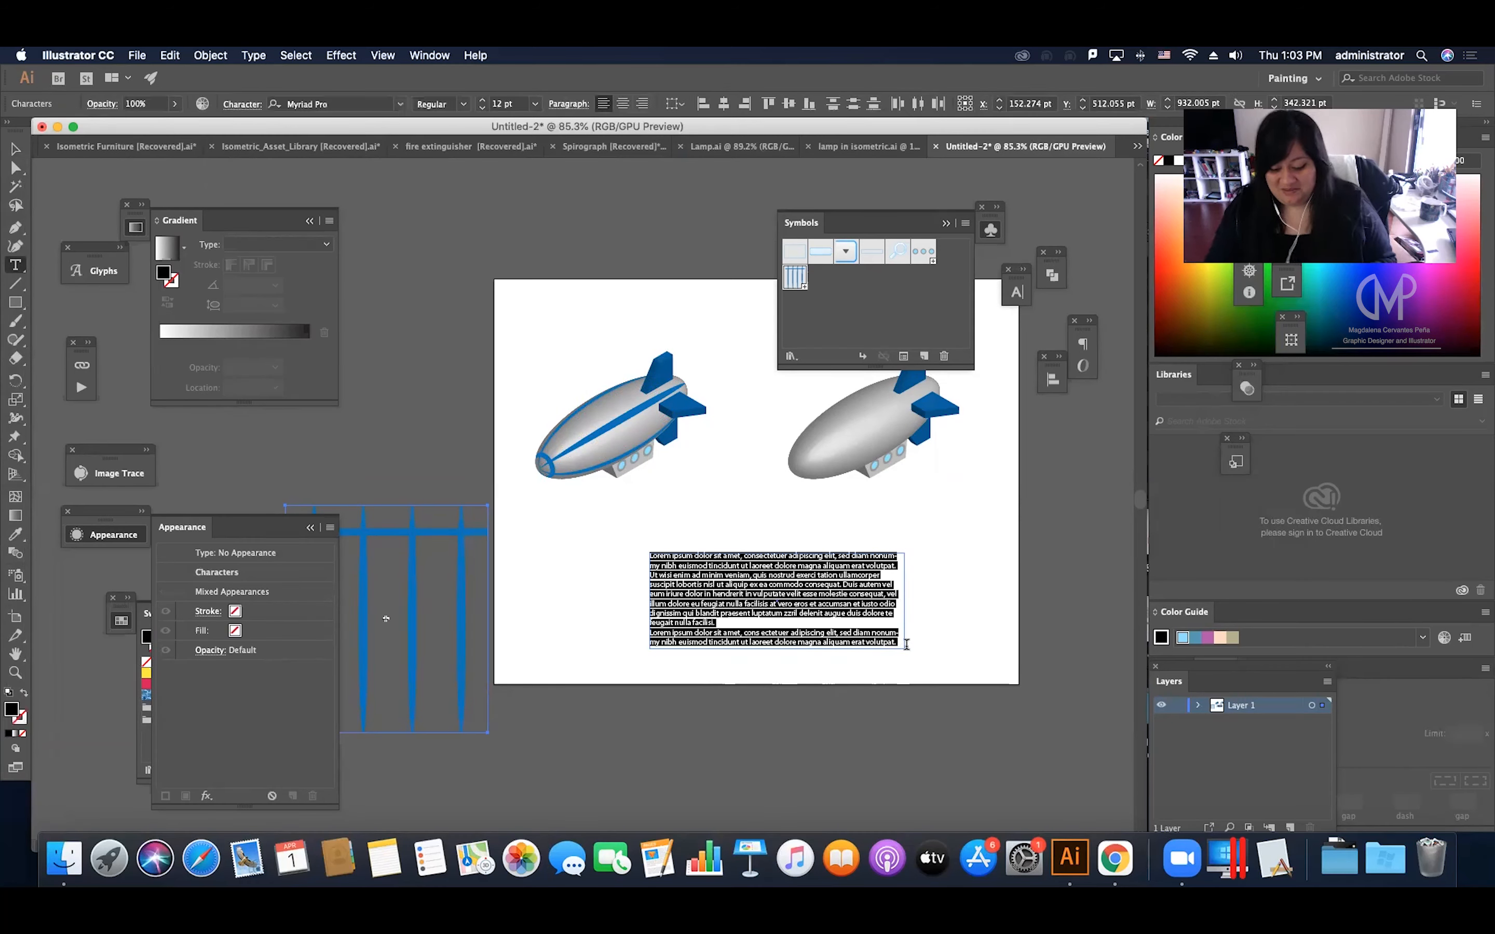
text(Magdalena)
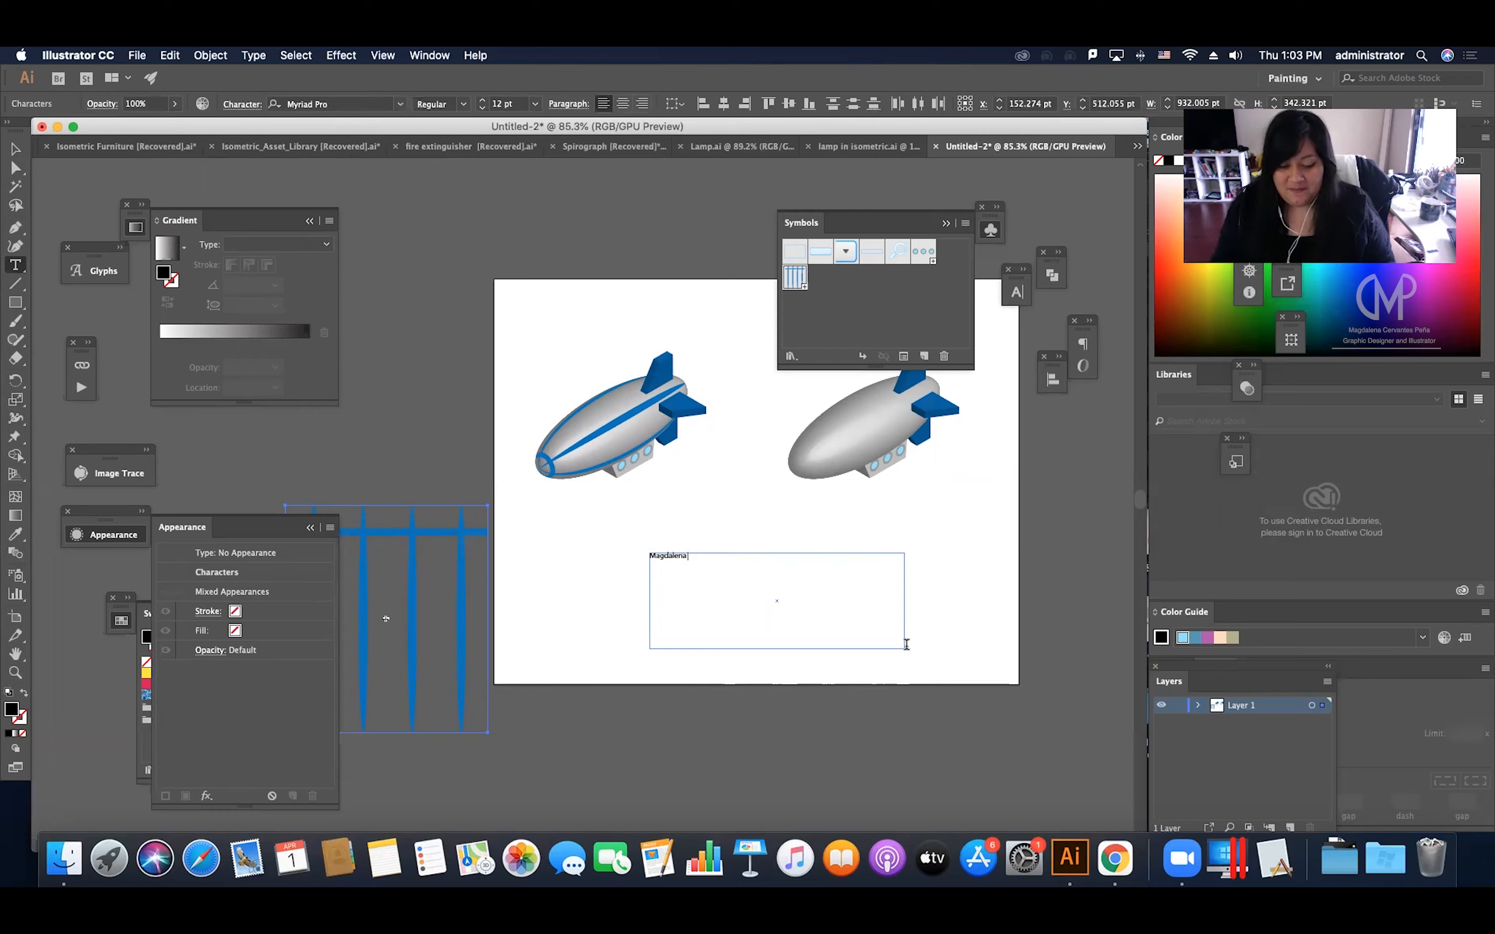
key(super+a)
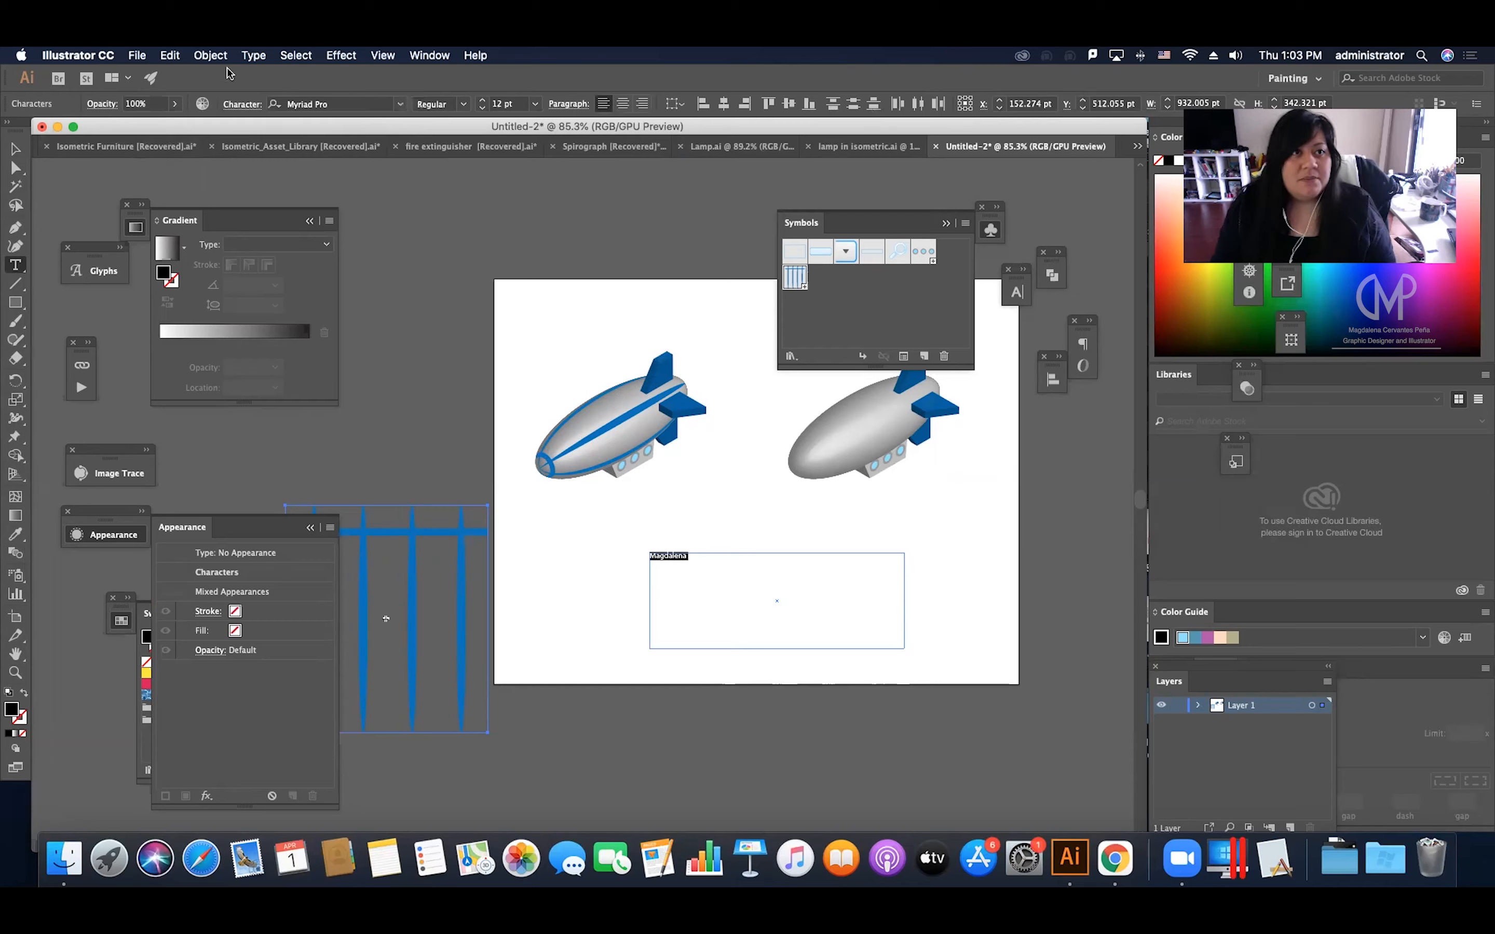
click(535, 106)
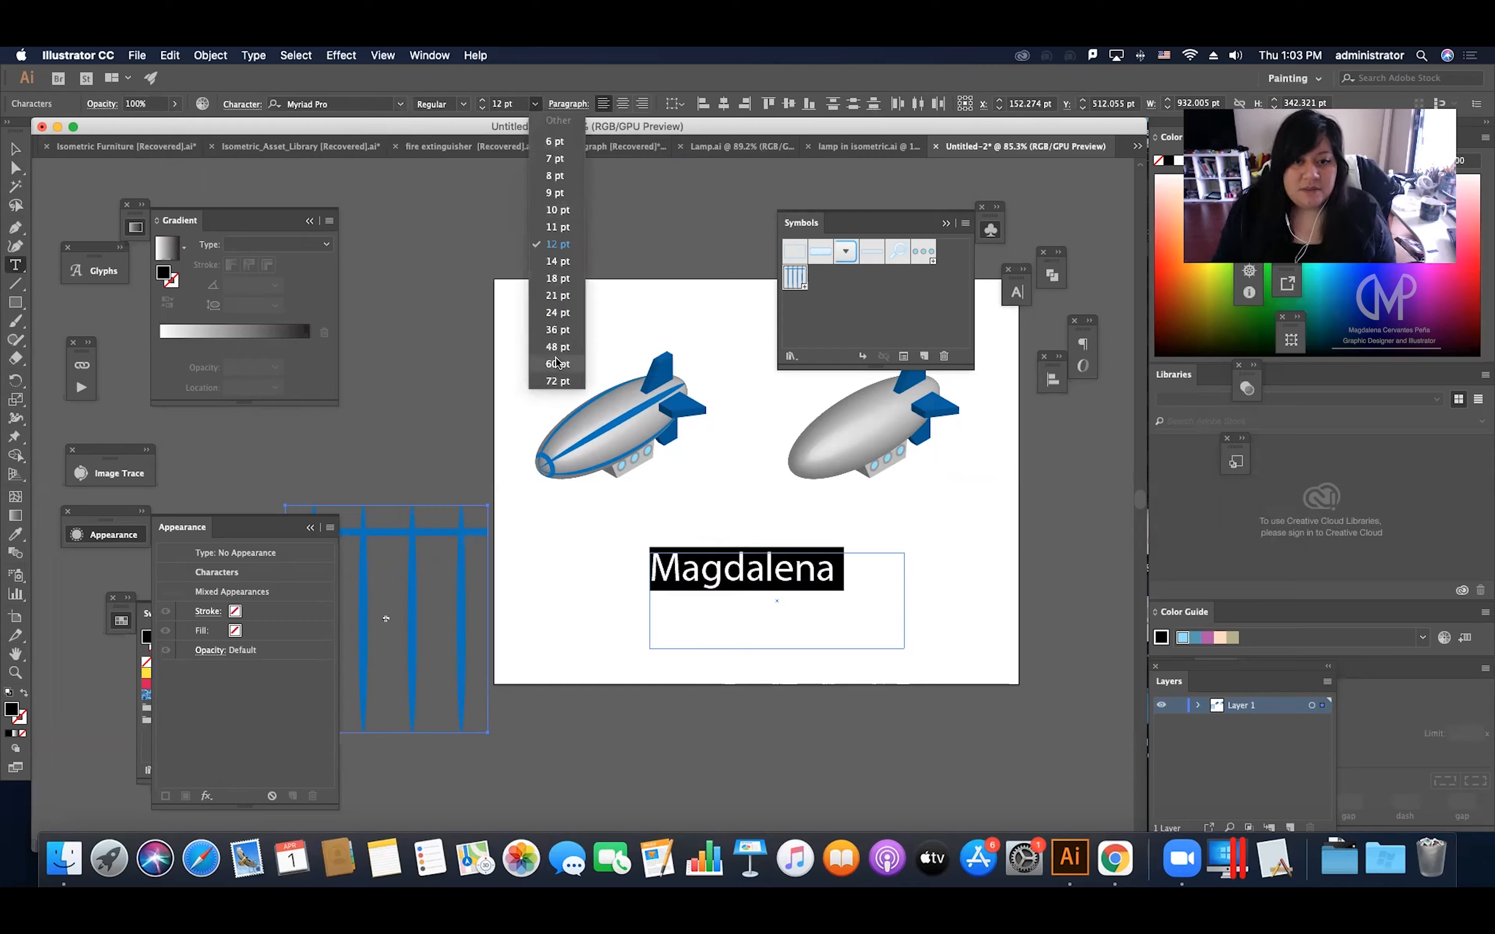
click(556, 364)
click(16, 149)
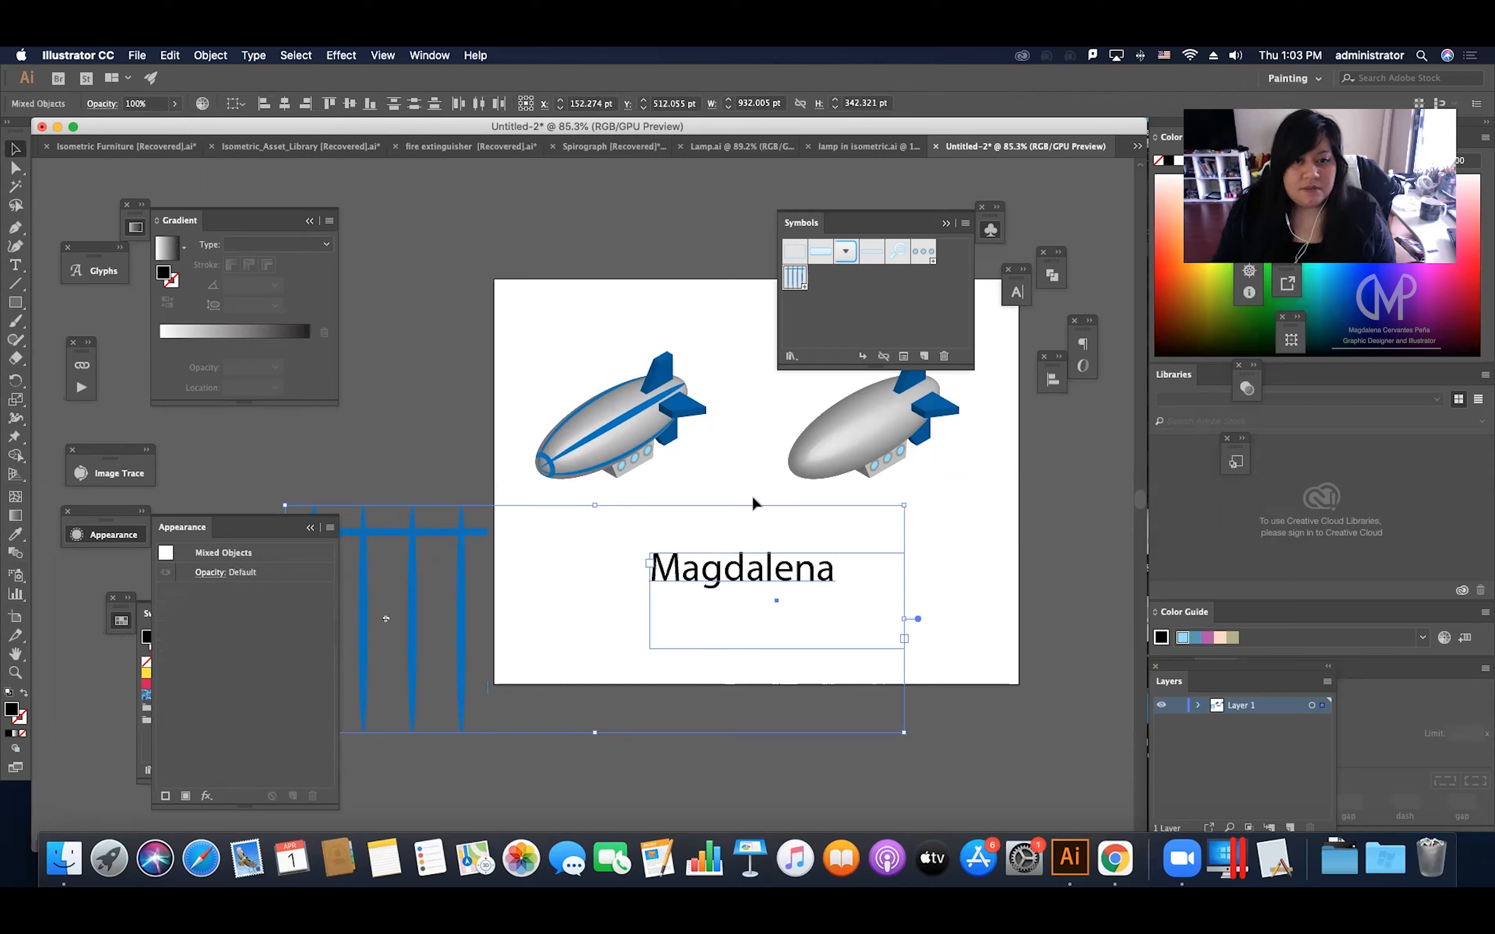
Shrink the name's text box to fit its lettering and place a duplicate below and to the right of it.
click(624, 548)
click(654, 568)
mouse_move(901, 641)
mouse_down()
mouse_move(851, 587)
mouse_move(880, 646)
mouse_move(917, 649)
mouse_up()
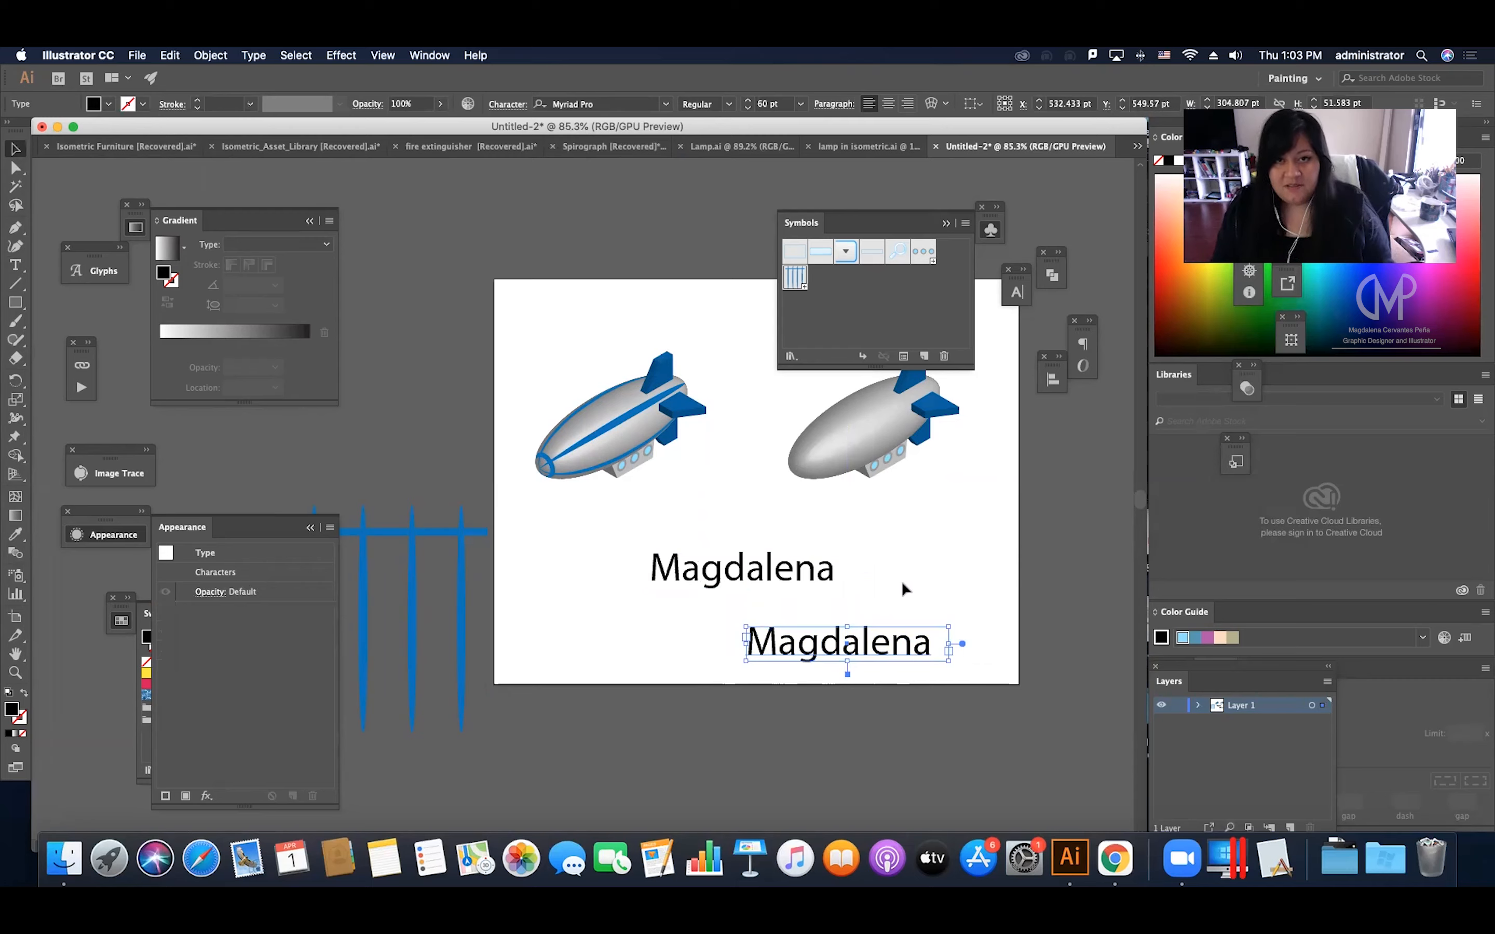
Save the upper name lettering as a dynamic movie clip symbol named Right.
click(812, 582)
drag(811, 584, 860, 319)
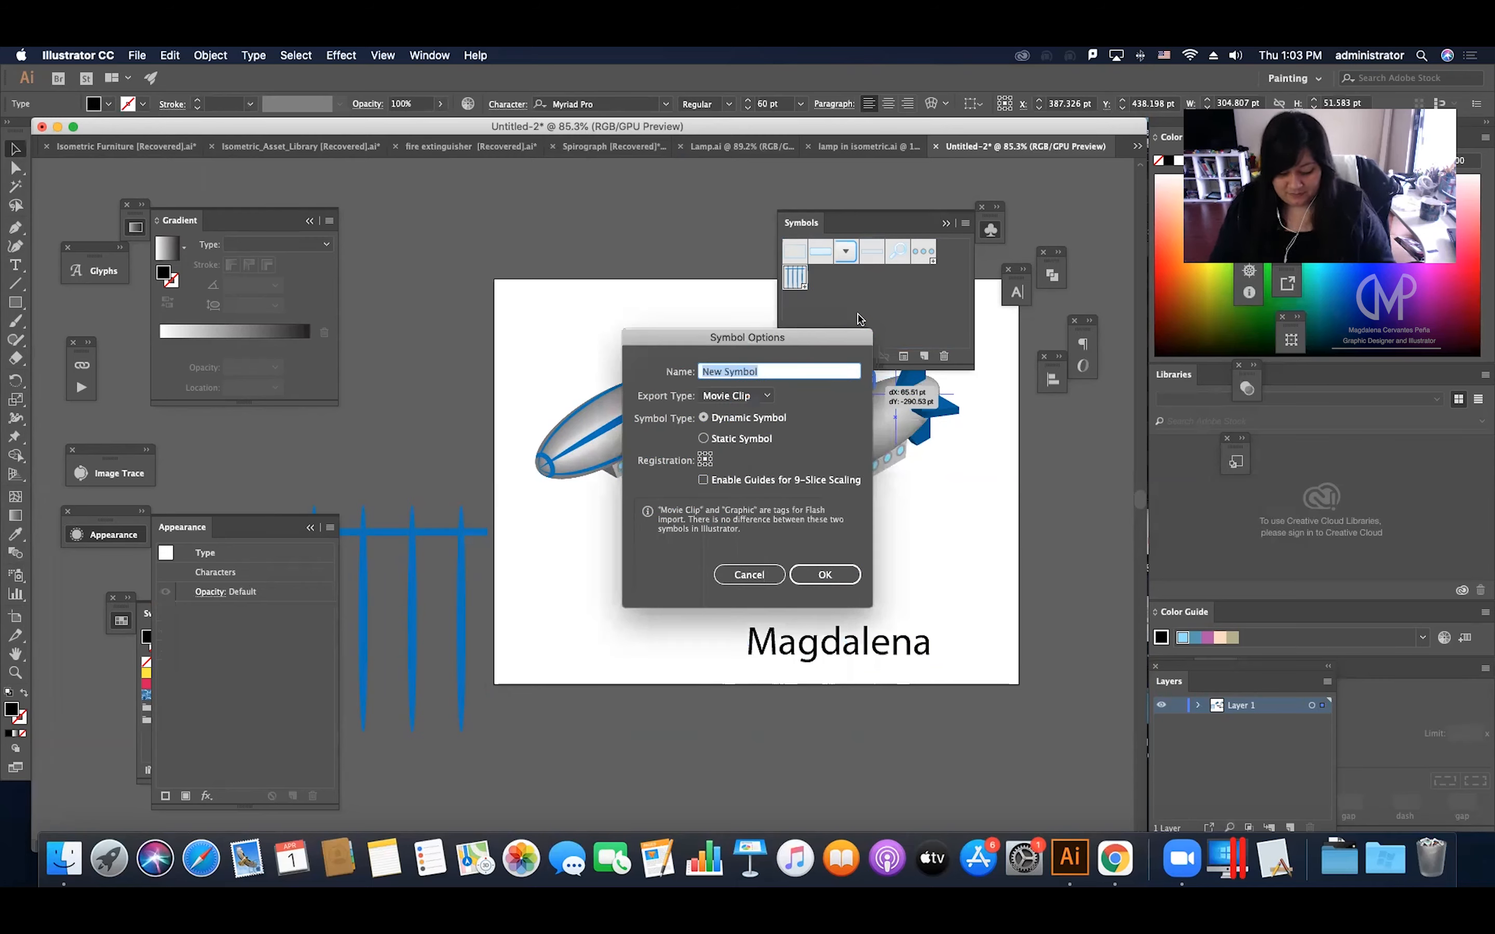
text(Ri)
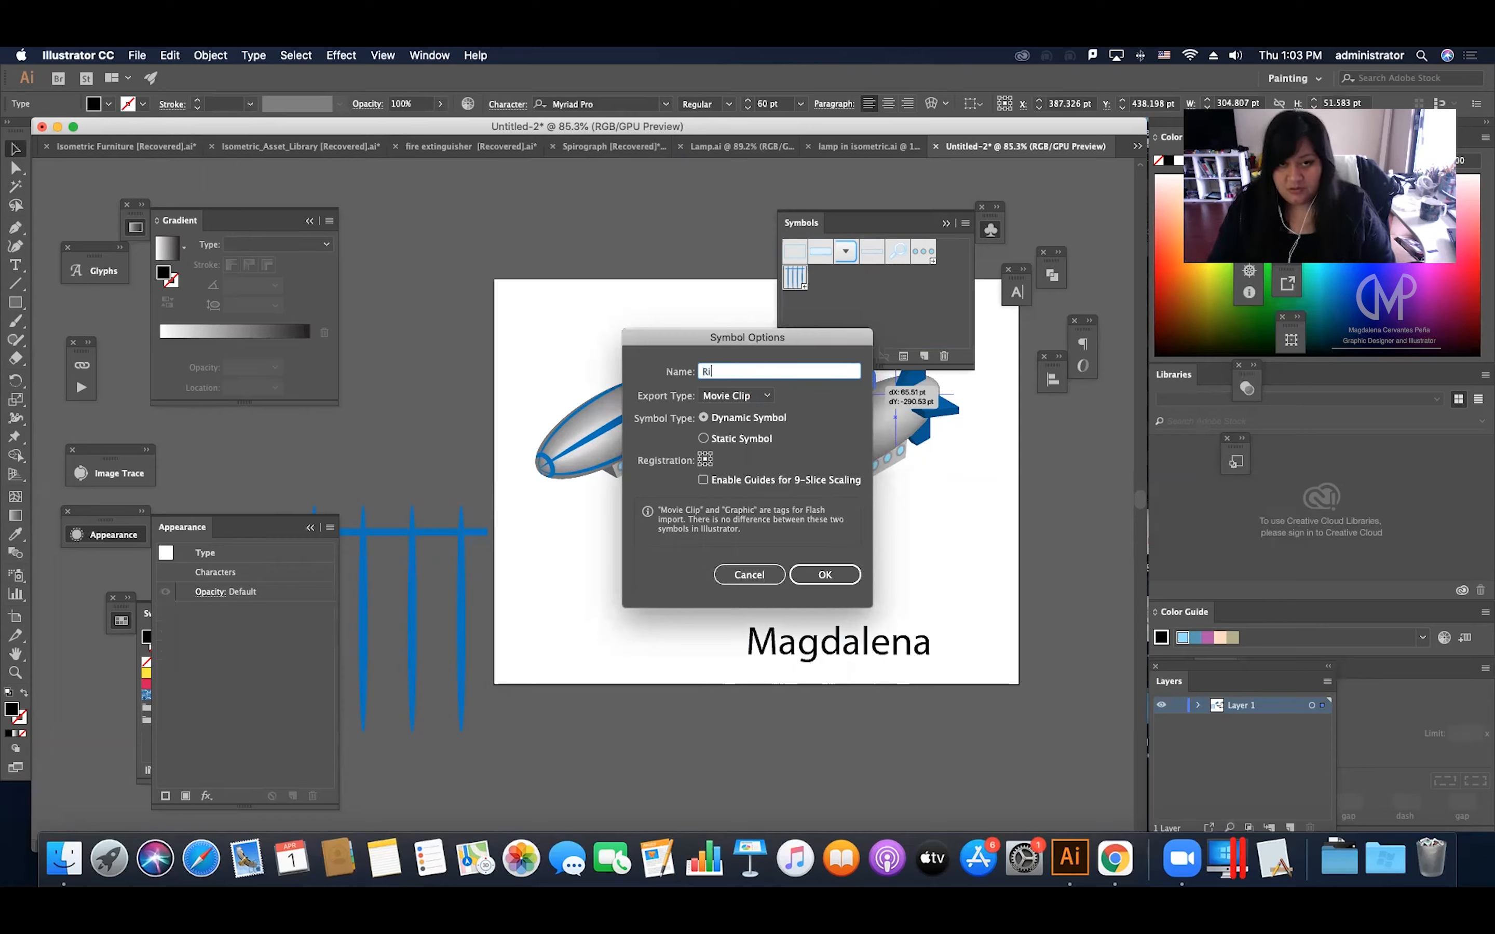
key(Return)
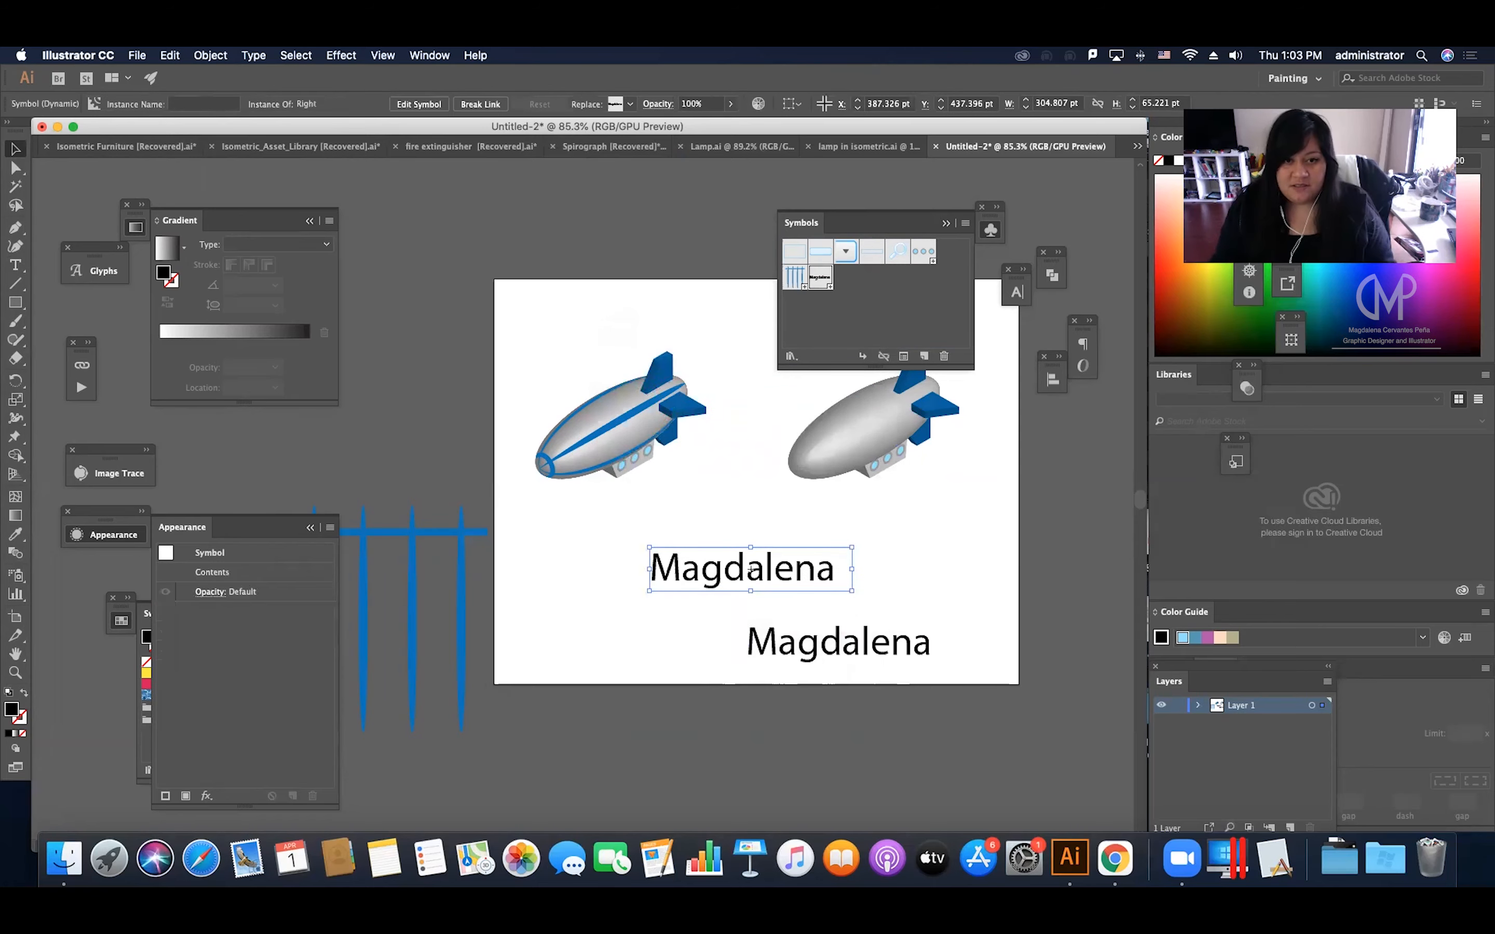
Reflect the lower name lettering across the vertical axis.
click(911, 640)
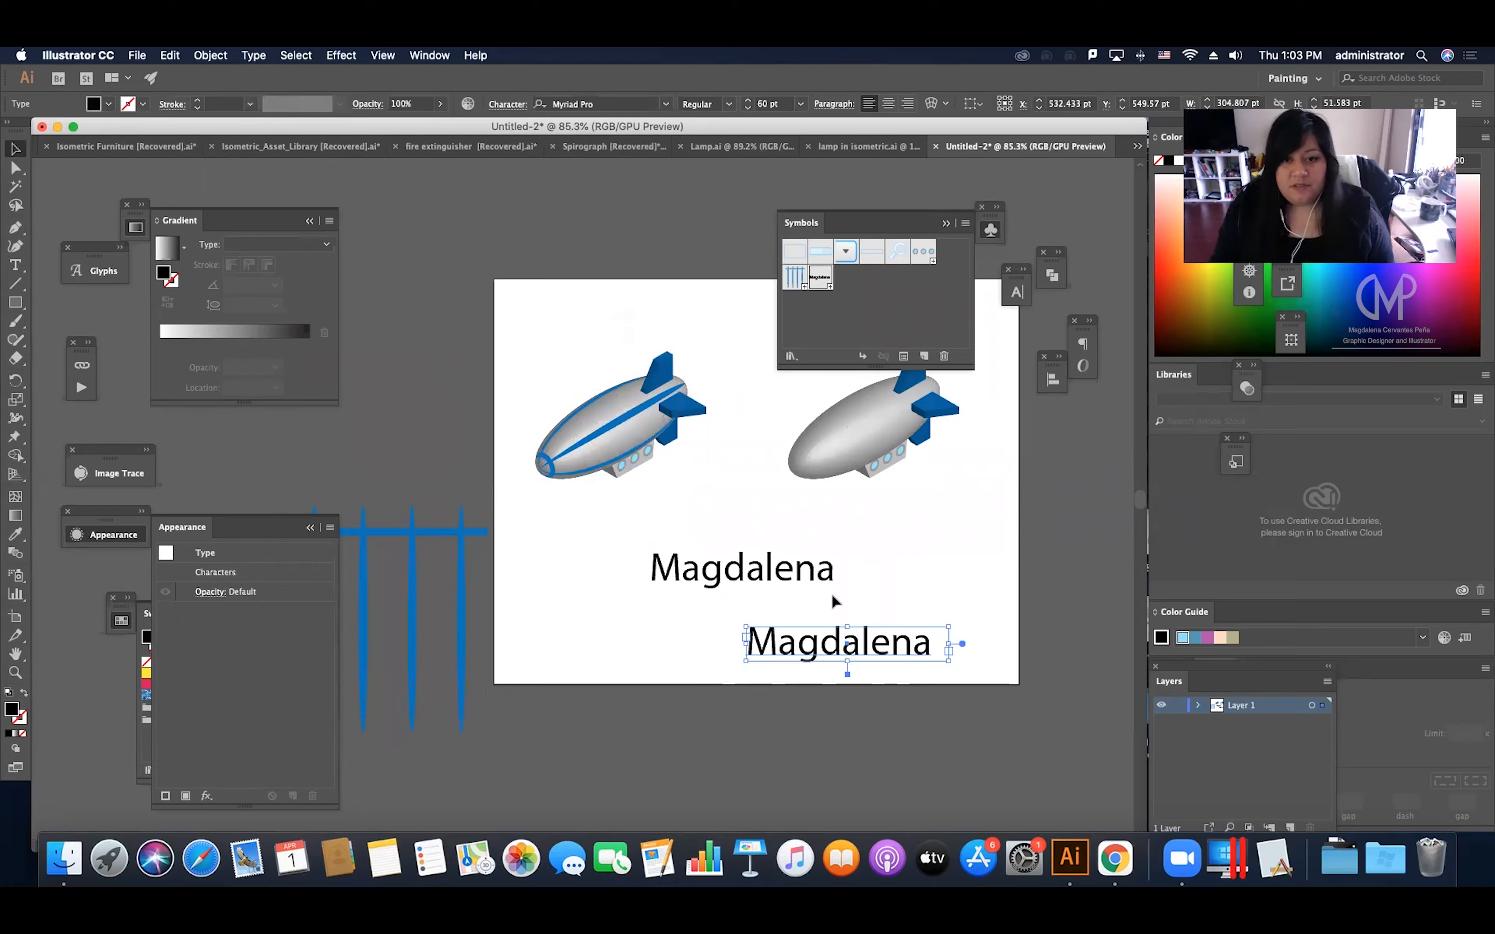
right_click(902, 638)
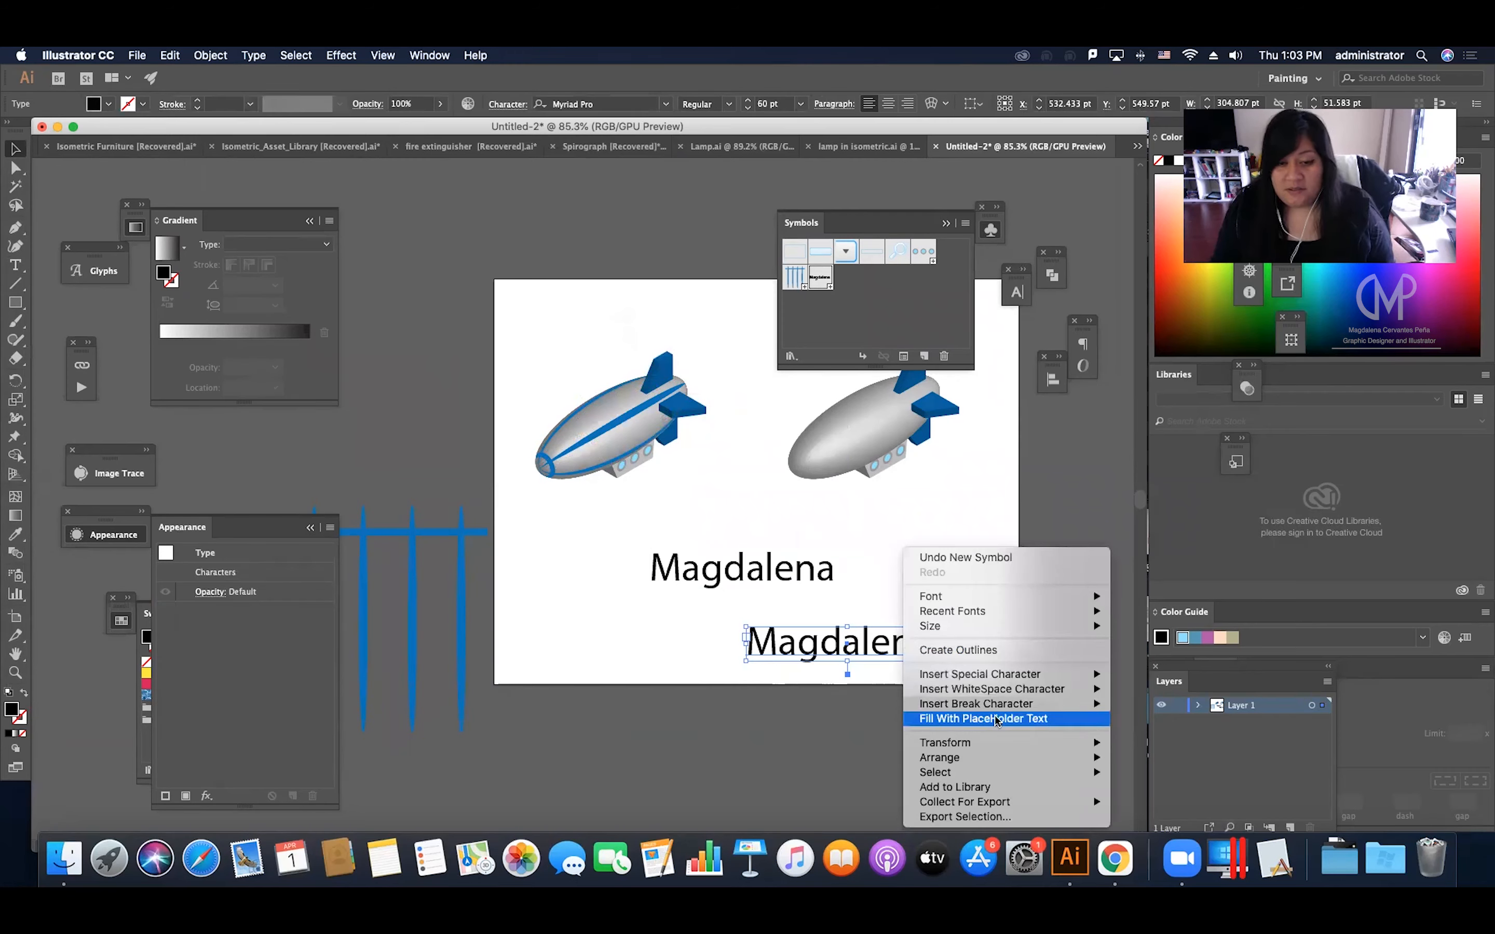
mouse_move(1018, 746)
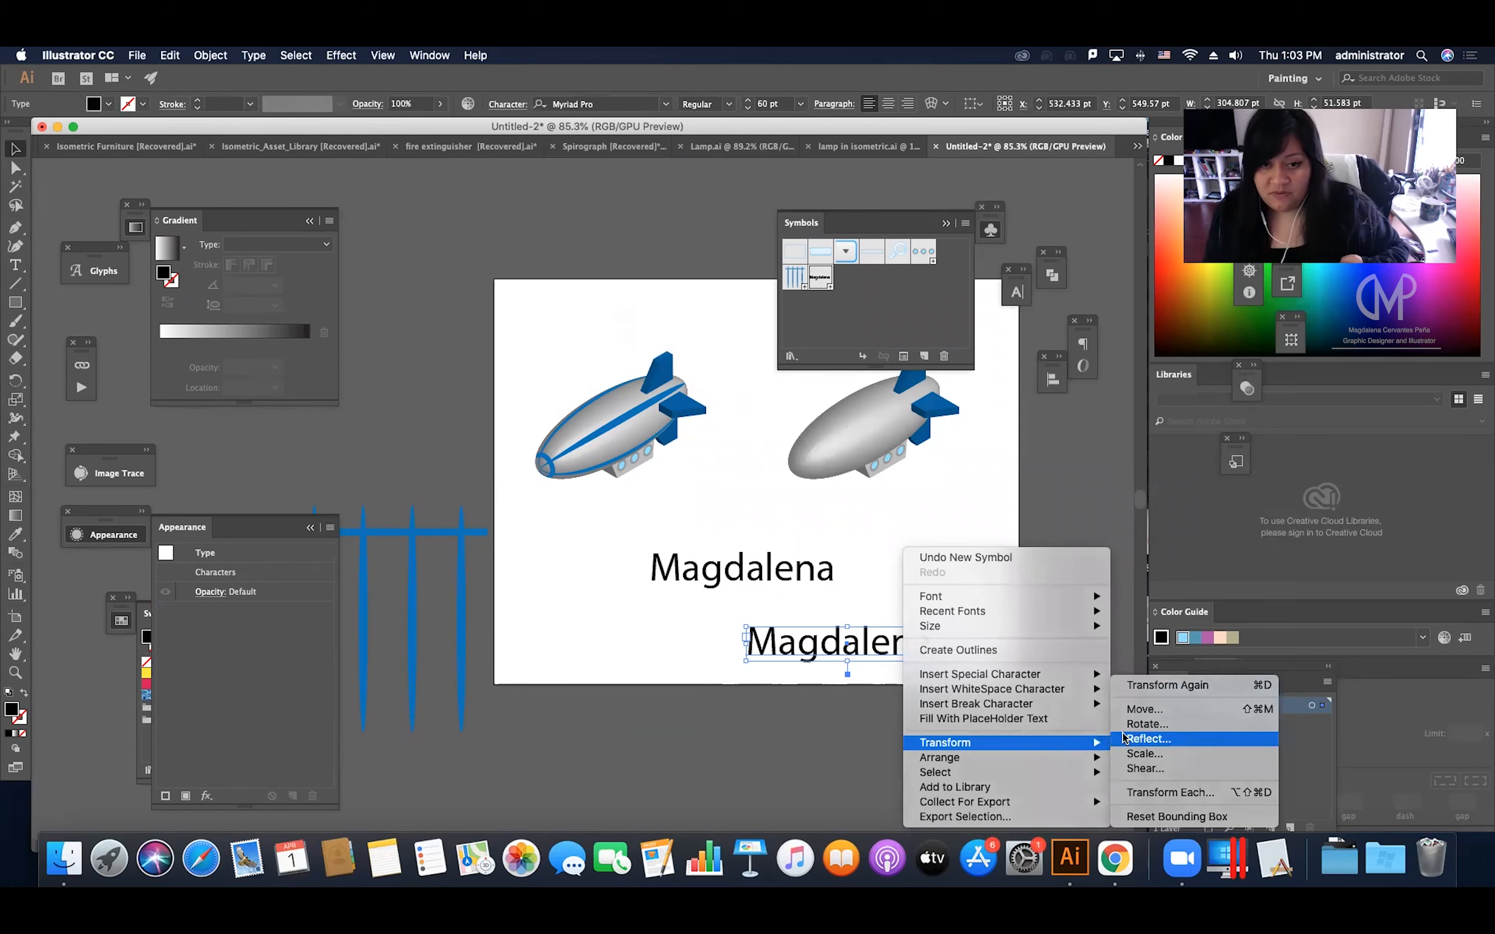
click(1146, 738)
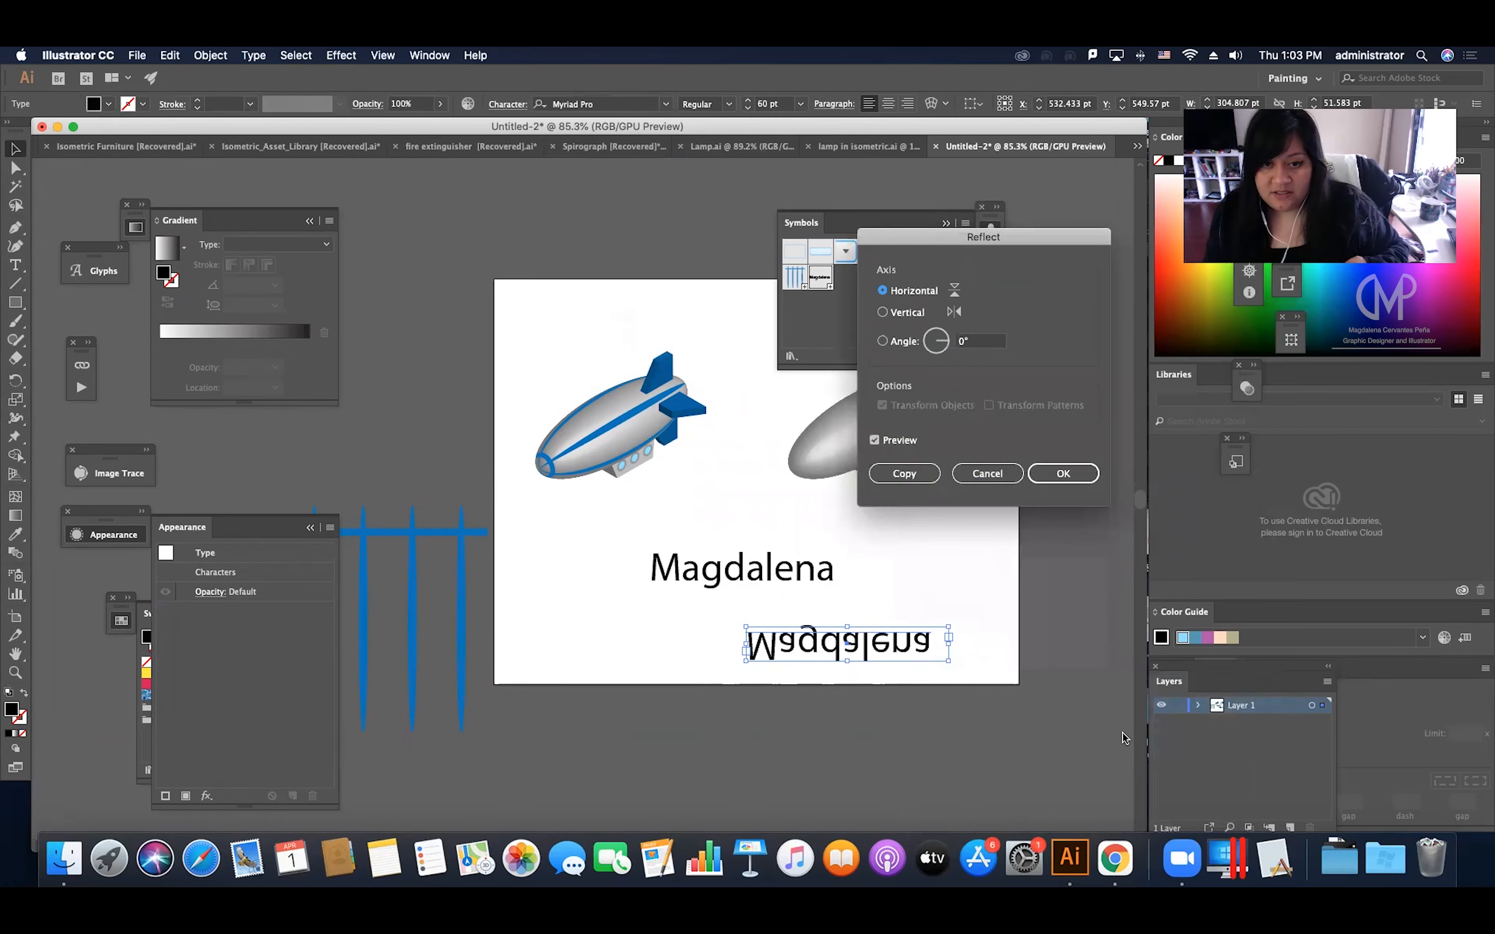
click(922, 314)
click(1054, 474)
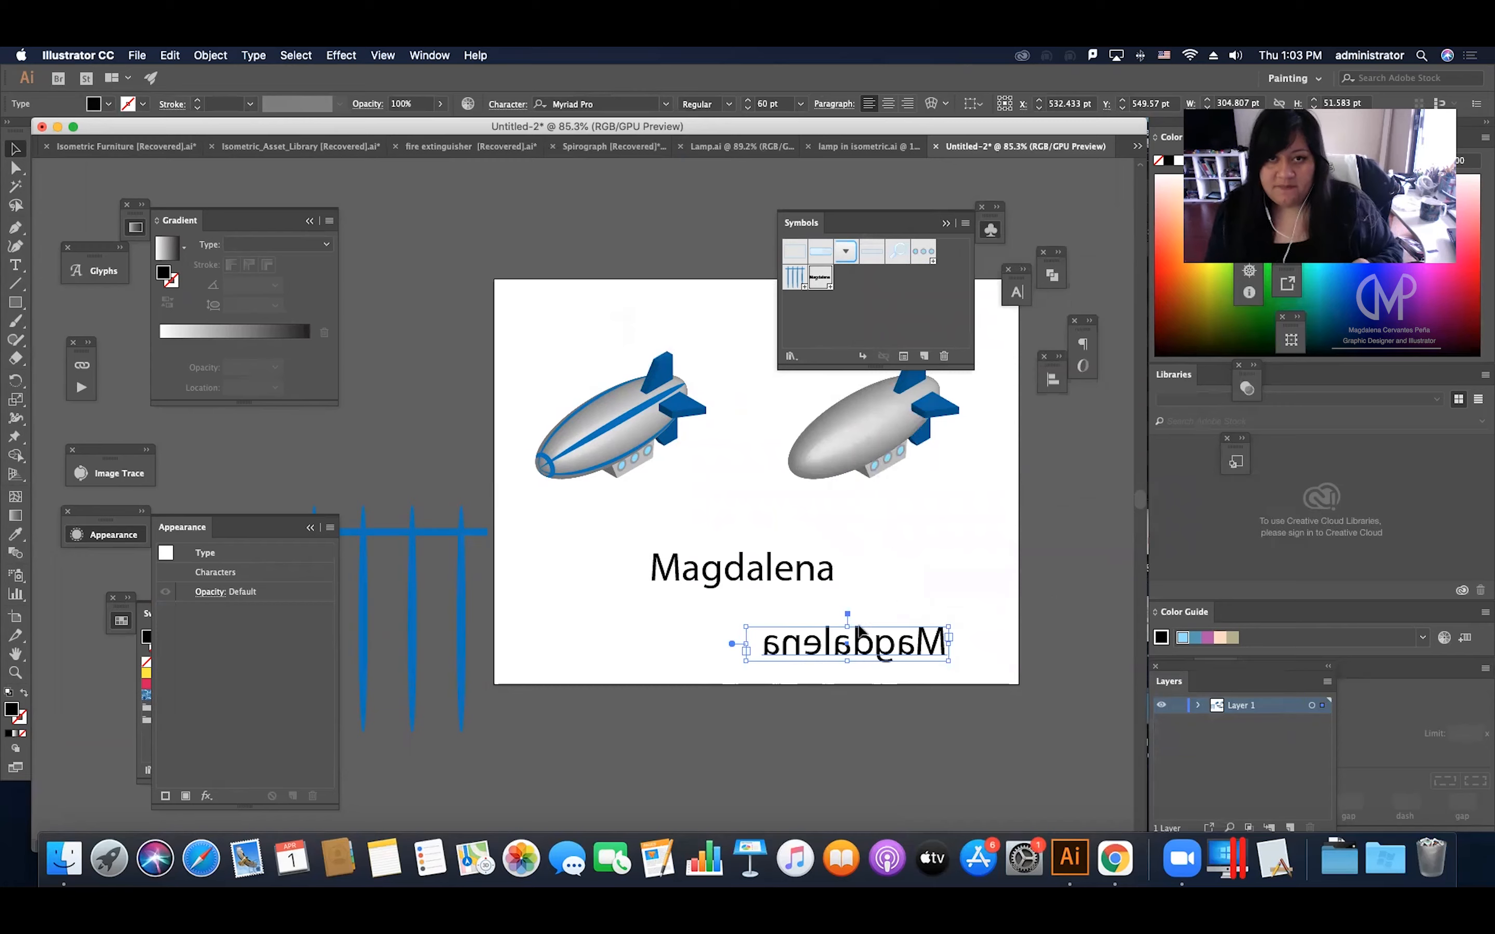
Save the mirrored name lettering as a dynamic movie clip symbol named Reflect.
drag(857, 609, 892, 314)
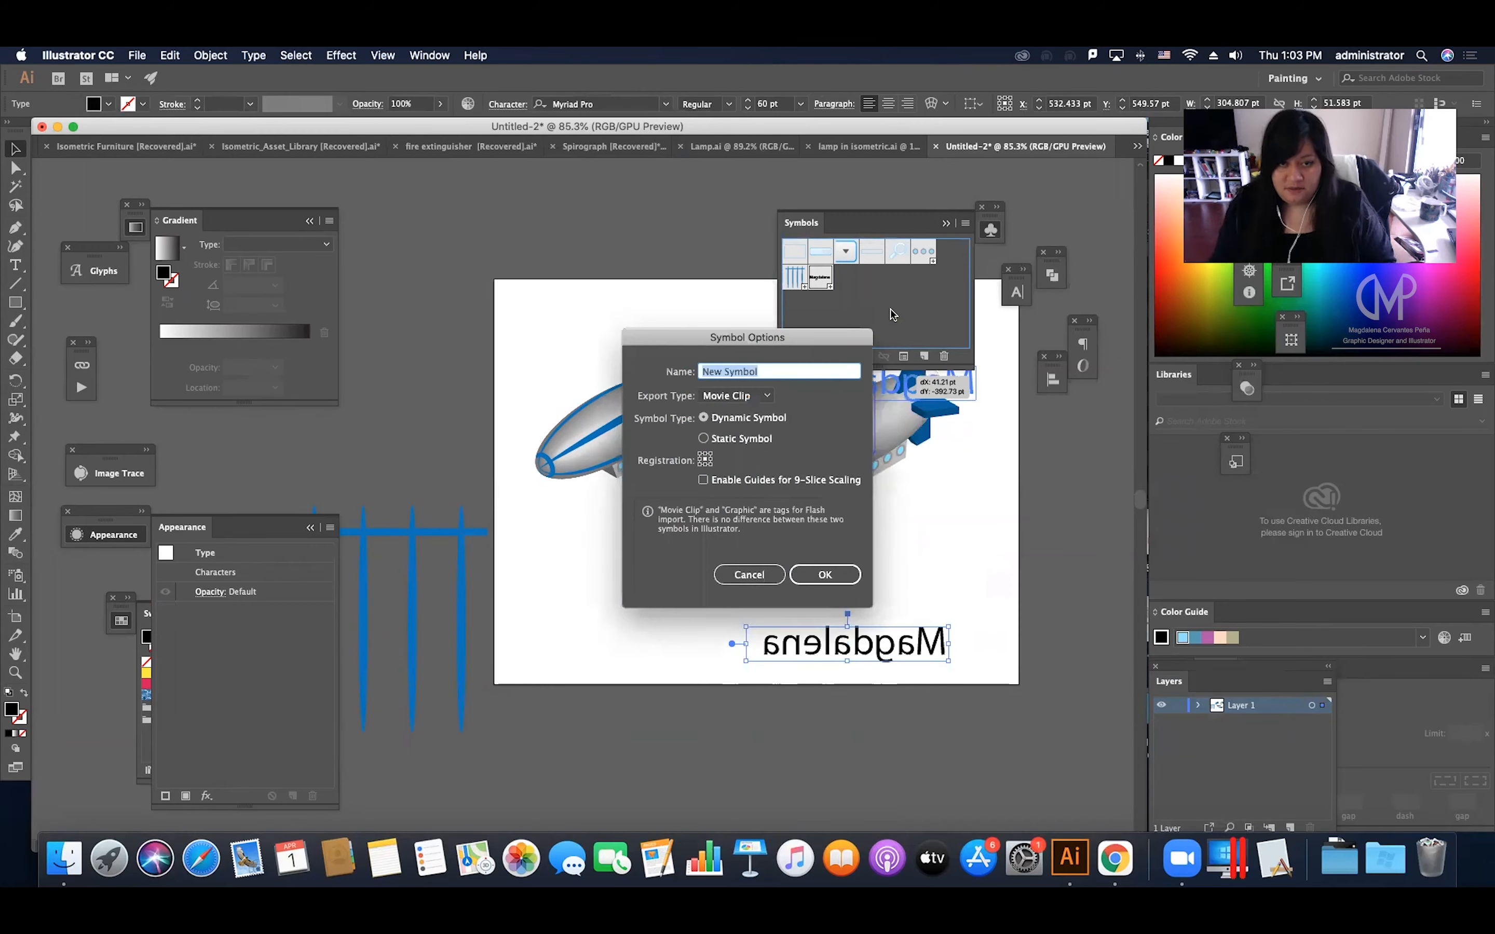
text(Reflect)
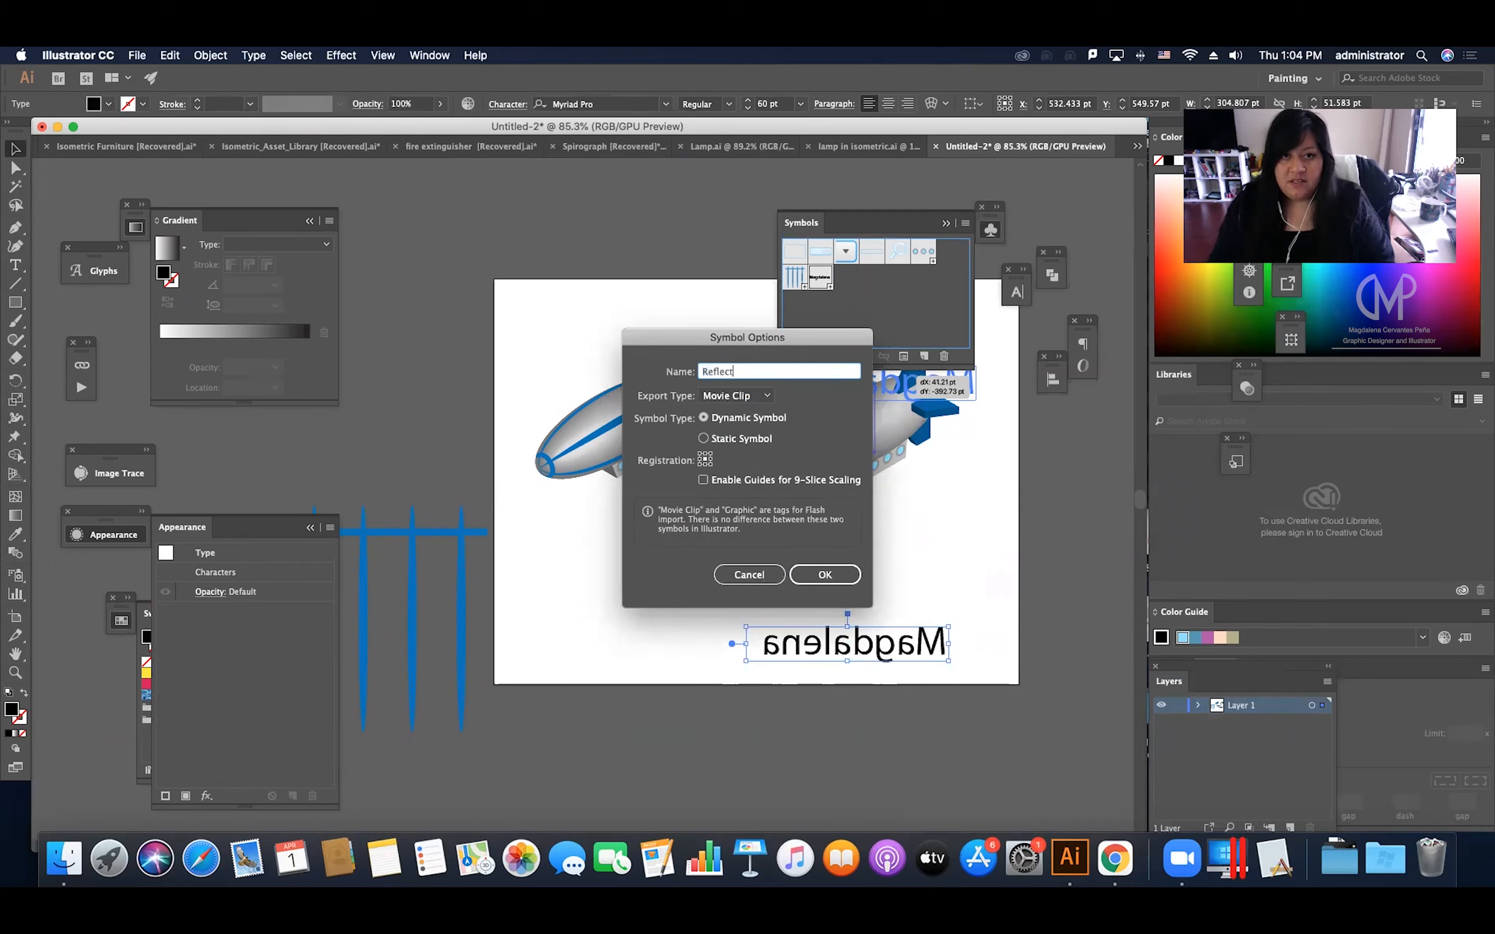
key(Return)
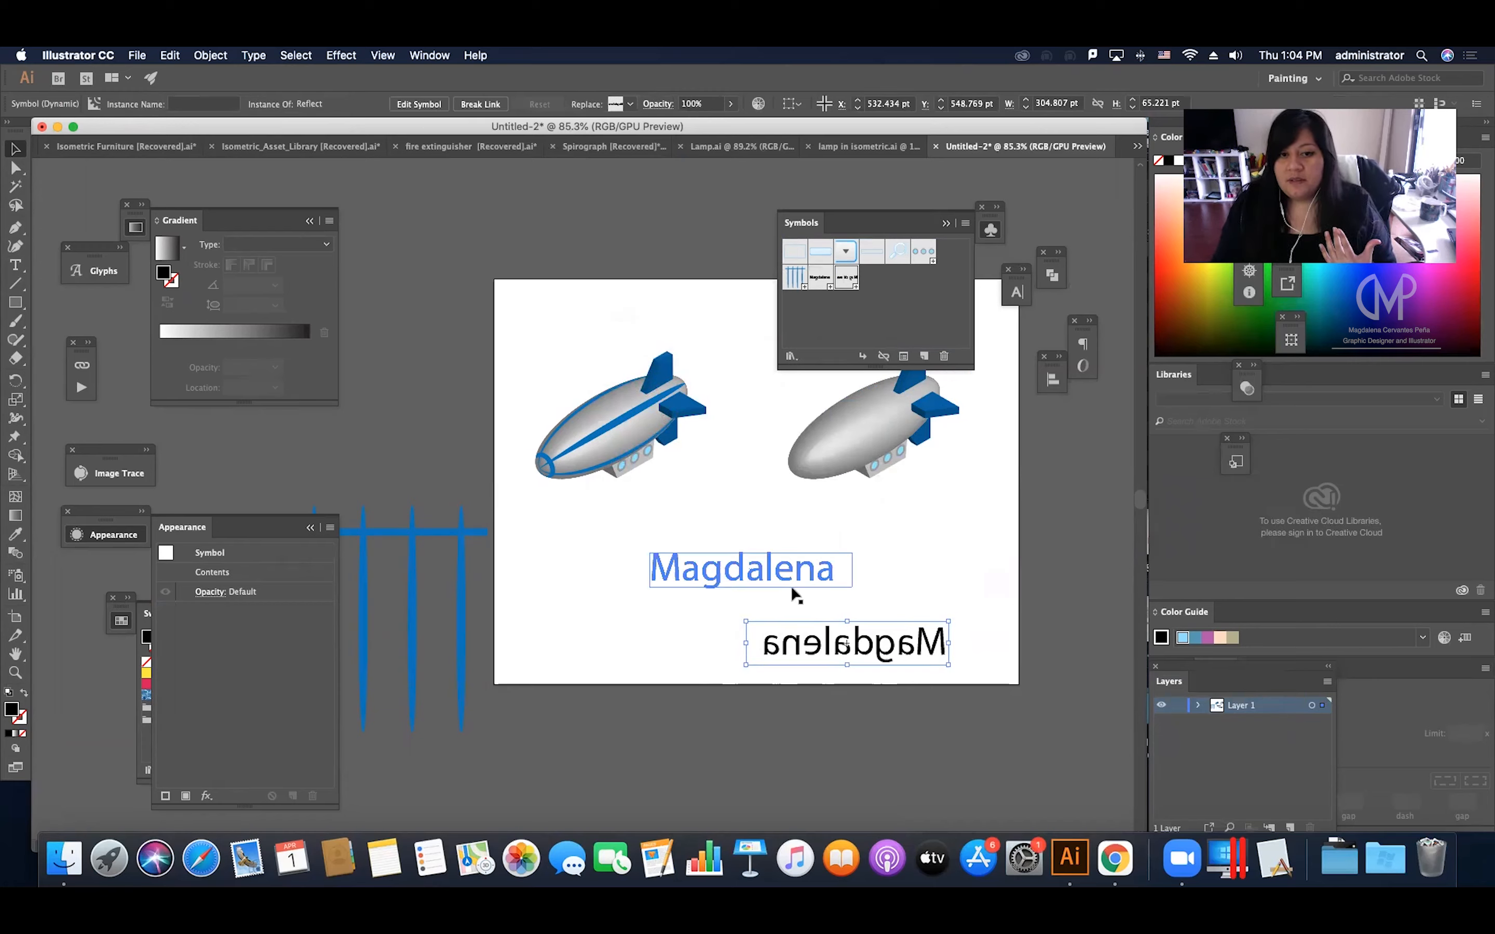
click(819, 584)
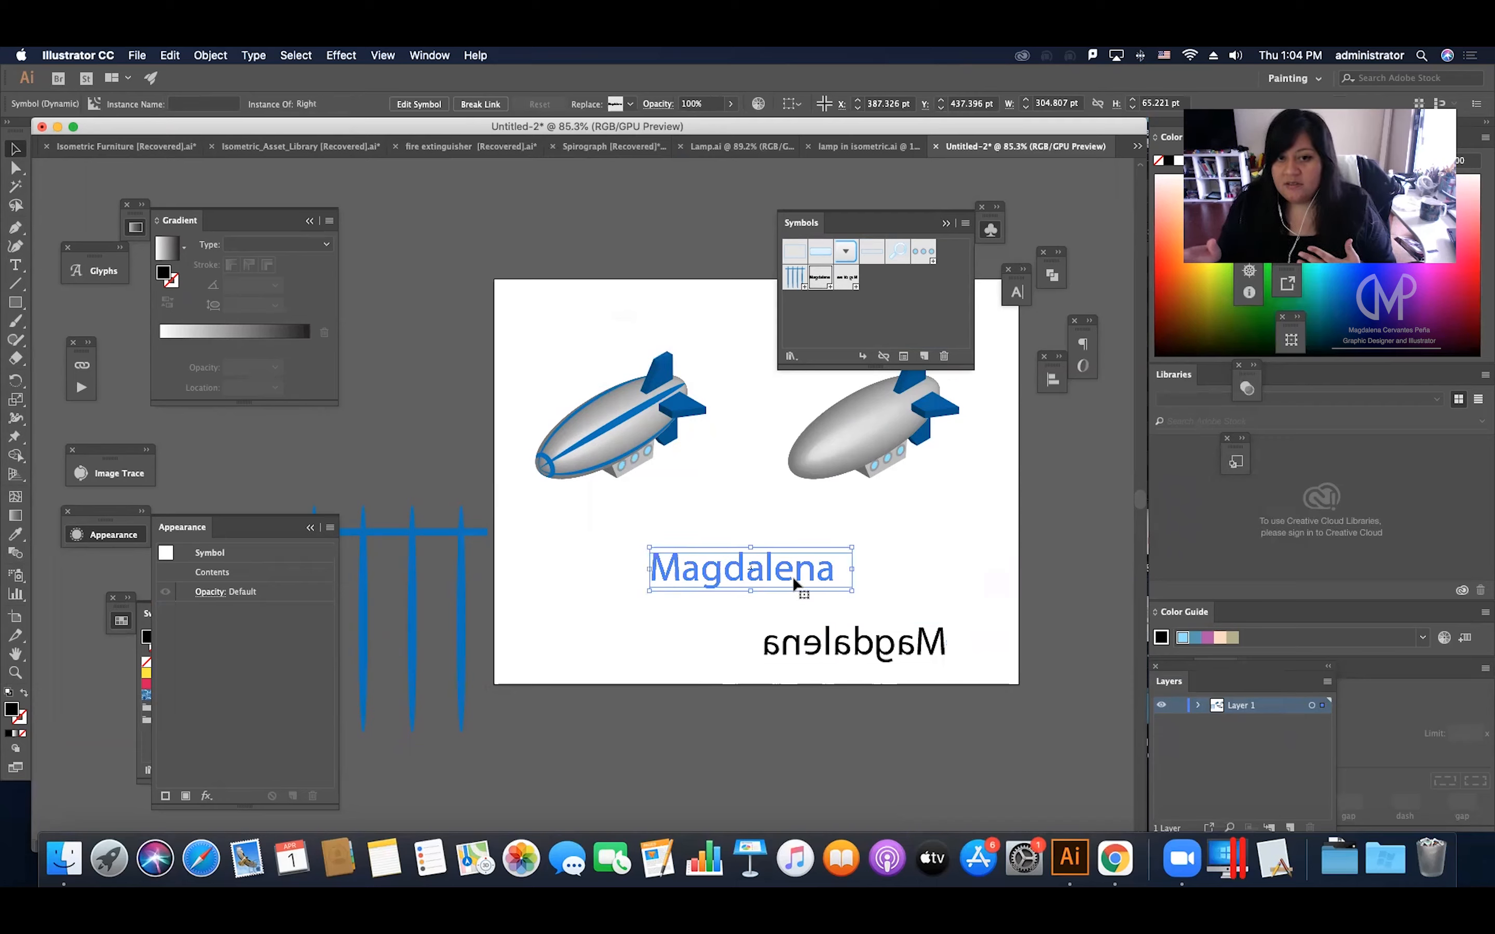
click(803, 640)
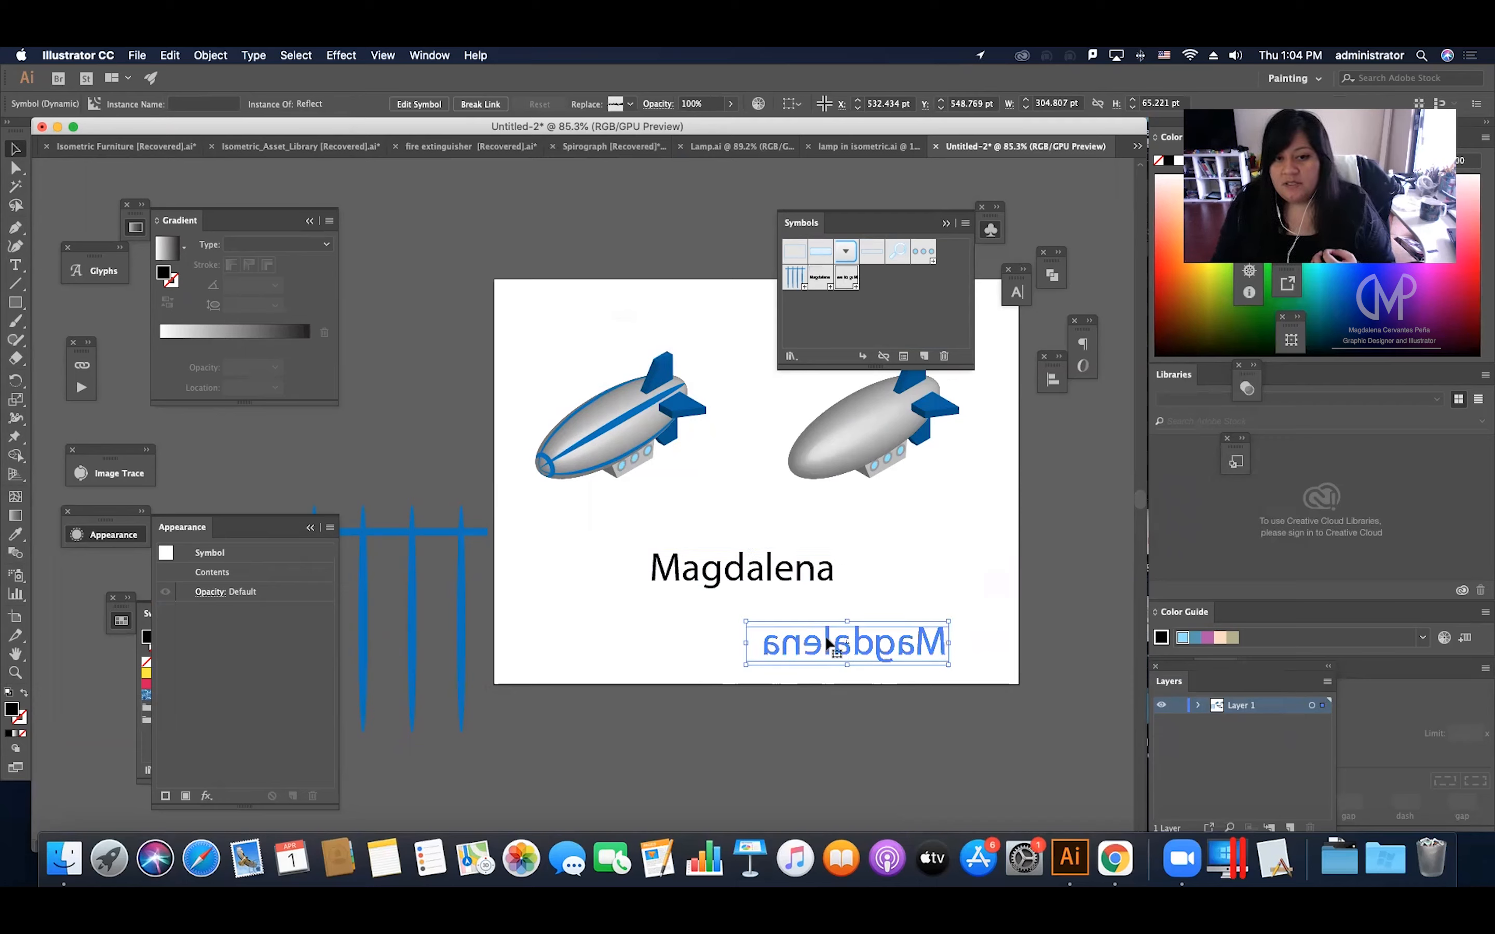
Open artwork mapping for the plain airship body's 3D Revolve effect, with preview on and surface 1 of 2 active.
click(865, 431)
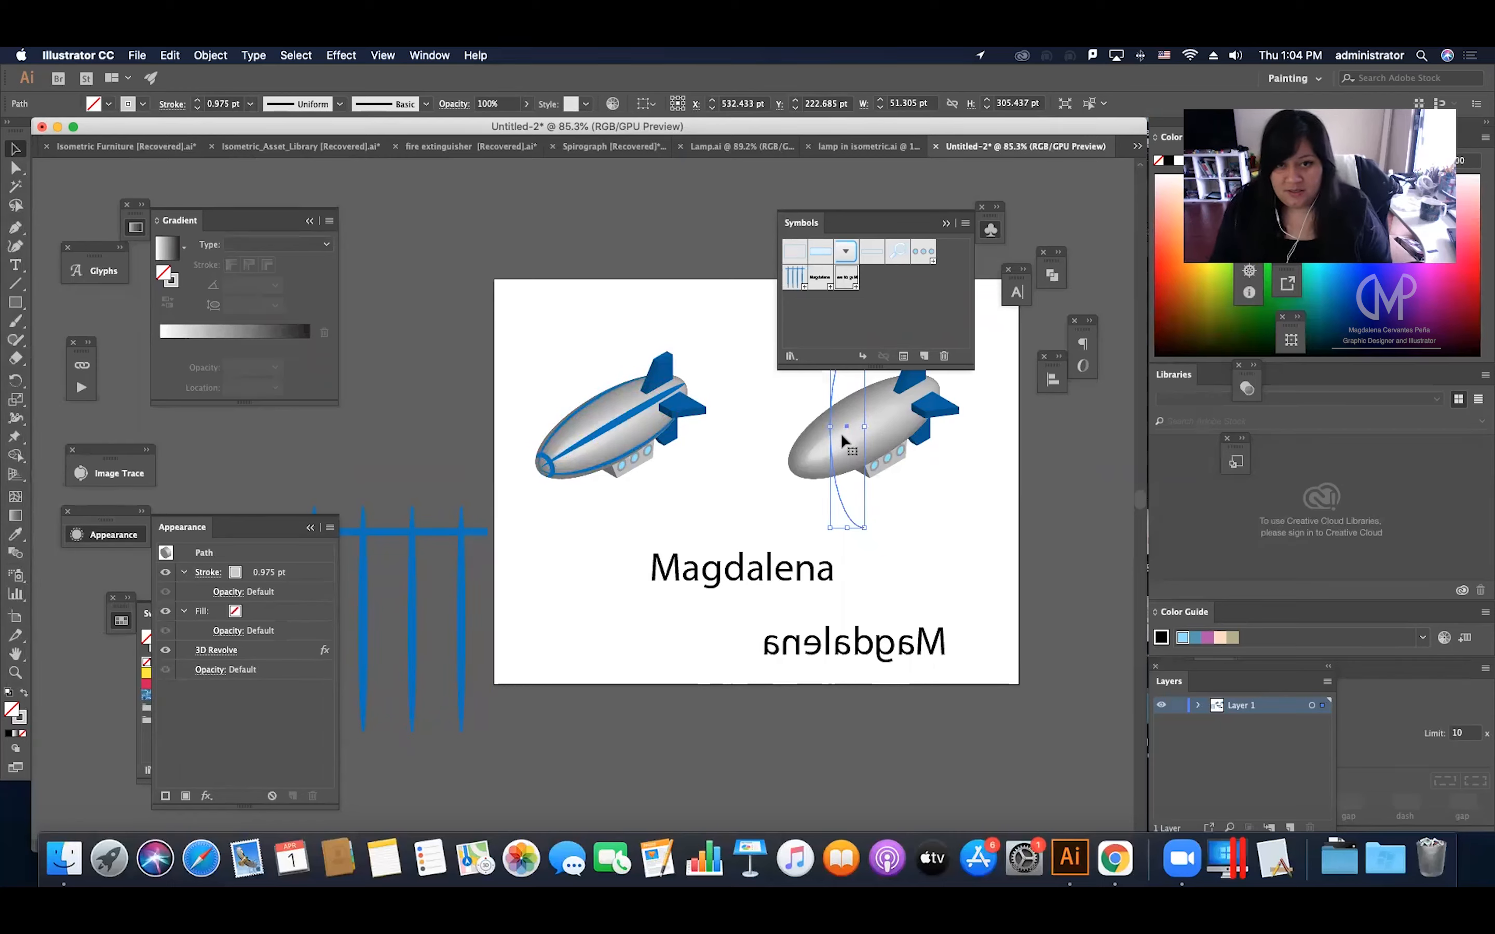
click(214, 654)
click(59, 665)
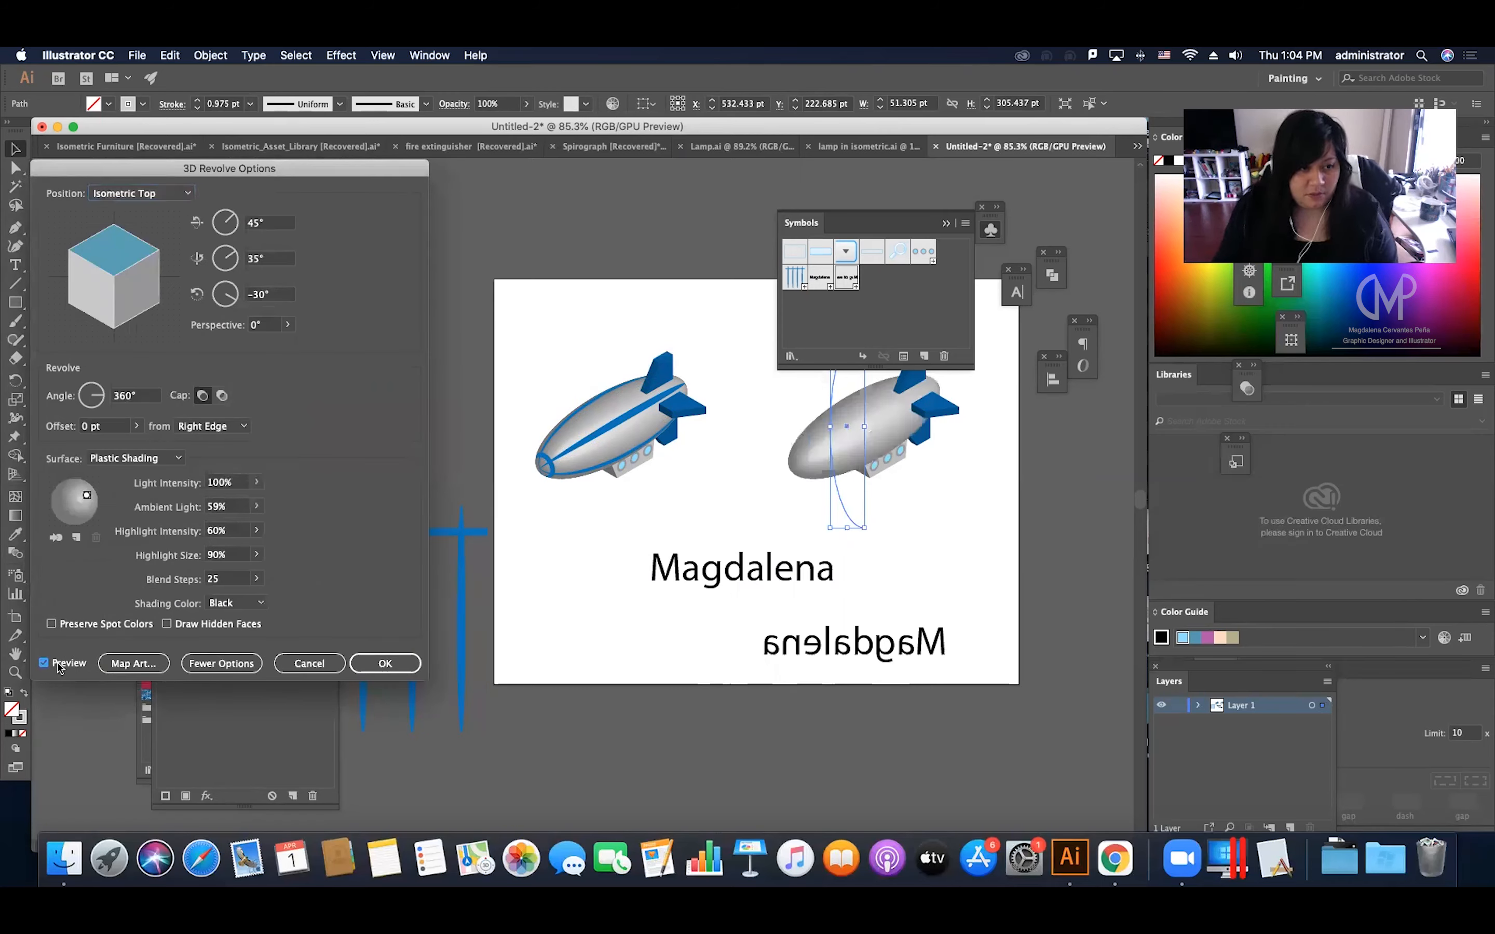
click(117, 662)
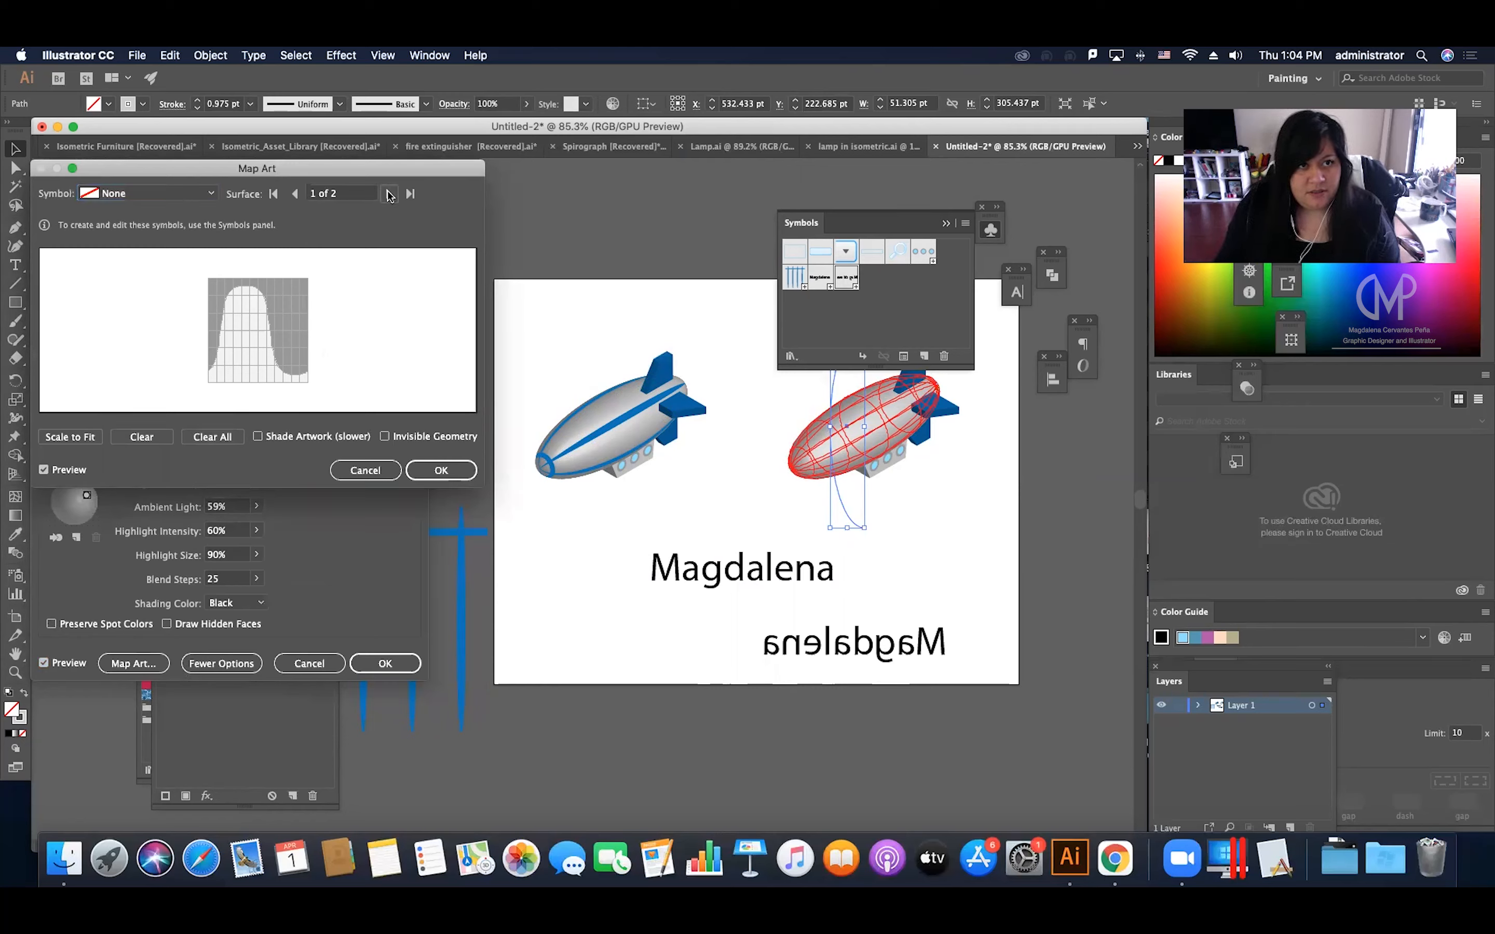
click(389, 195)
click(294, 195)
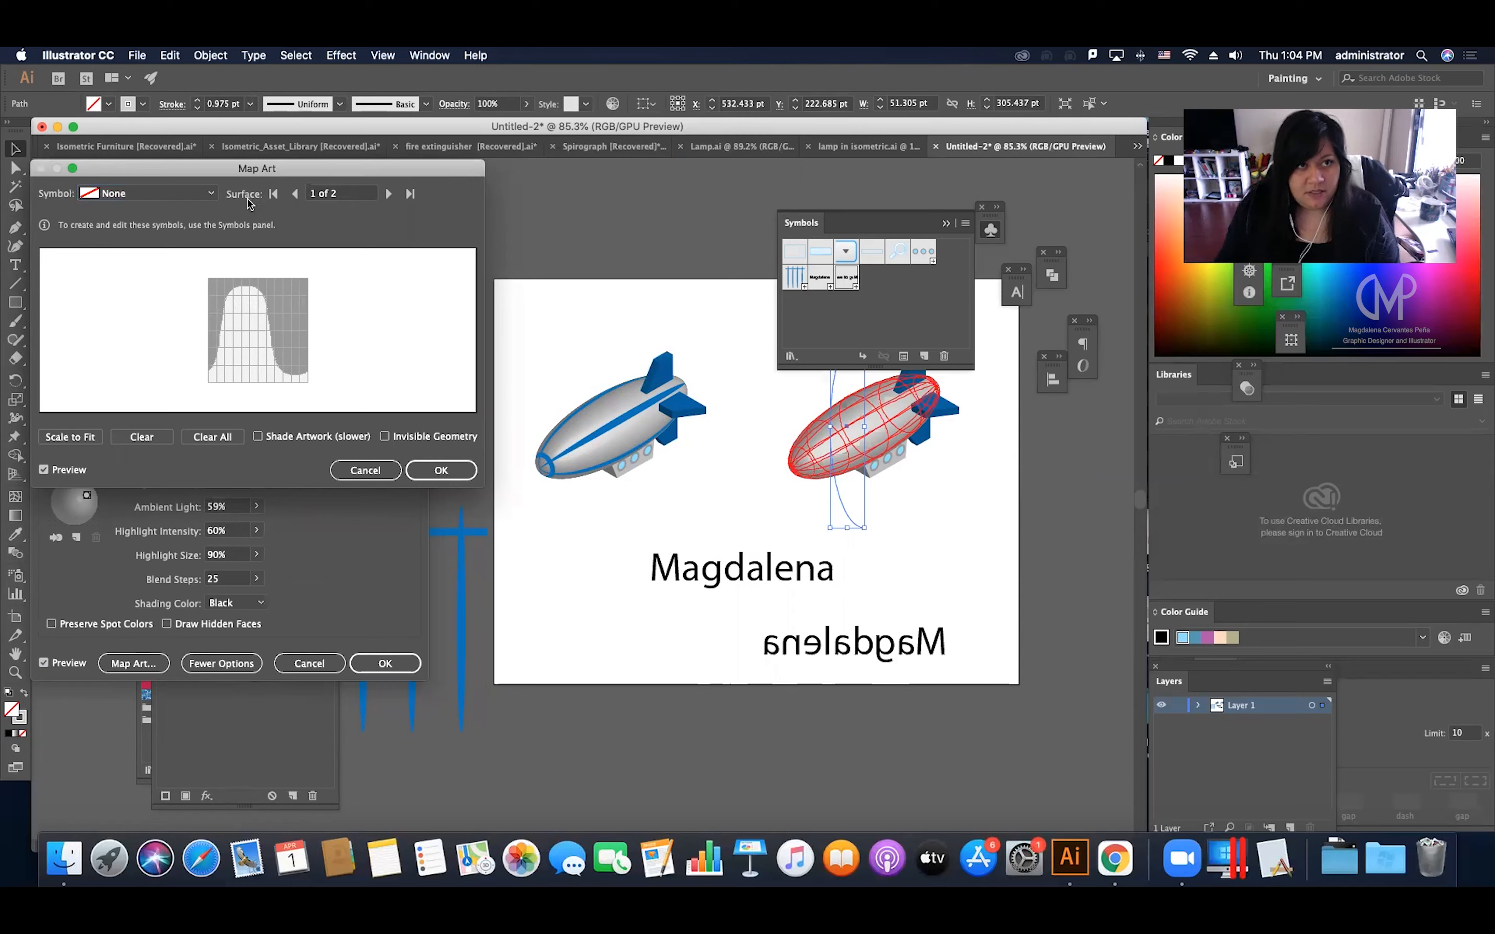
Try the Right symbol on surface 1 of 2, rotated 90° counterclockwise, slightly reduced and centred on the light visible area.
click(198, 194)
click(174, 348)
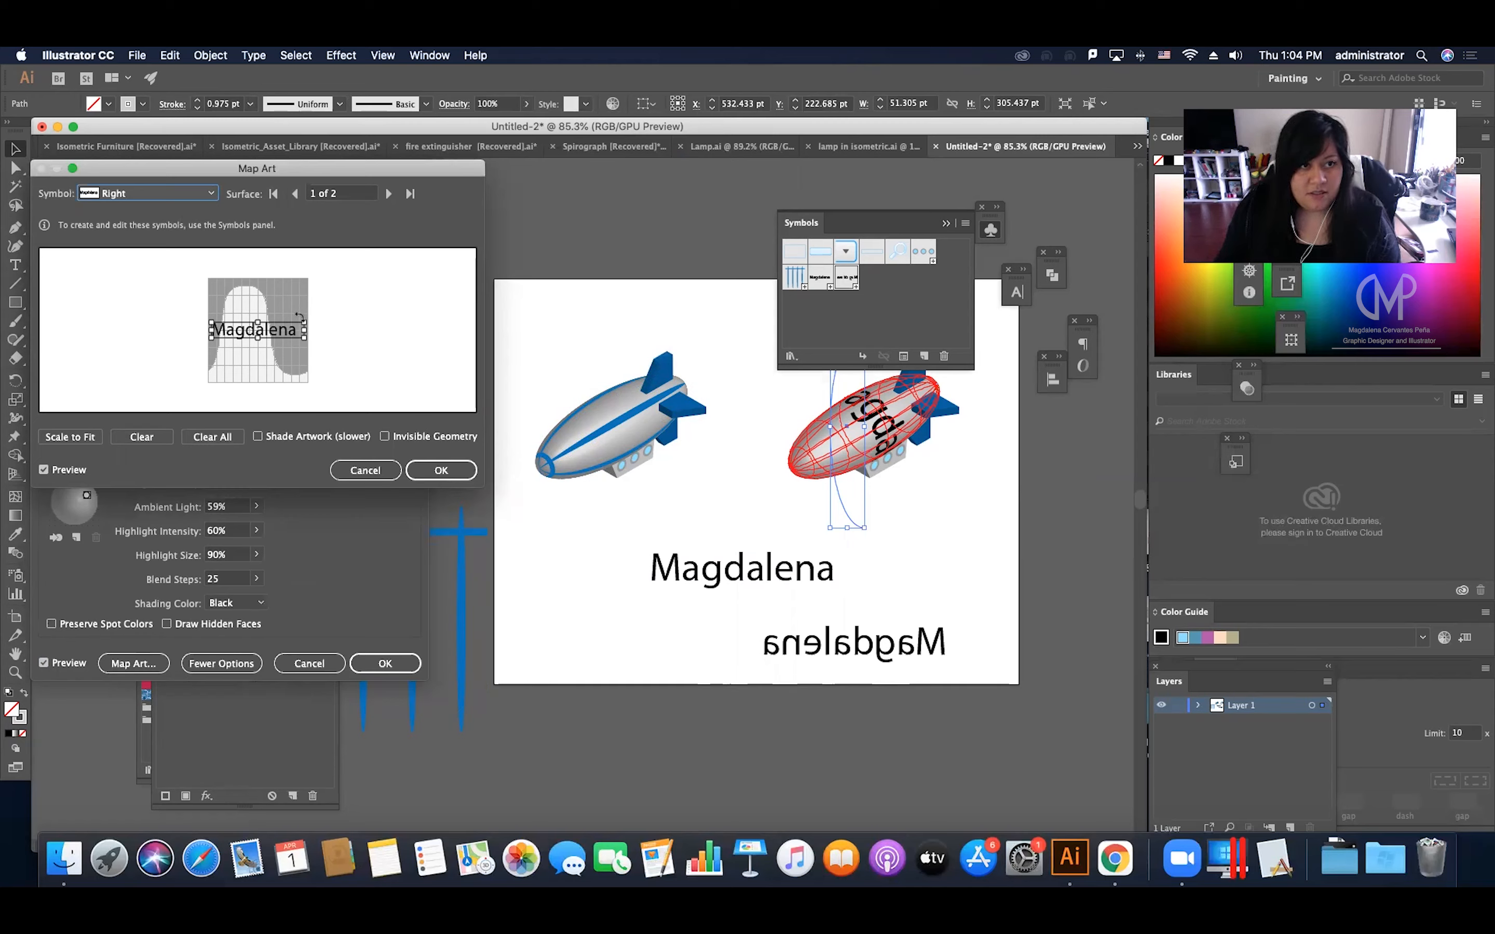
drag(300, 315, 246, 288)
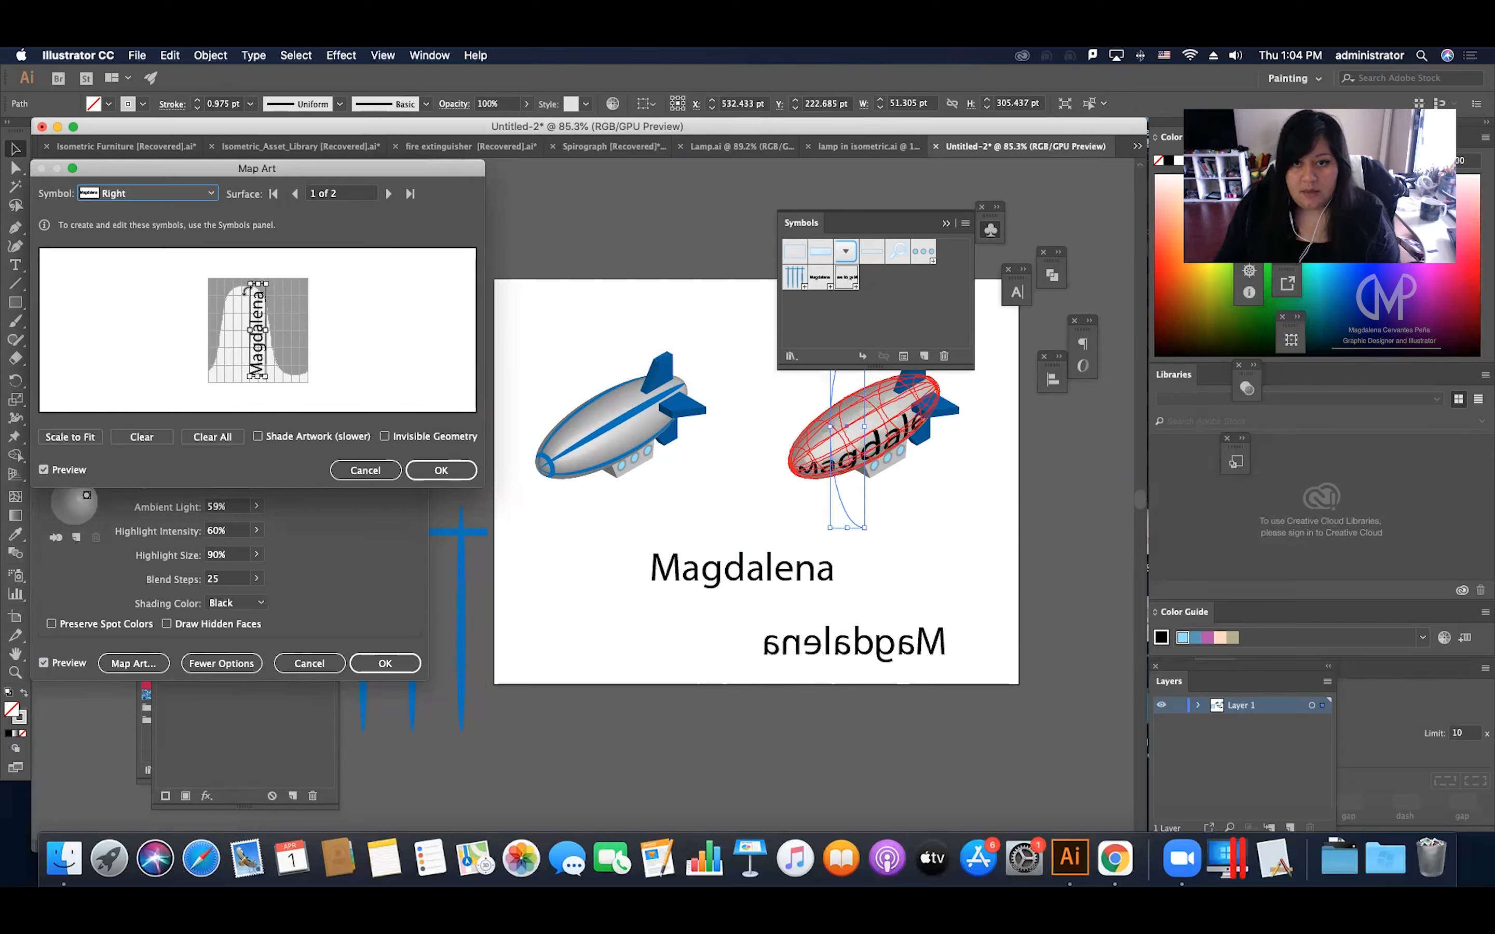
drag(266, 283, 258, 300)
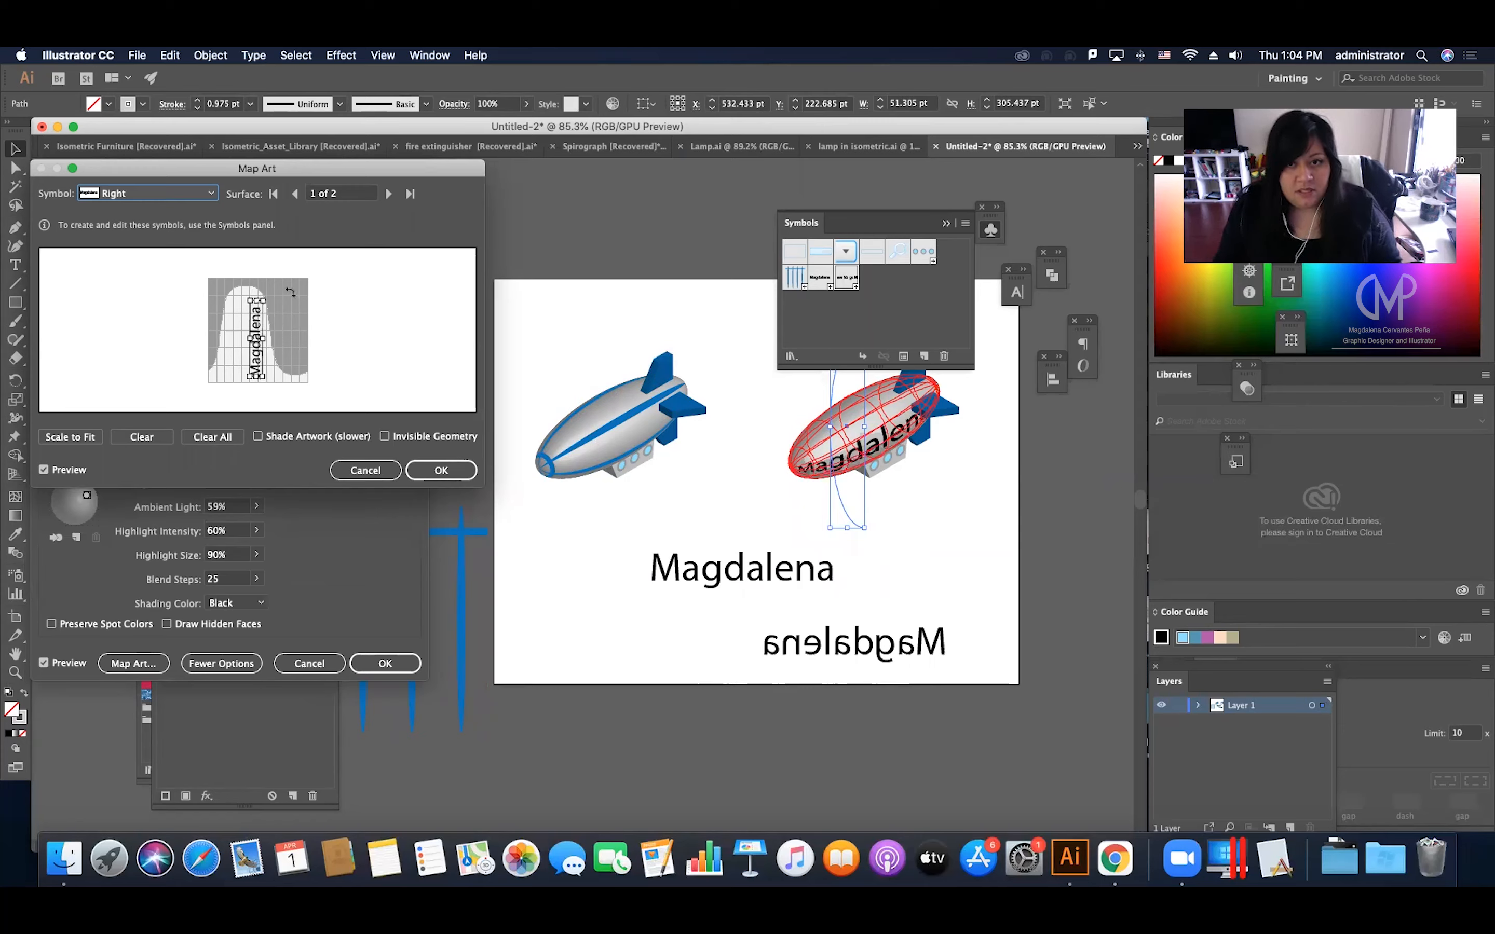
drag(257, 337, 248, 334)
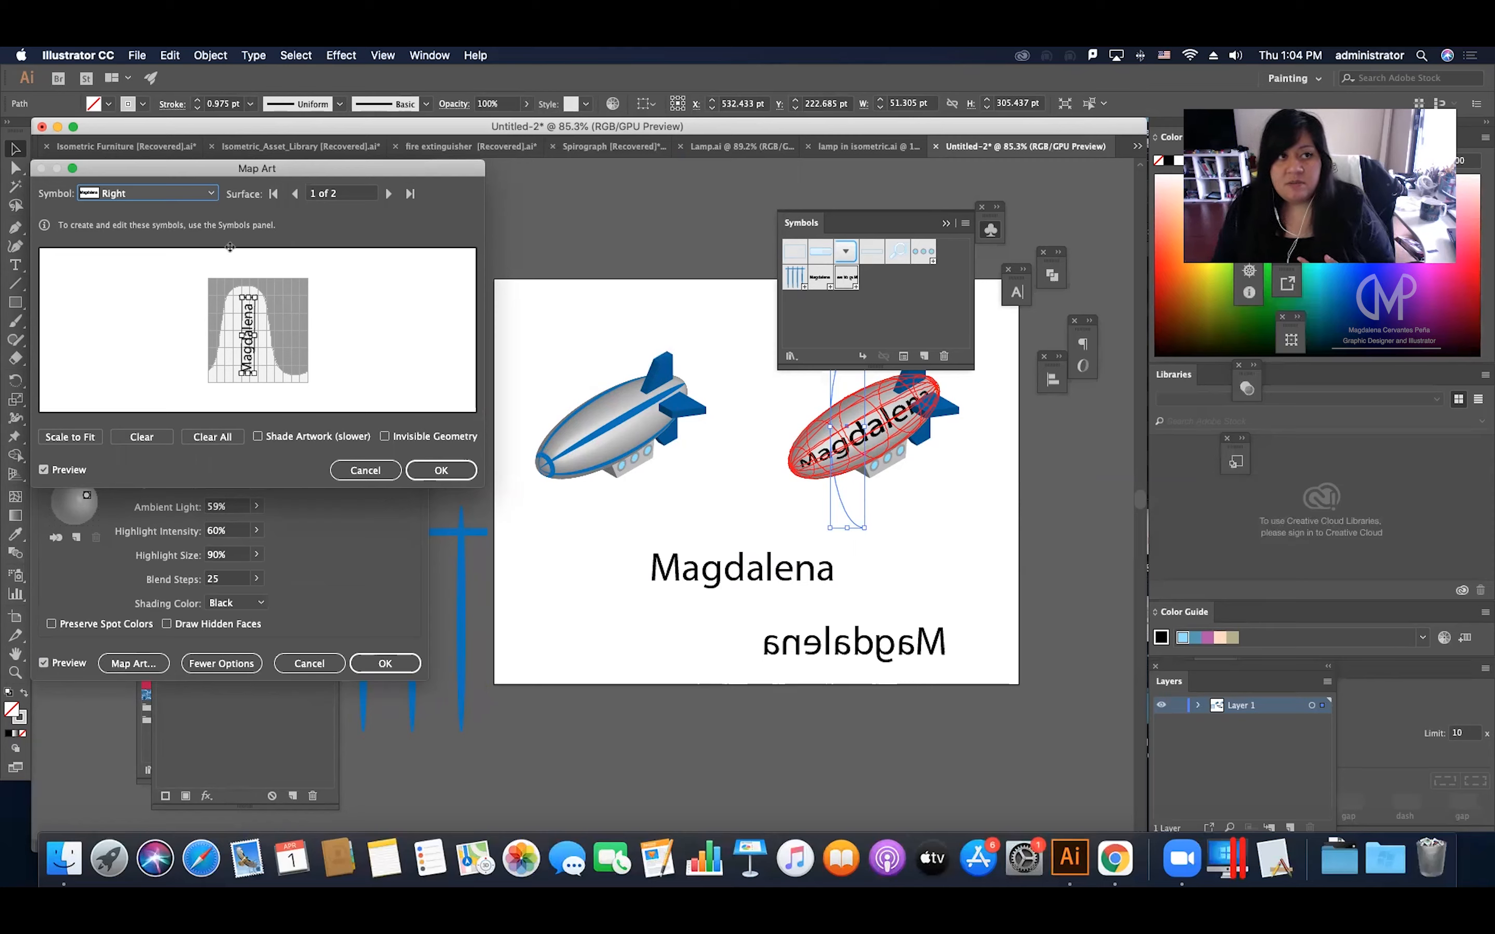
Clear the Right symbol from surface 1 of 2.
click(199, 196)
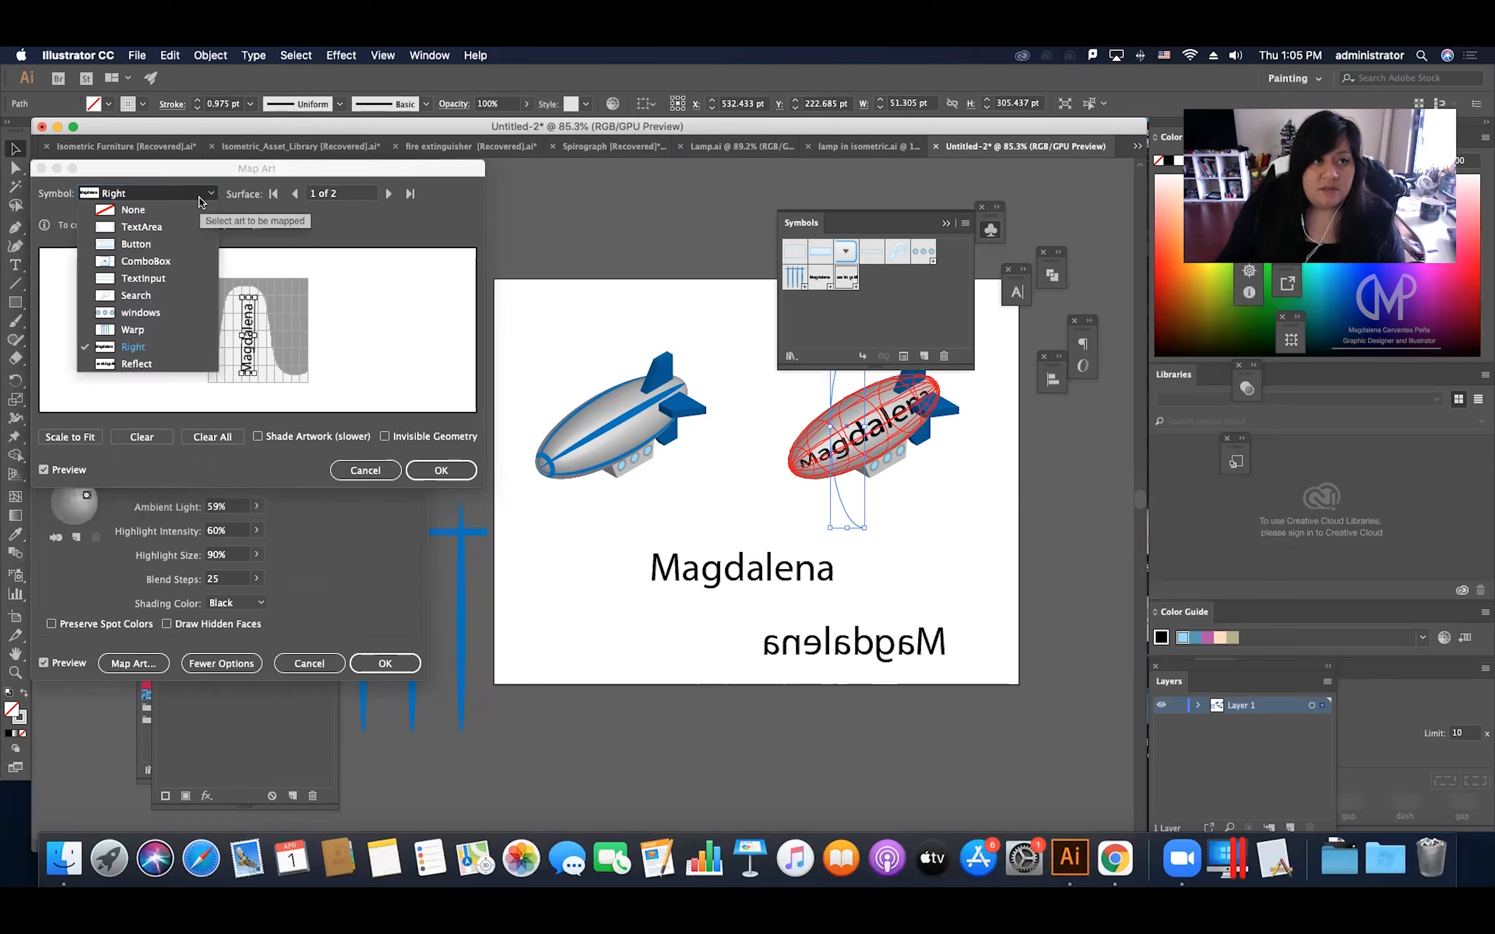
click(166, 412)
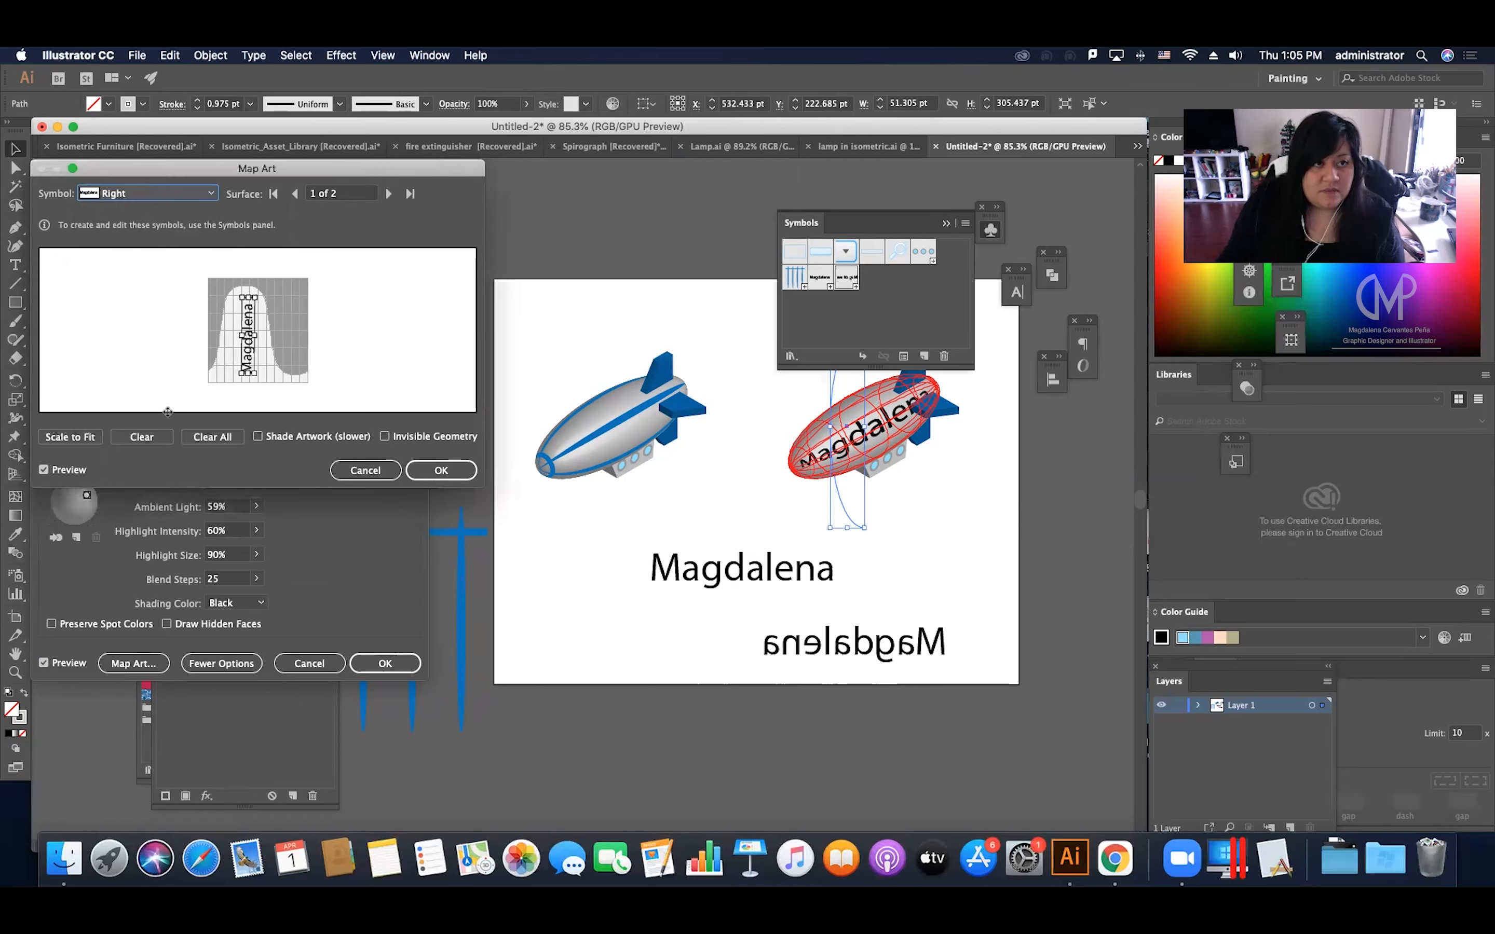
click(166, 440)
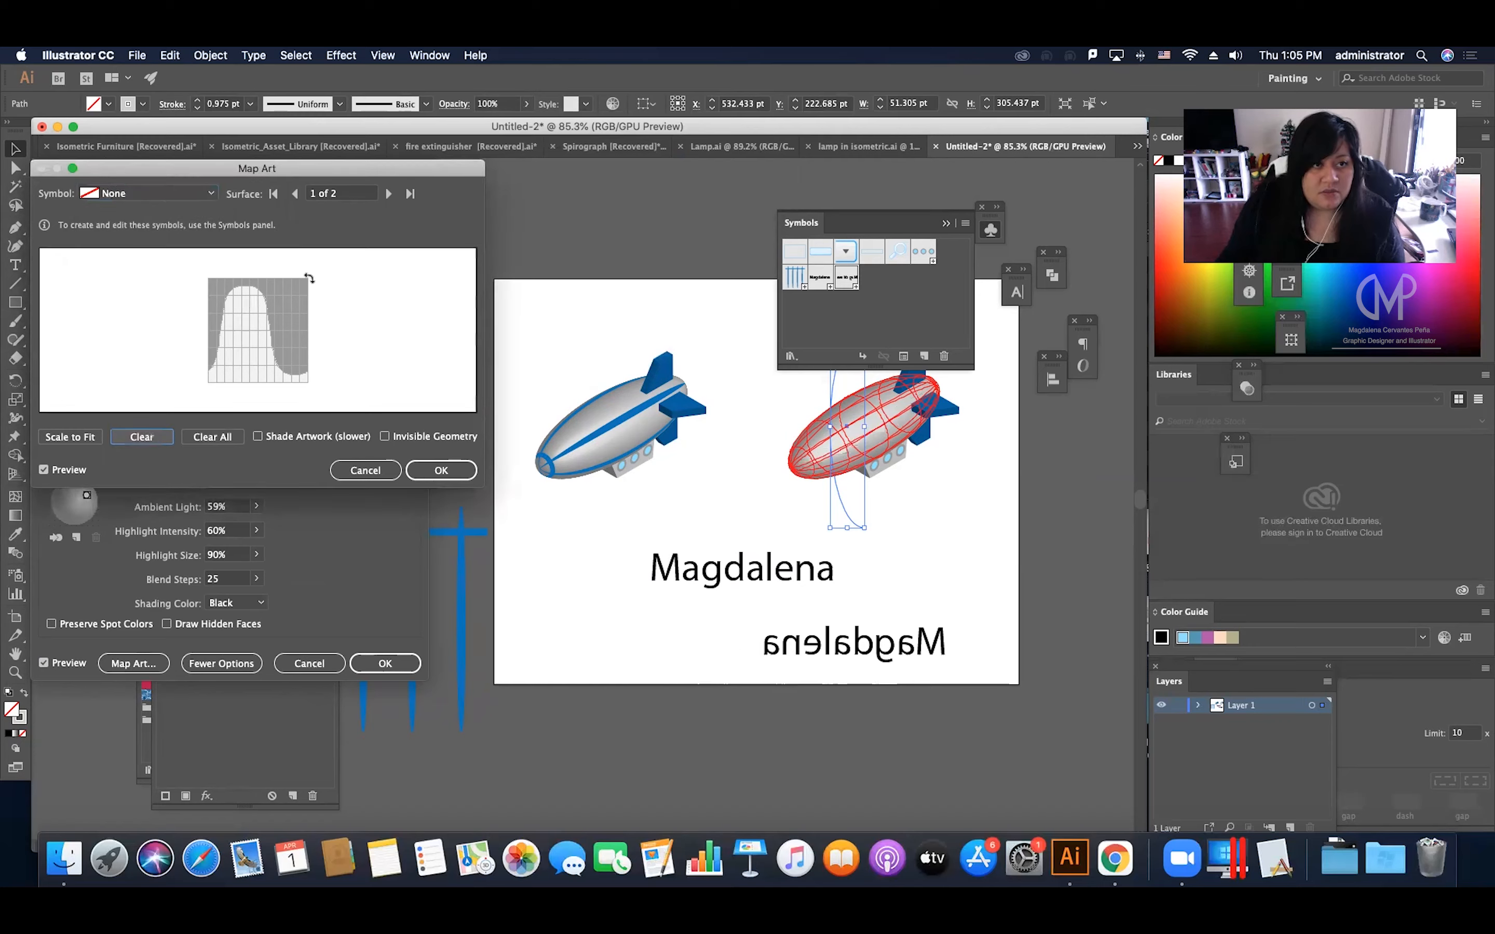
Try the Reflect symbol along the upper edge of surface 2 of 2, and clear all mapped artwork.
click(388, 194)
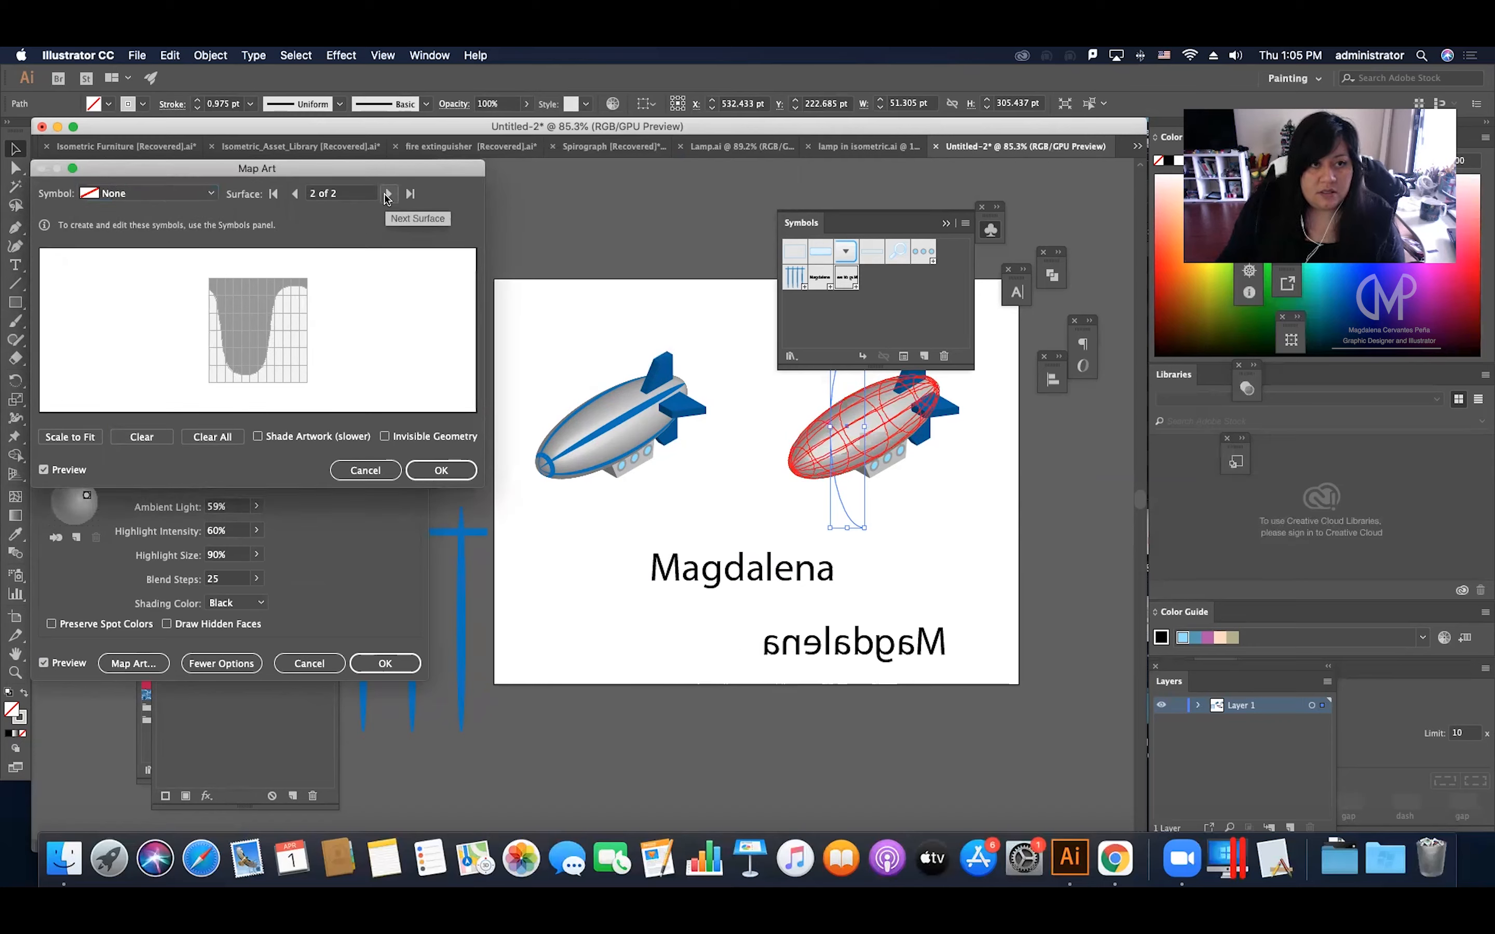
click(142, 194)
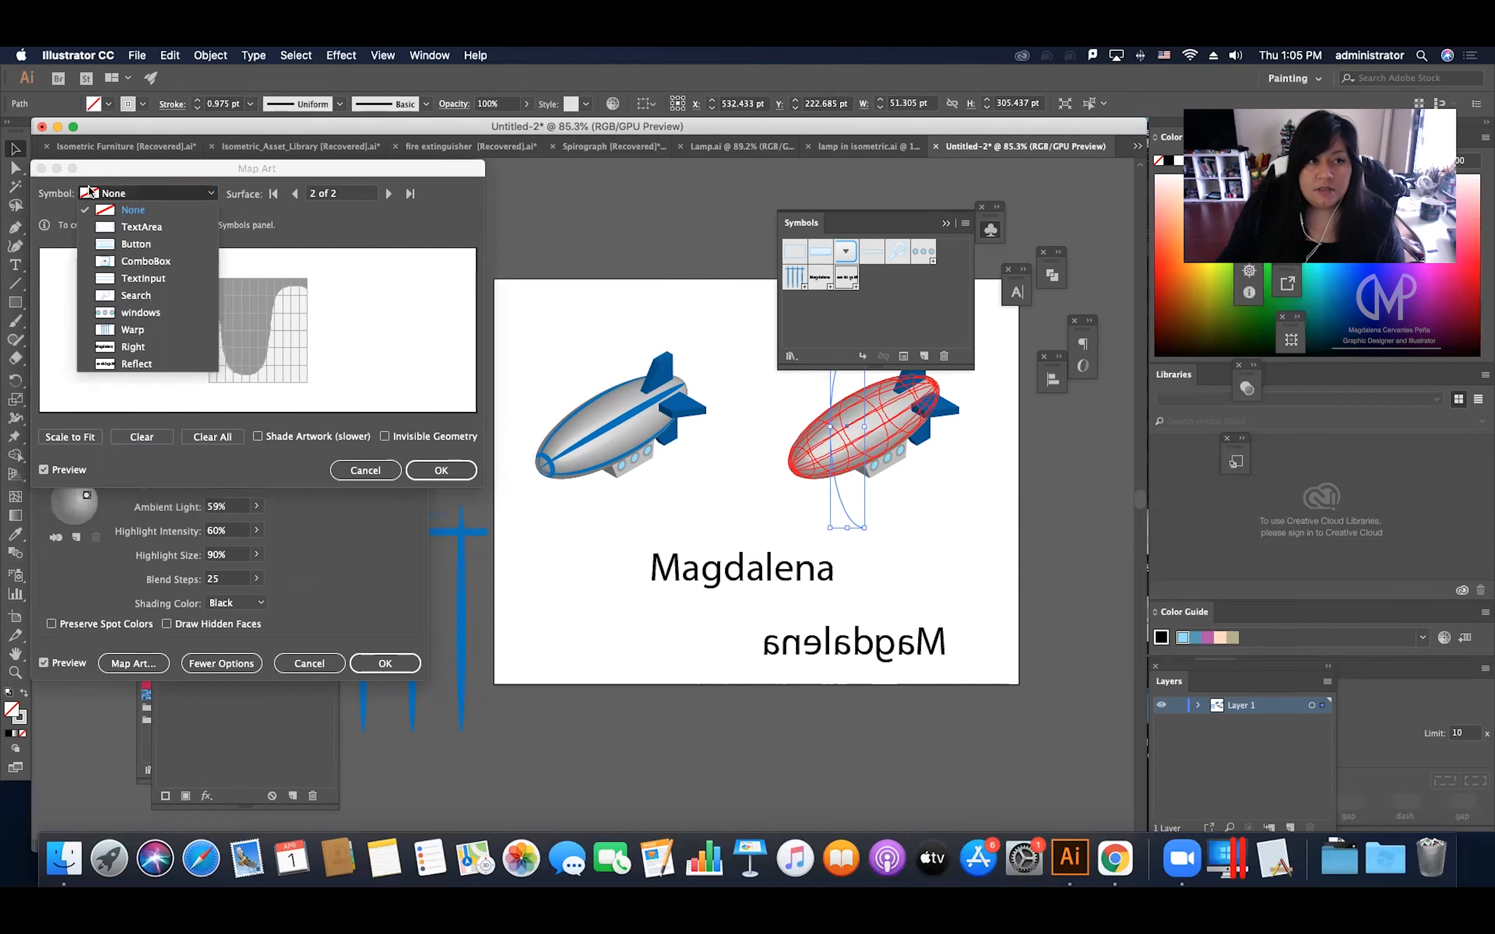
click(133, 364)
drag(275, 328, 274, 287)
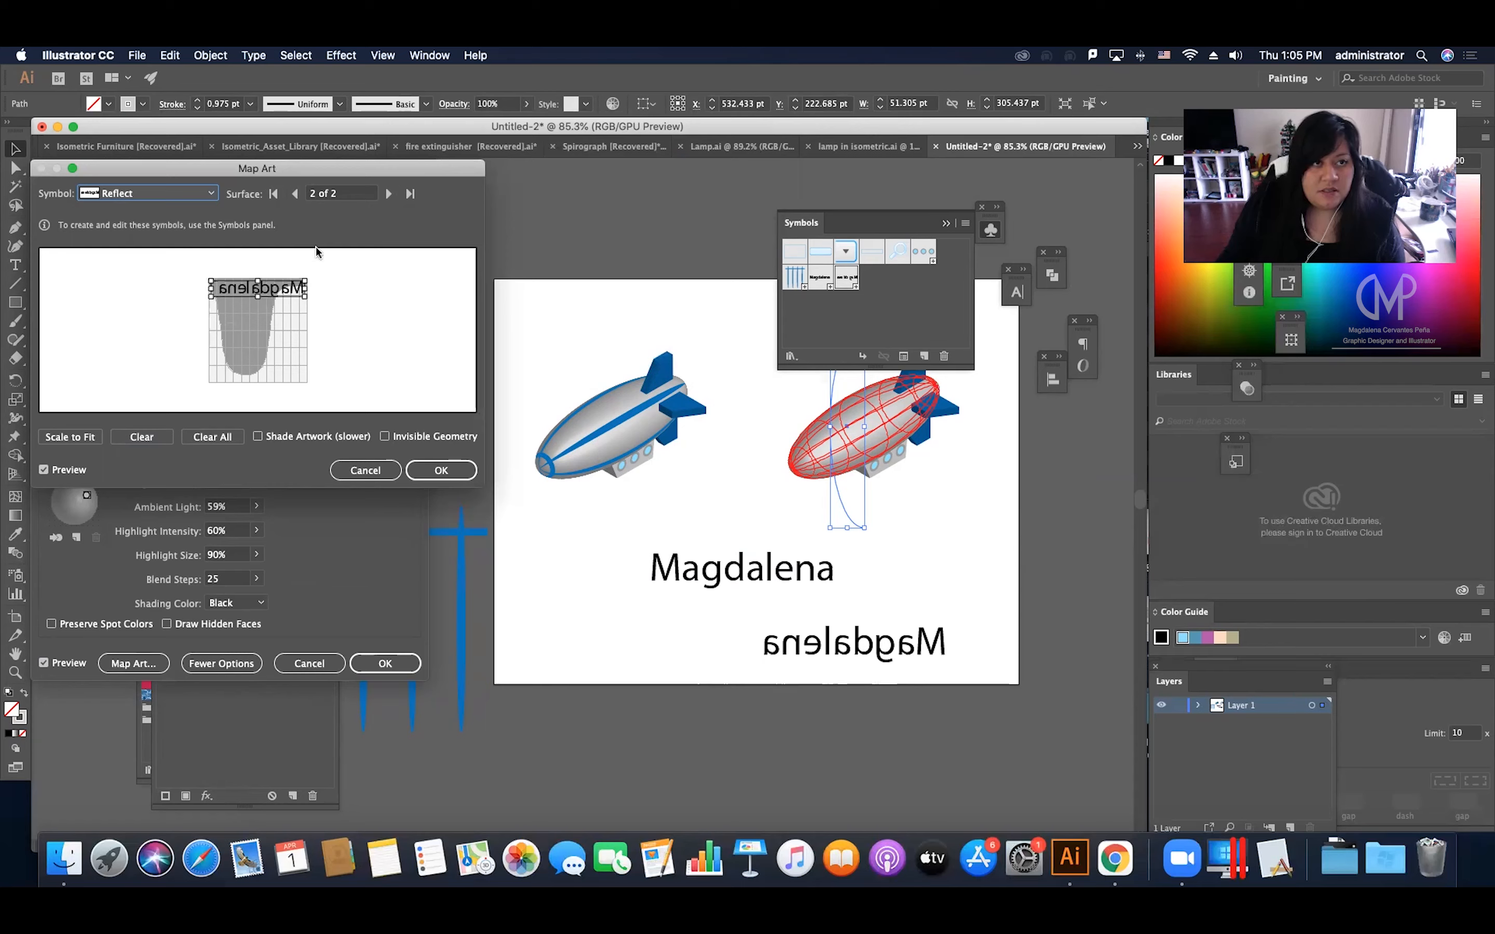
click(228, 442)
Try the Reflect symbol on surface 1 of 2, rotated 90° counterclockwise.
click(295, 194)
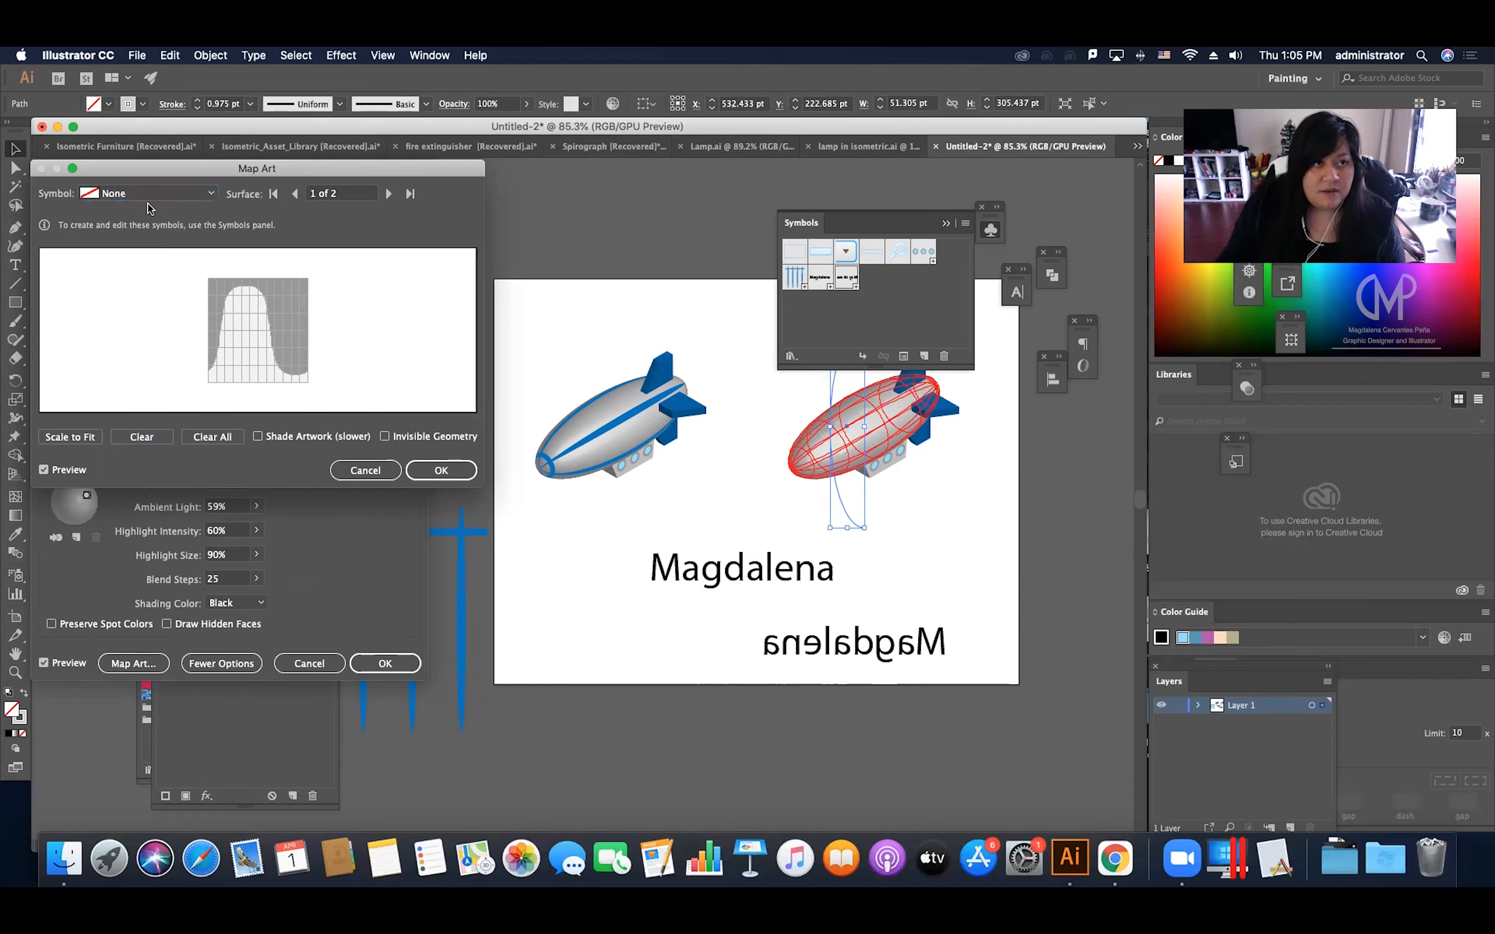
click(147, 197)
click(161, 365)
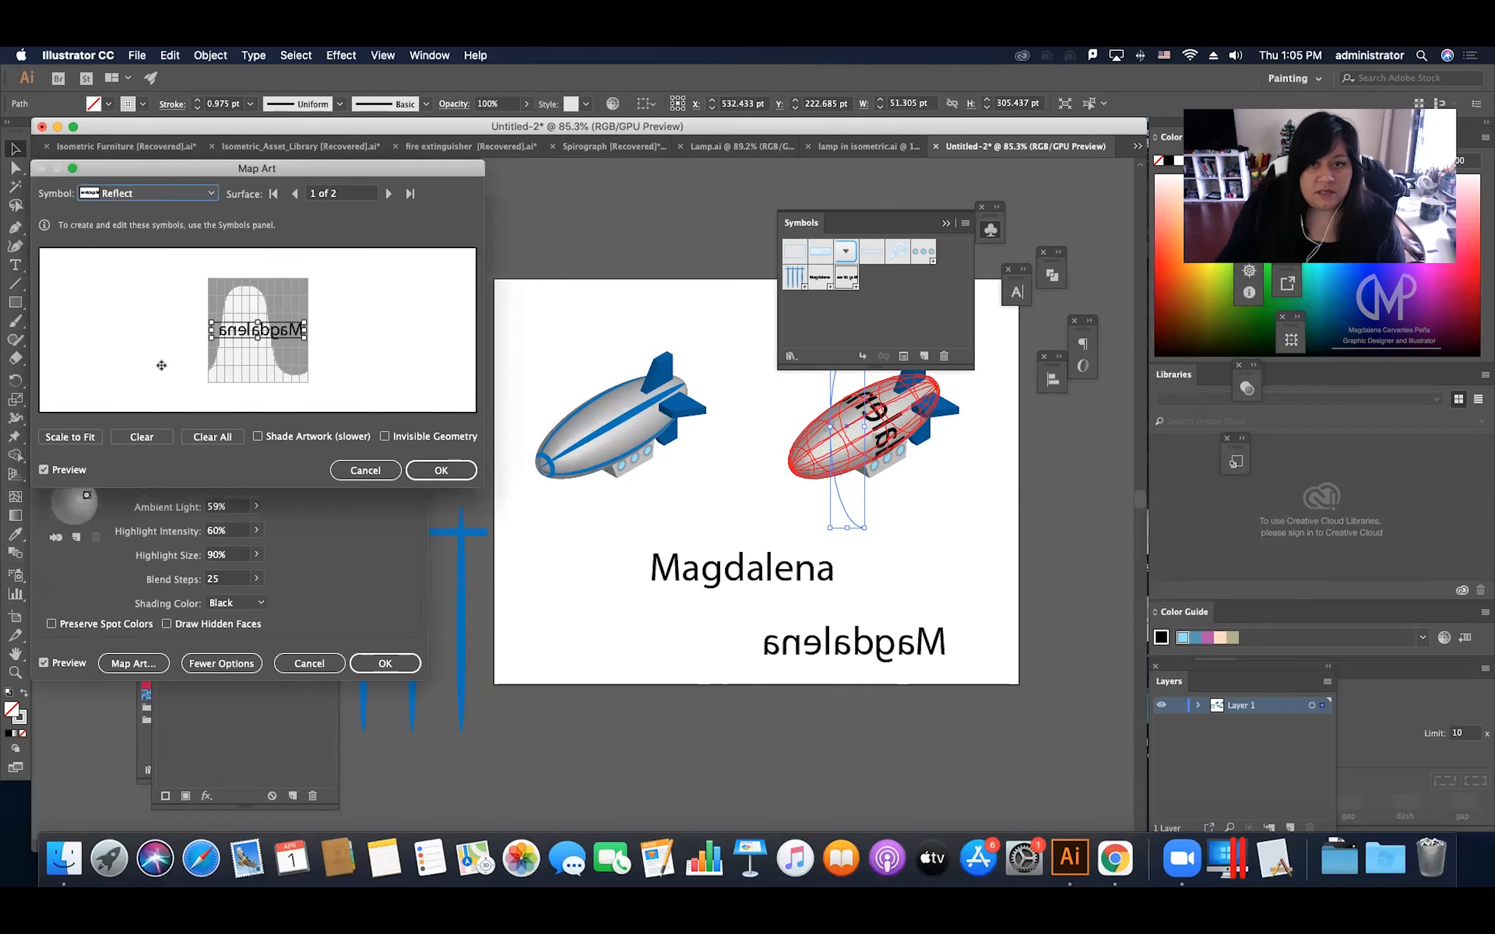
drag(302, 314, 153, 247)
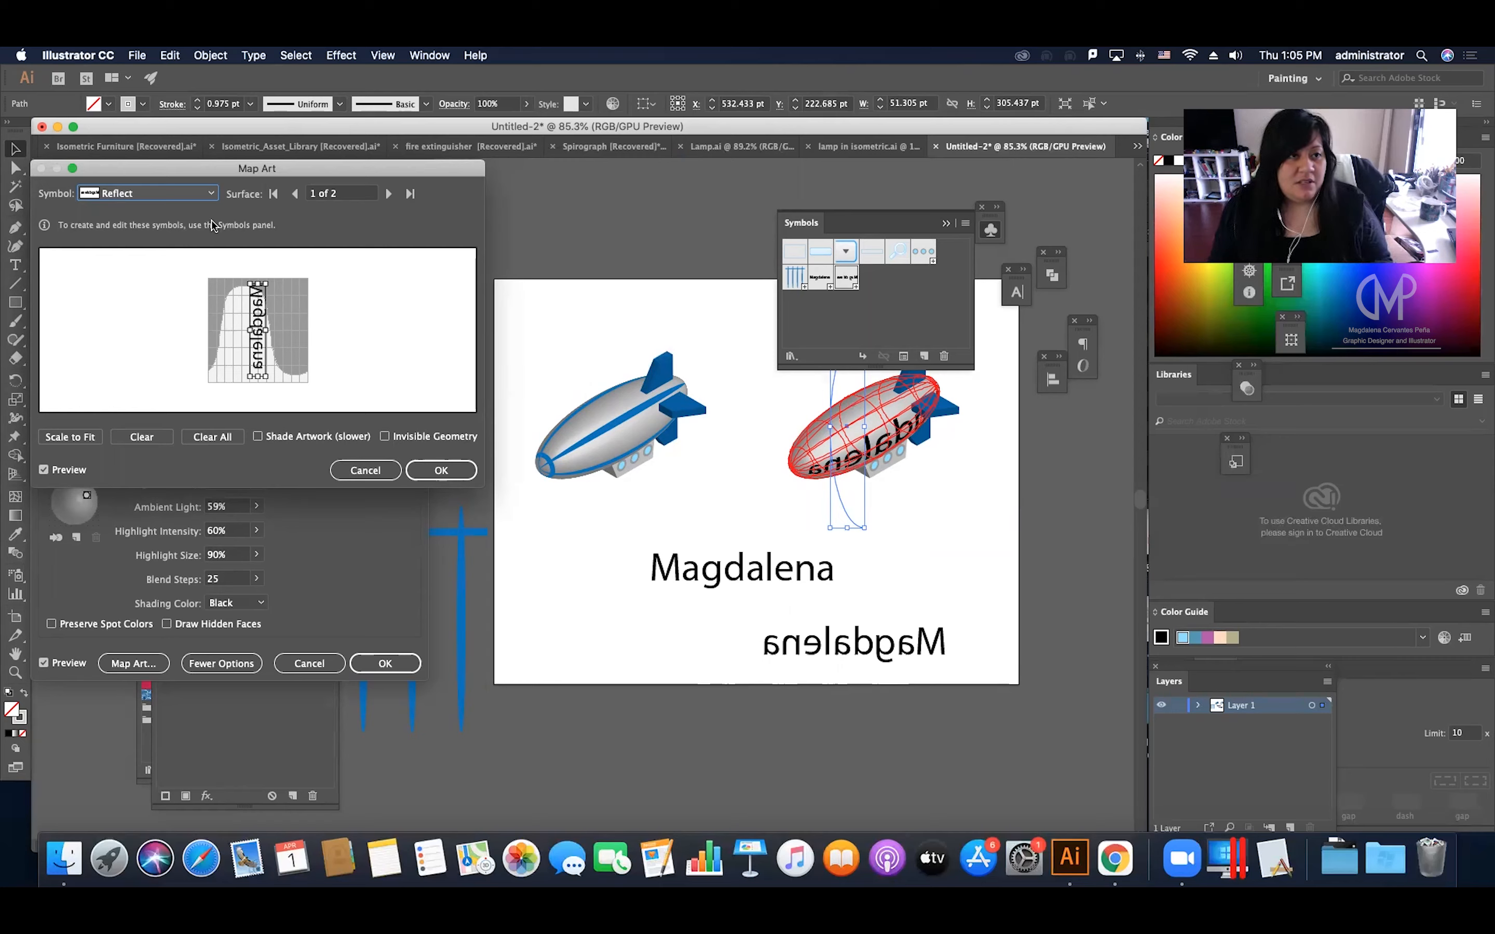
Map the Right symbol onto surface 1 of 2, rotated 90° counterclockwise, reduced and centred on the light visible area, and apply the 3D Revolve.
click(210, 198)
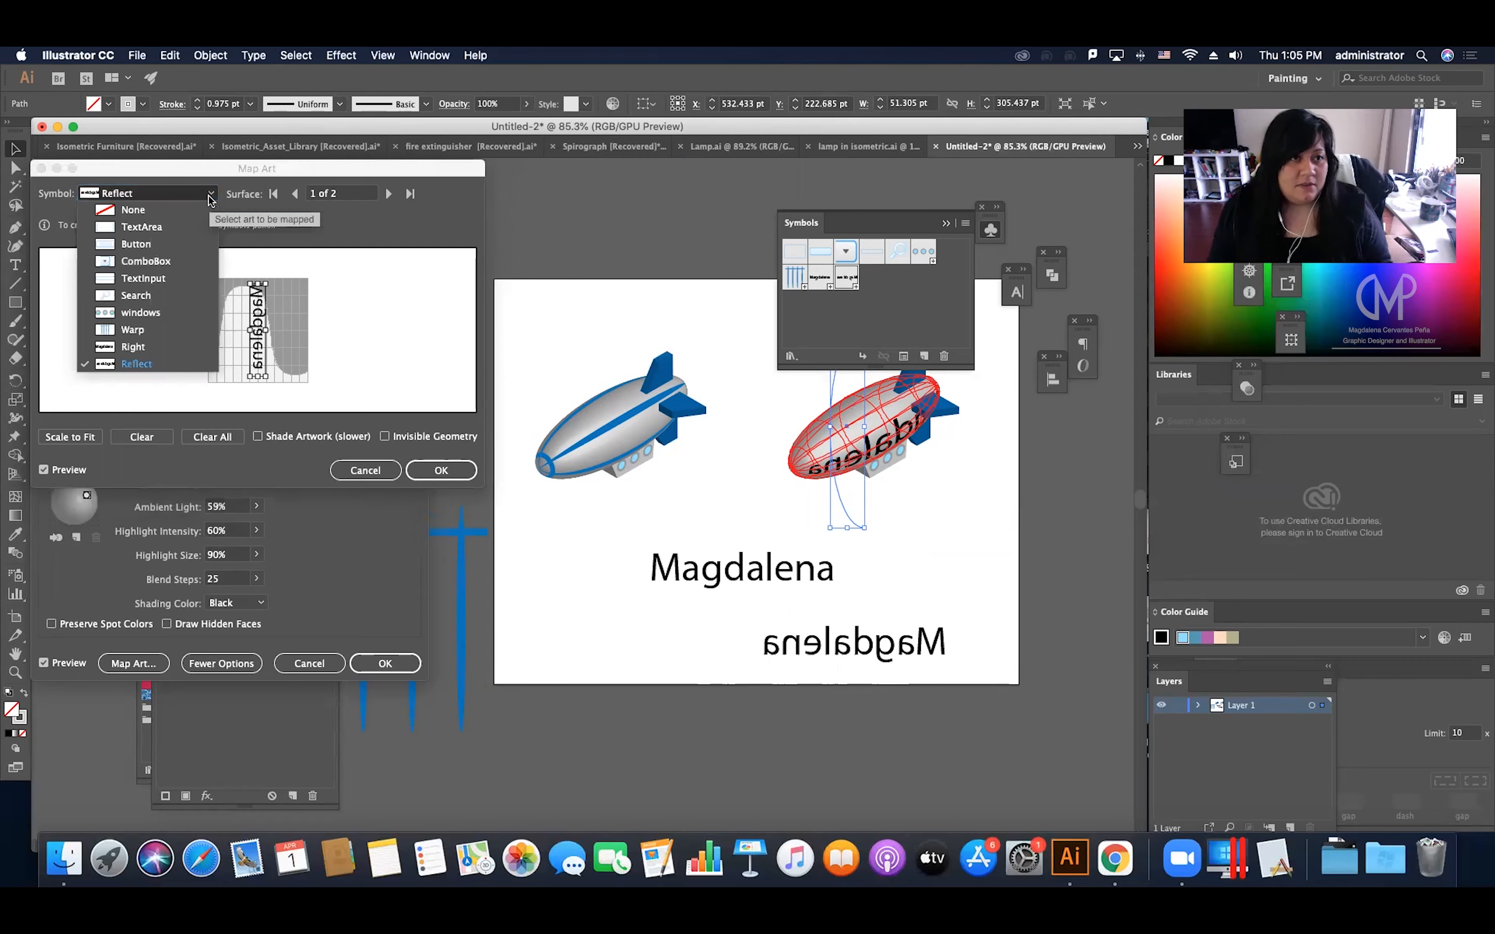
click(153, 342)
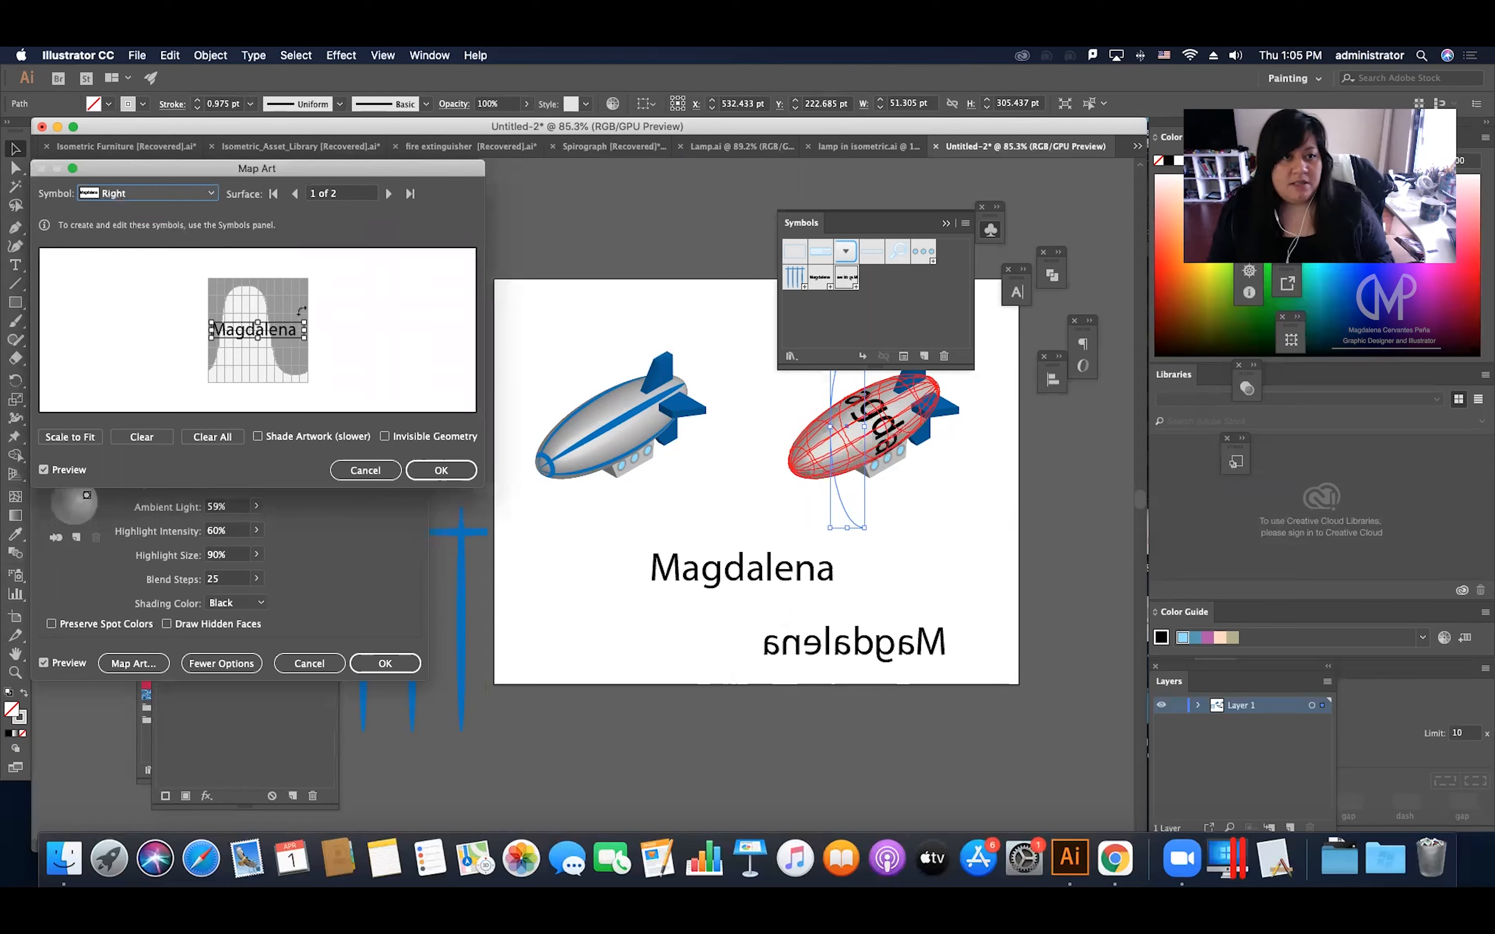
drag(314, 315, 258, 318)
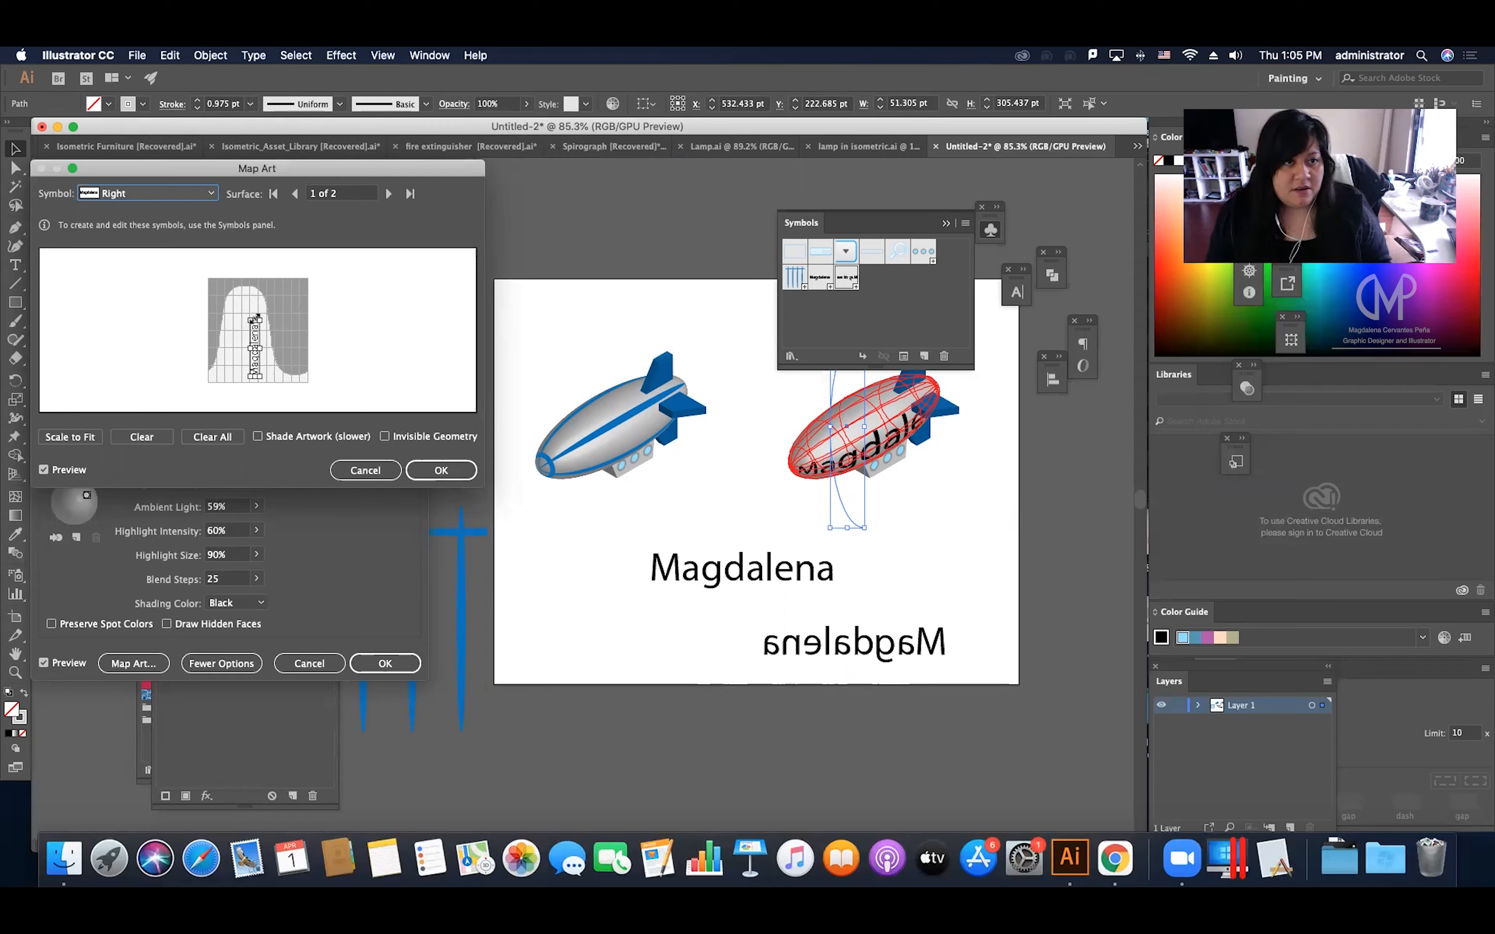
mouse_move(253, 347)
mouse_down()
mouse_move(244, 327)
mouse_move(264, 361)
mouse_up()
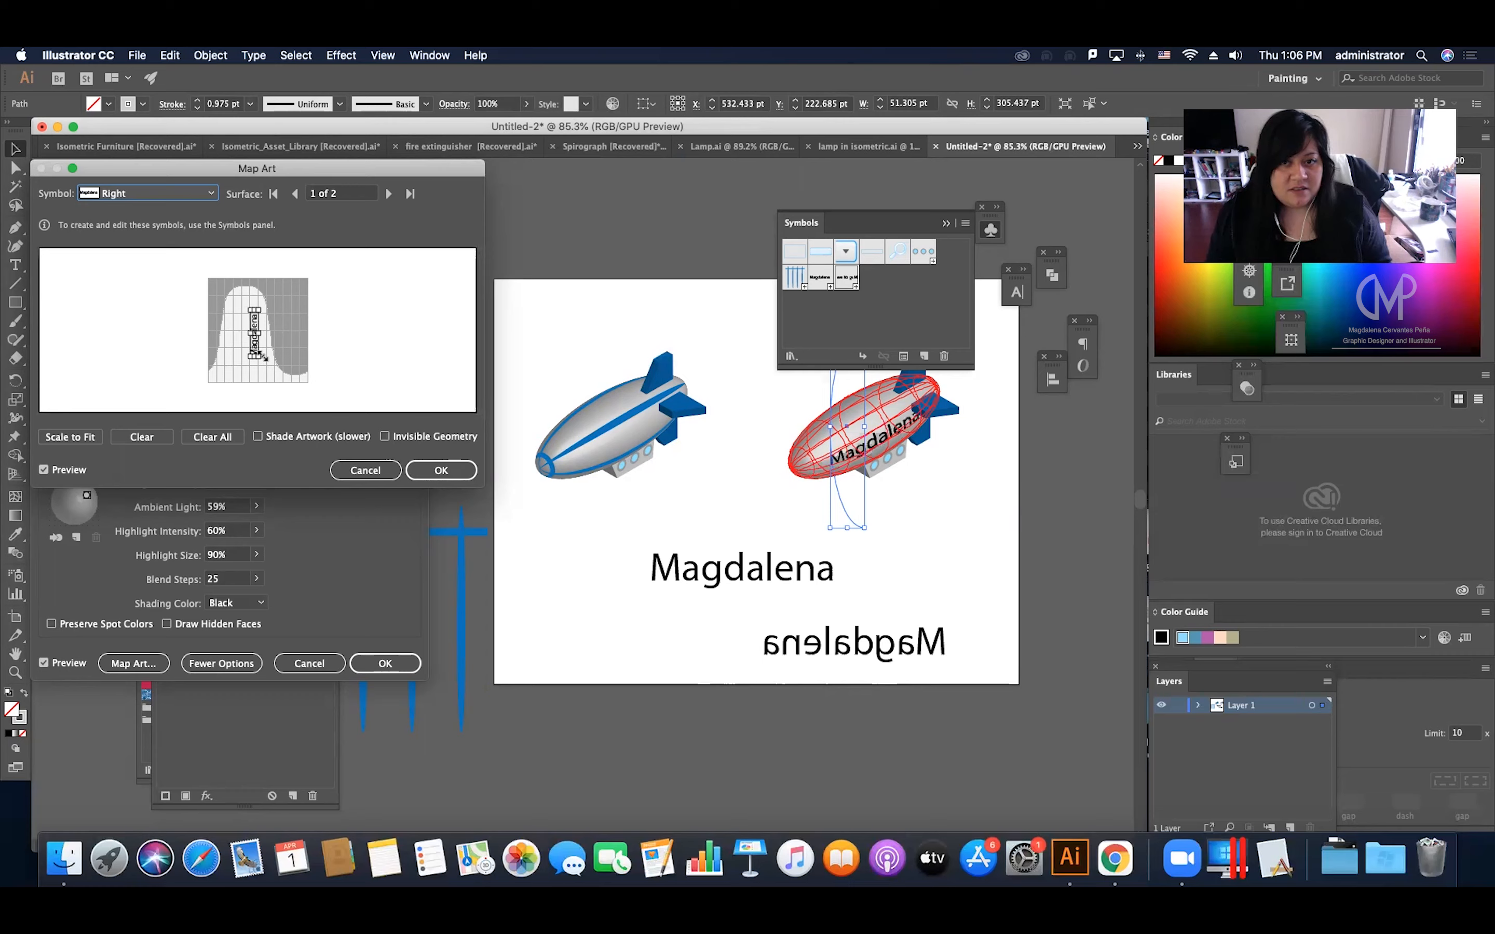
drag(259, 322, 257, 323)
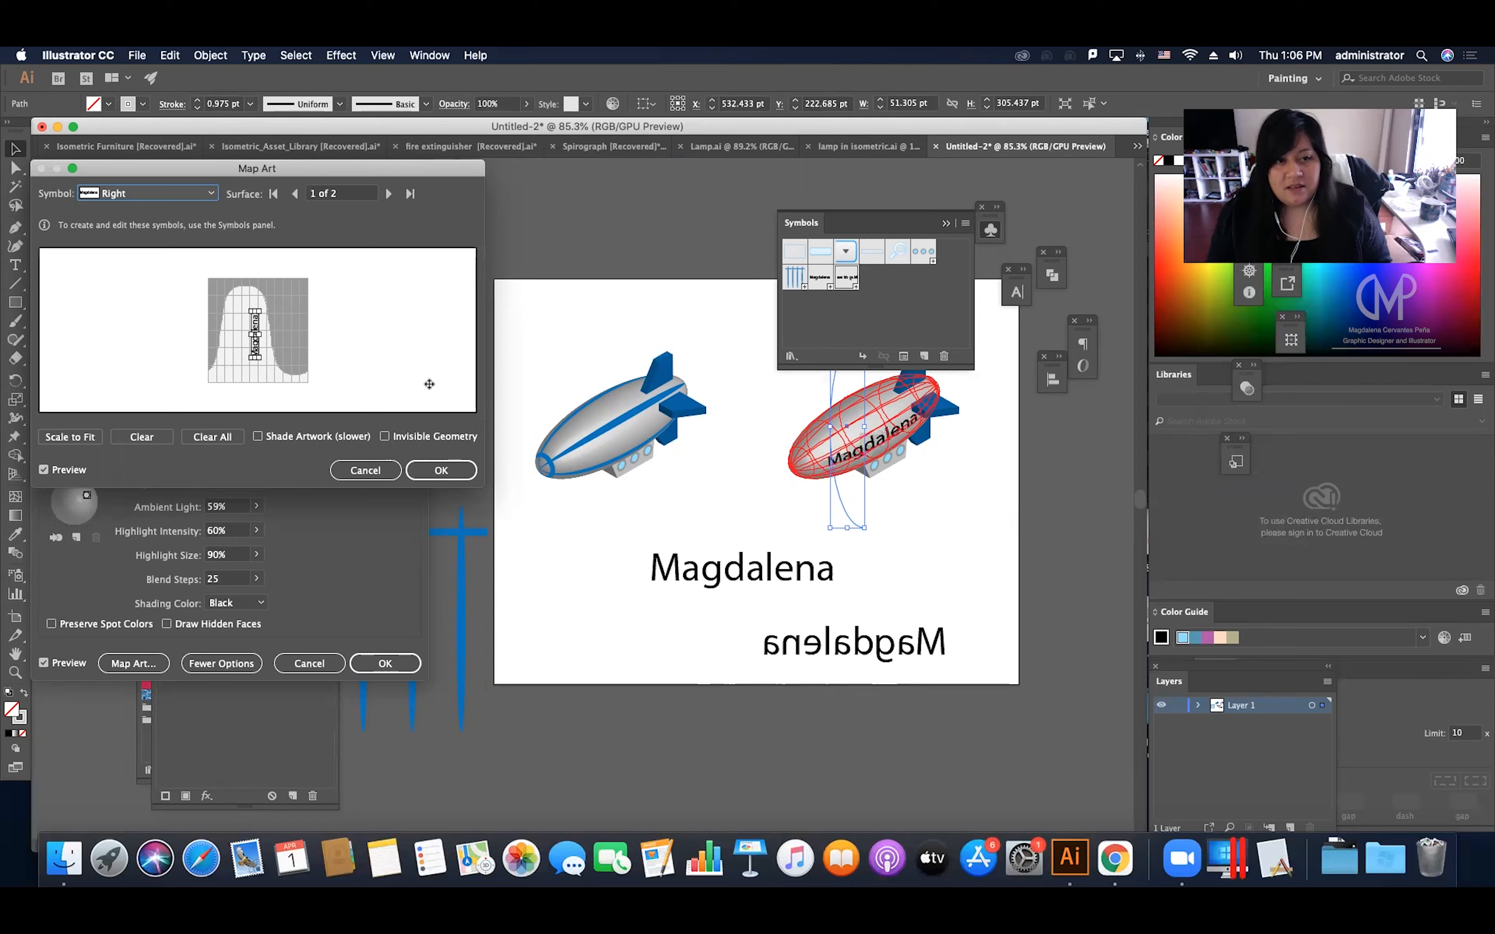
click(433, 472)
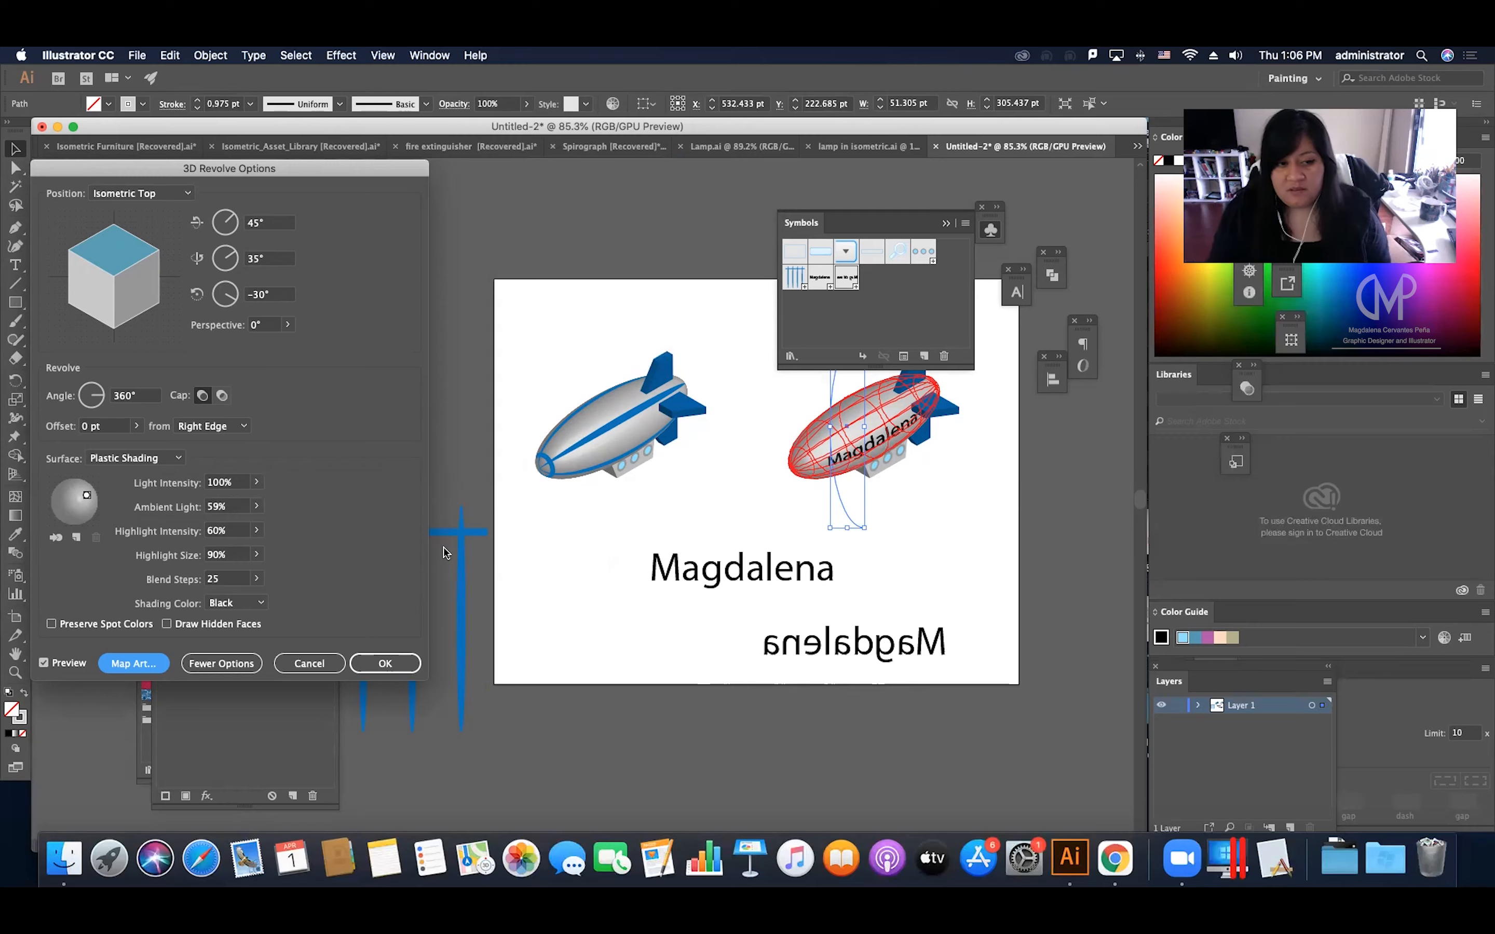
click(377, 653)
click(526, 506)
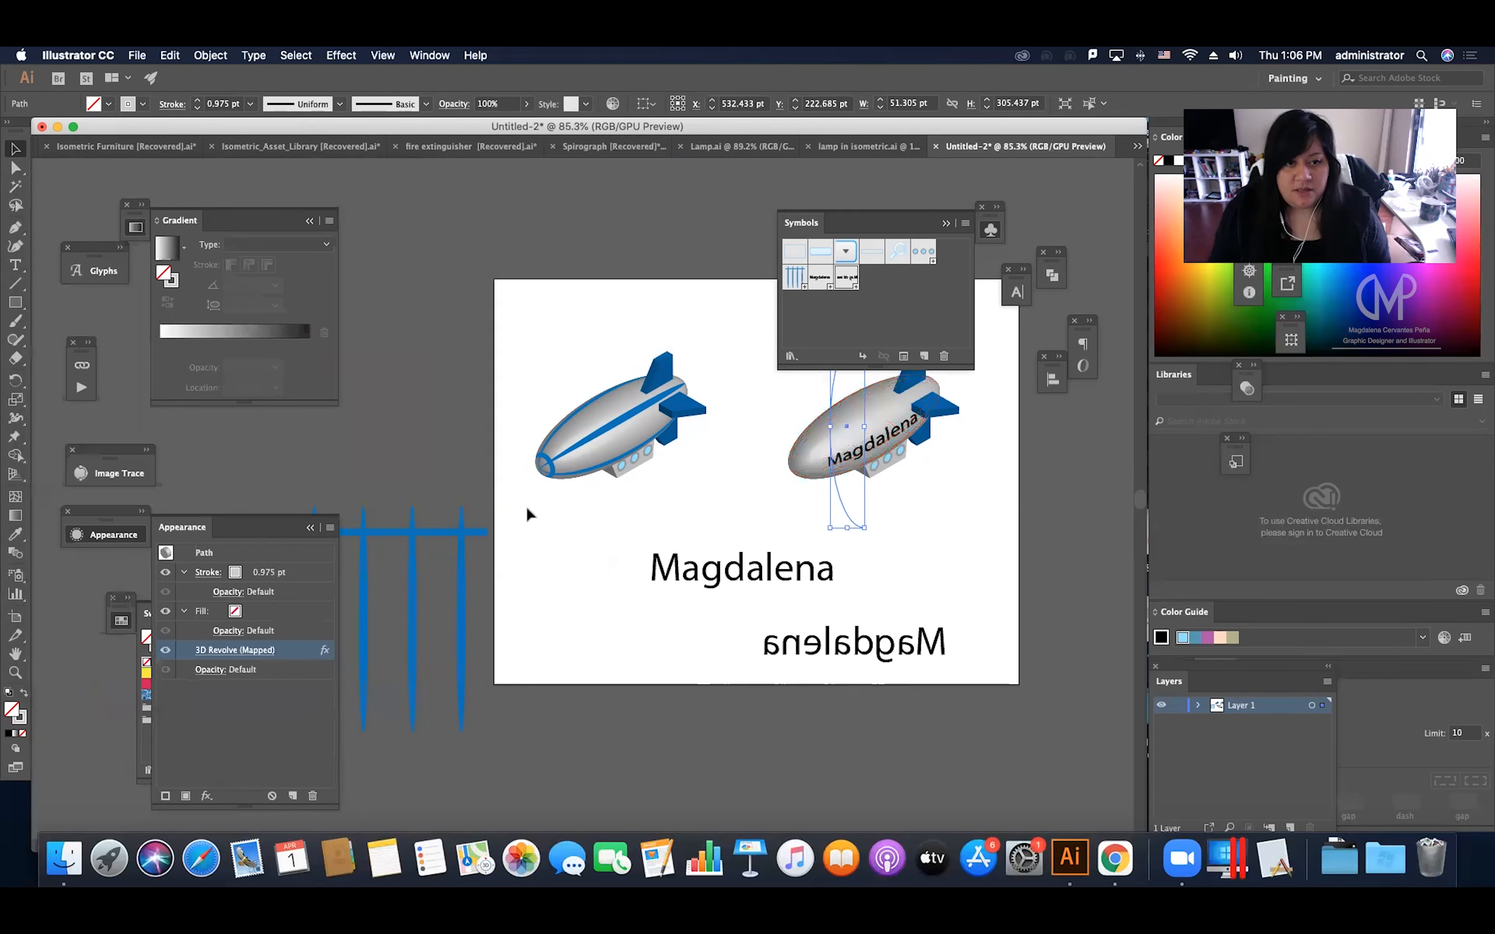
Delete the reflected and the normal name lettering from the artboard below the airships.
scroll(608, 509, right, 2)
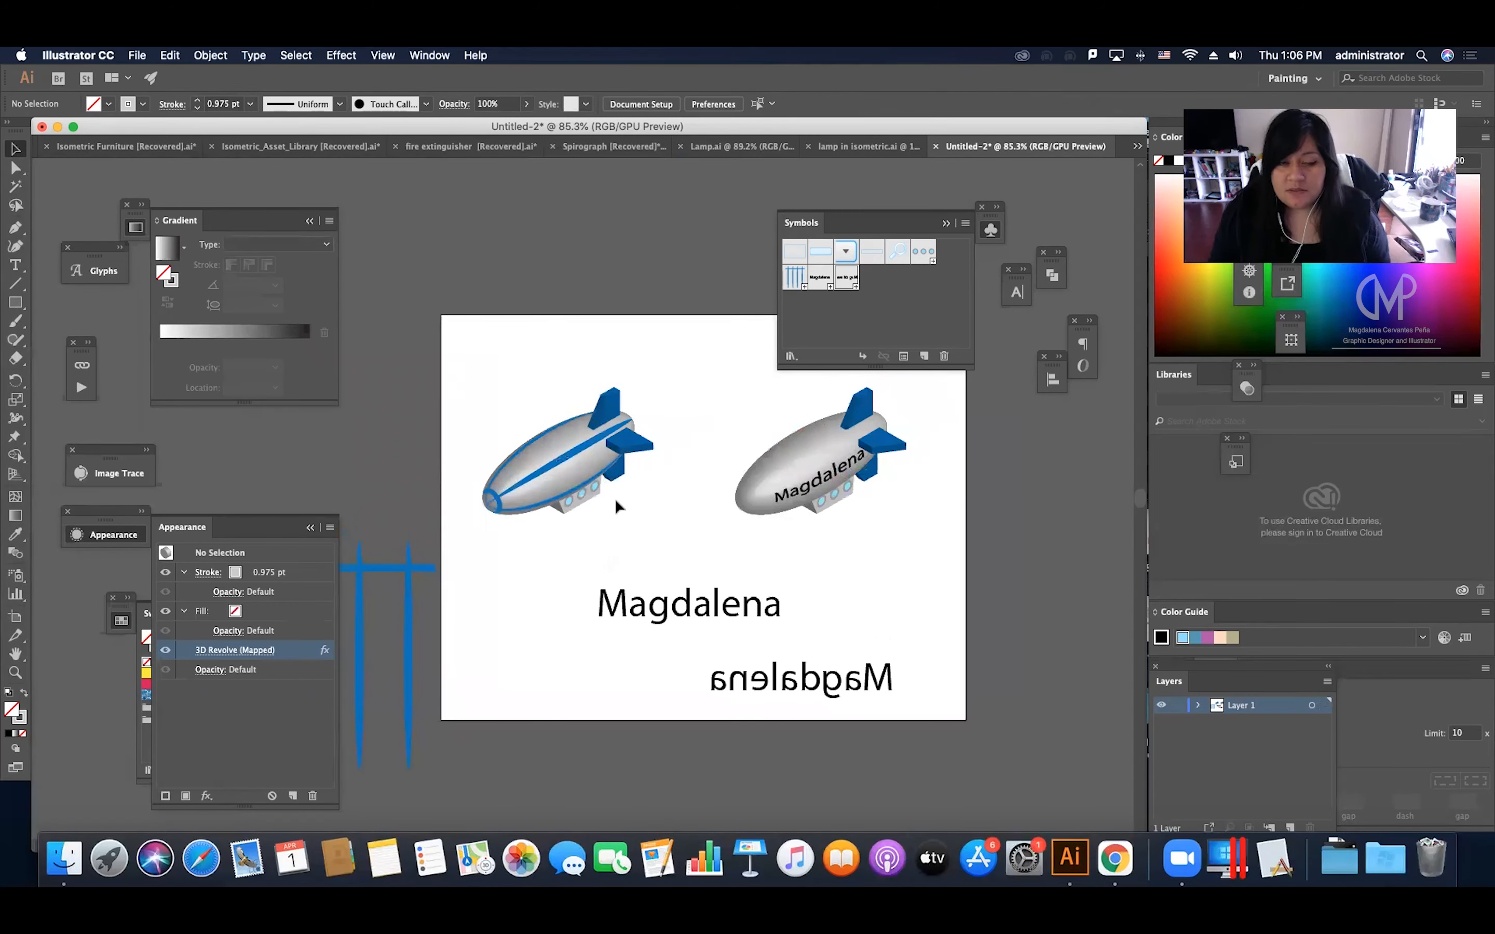
scroll(618, 505, right, 2)
click(766, 665)
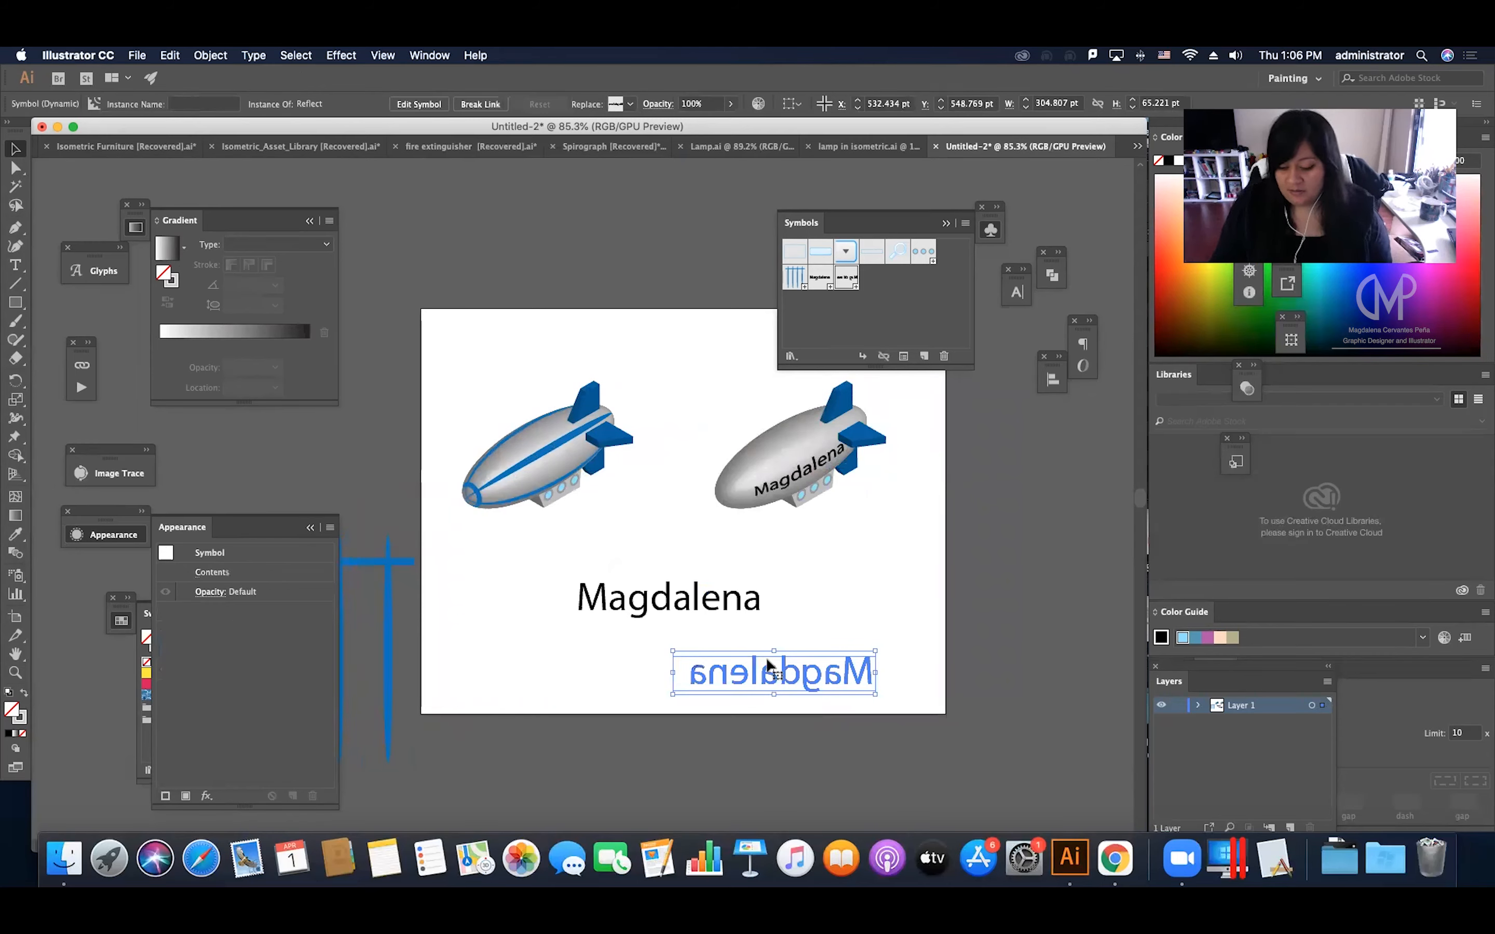
key(Delete)
click(741, 619)
key(Delete)
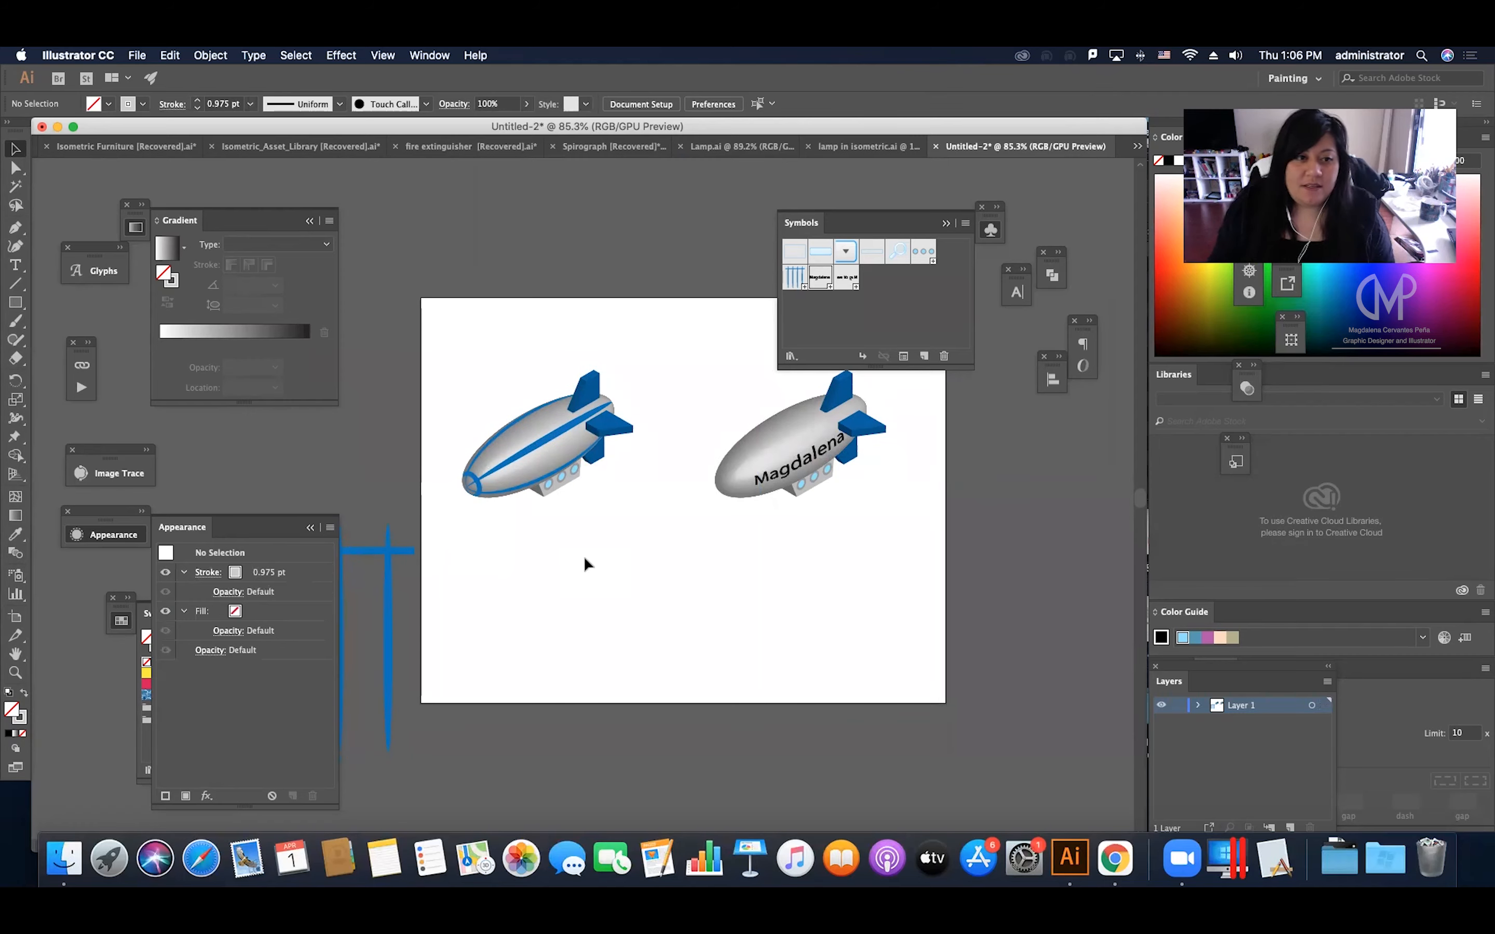
scroll(583, 555, right, 2)
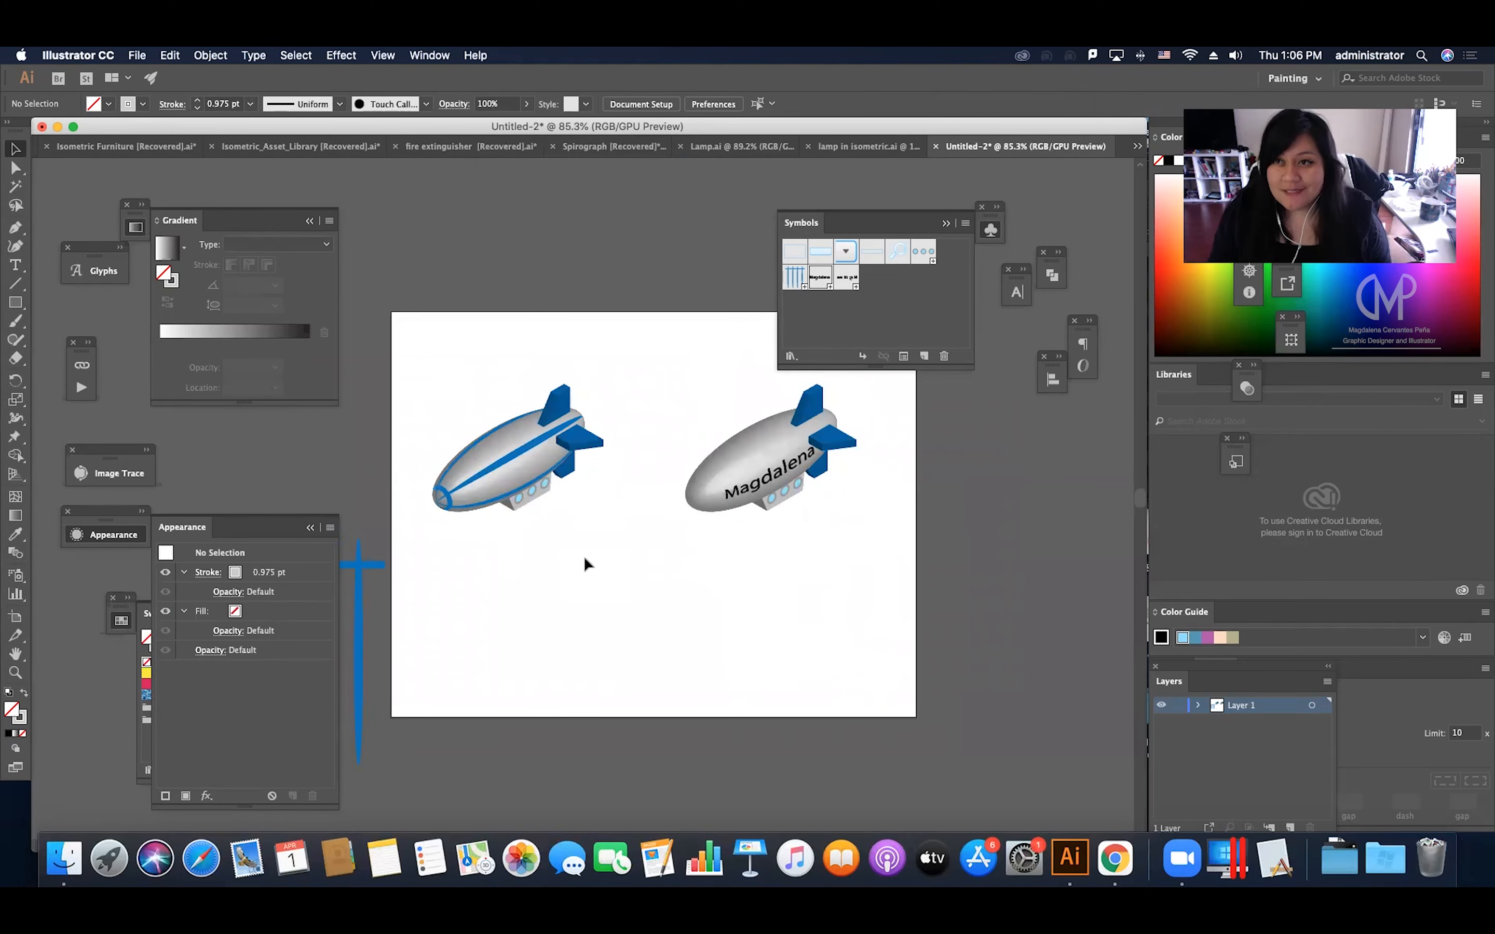